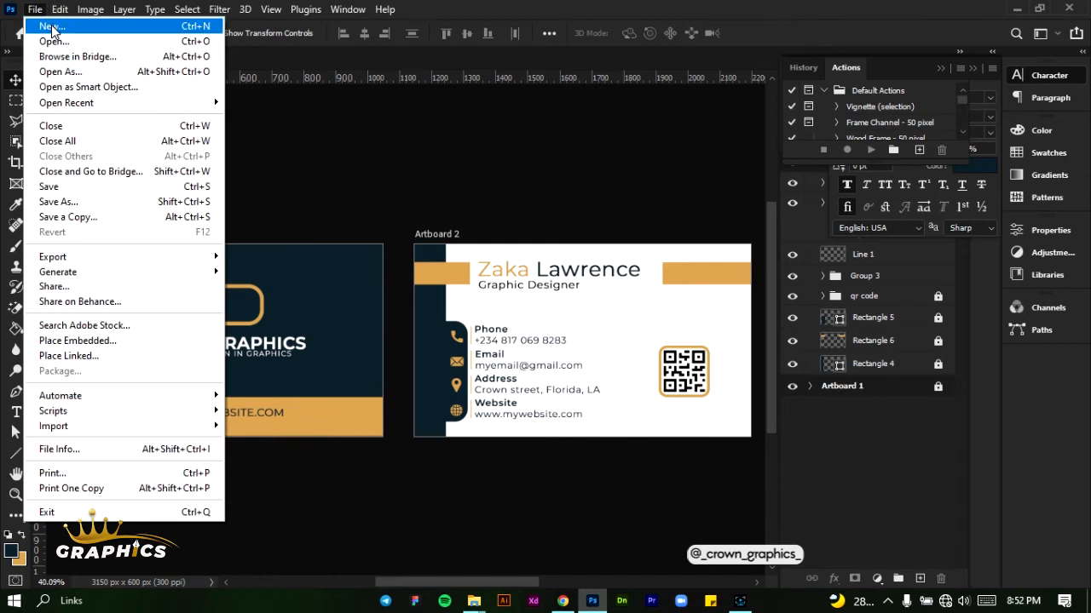
Create a new 1050 × 600 px landscape document at 300 pixels/inch in RGB Color, with a white background and artboards enabled
click(53, 31)
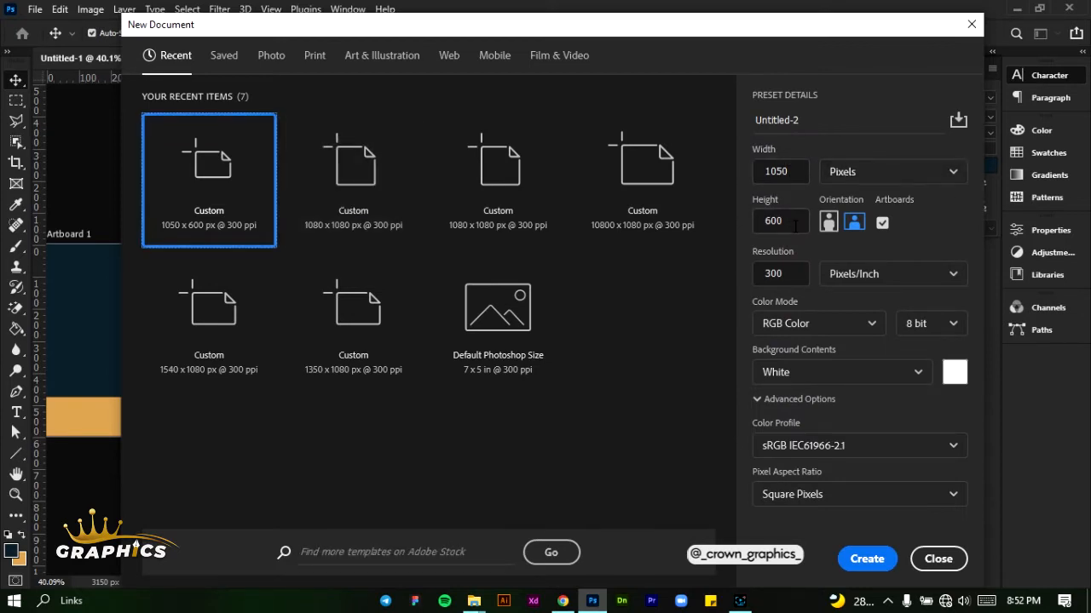
click(861, 228)
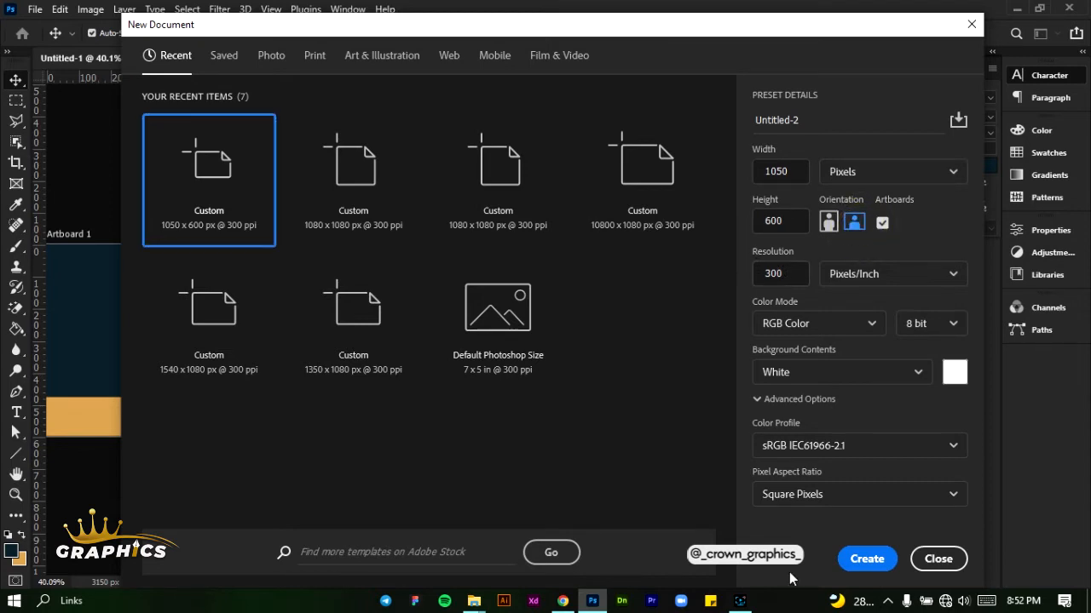
click(881, 223)
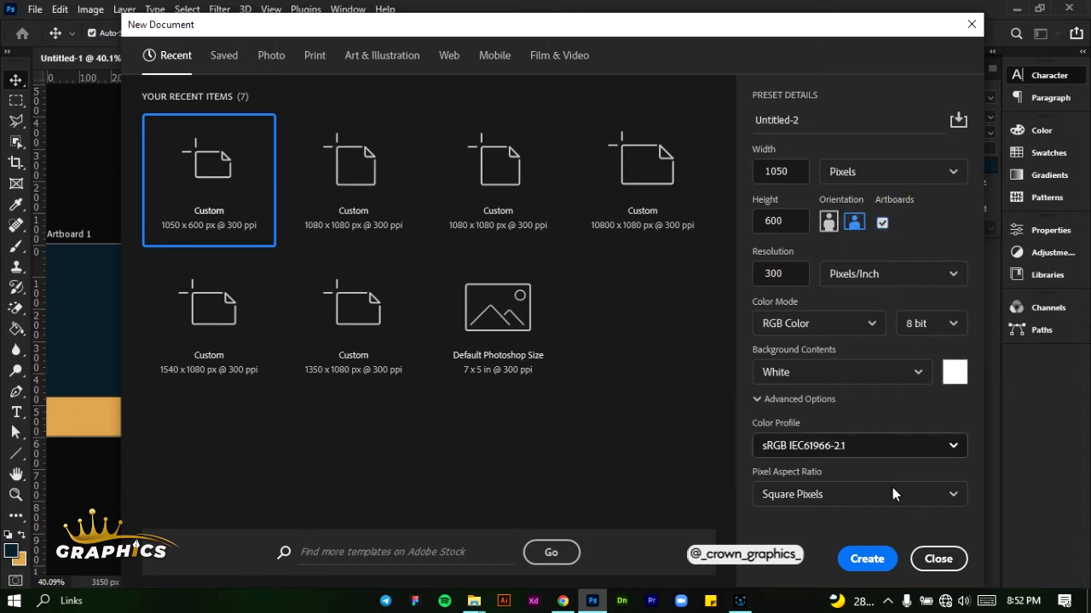
click(865, 562)
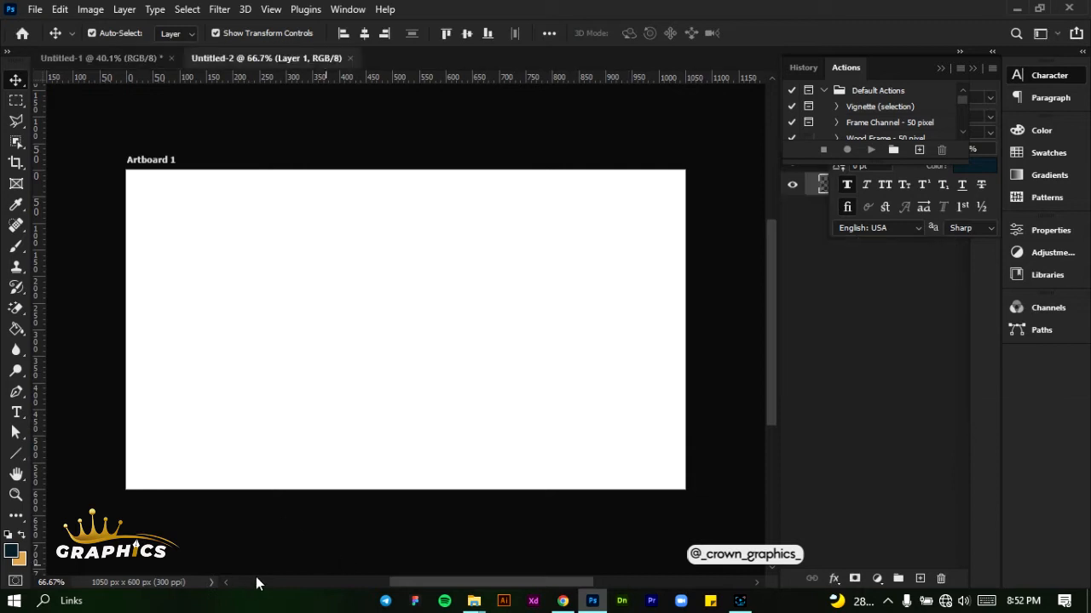
Add a second 1050 × 600 px artboard to the right of Artboard 1 with the Artboard tool
click(408, 582)
mouse_move(408, 582)
mouse_down()
mouse_move(421, 584)
mouse_move(406, 585)
mouse_up()
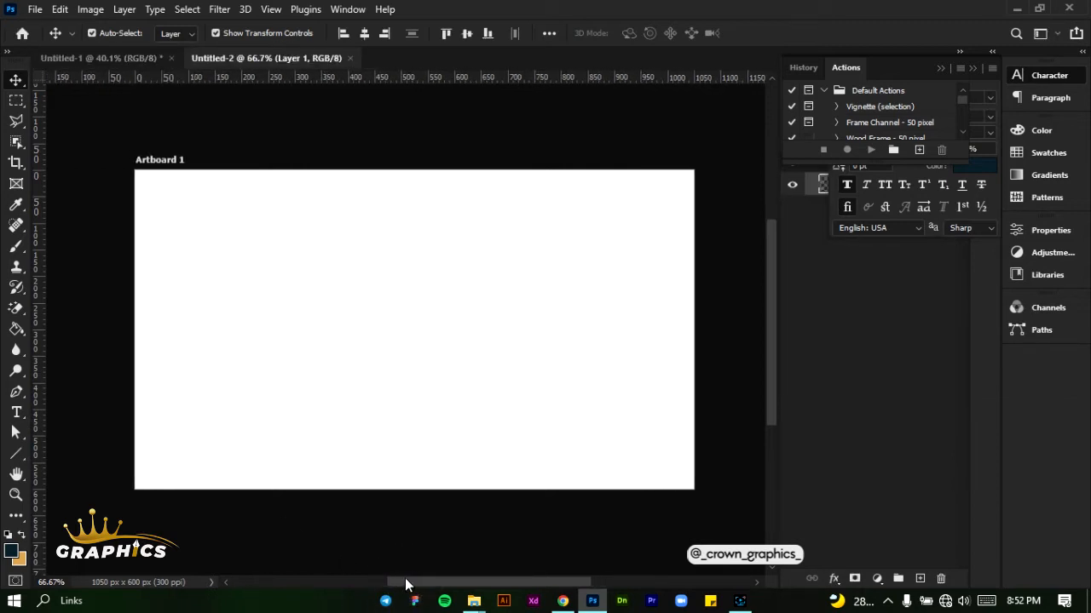
drag(406, 583, 485, 586)
click(321, 411)
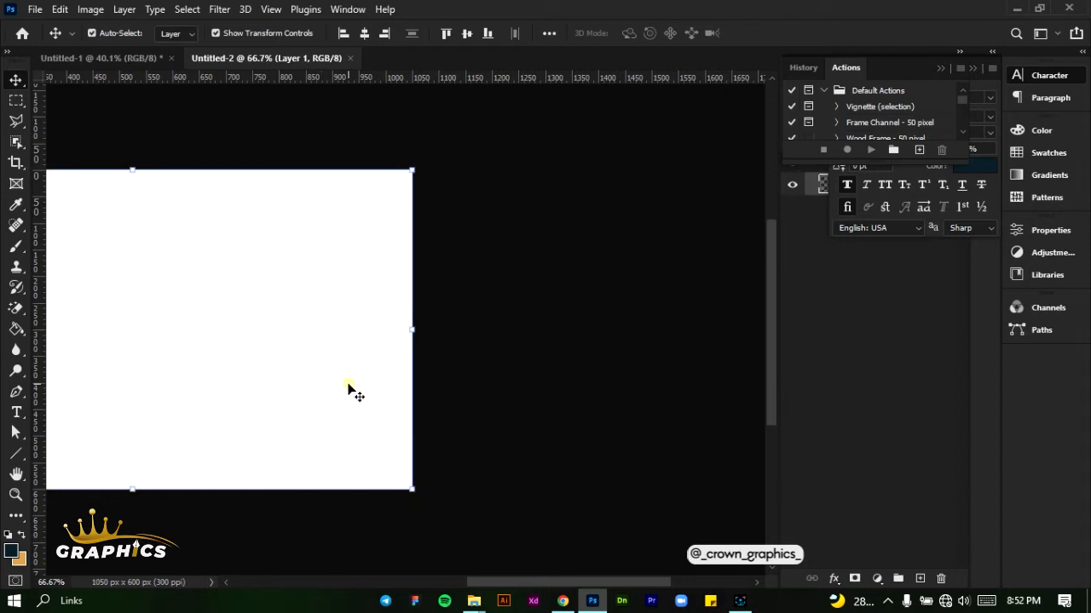
click(350, 390)
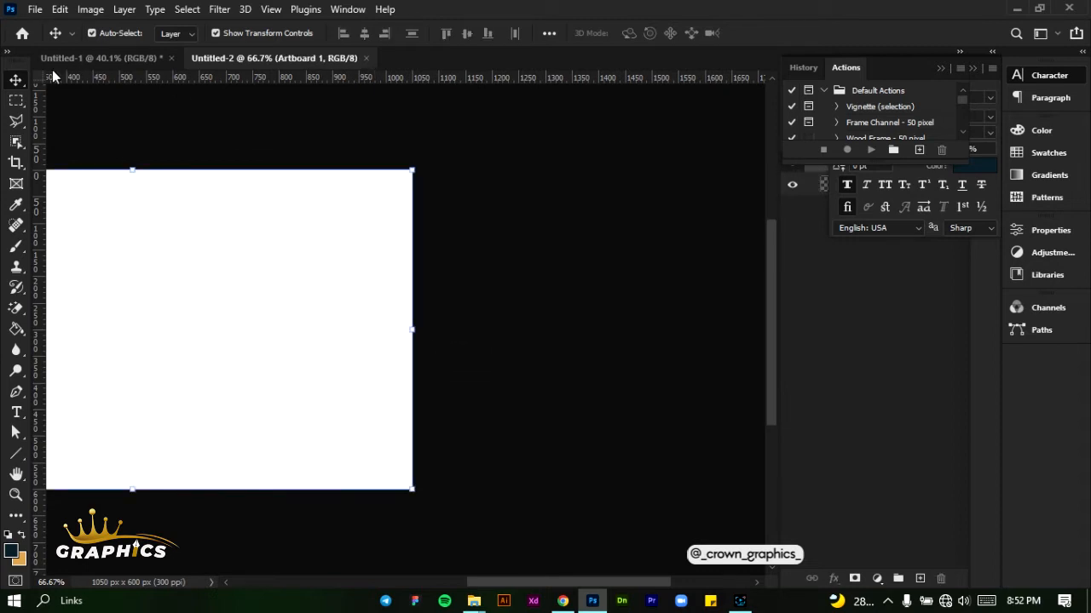
click(16, 80)
click(73, 95)
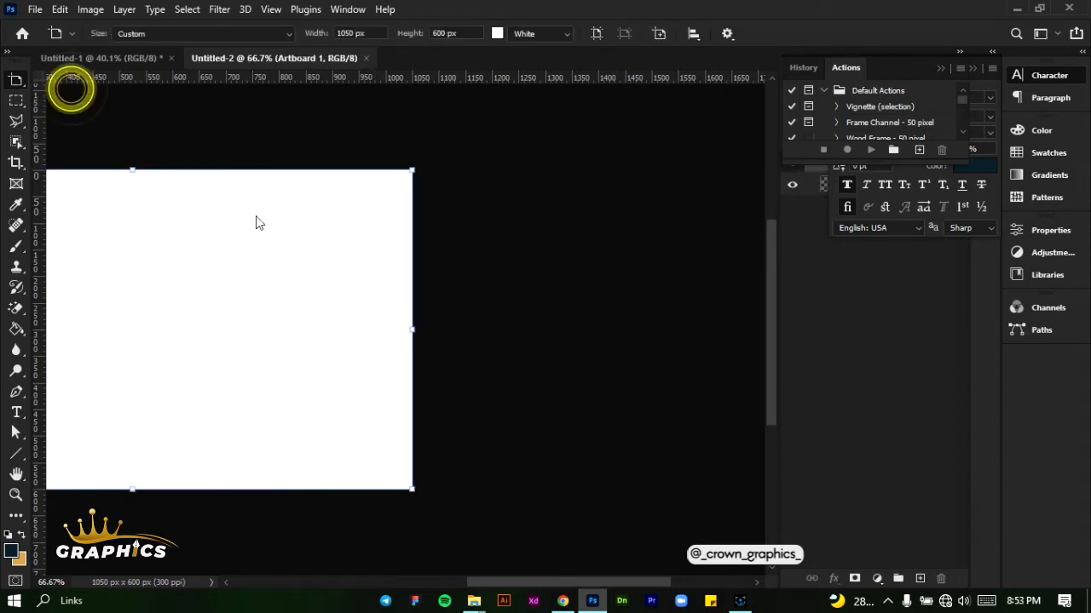
click(449, 330)
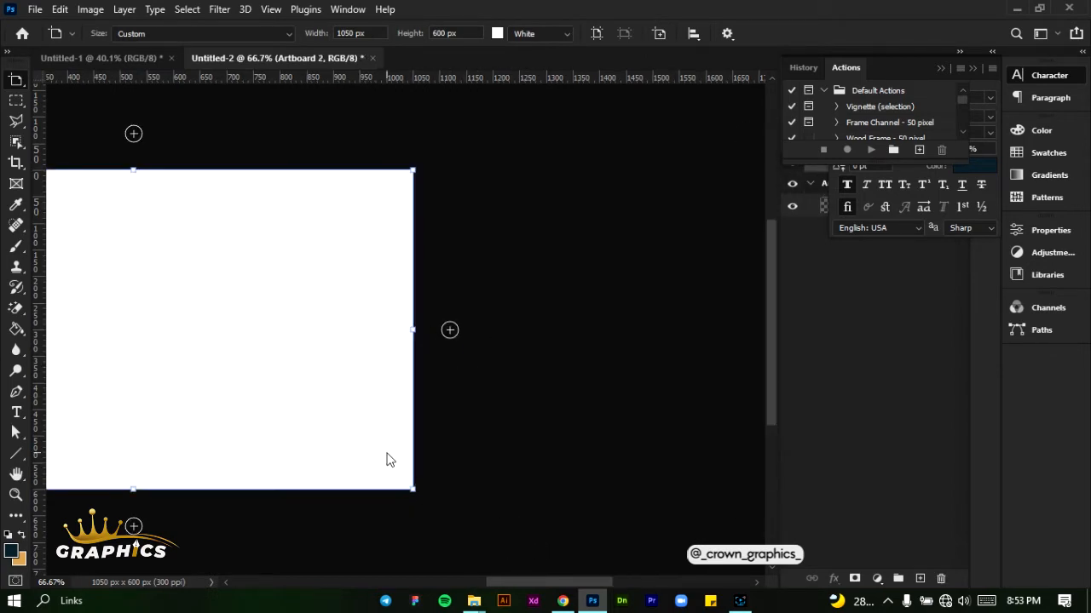
scroll(294, 398, down, 3)
drag(505, 583, 404, 585)
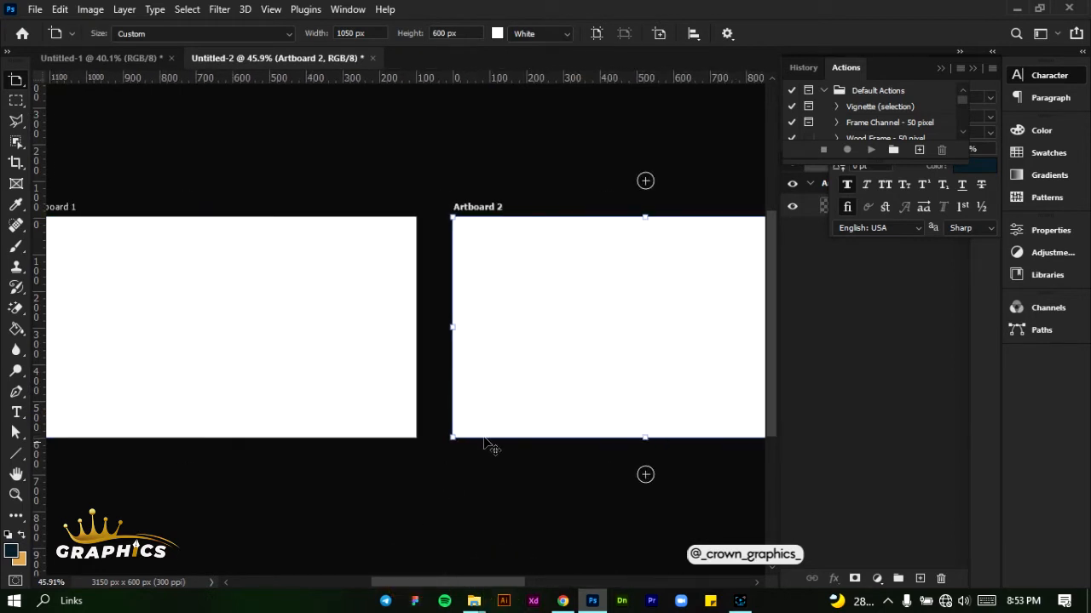
Collapse the panels covering the layers and add a guide layout with 30 px margins on all sides to both artboards
click(941, 66)
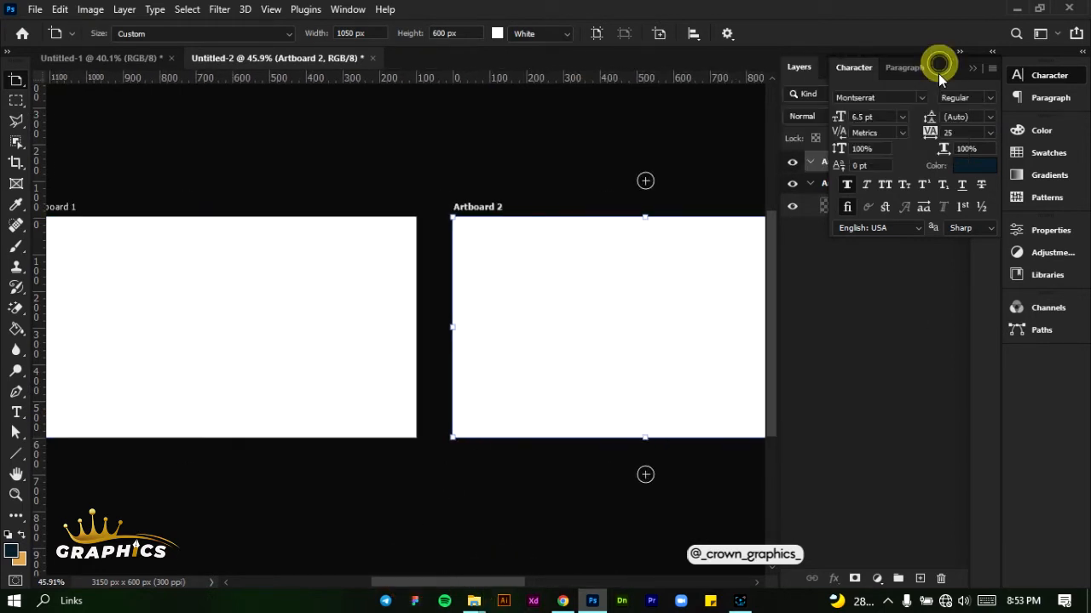
click(969, 70)
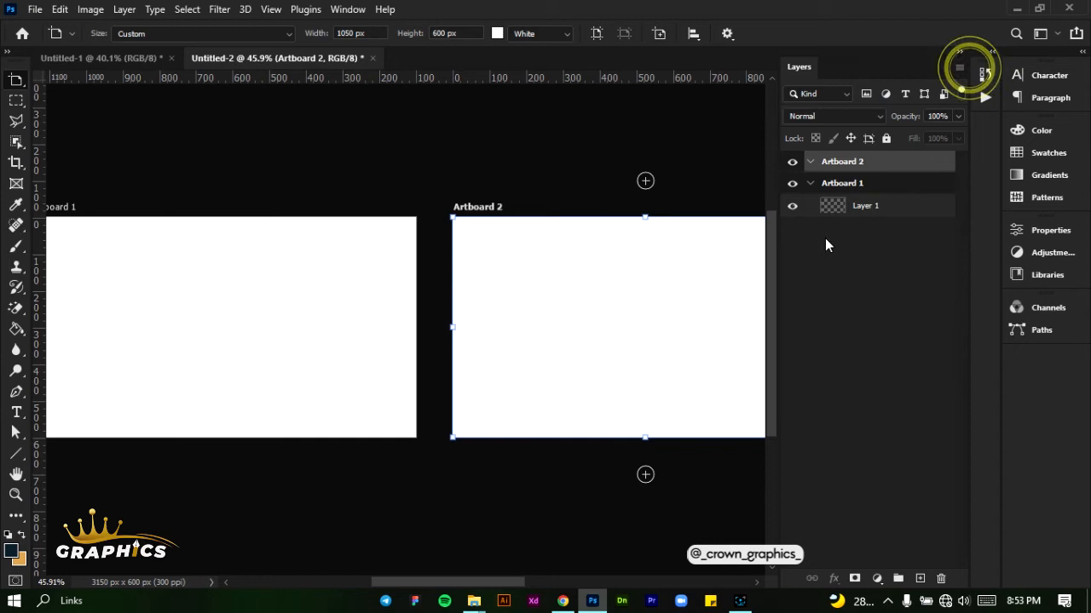
click(877, 184)
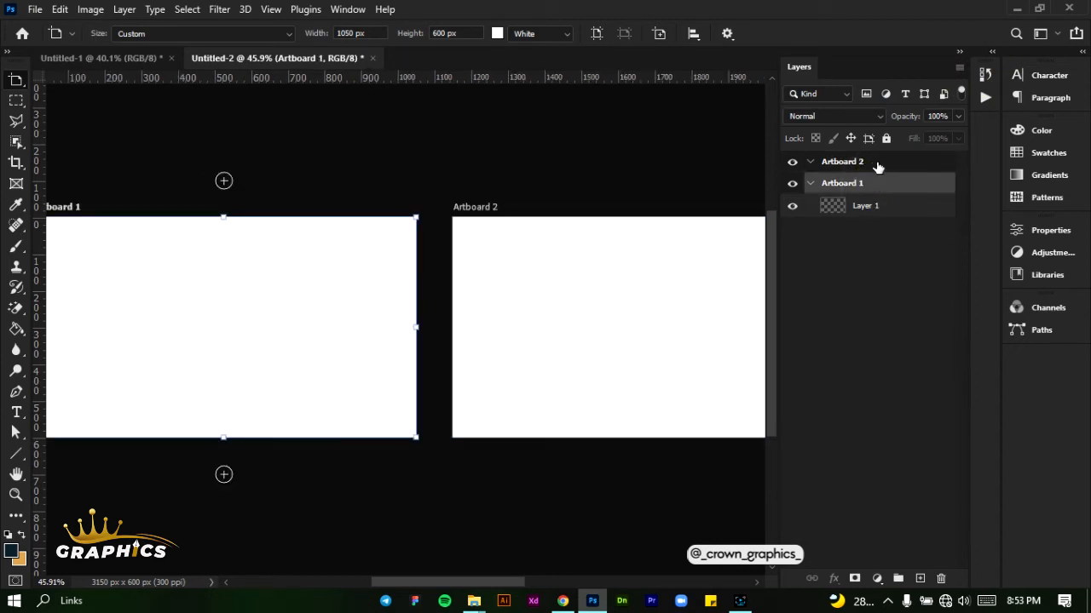
shift+click(877, 163)
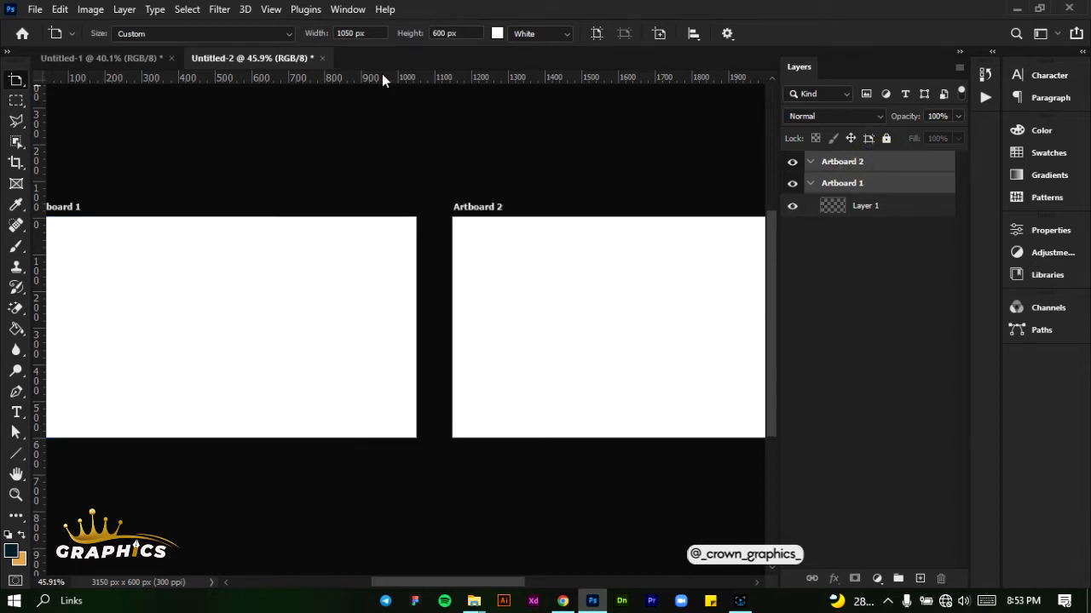
click(272, 10)
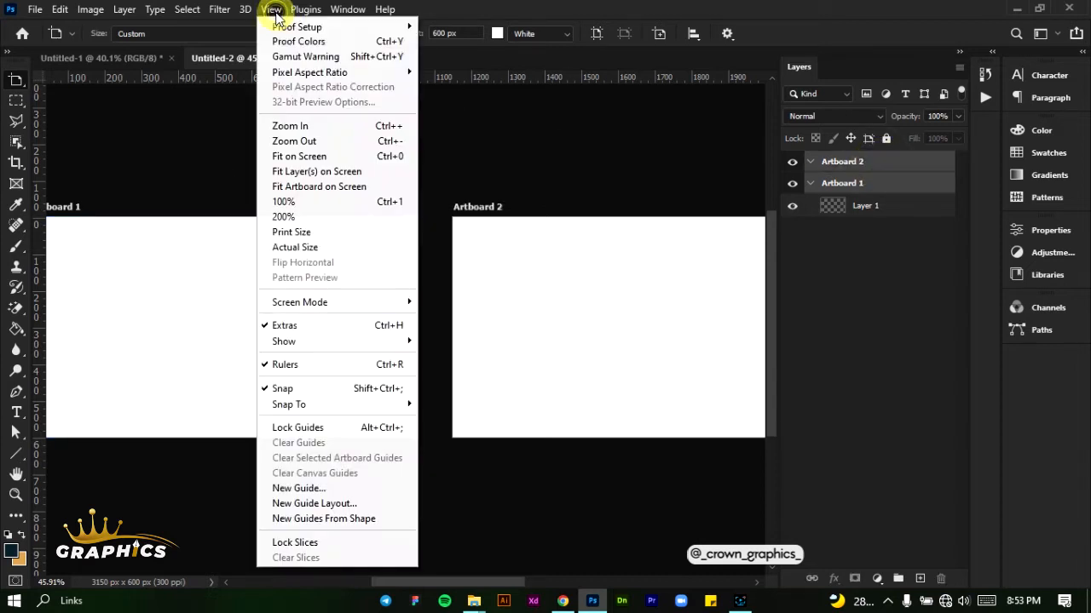
click(302, 504)
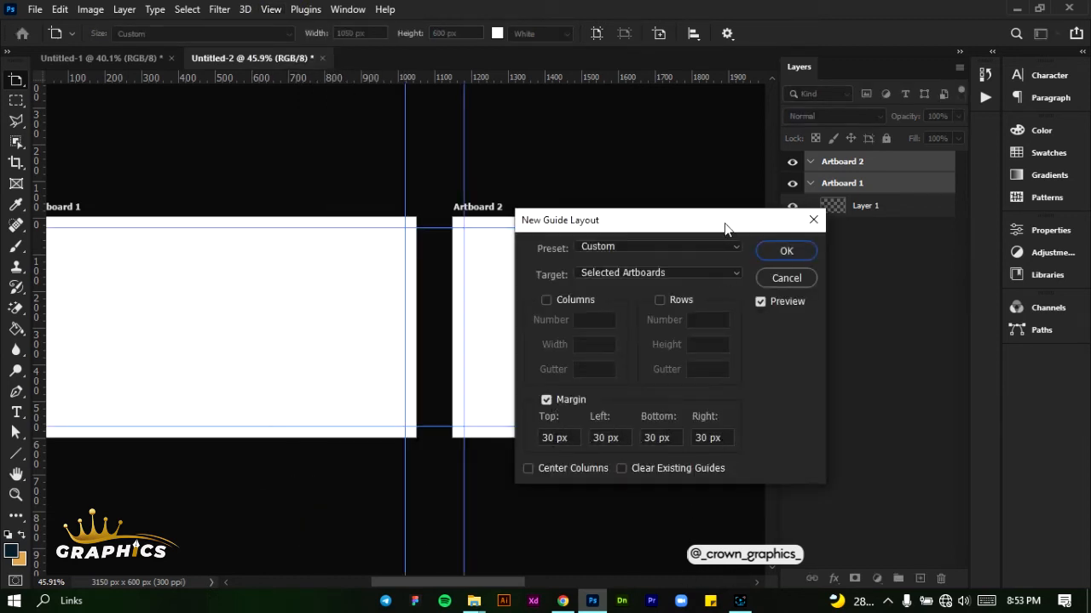
click(786, 249)
click(480, 326)
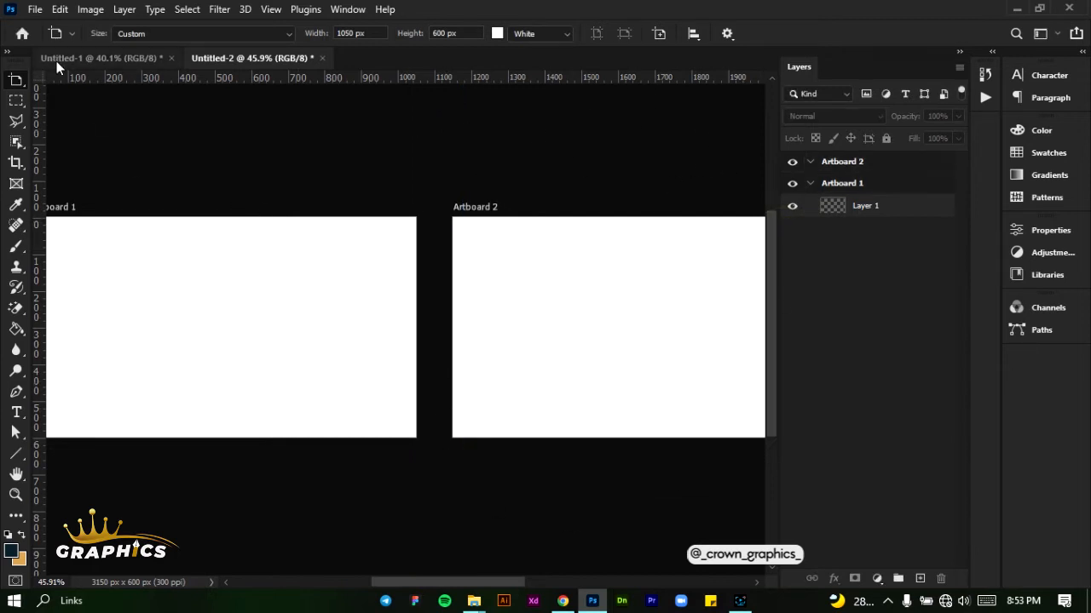
Switch to the Move tool, check the margin guides on each artboard and lock the guides
right_click(5, 81)
click(56, 80)
click(182, 247)
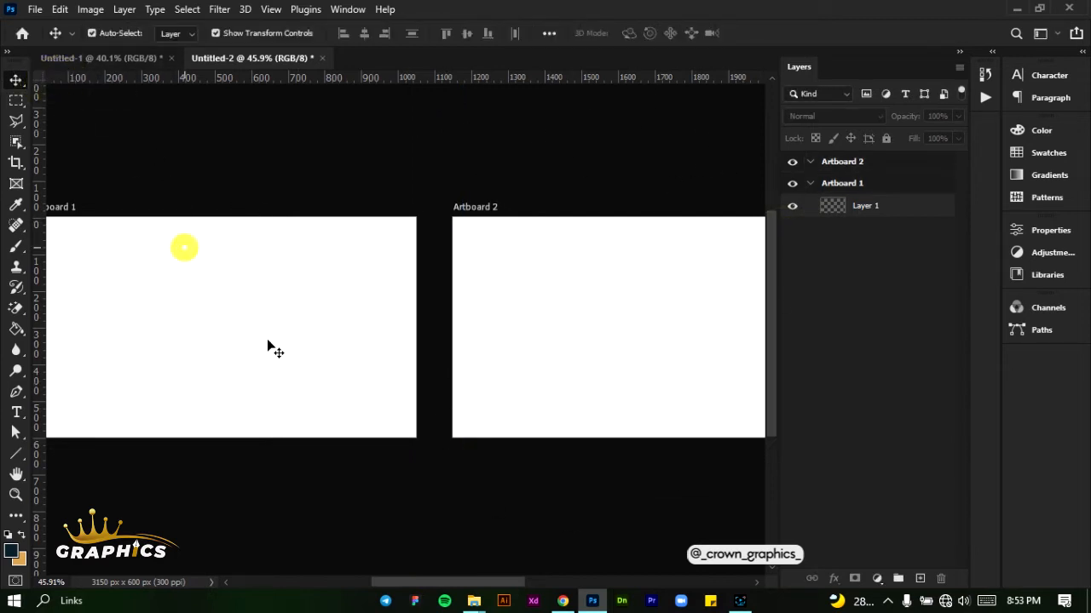
click(494, 271)
click(331, 283)
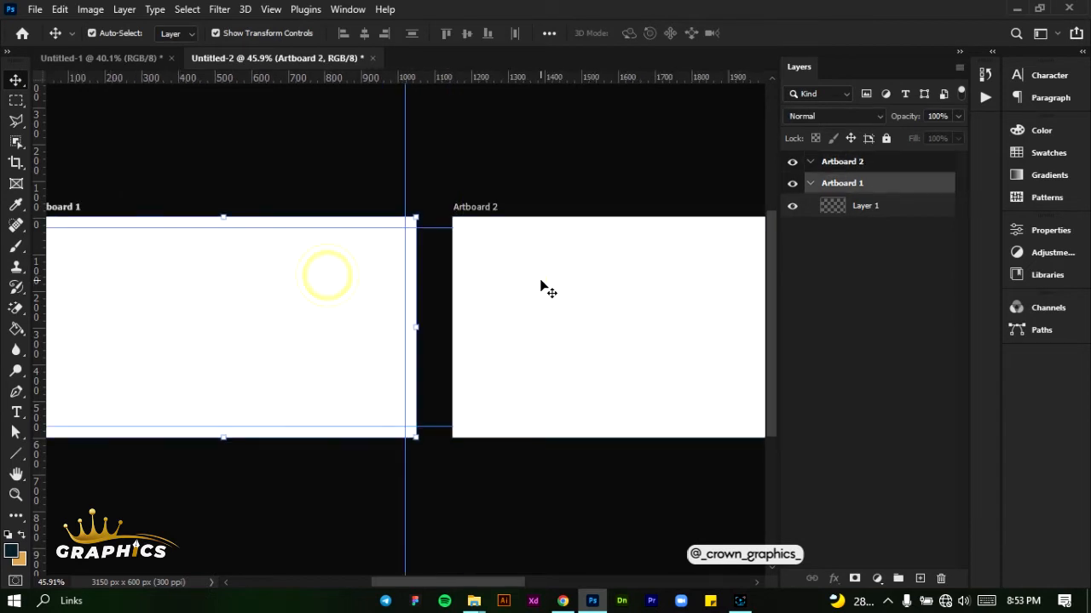
click(515, 287)
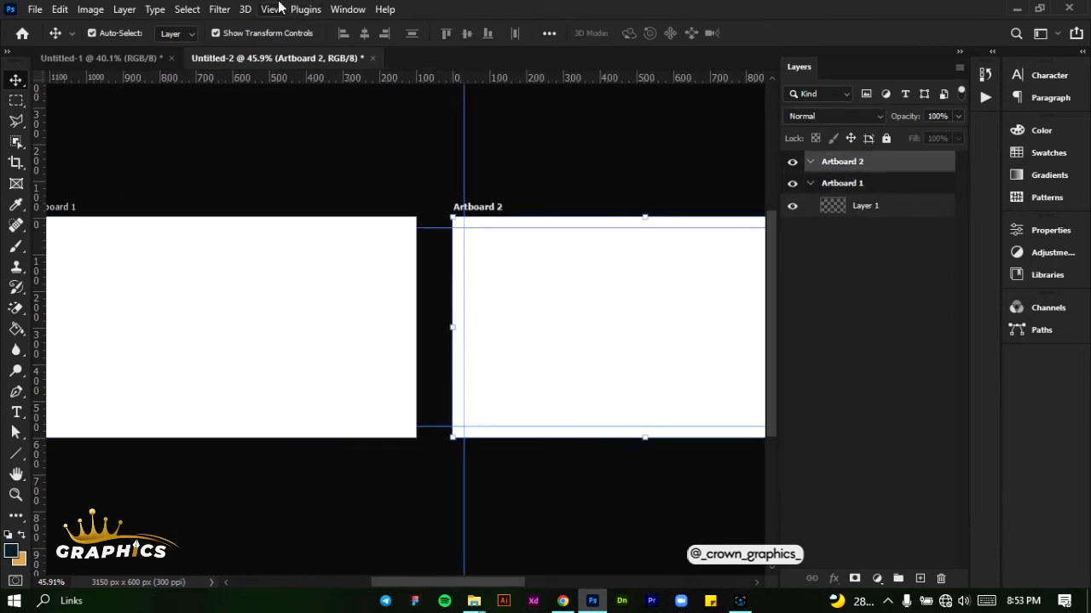
click(266, 9)
click(326, 427)
Set the background color of Artboard 1 to the dark navy #172a33
drag(442, 585, 414, 587)
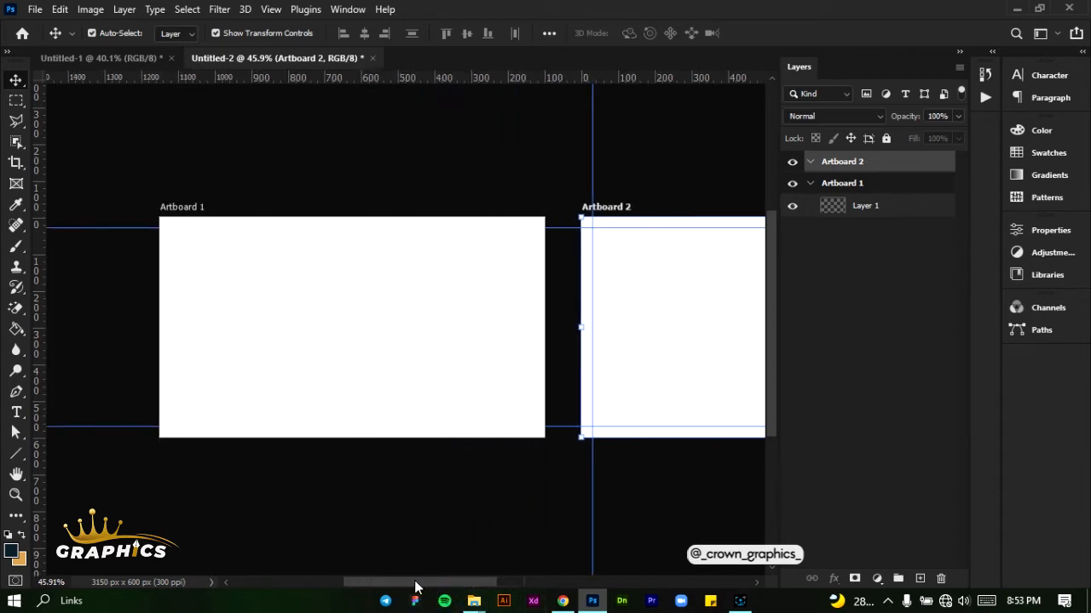
click(400, 350)
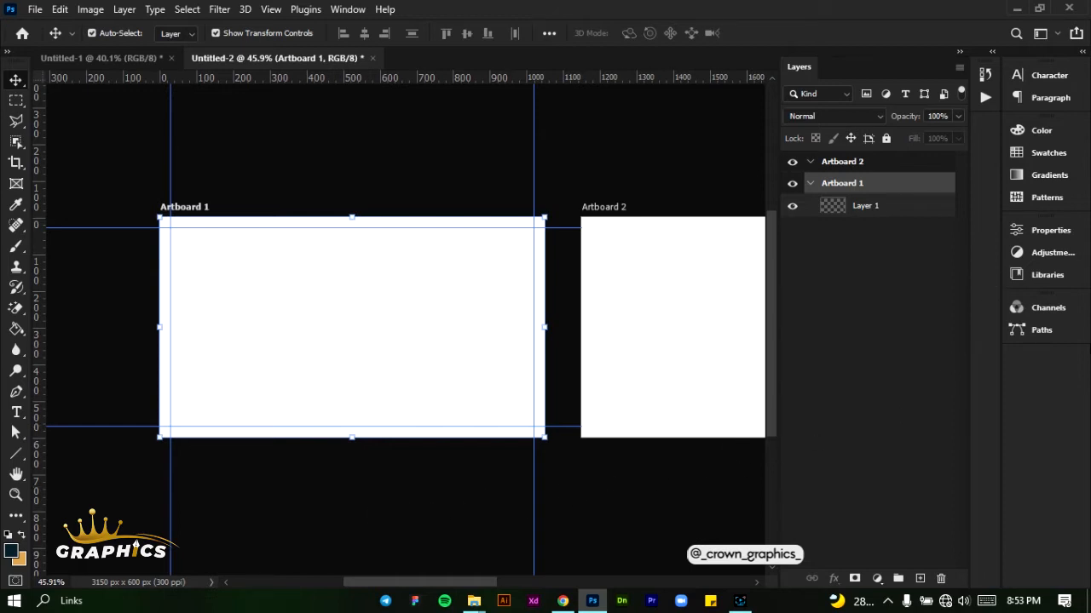
click(1044, 230)
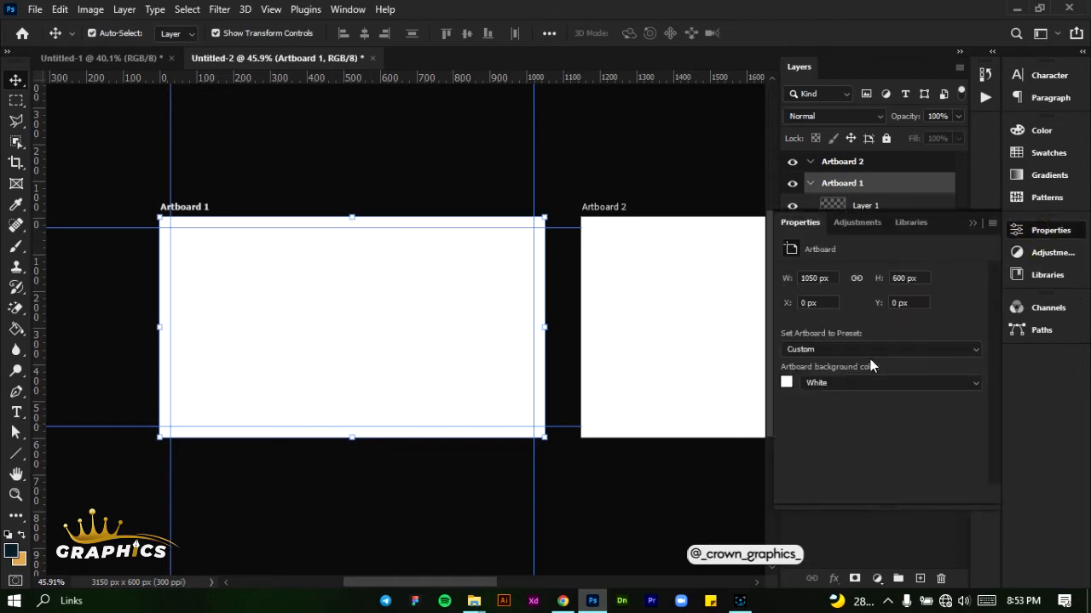
click(787, 383)
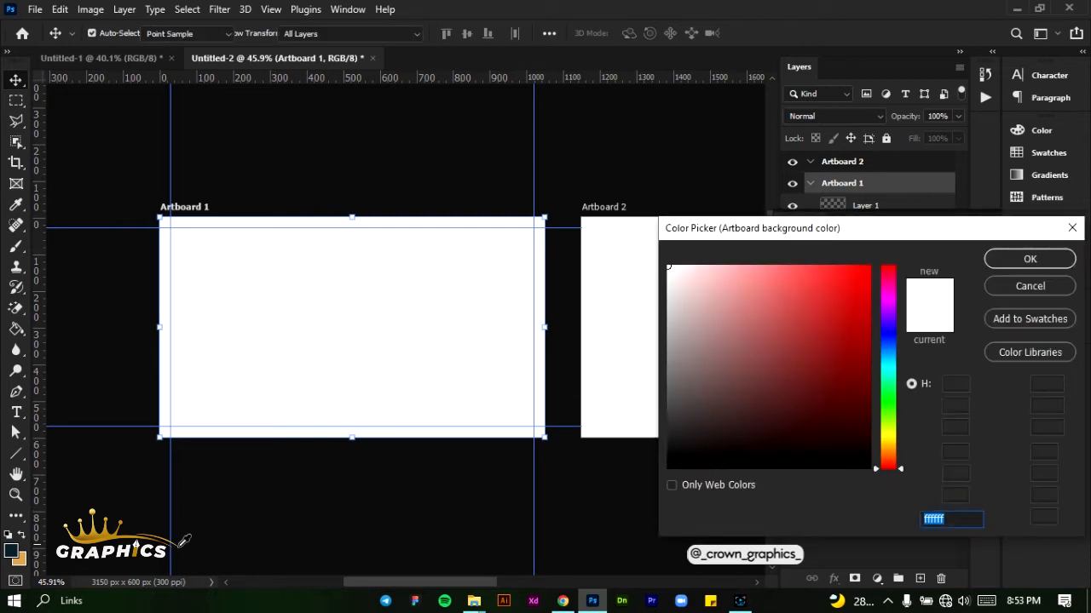
text(172a33)
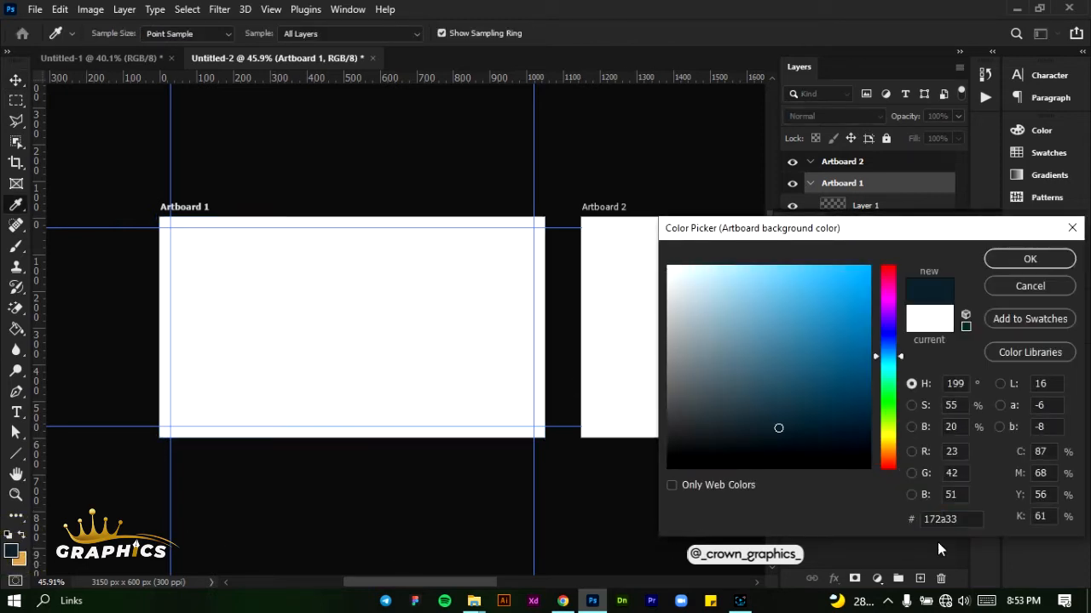
drag(967, 523, 928, 522)
click(1027, 260)
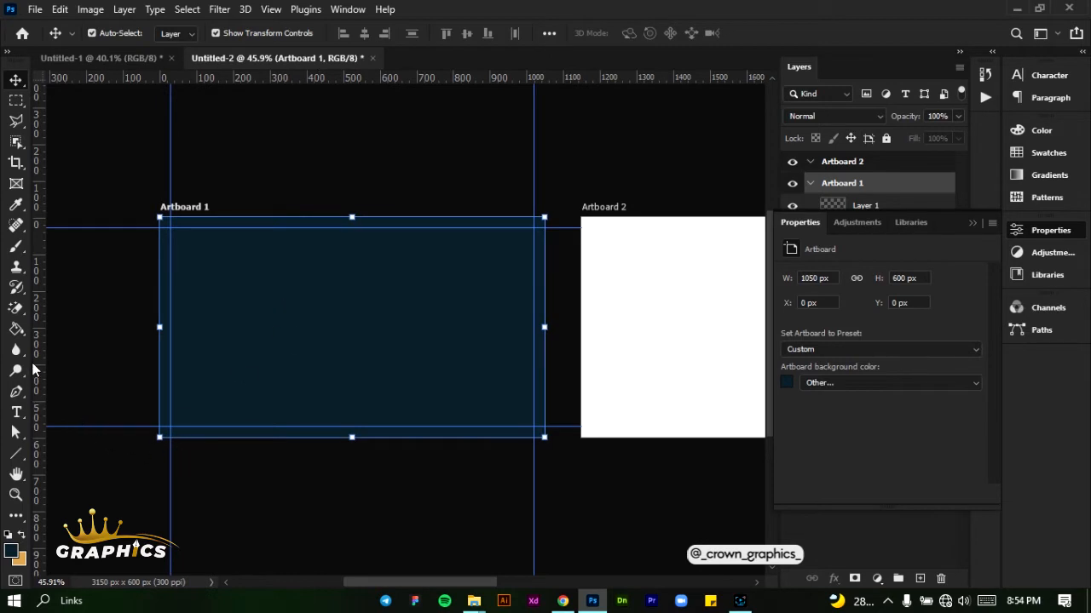
Draw a rectangle about 1057 × 117 px across the bottom edge of Artboard 1 and reduce its corner radii to 0 px
click(28, 457)
click(46, 453)
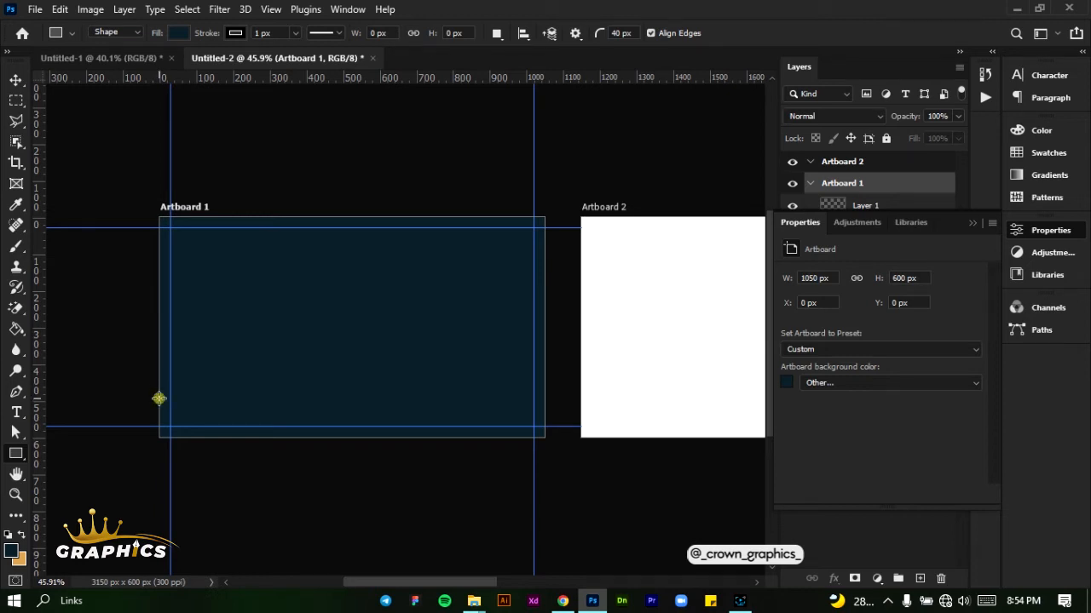
drag(158, 398, 546, 439)
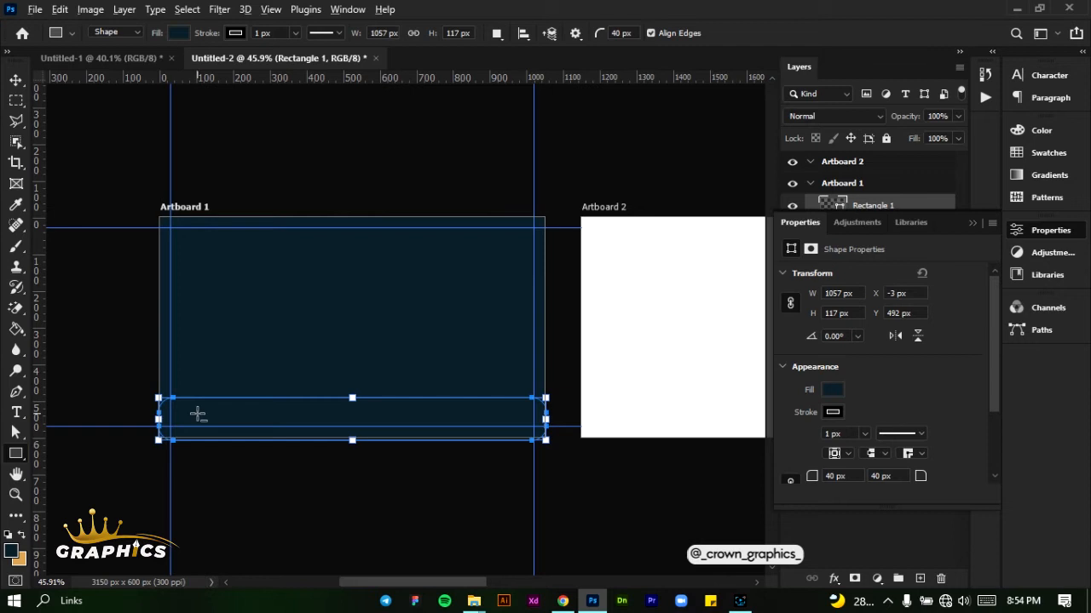
scroll(196, 414, up, 4)
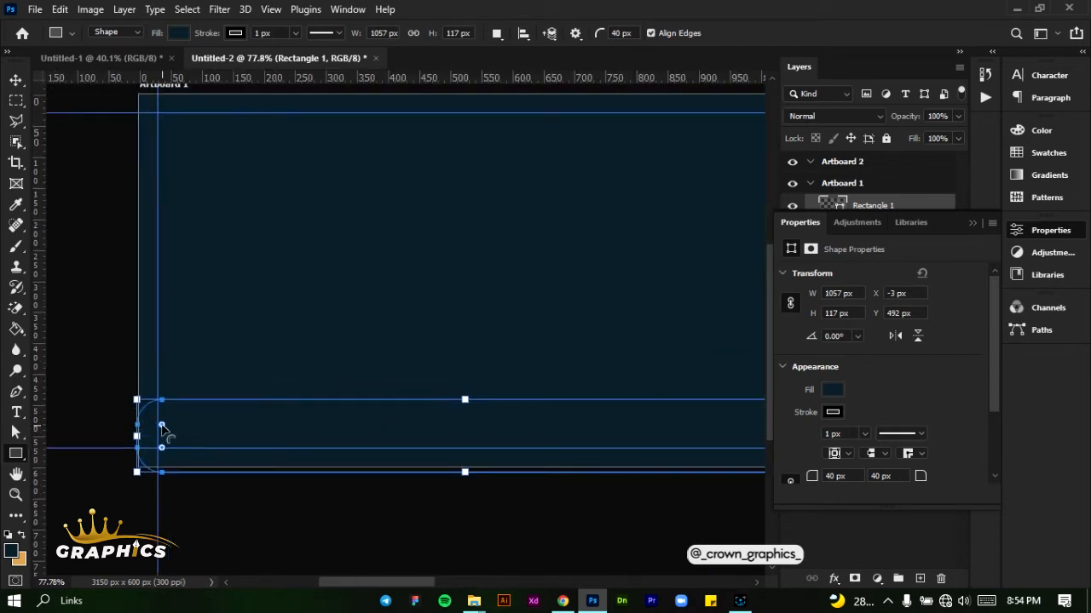
click(162, 425)
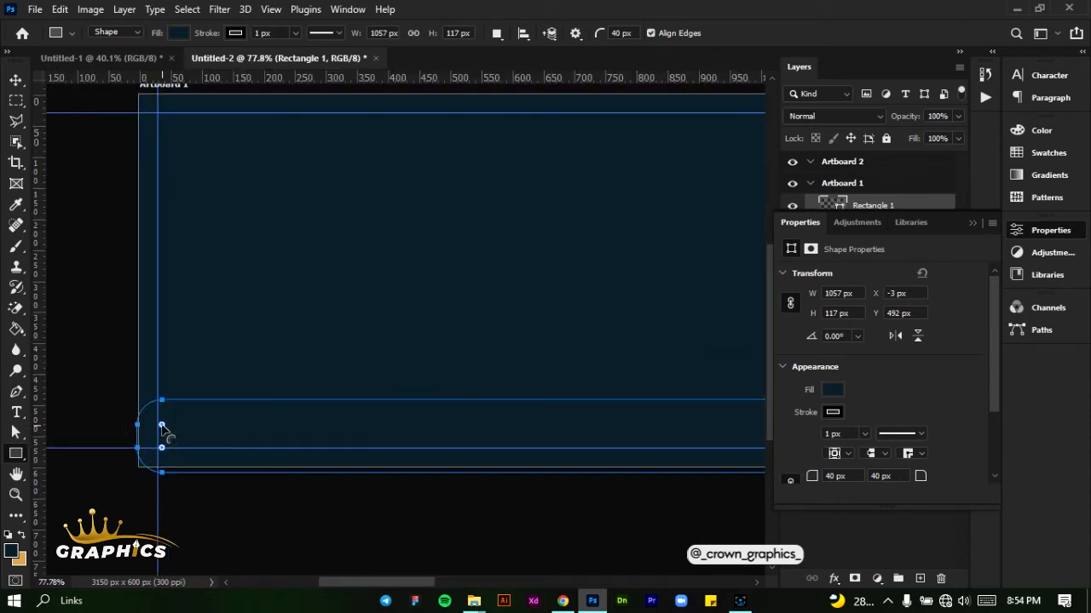
drag(162, 426, 135, 381)
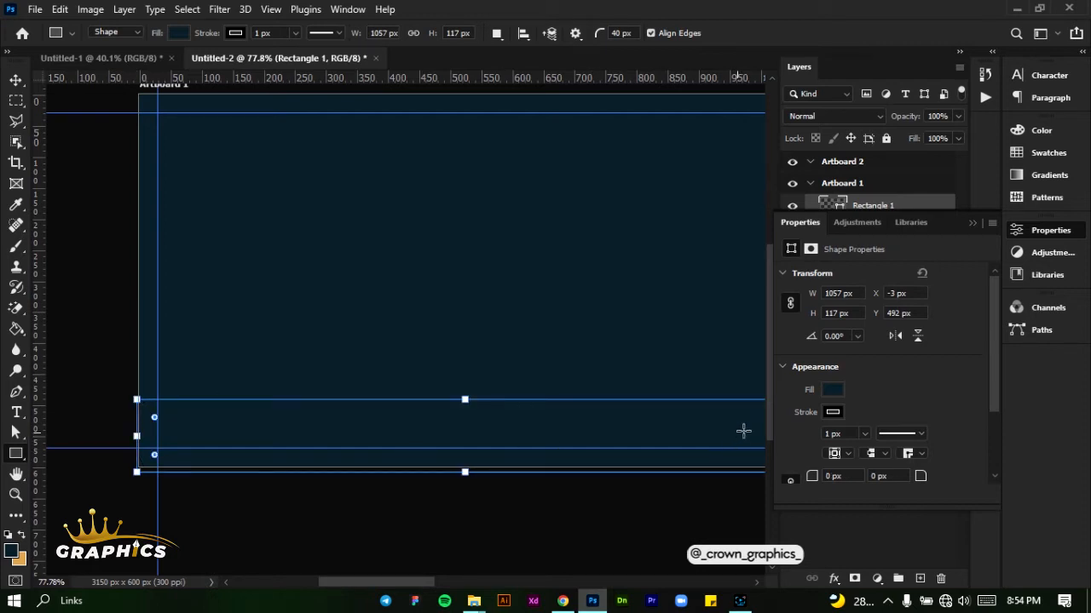
Remove the bottom rectangle's stroke and fill it with the golden orange from the recently used colors
click(834, 415)
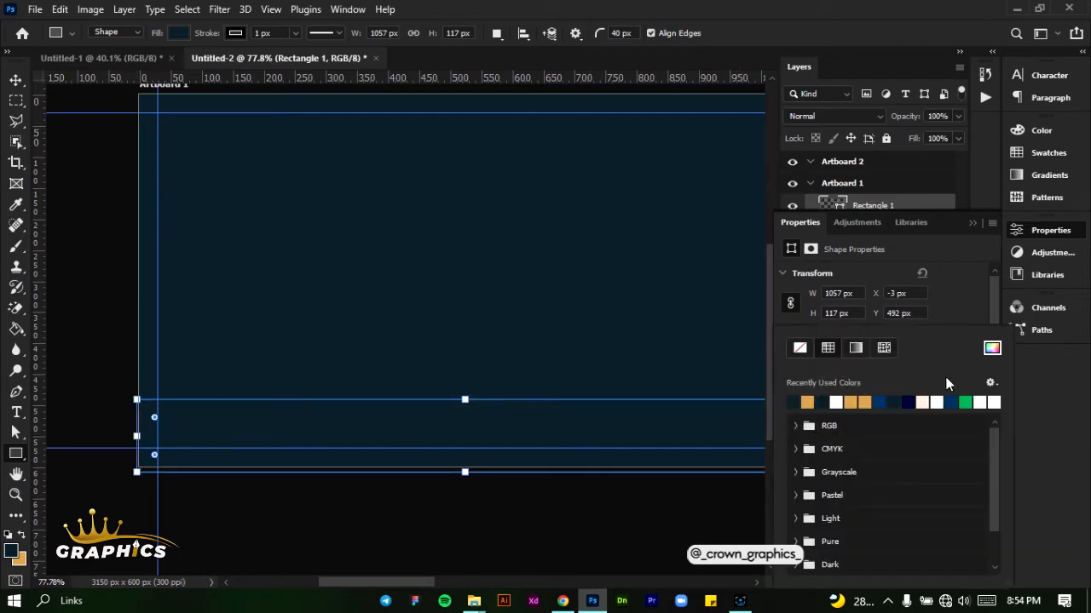
click(800, 351)
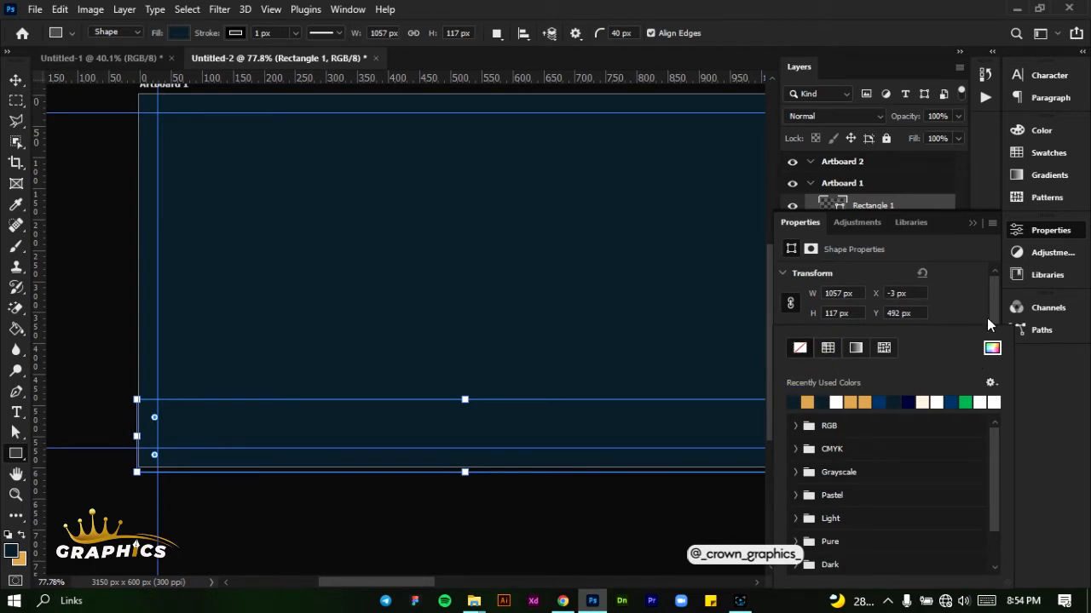
click(961, 312)
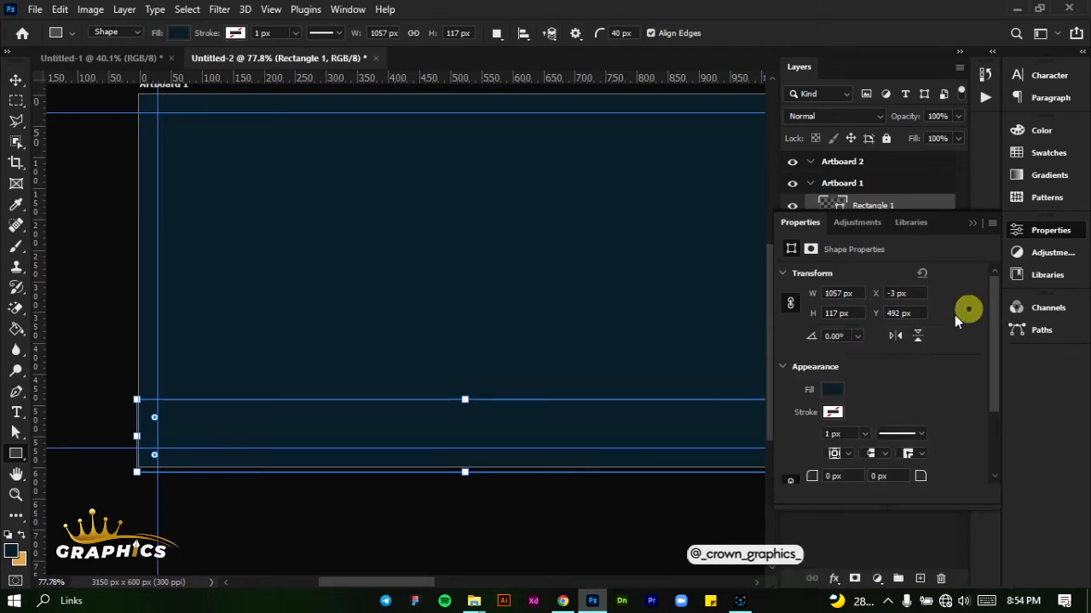
click(831, 391)
click(807, 401)
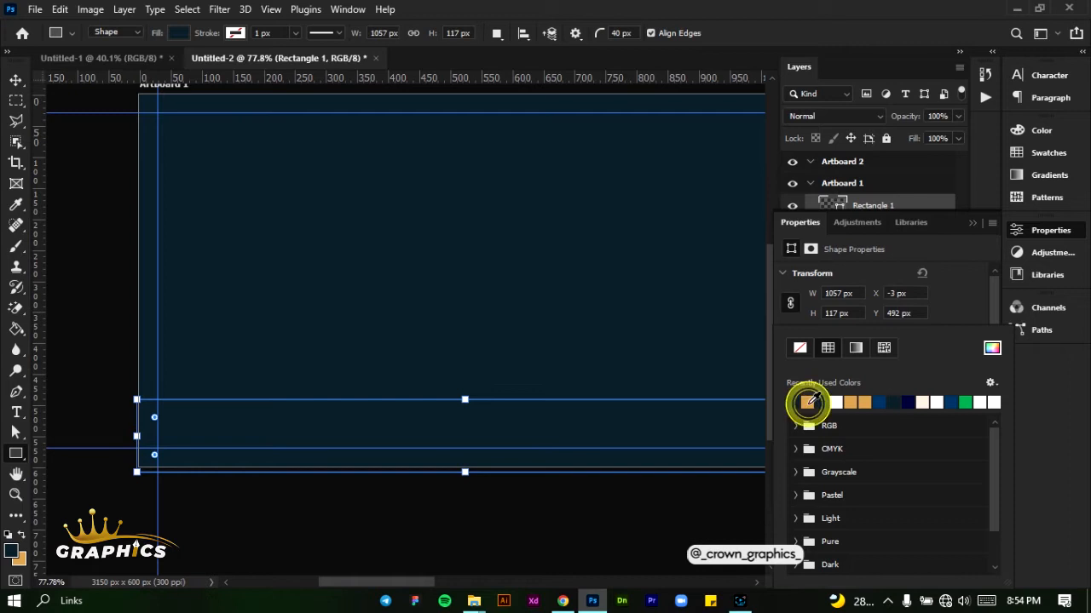
Make the golden orange #d29f53 the foreground color and lock the bottom rectangle's layer
click(21, 535)
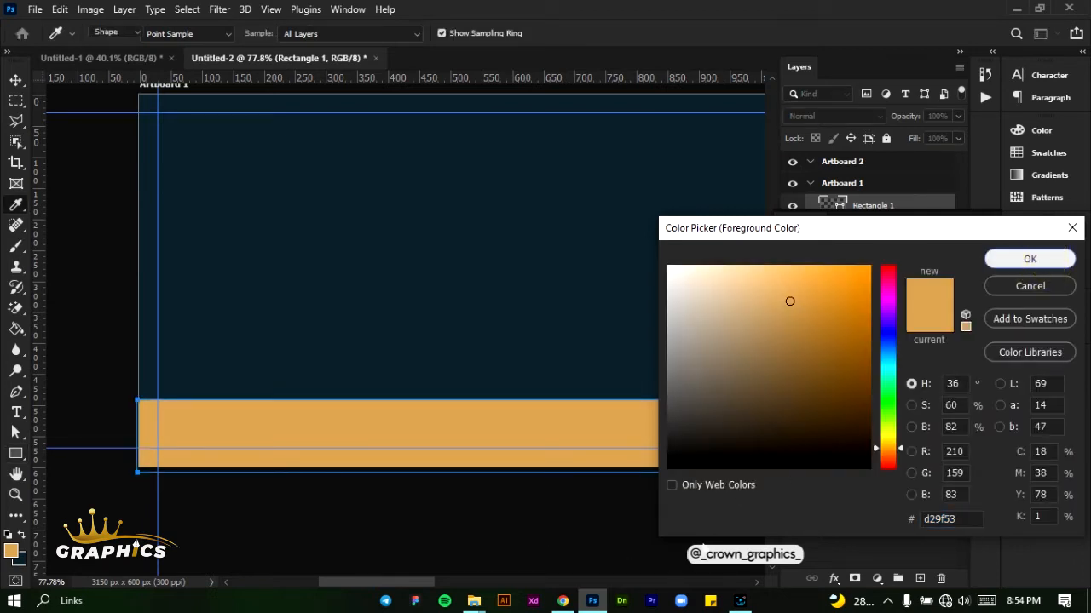
click(1032, 259)
click(972, 225)
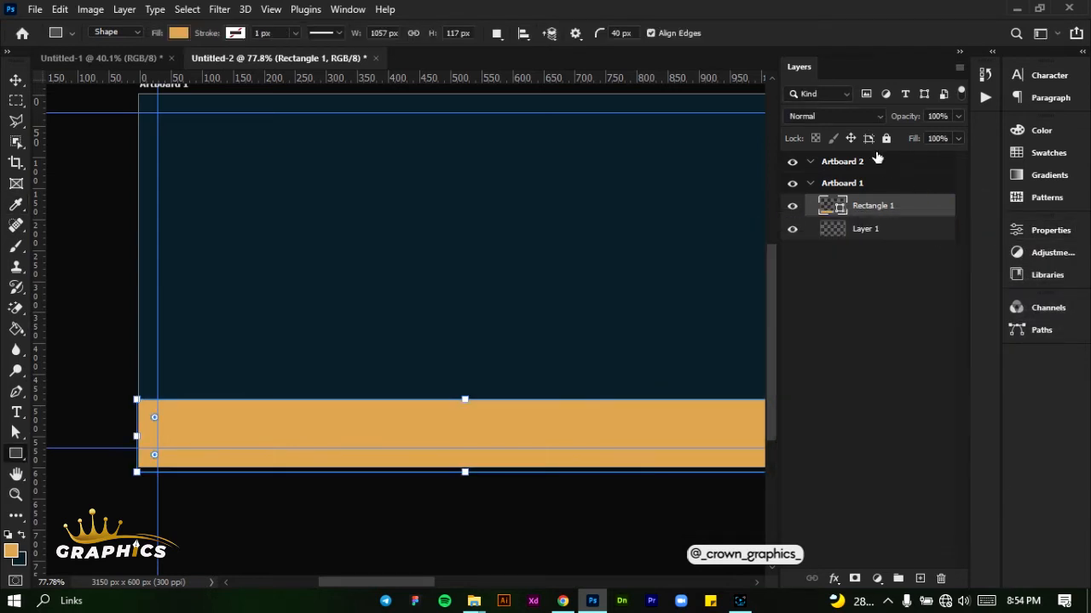
click(886, 139)
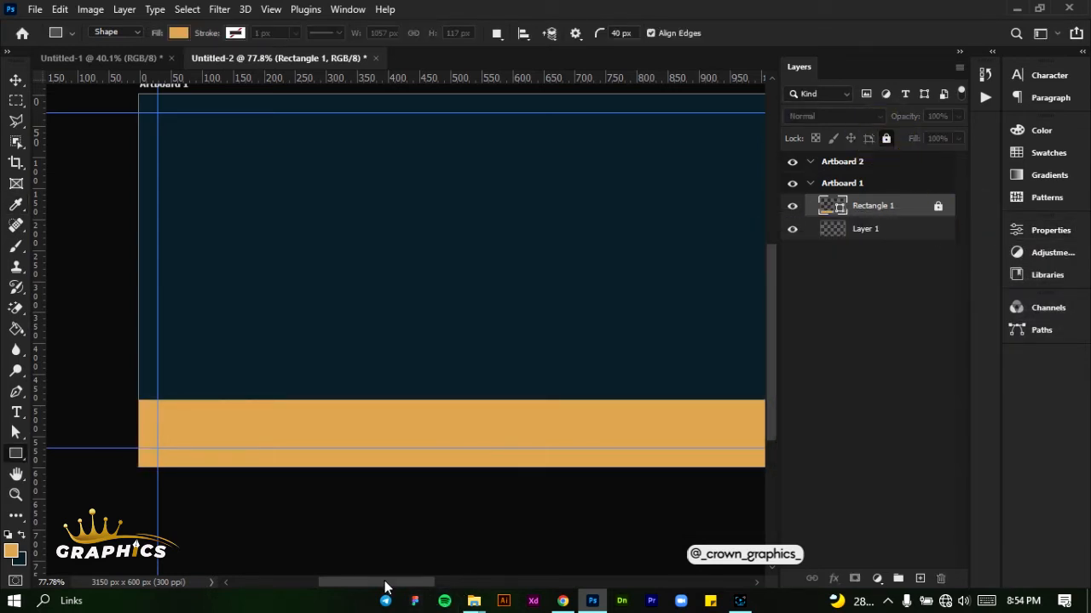
Add the text "CROWN GRAPHICS" in golden orange near the middle of Artboard 1
drag(385, 586, 391, 586)
scroll(386, 551, down, 1)
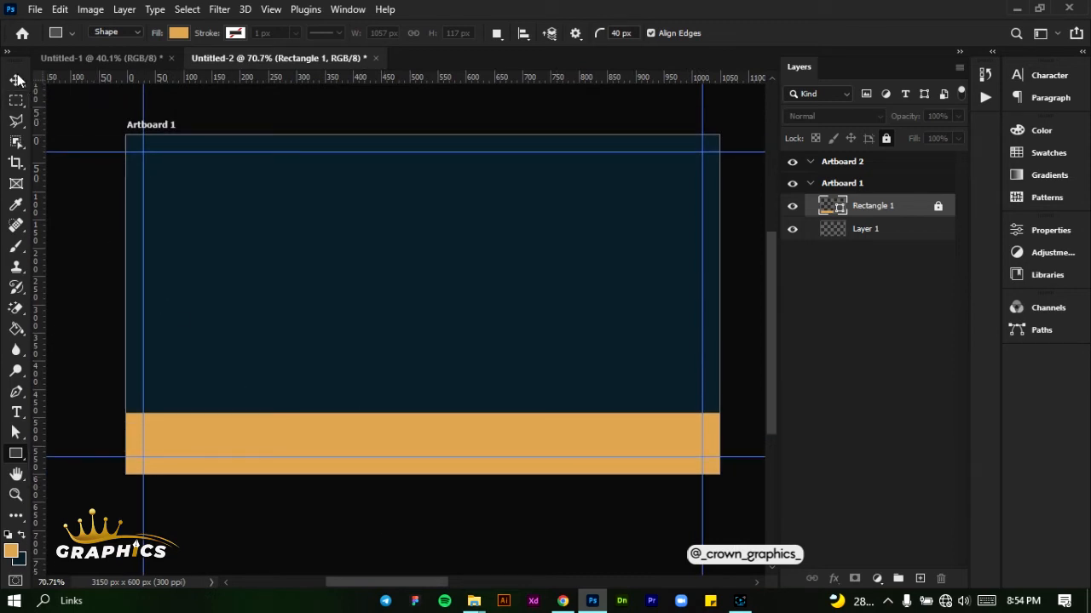
click(17, 79)
click(17, 413)
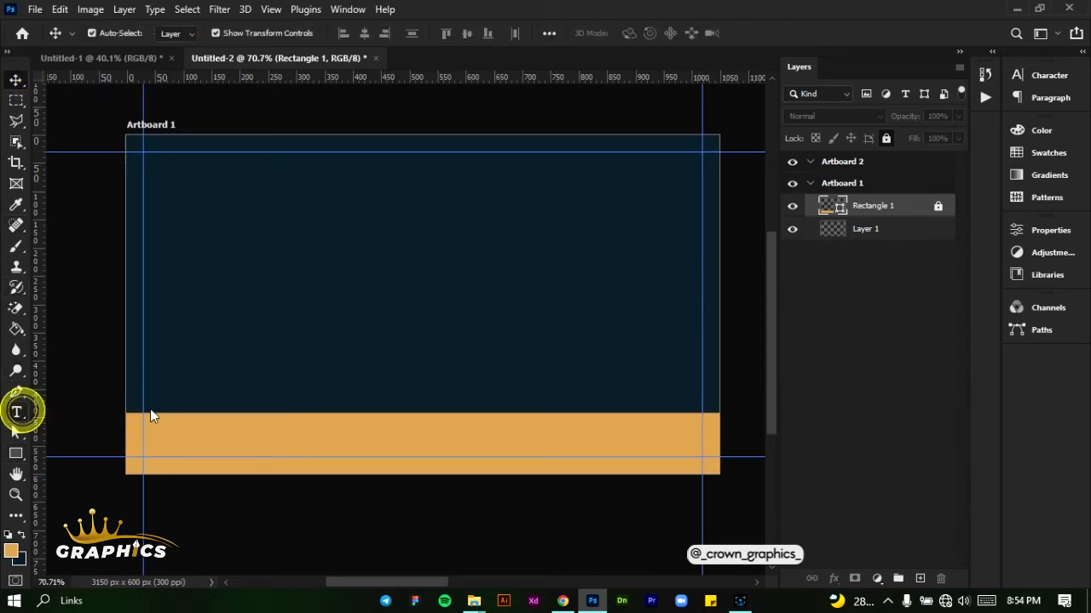
click(314, 278)
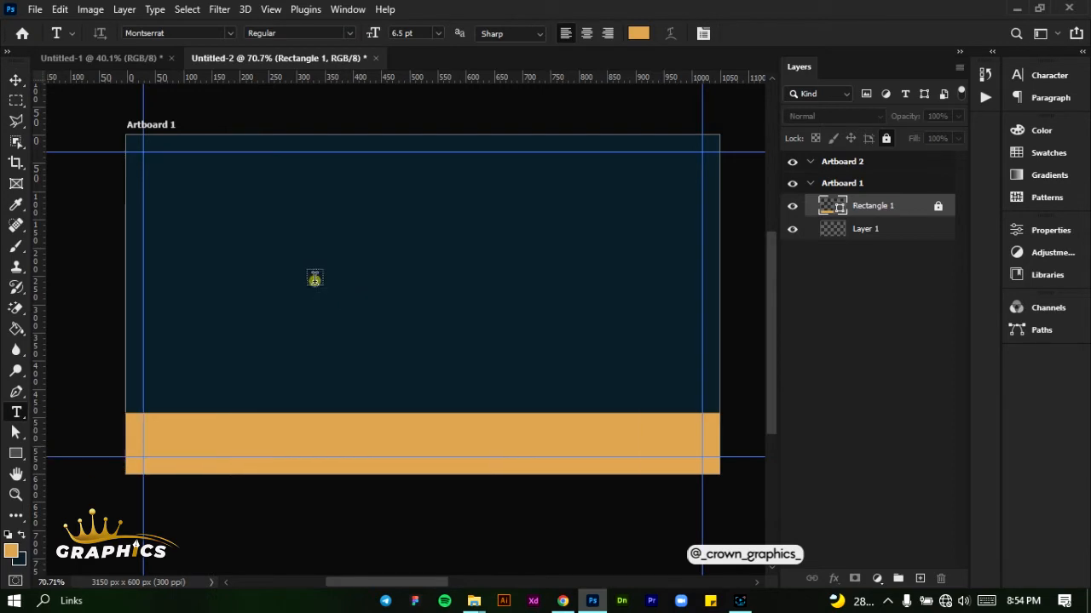
click(314, 278)
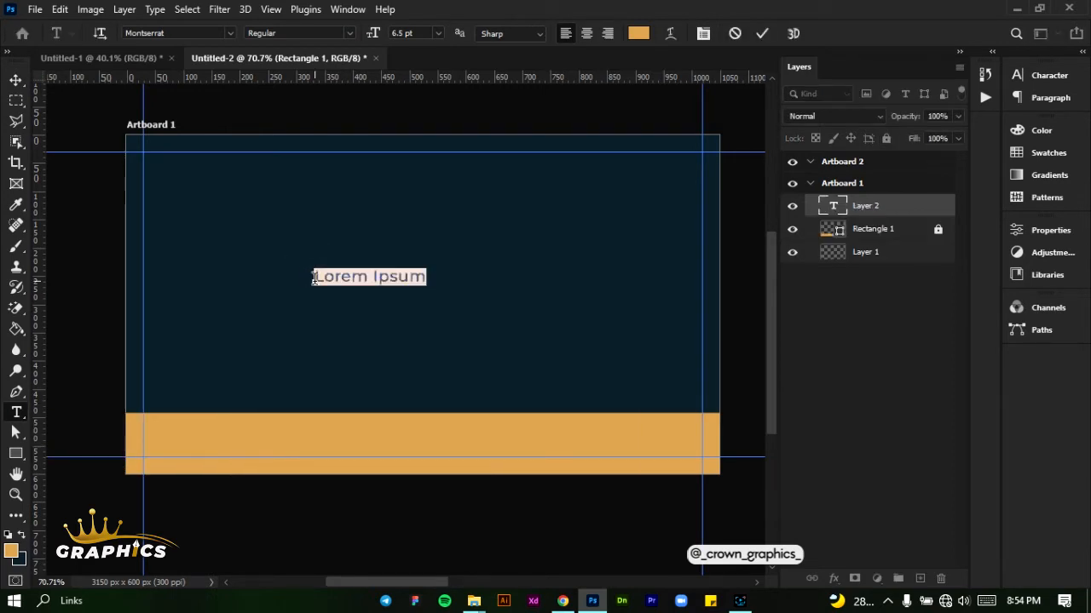
text(CROWN GRAPHICS)
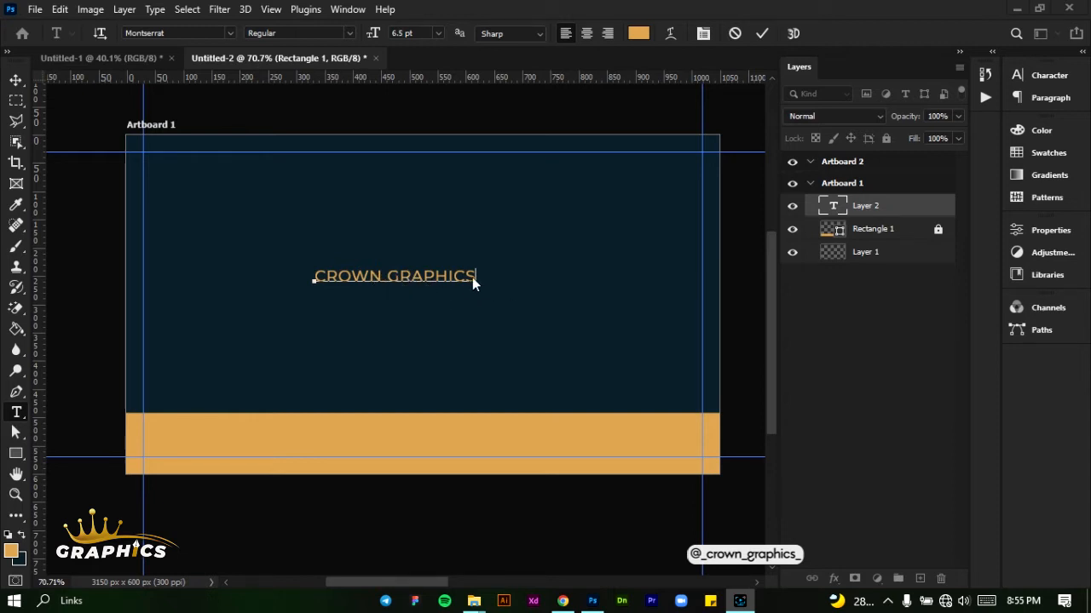
Recolor only the word "GRAPHICS" to white #ffffff and commit the text
click(418, 275)
key(ctrl+a)
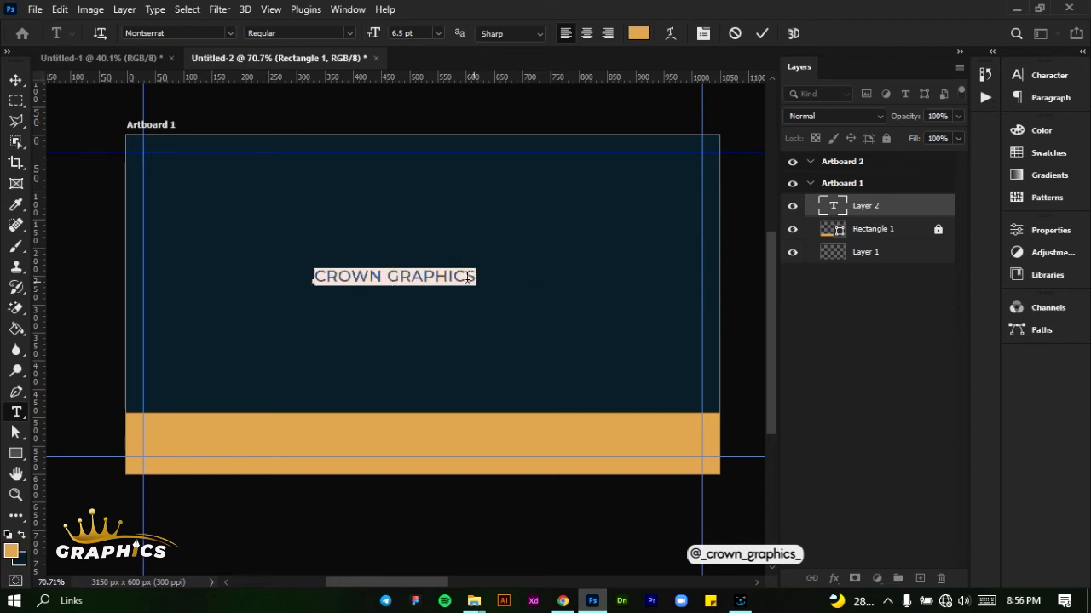
click(389, 276)
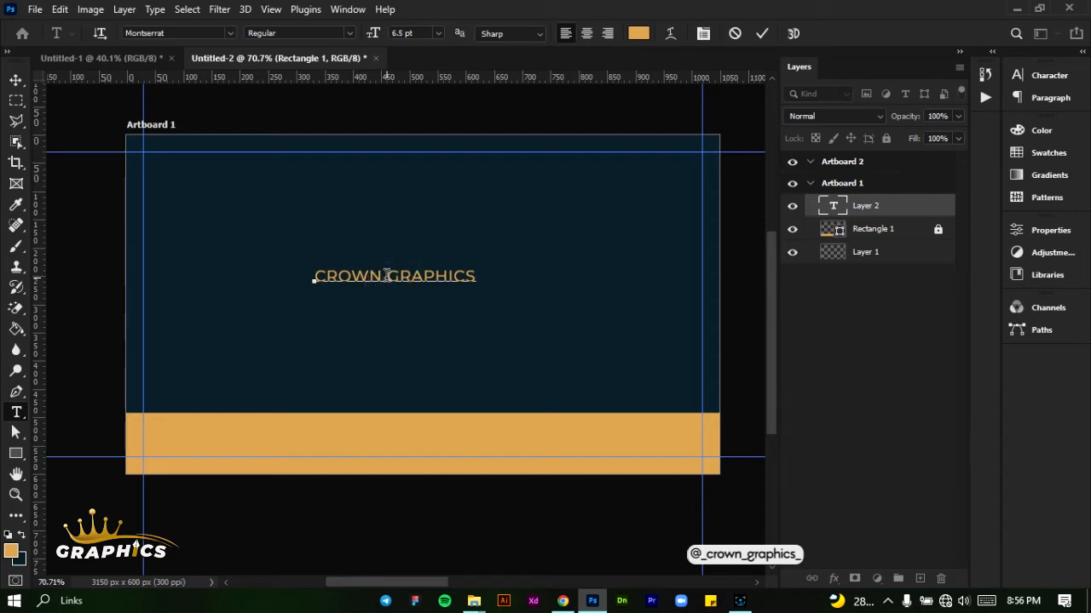
drag(383, 277, 308, 279)
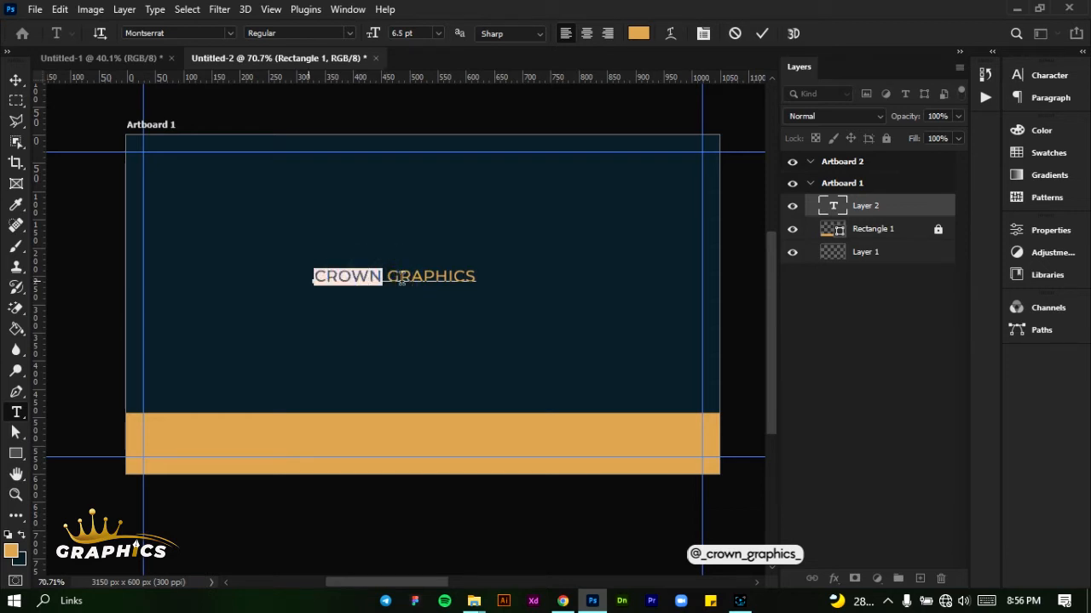
double_click(464, 275)
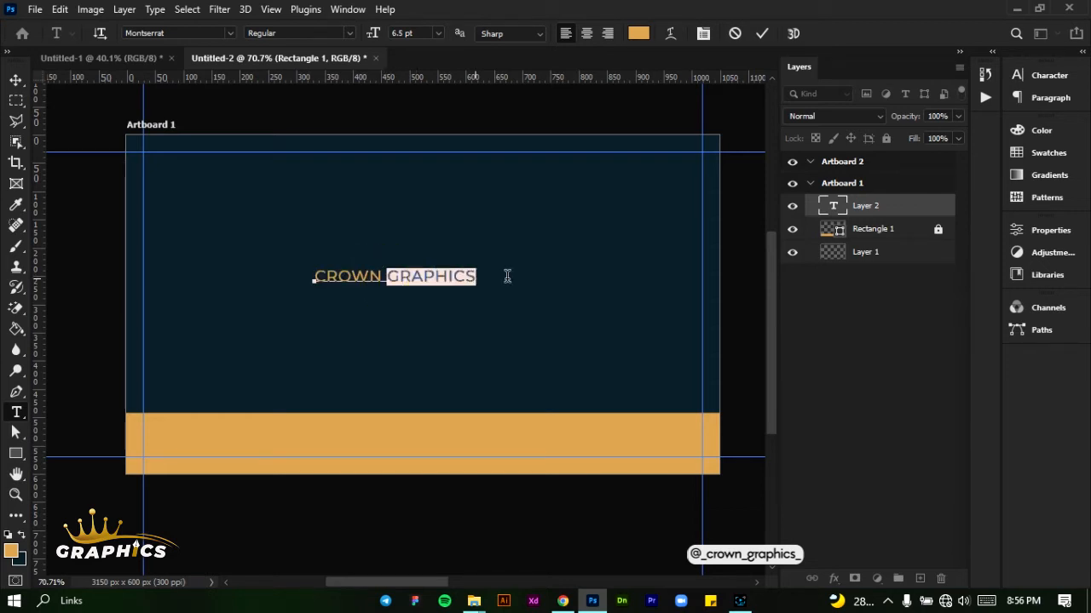
click(638, 34)
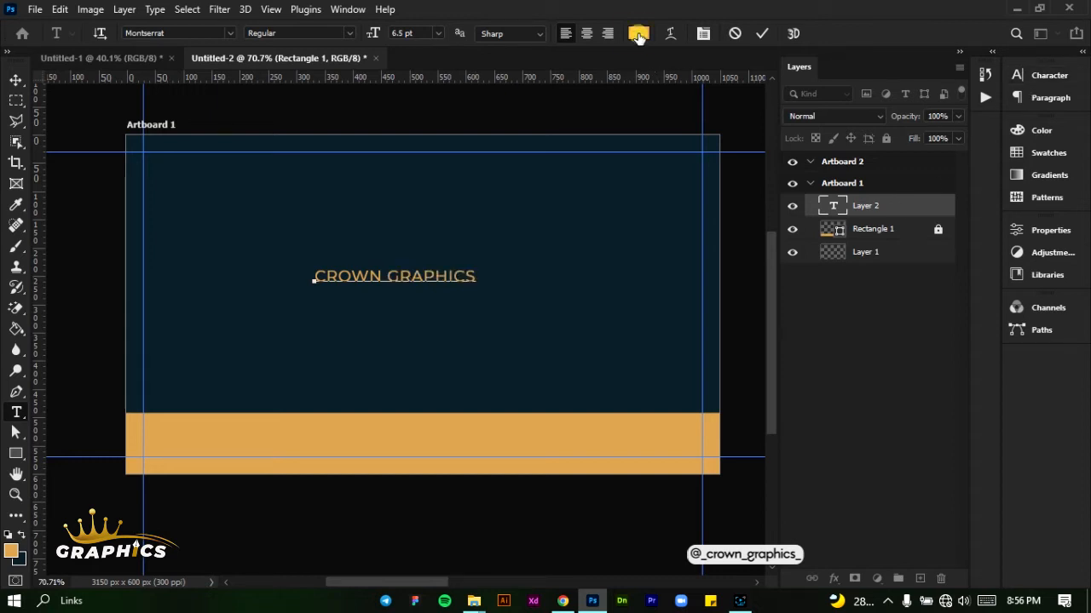
drag(725, 298, 686, 262)
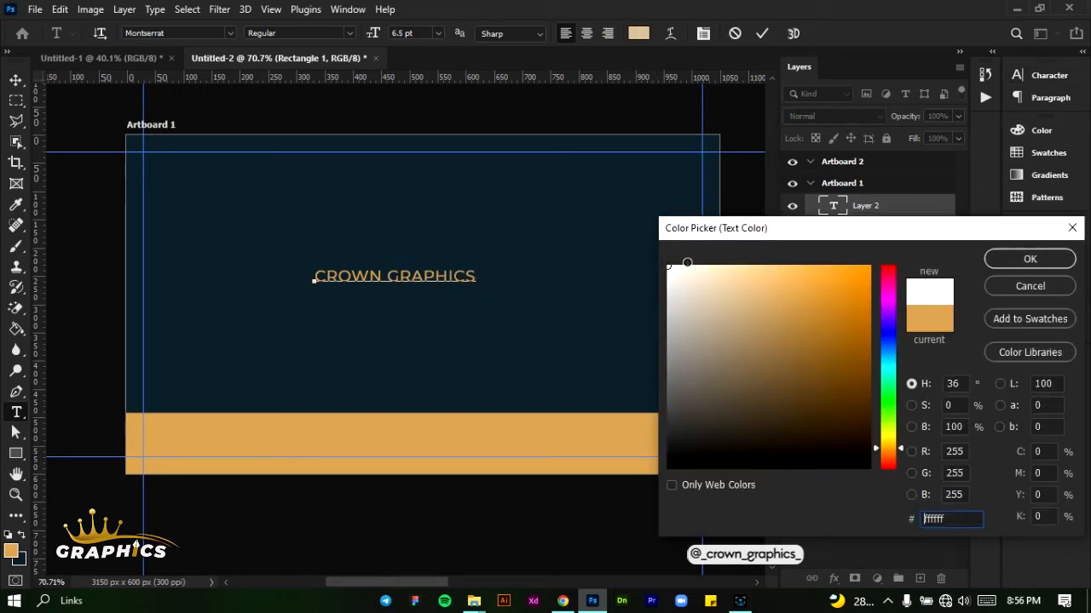
click(1012, 255)
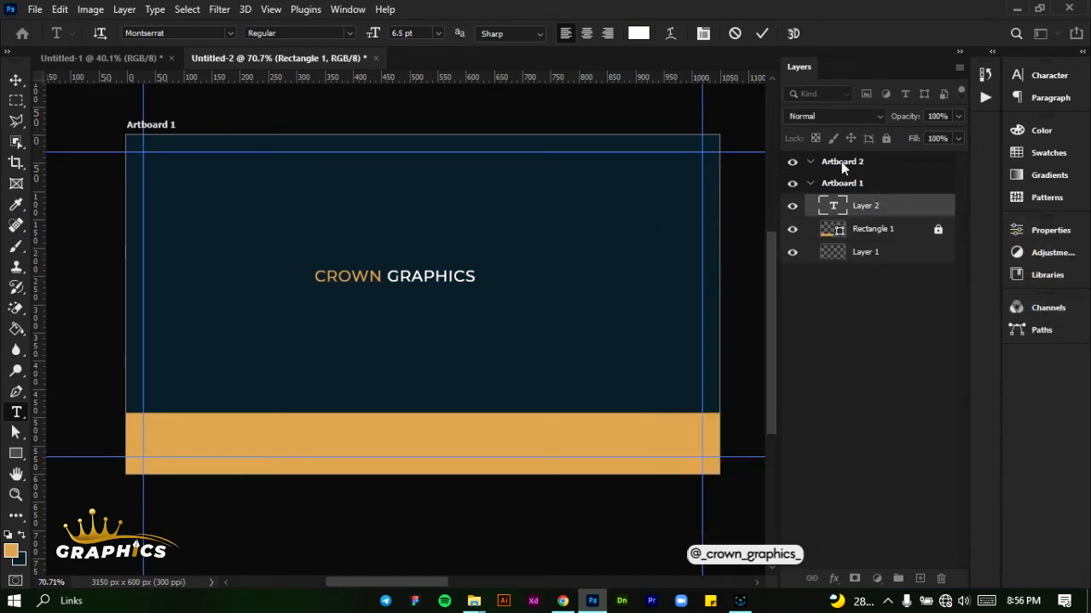
click(758, 34)
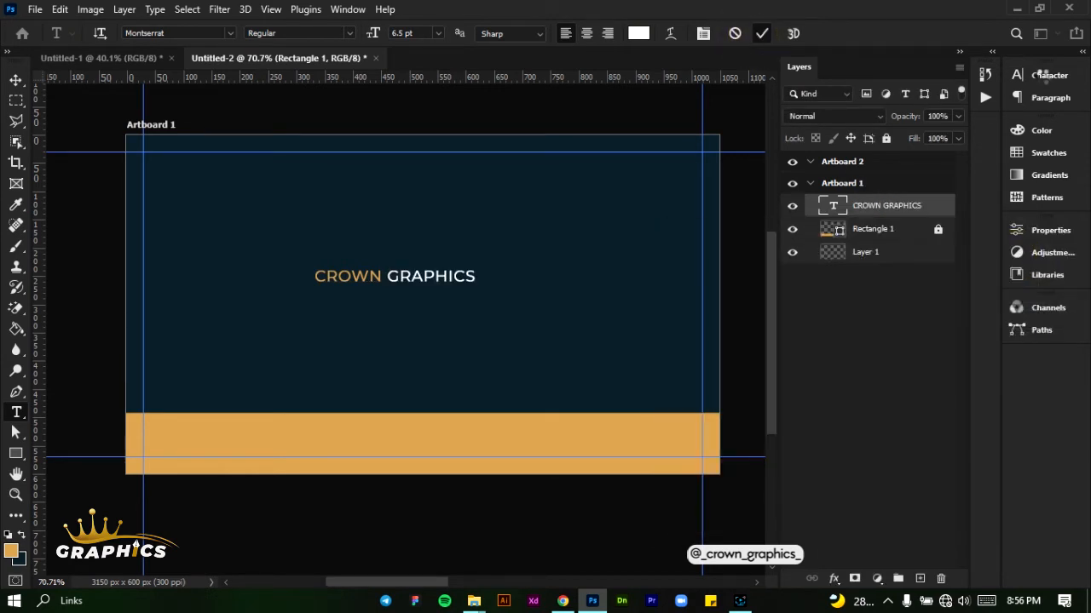
Set the "CROWN GRAPHICS" text to the Bold font style at 11 pt
click(1042, 76)
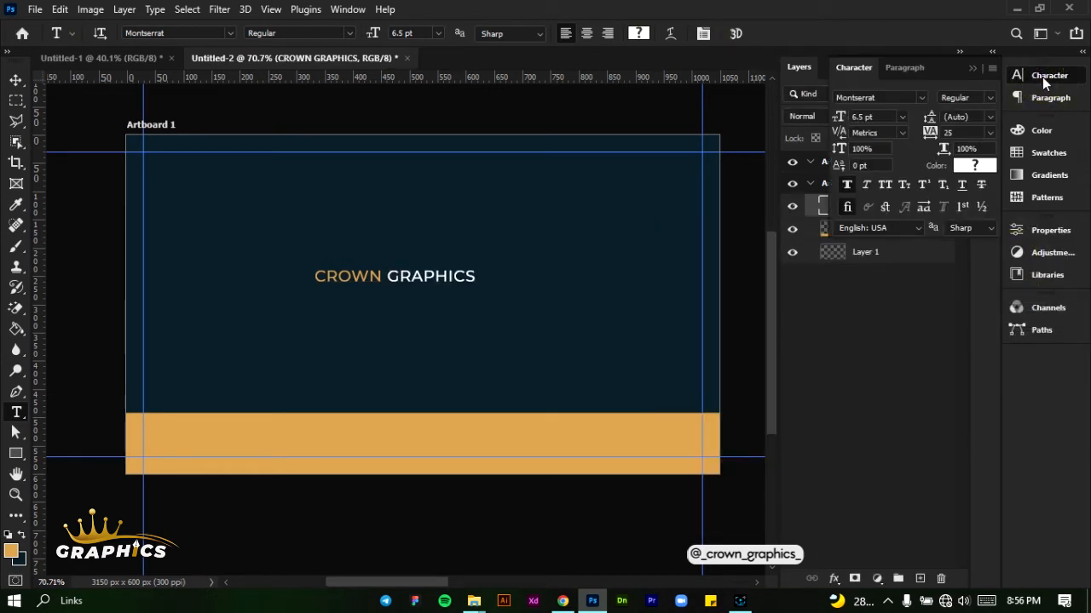
click(988, 99)
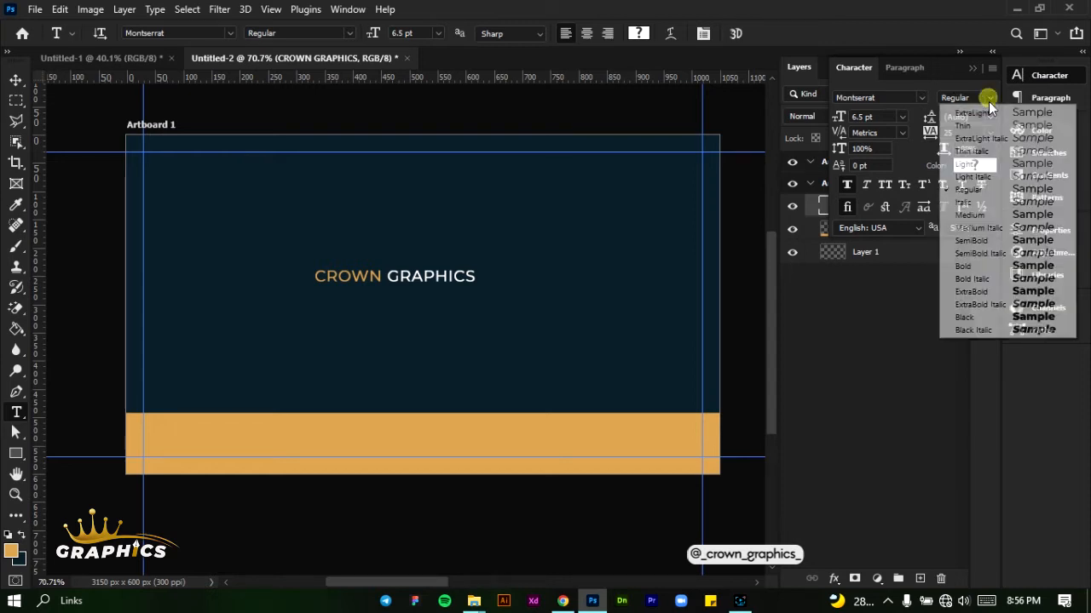
click(981, 267)
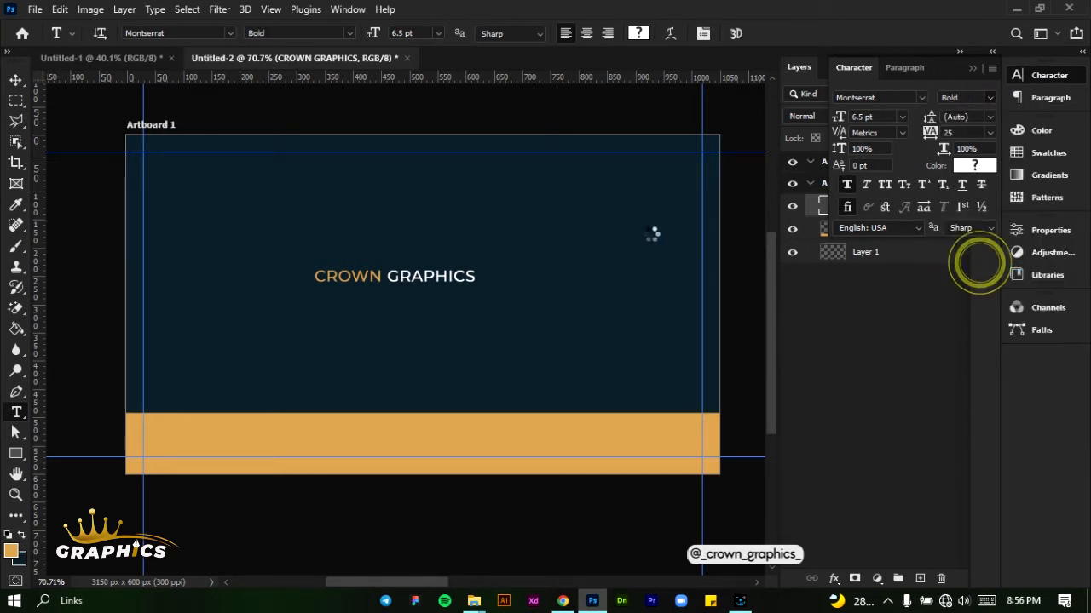
click(901, 117)
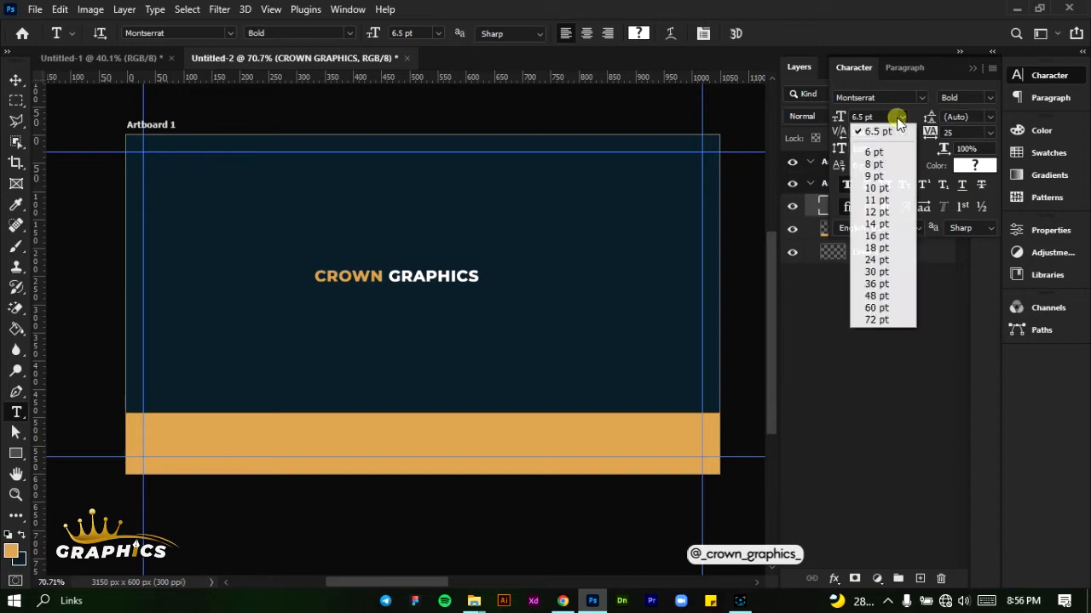
click(891, 201)
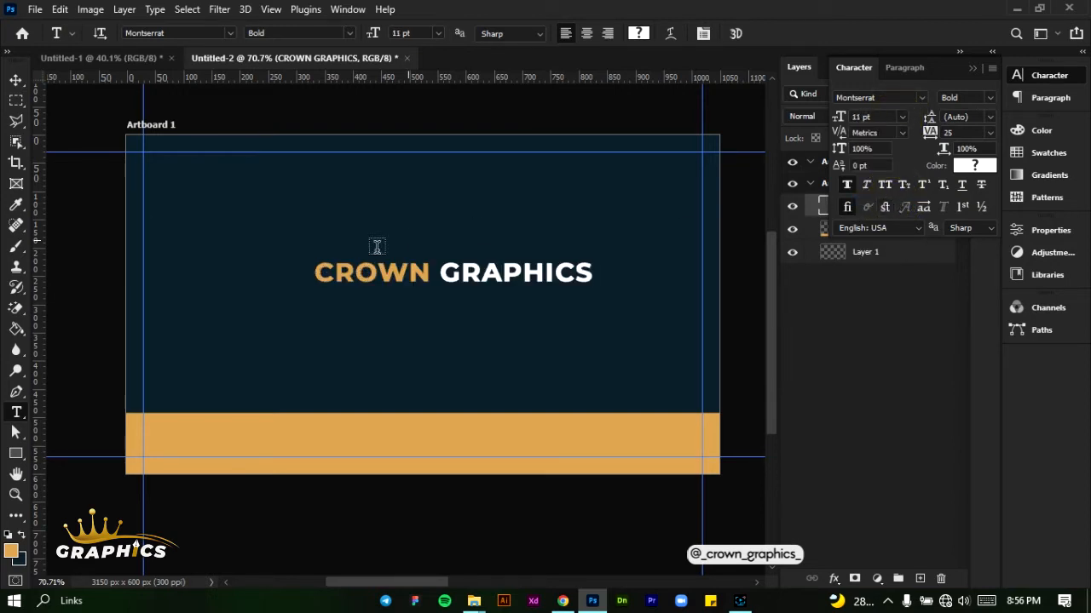
Center the "CROWN GRAPHICS" text horizontally on Artboard 1 and position it slightly below the middle of the navy area
click(17, 79)
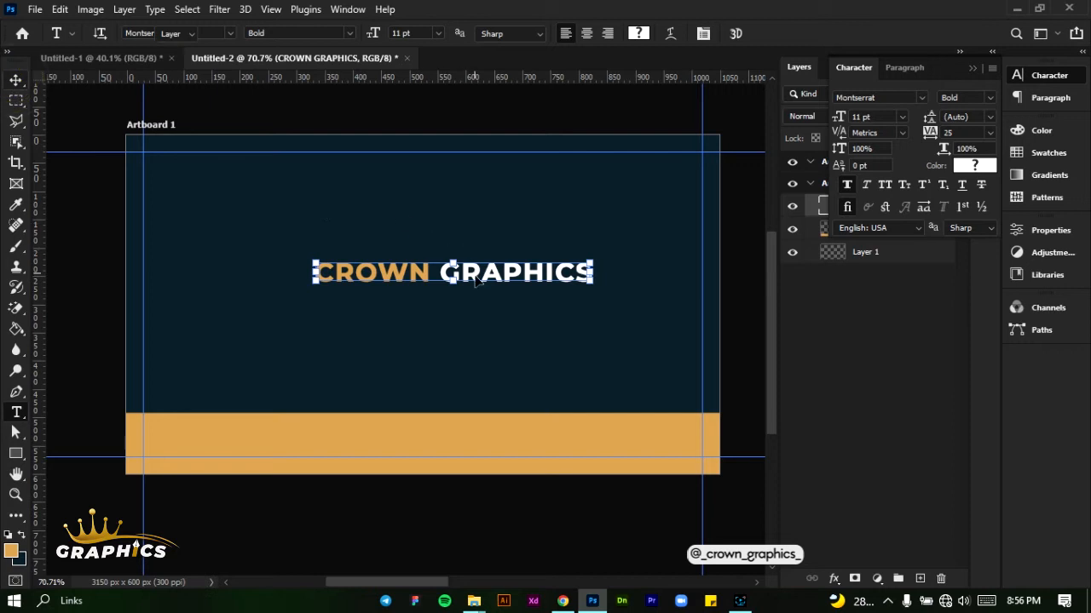
drag(476, 281, 441, 294)
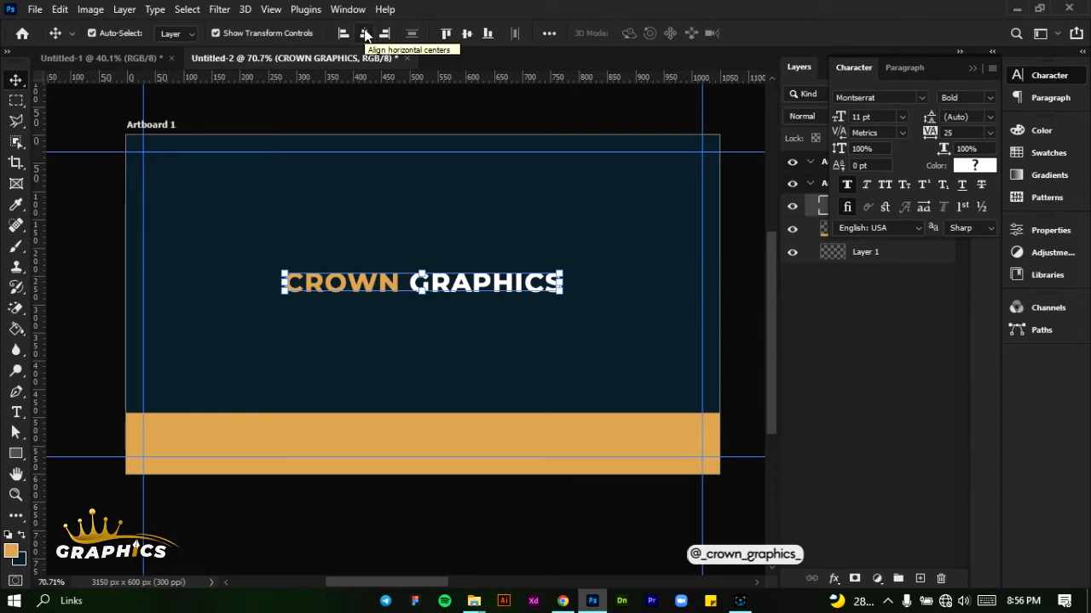
click(365, 33)
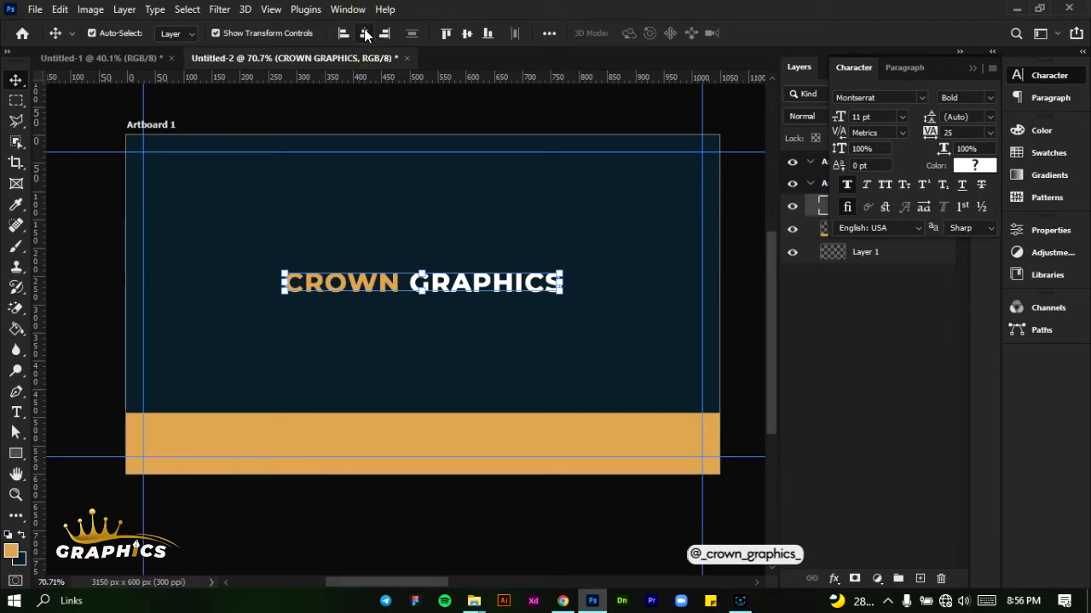
click(364, 34)
drag(478, 293, 478, 304)
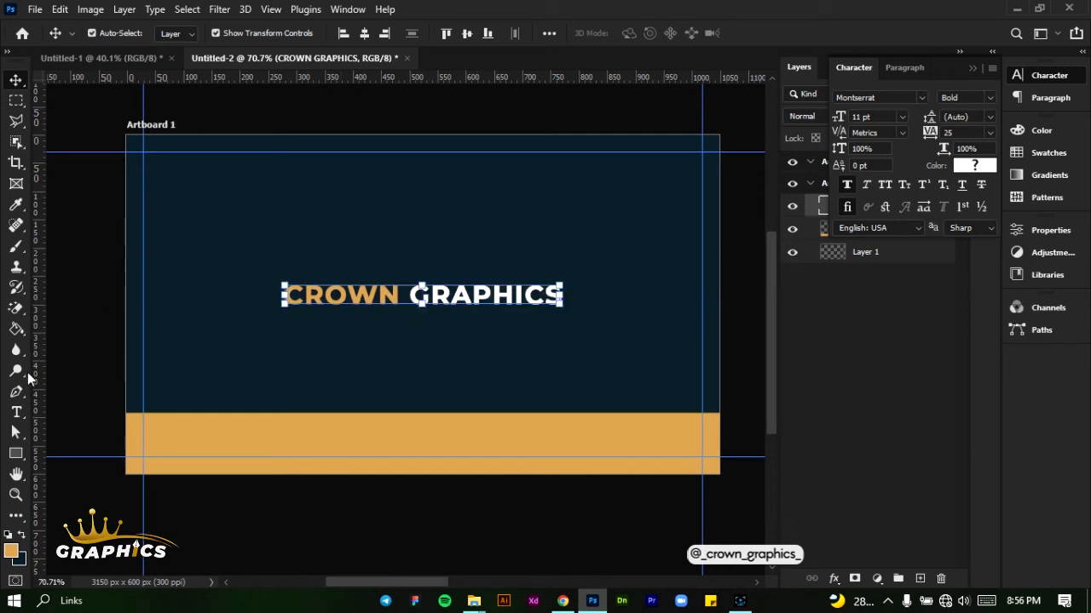
Add the tagline "ELEGANCE SHOWN IN GRAPHICS" directly below the "CROWN GRAPHICS" text, starting at its left edge
click(16, 414)
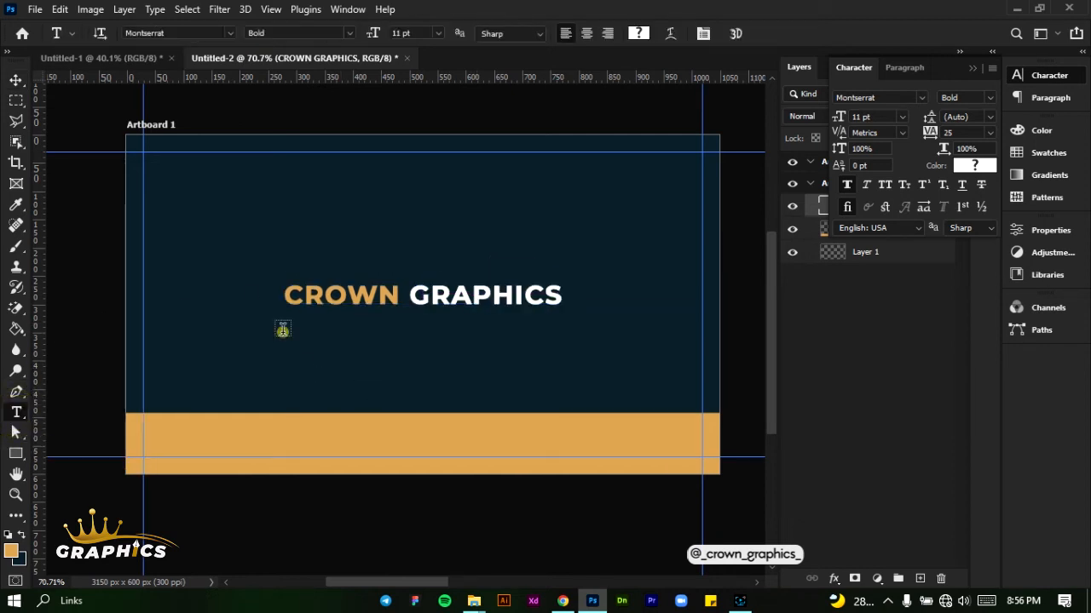
click(282, 330)
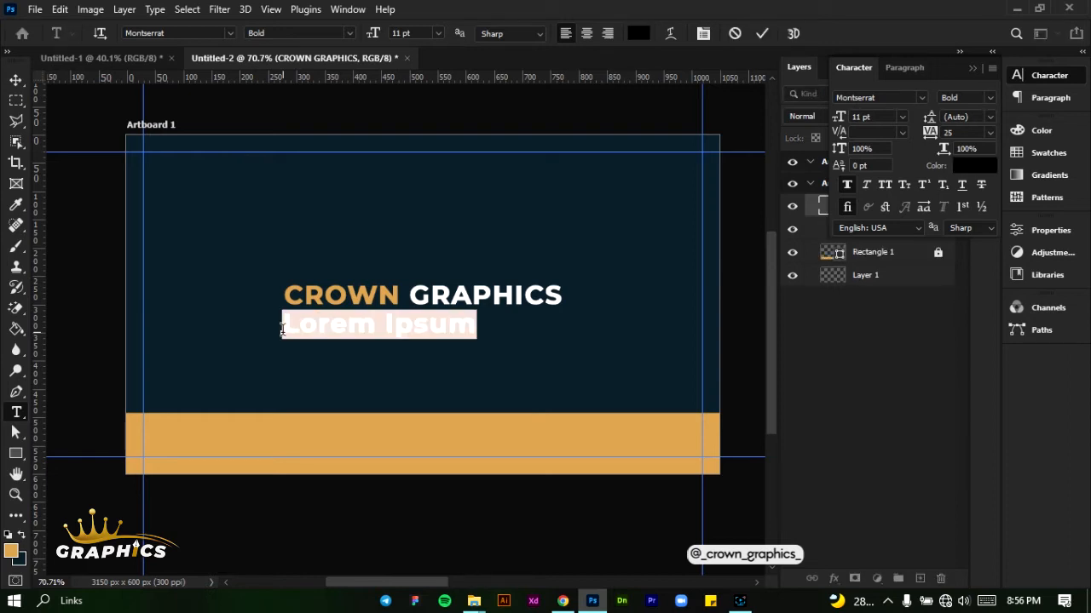
text(The)
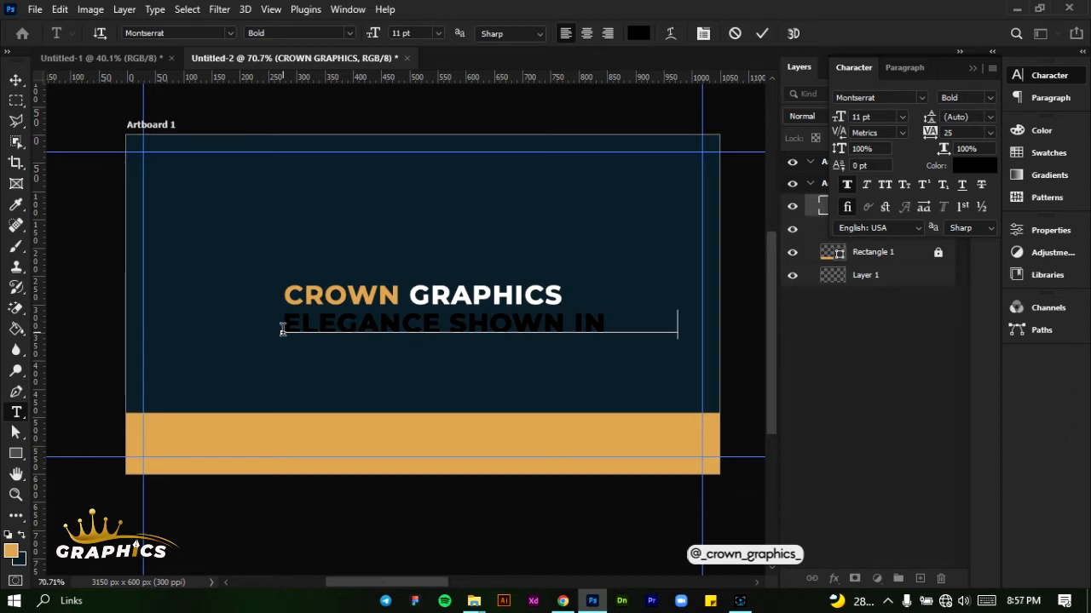
text( GRAPH)
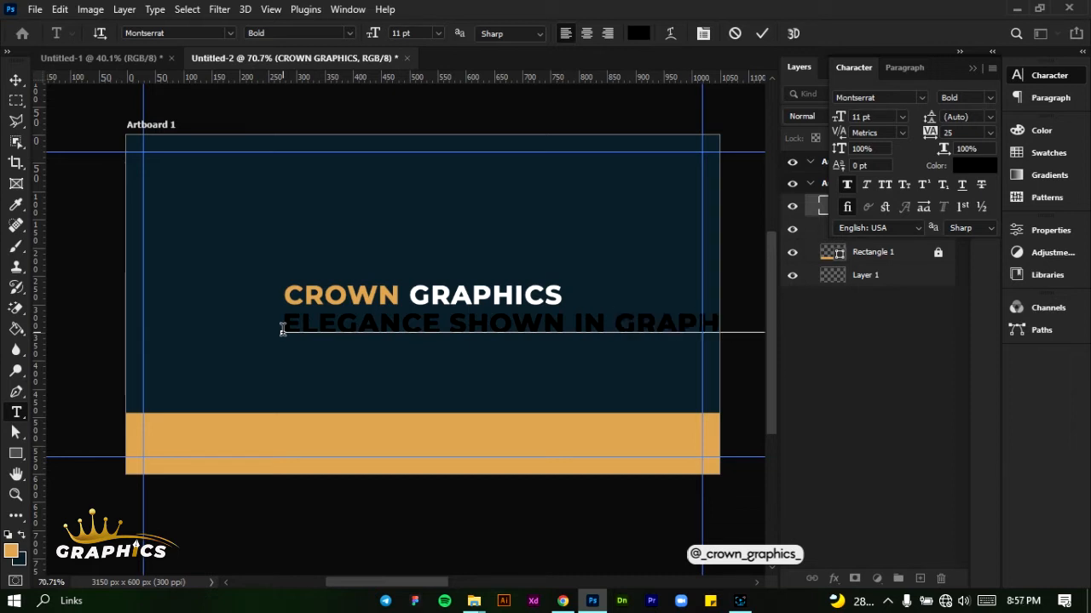
Change the whole tagline's text color to white #ffffff
key(ctrl+a)
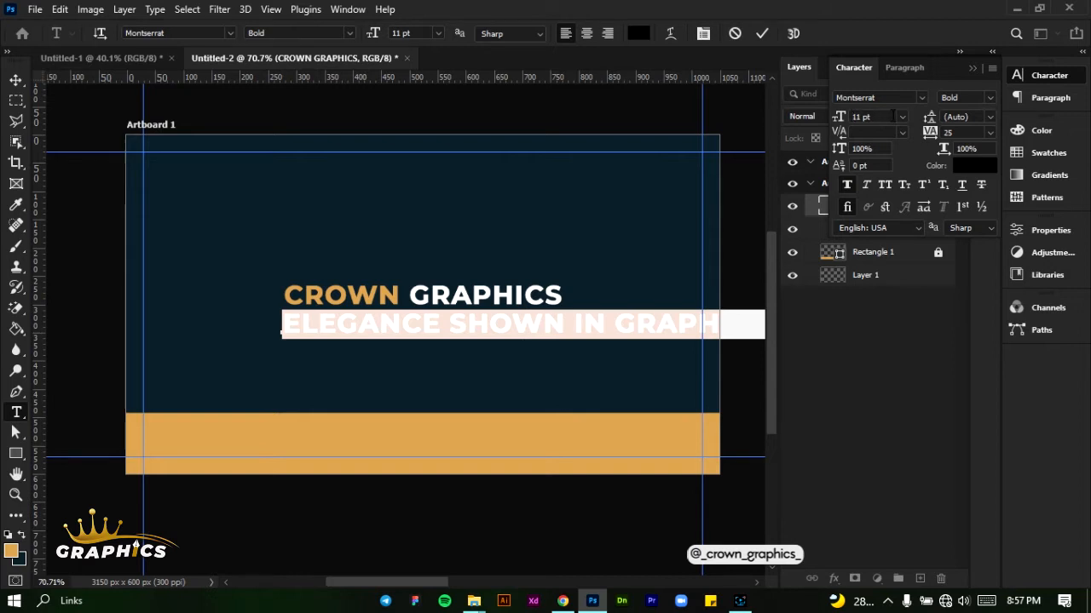
click(967, 168)
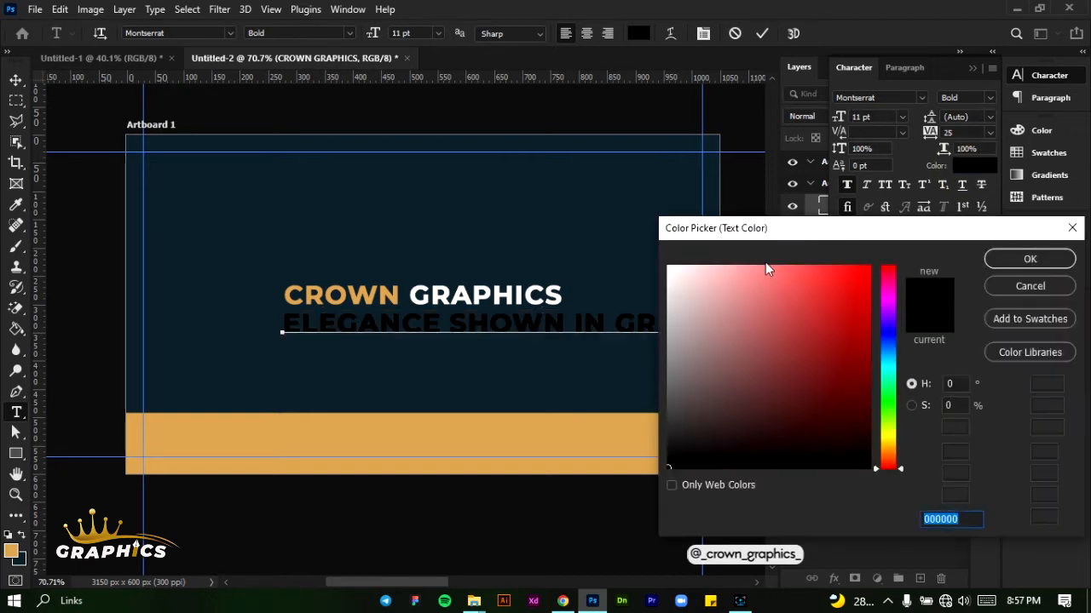
drag(765, 263, 654, 261)
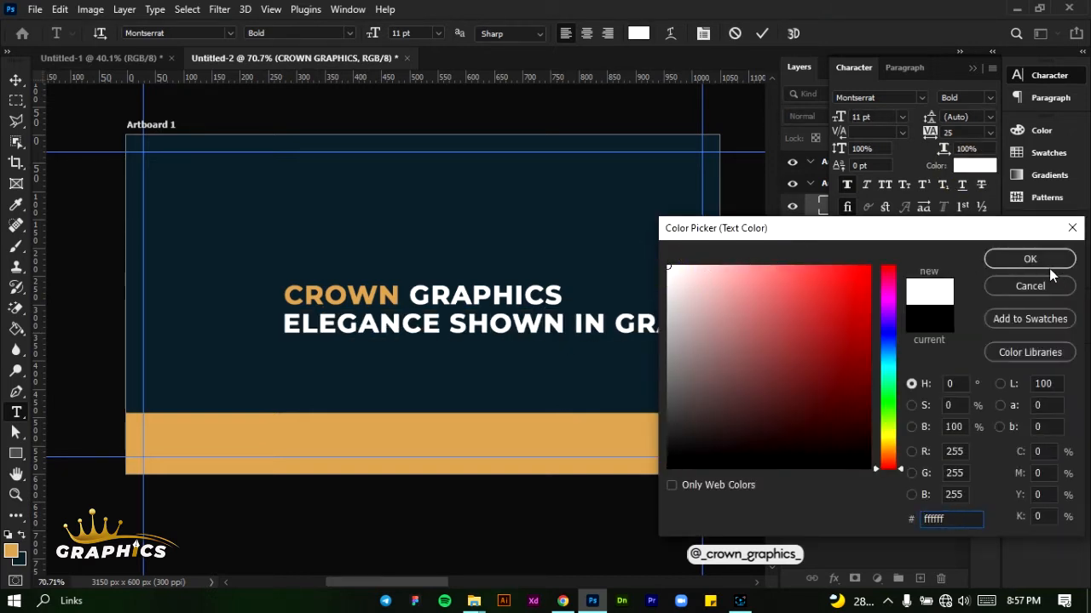
click(1029, 259)
Set the tagline to the Light font style at 6 pt with a tracking of 50
click(990, 97)
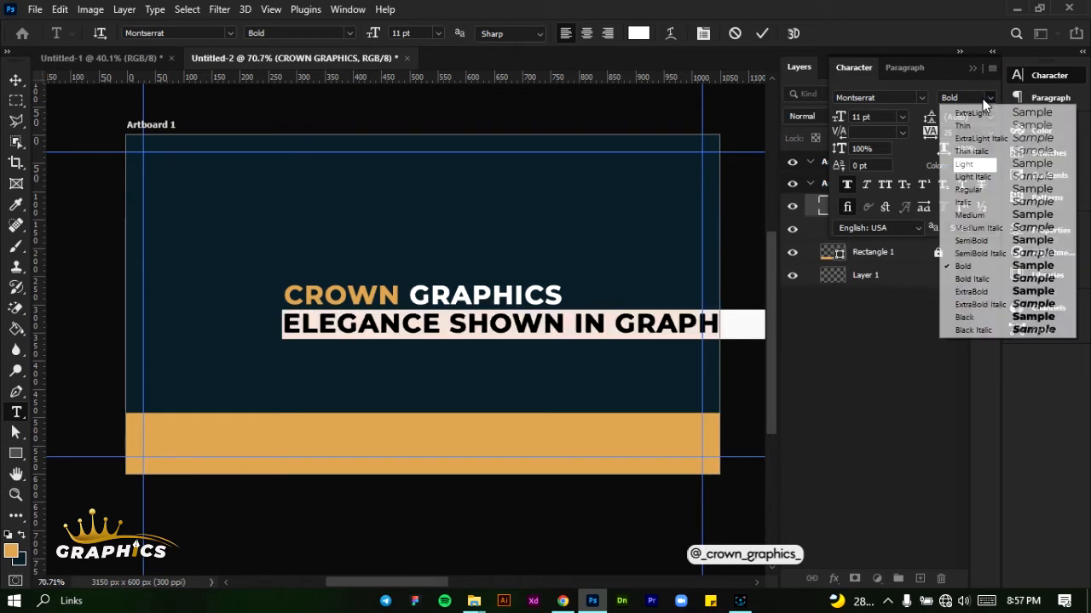
click(960, 166)
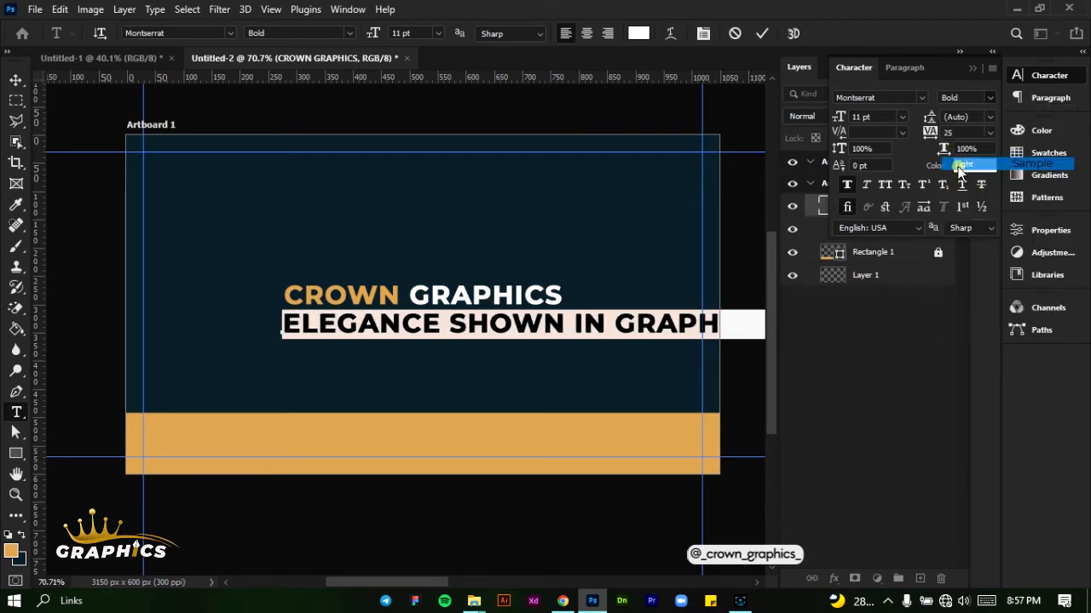
click(902, 116)
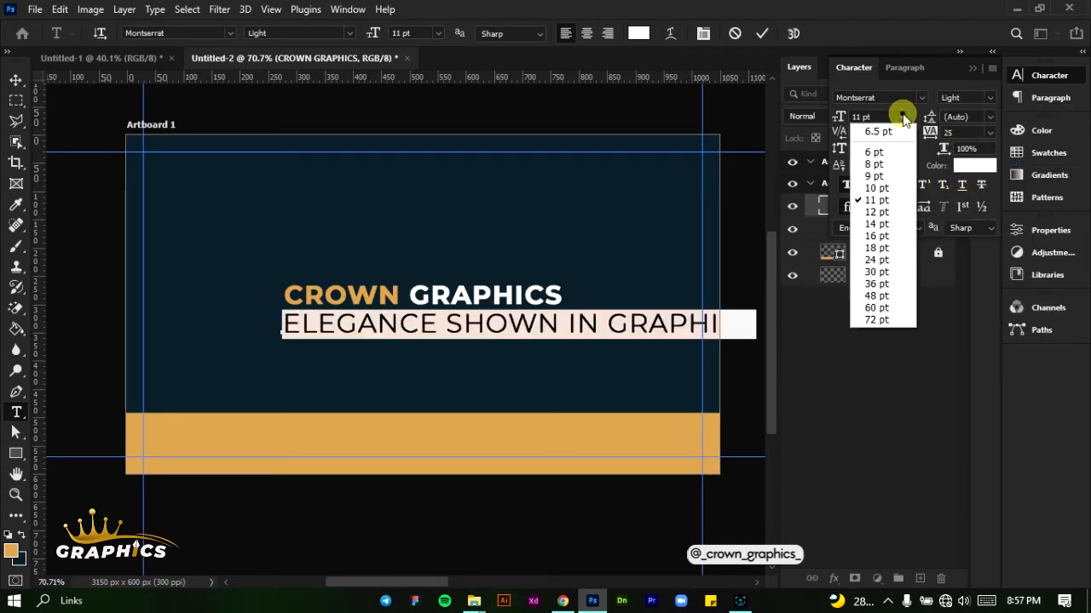
click(887, 164)
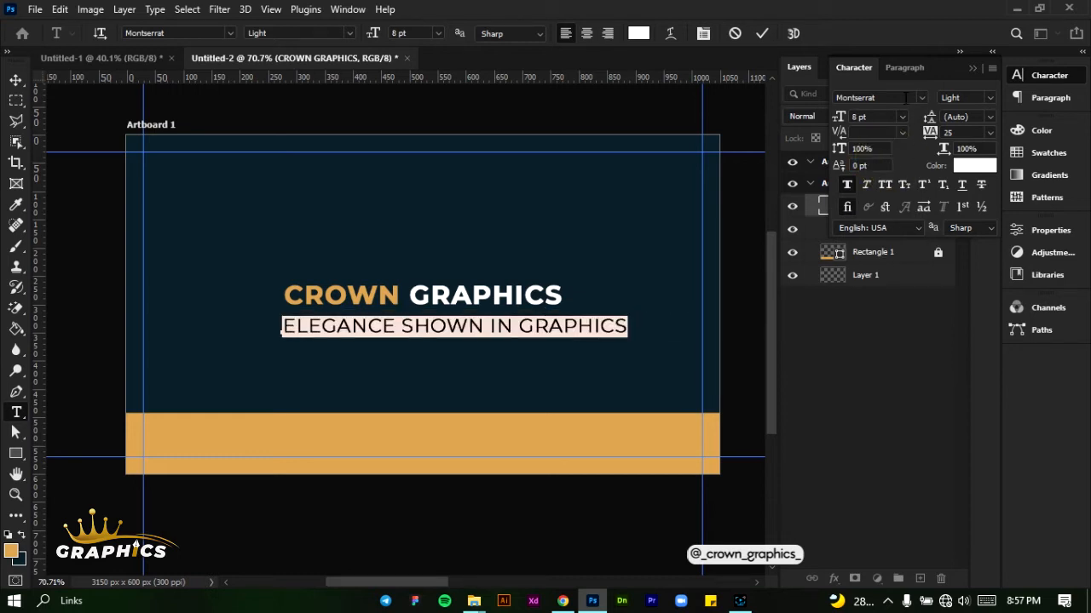
click(901, 116)
click(897, 152)
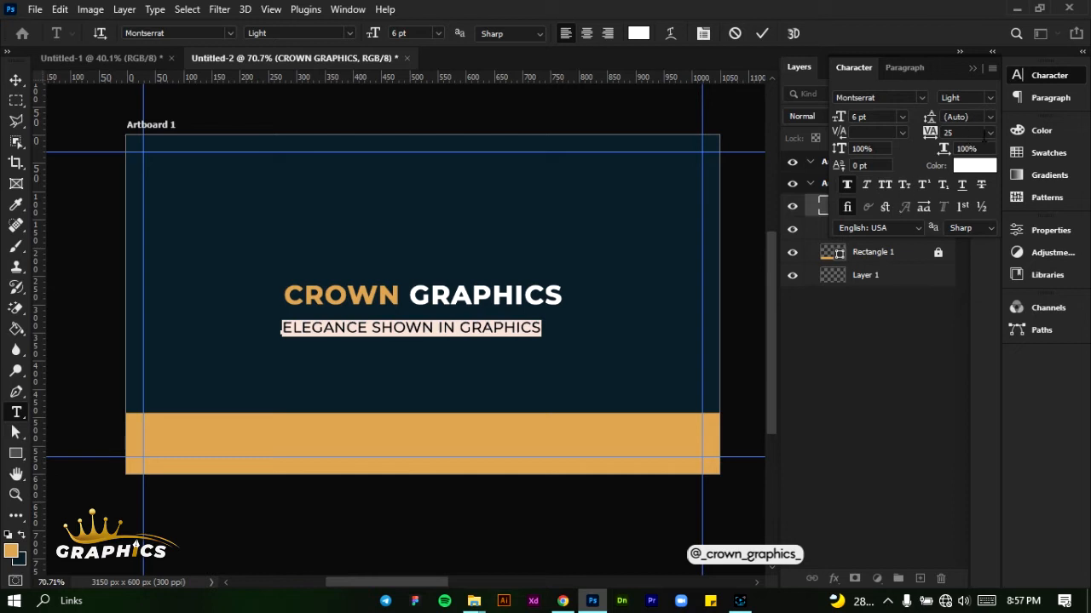
click(988, 132)
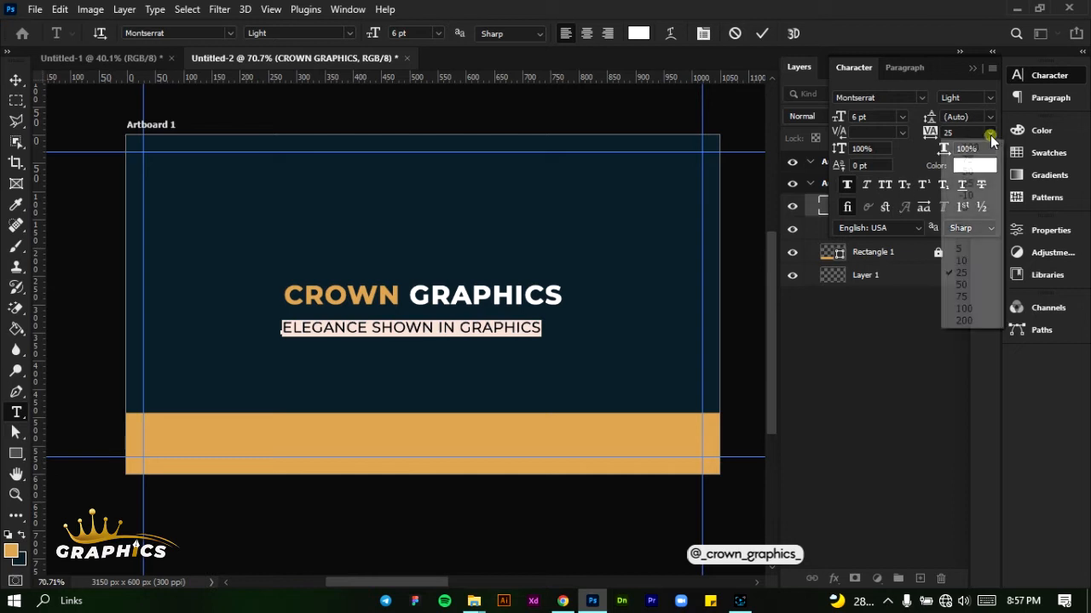
click(972, 288)
Move the tagline up close beneath "CROWN GRAPHICS" and center it horizontally on Artboard 1
click(499, 351)
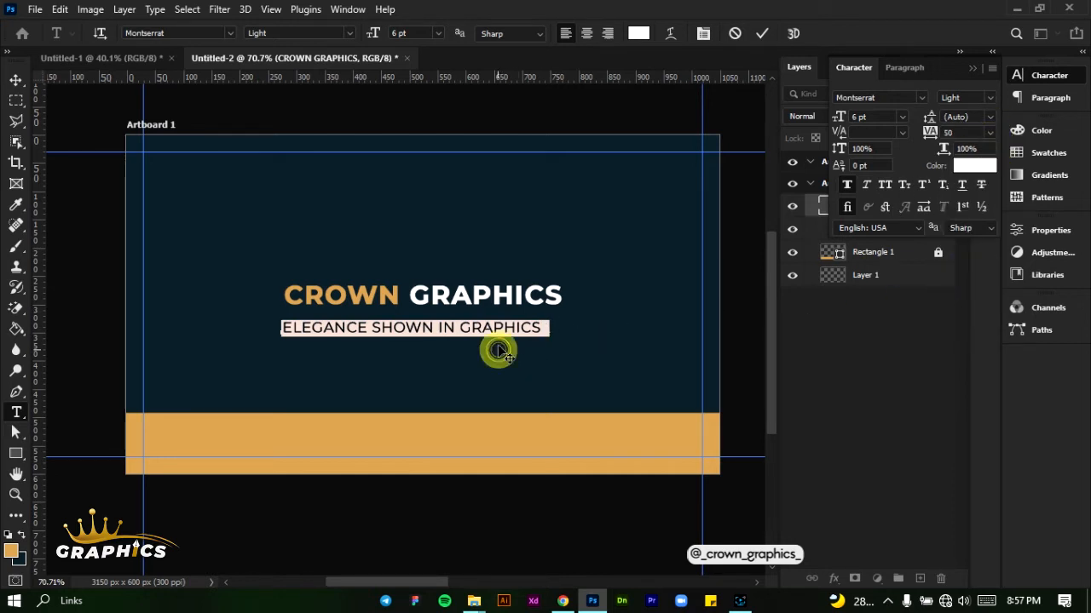
drag(499, 351, 511, 344)
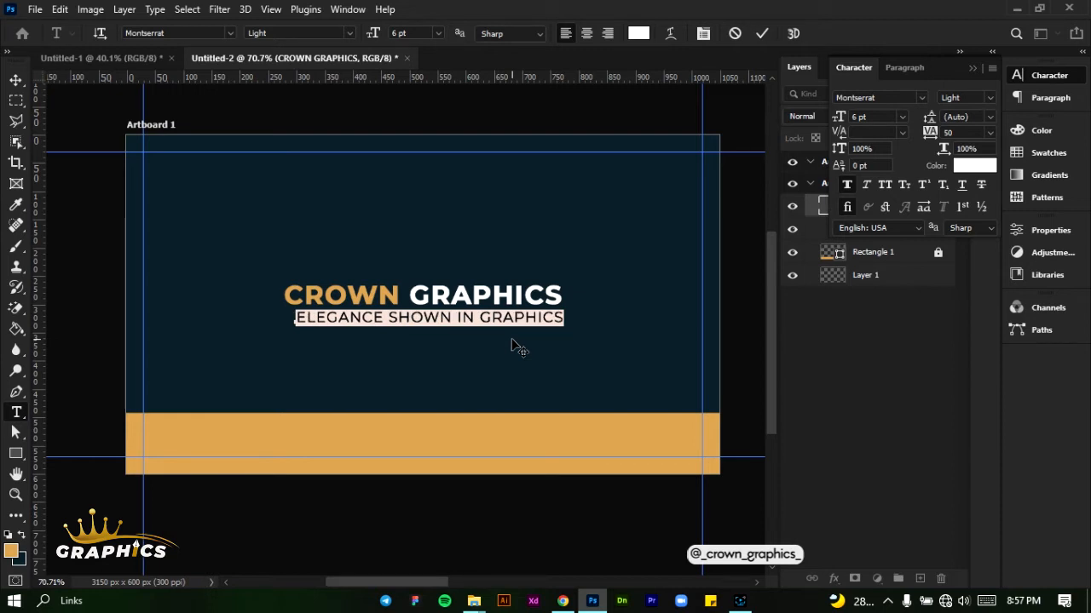
click(762, 33)
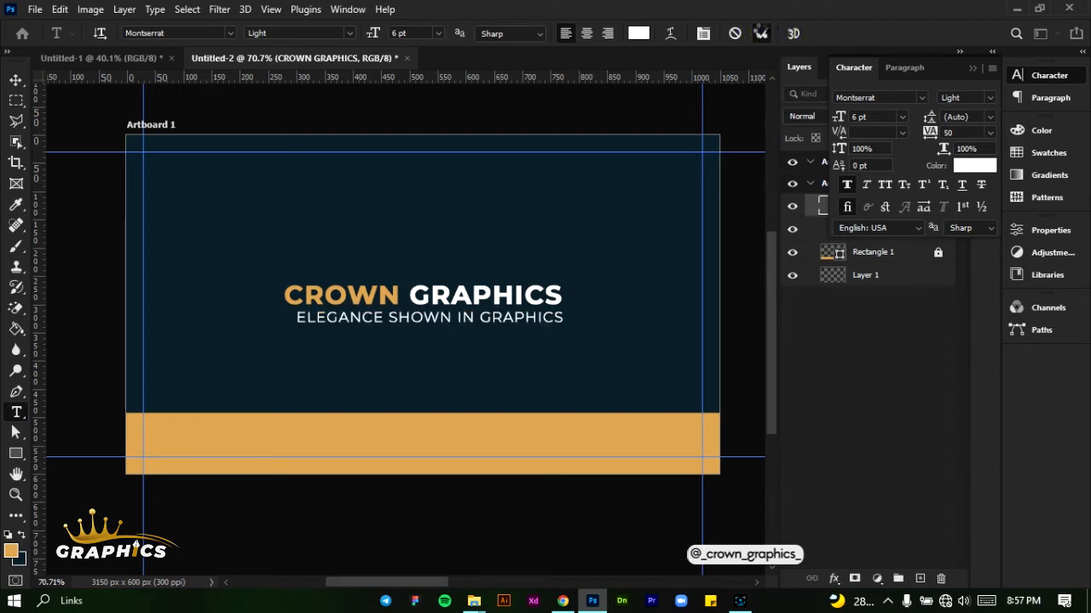
click(17, 80)
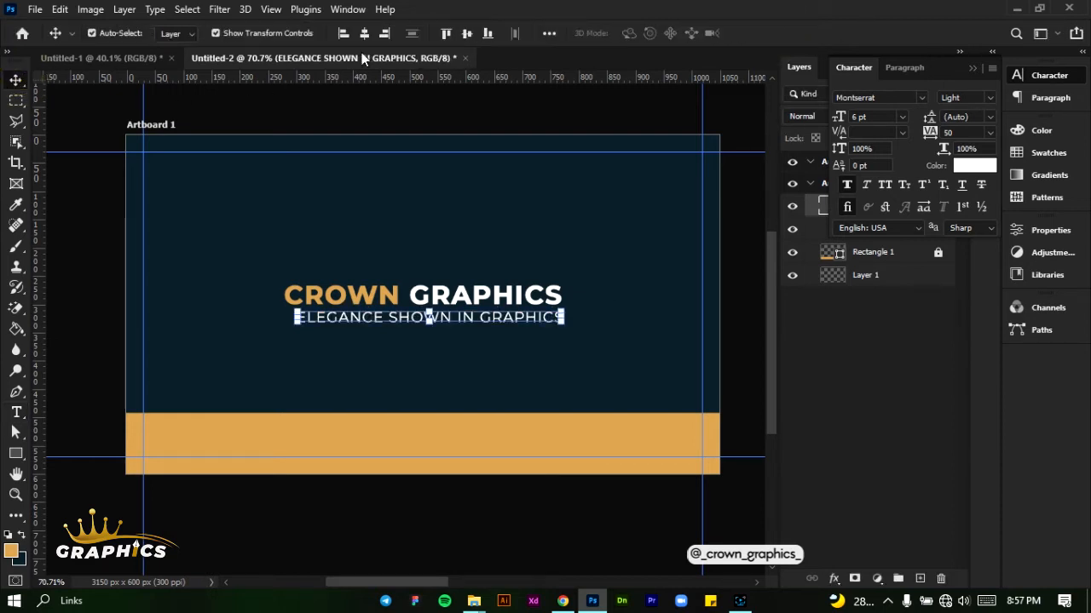
click(364, 33)
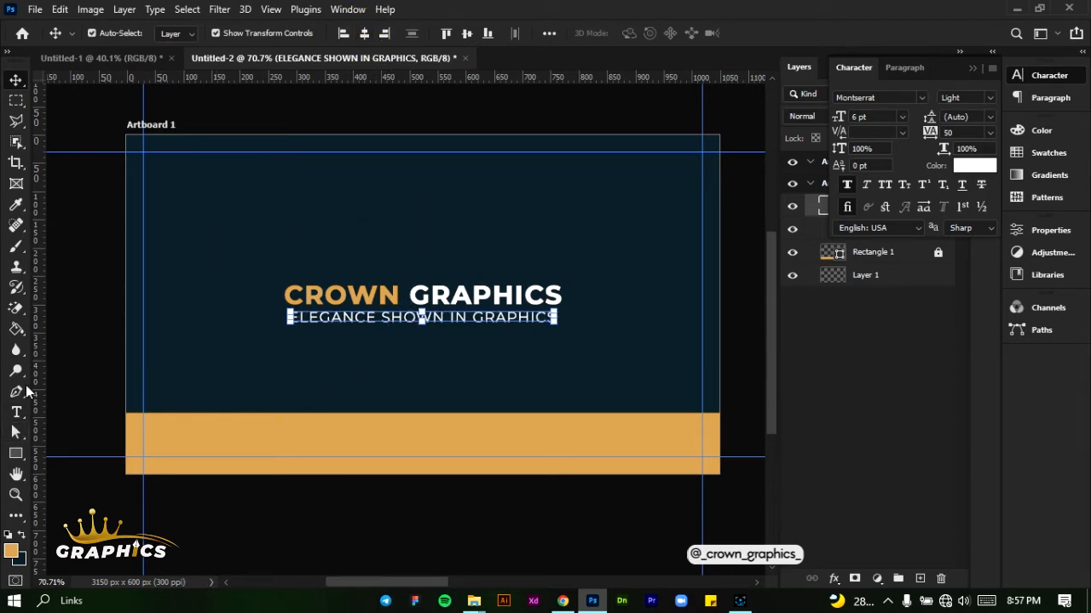
Draw a rounded rectangle of about 232 × 106 px just above "CROWN GRAPHICS" and remove its fill
click(16, 453)
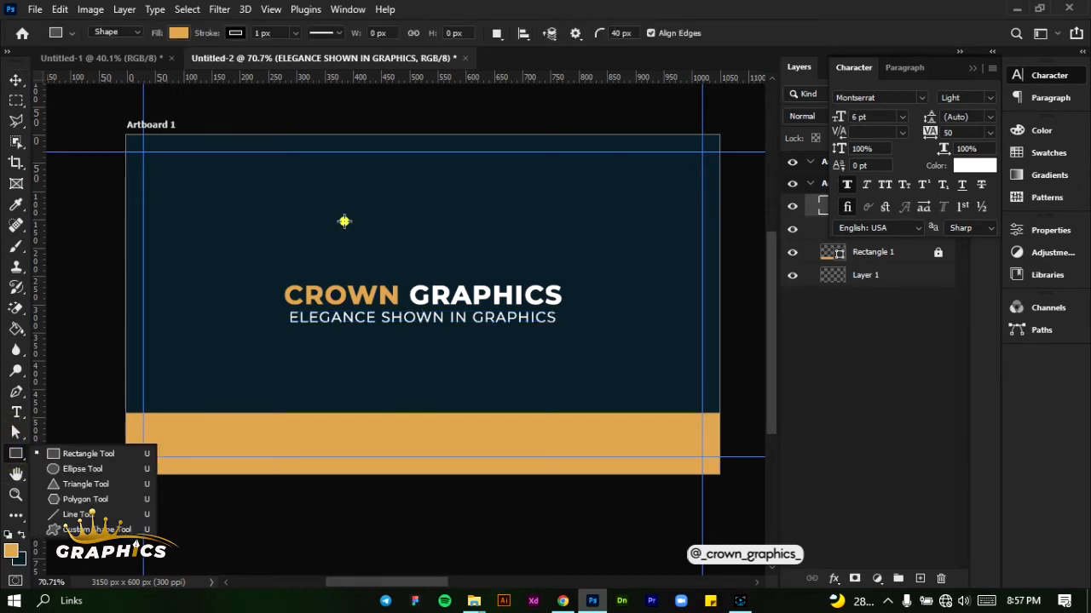
drag(345, 222, 475, 279)
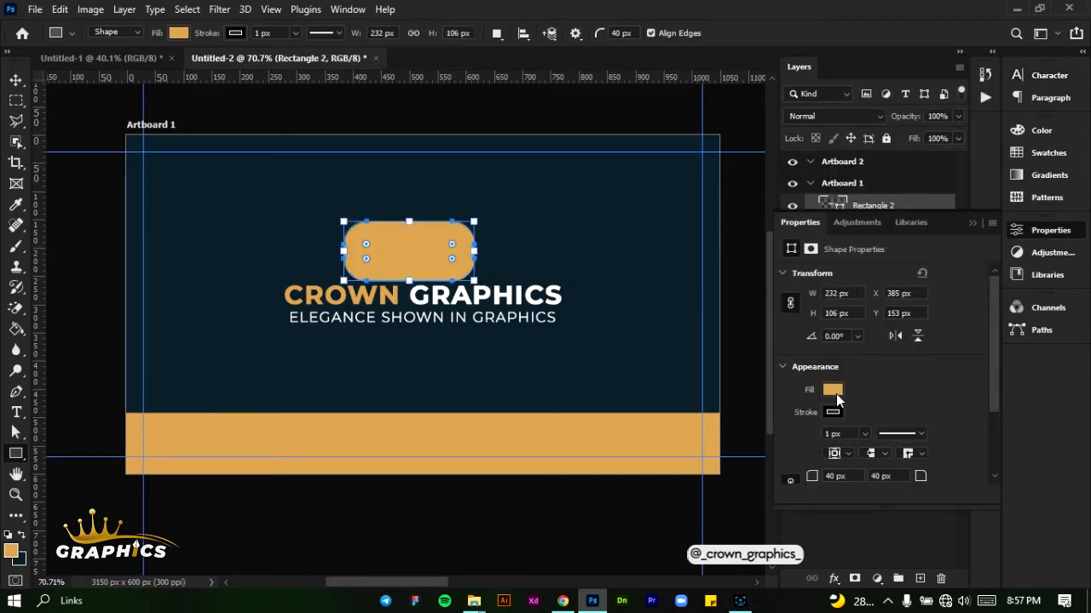
click(836, 394)
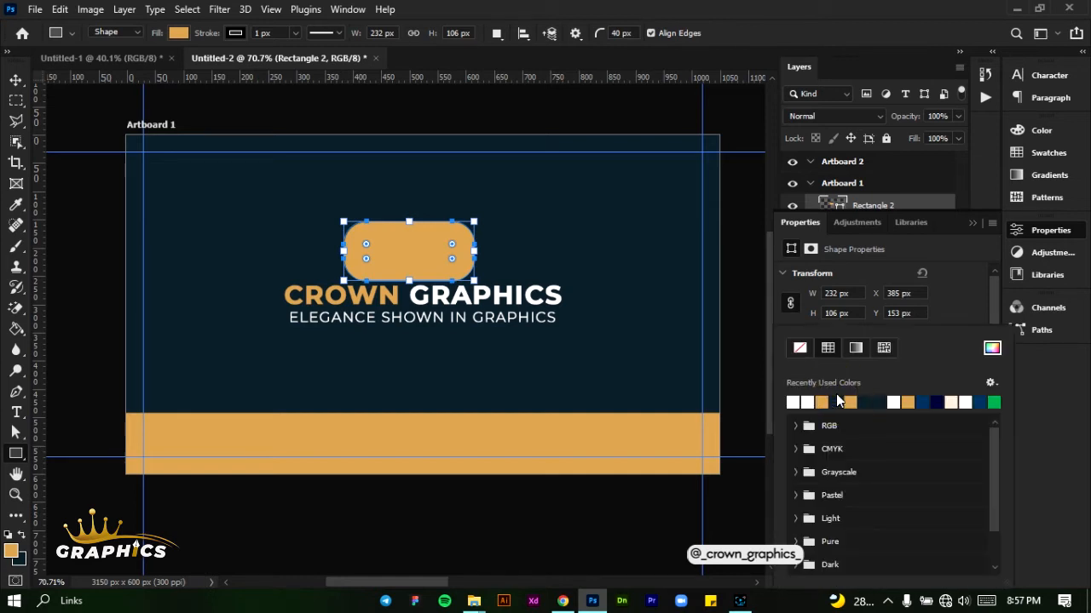
click(810, 350)
click(970, 298)
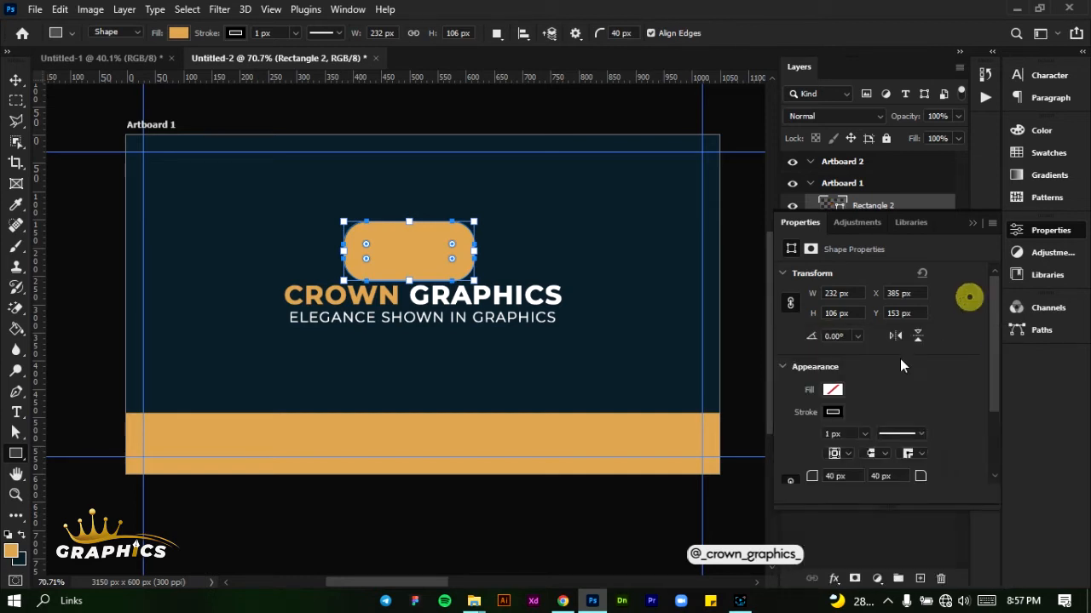
Give the rounded rectangle a golden orange stroke 9 px wide
click(832, 414)
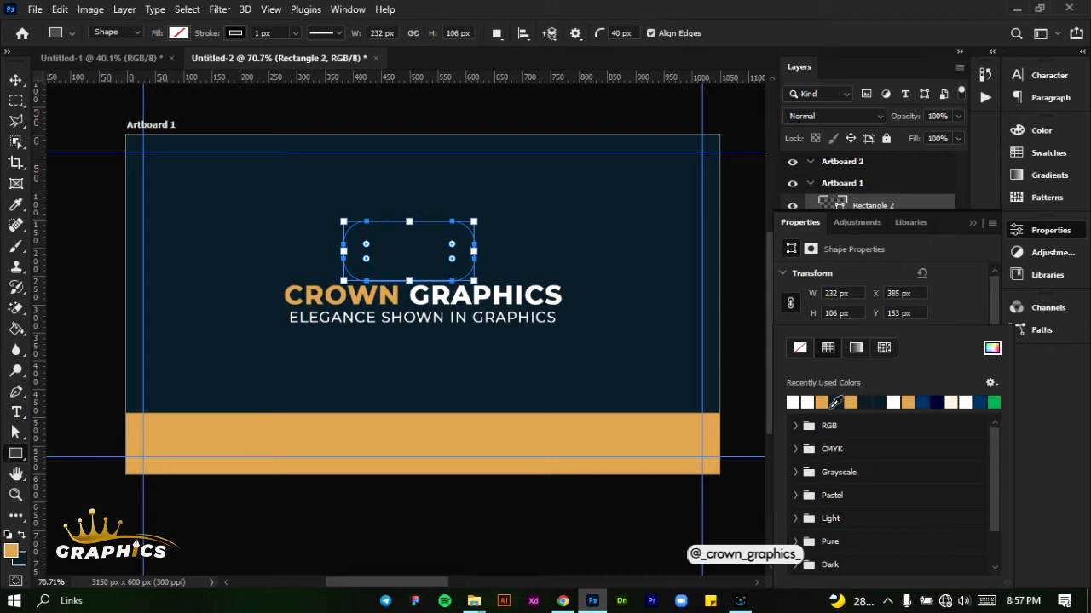
click(821, 402)
click(959, 313)
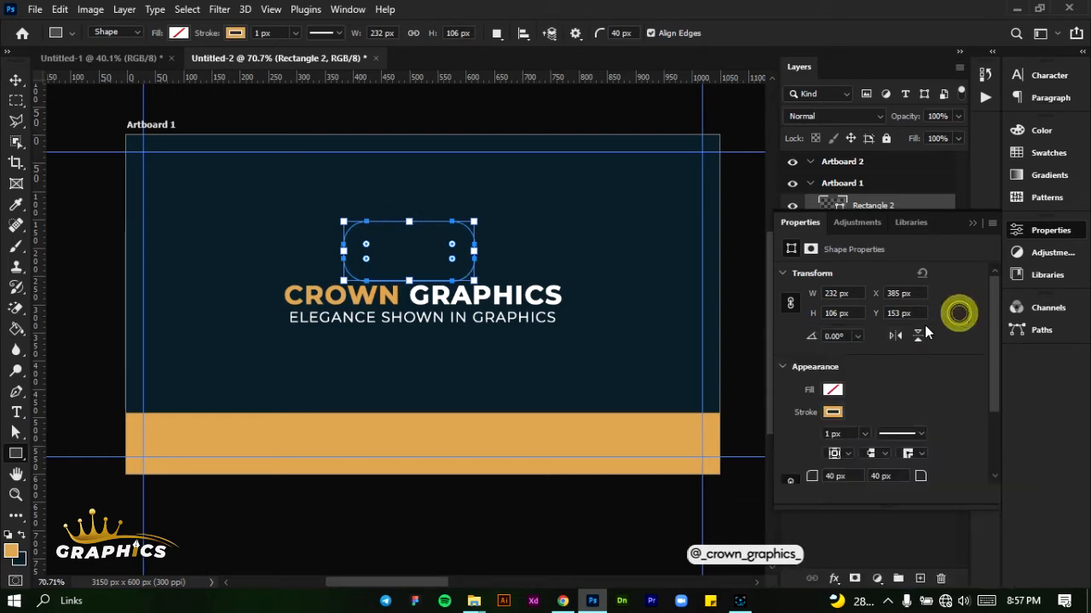
click(827, 433)
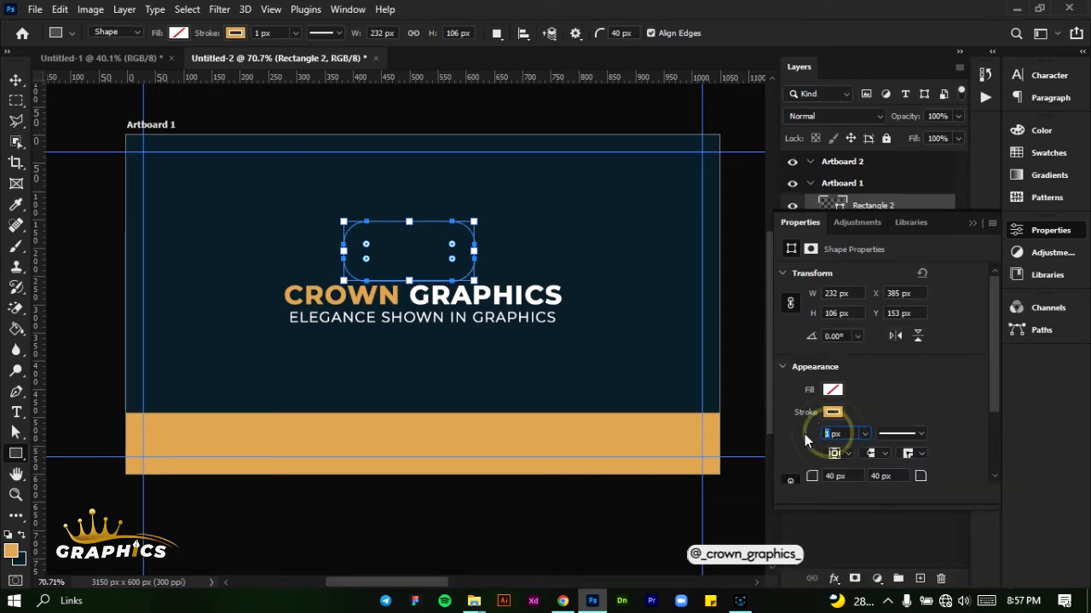
text(8)
key(Return)
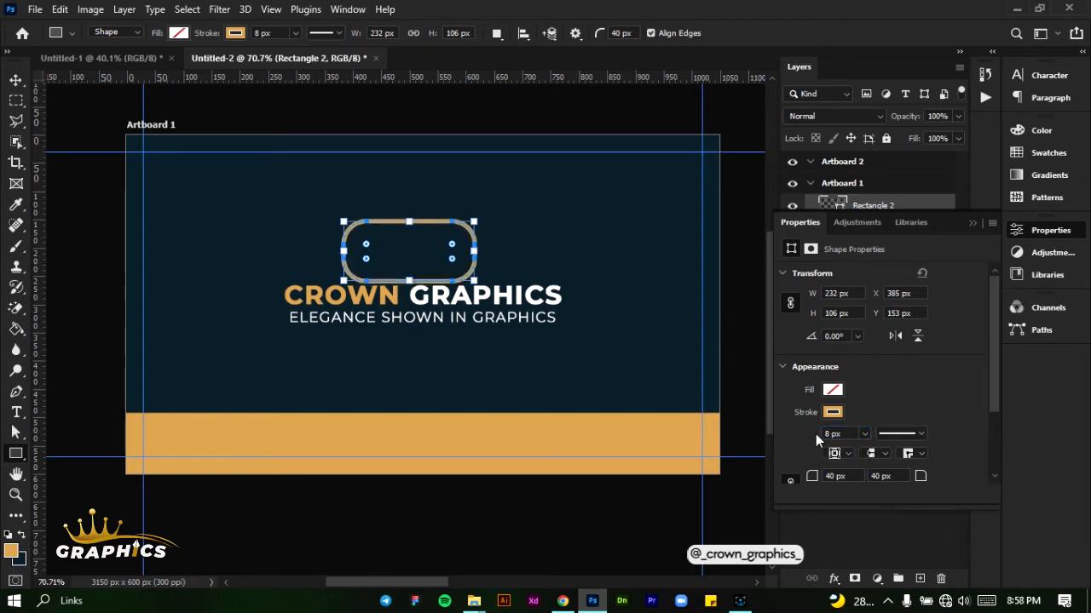
click(820, 434)
text(9)
key(Return)
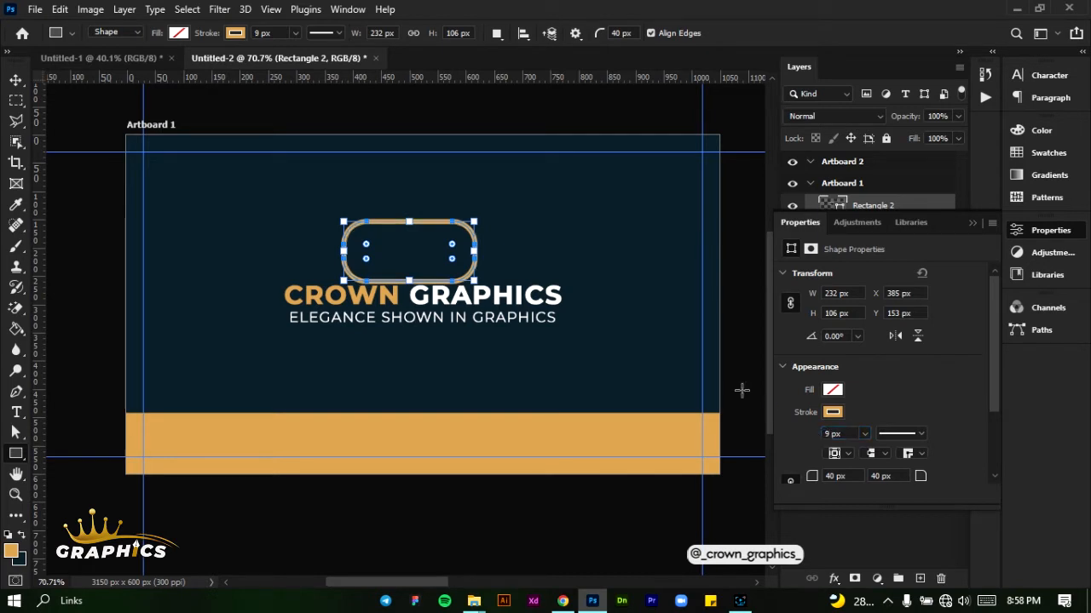
click(17, 85)
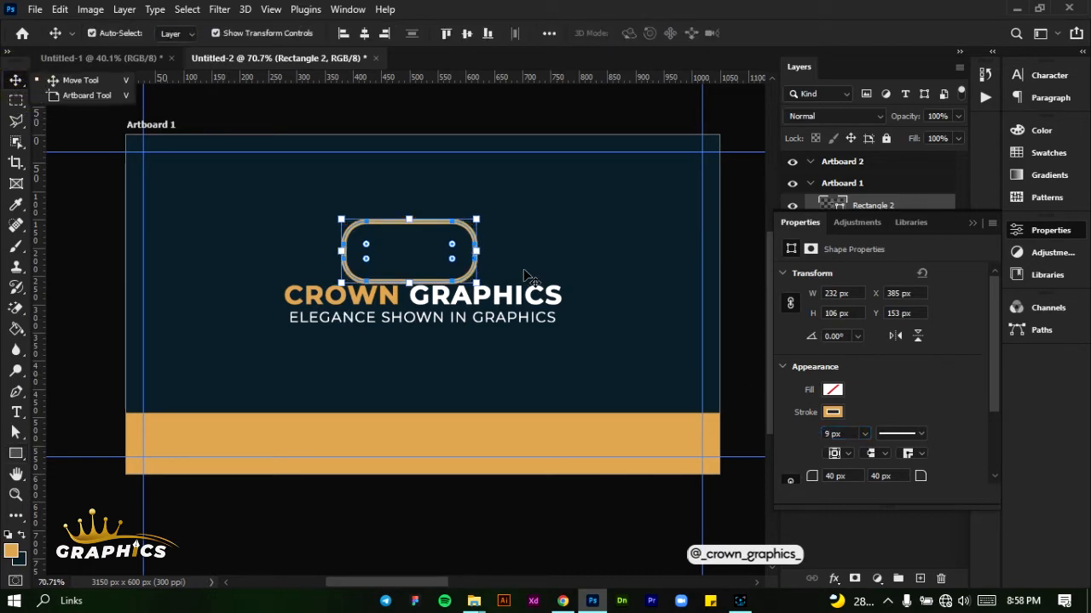
click(535, 270)
click(475, 259)
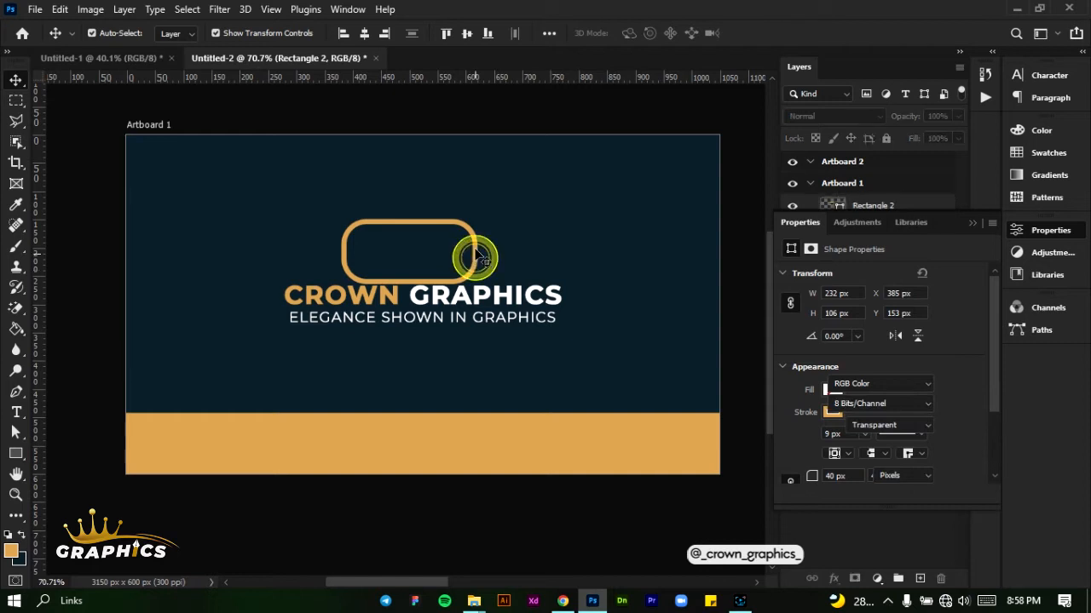
click(418, 221)
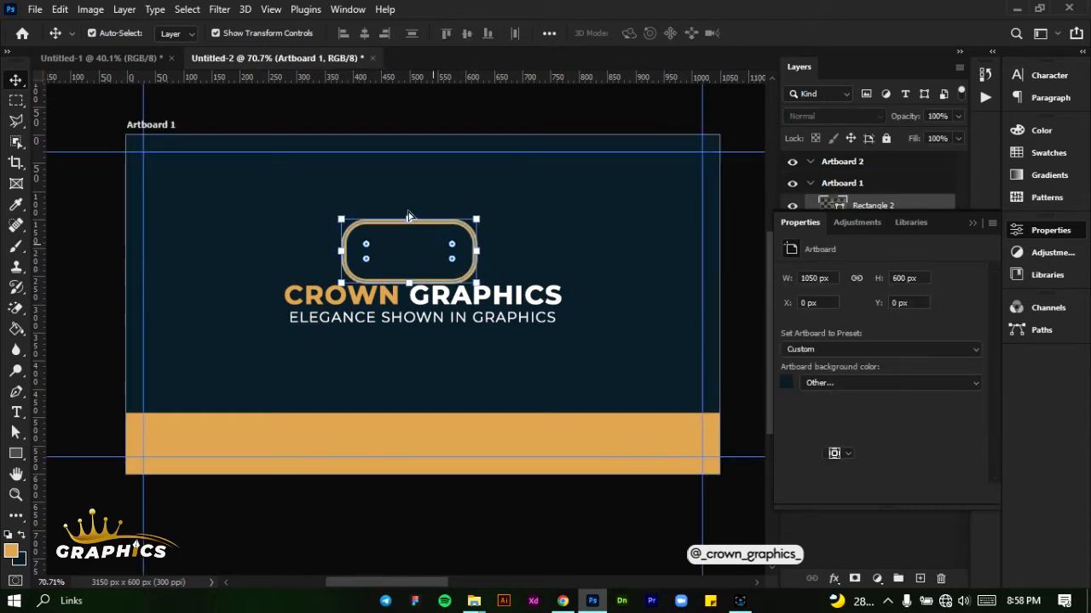
drag(414, 205, 410, 213)
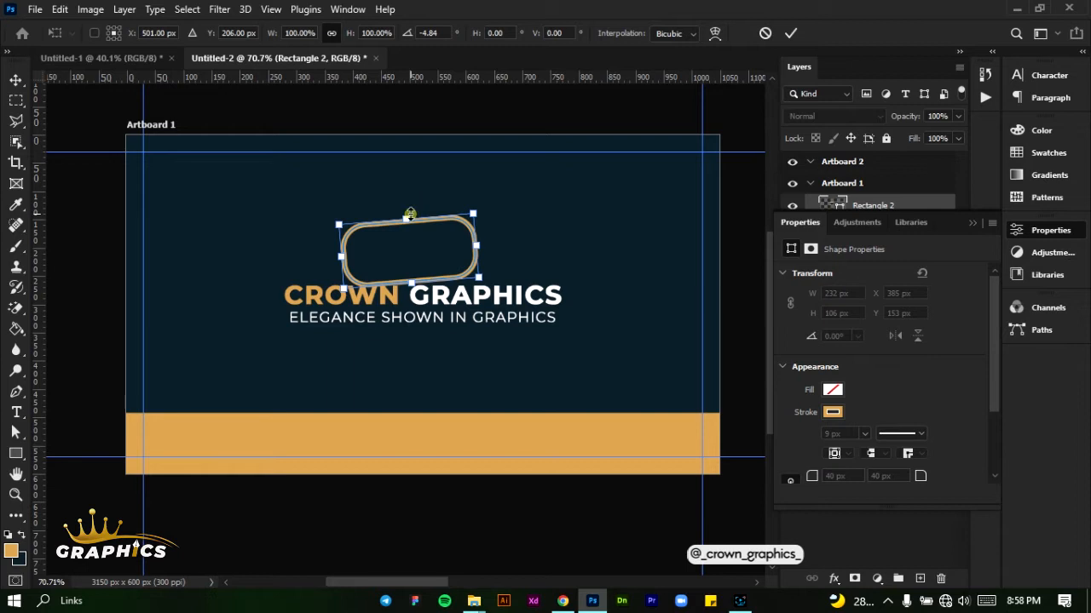
click(765, 33)
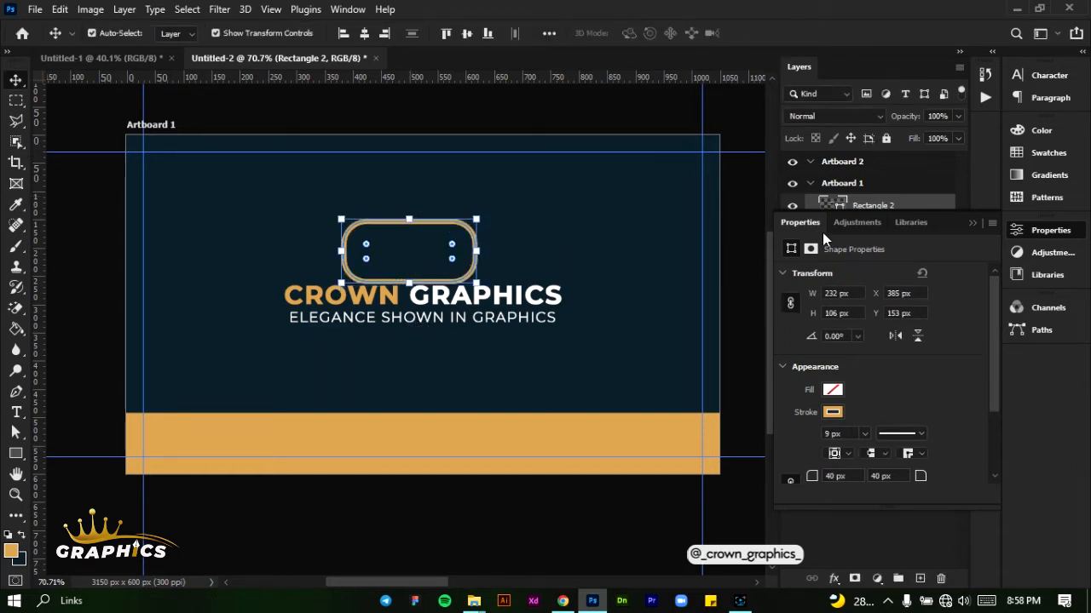
Rasterize the Rectangle 2 layer and activate the Rectangular Marquee tool
click(969, 219)
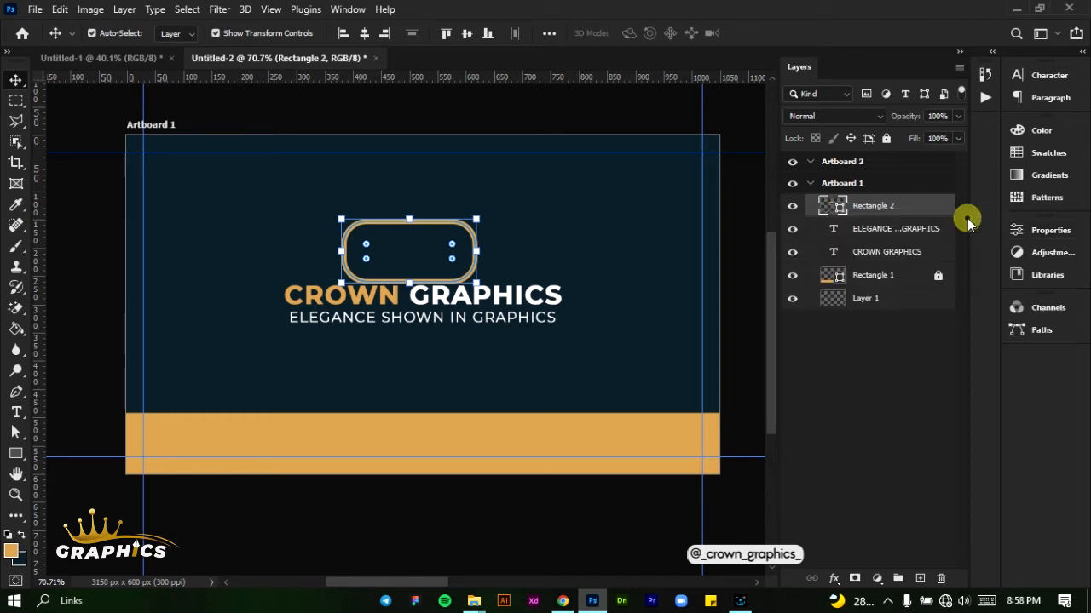
right_click(926, 202)
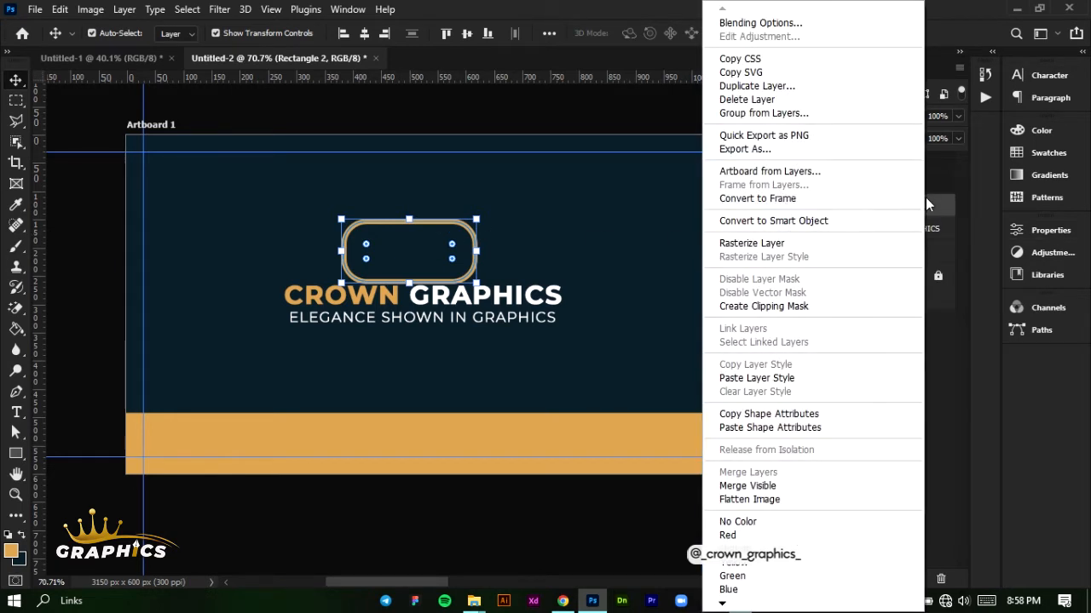
click(803, 243)
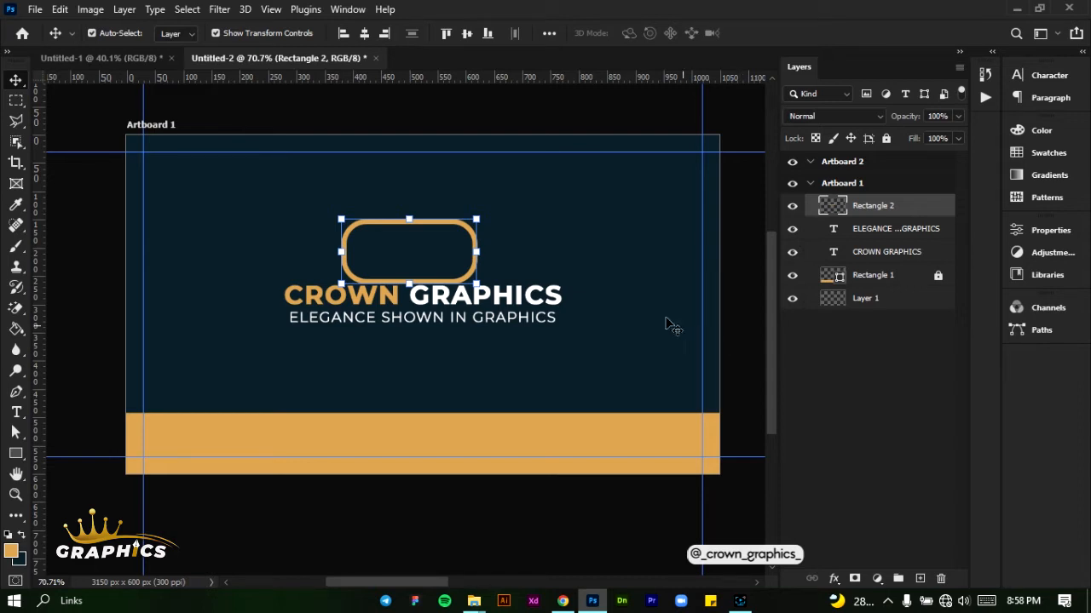
click(17, 101)
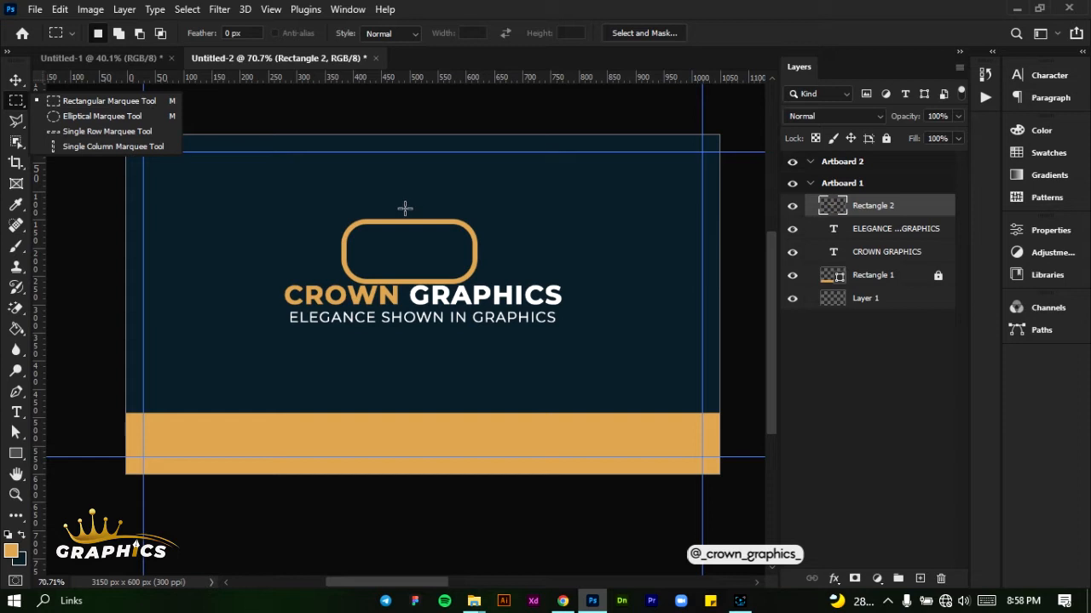
drag(409, 206, 414, 289)
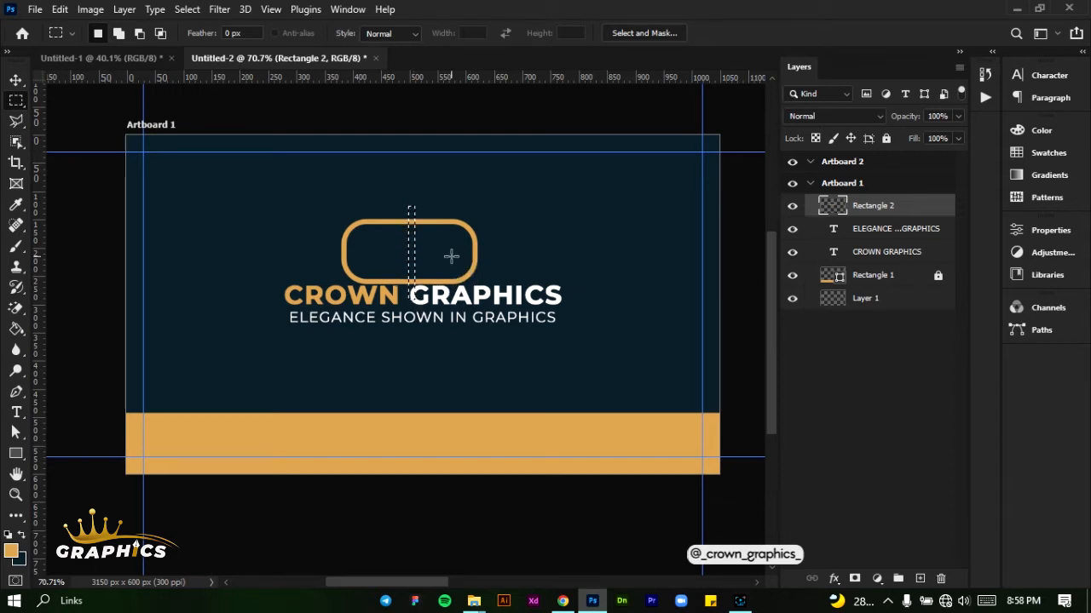
scroll(414, 256, up, 3)
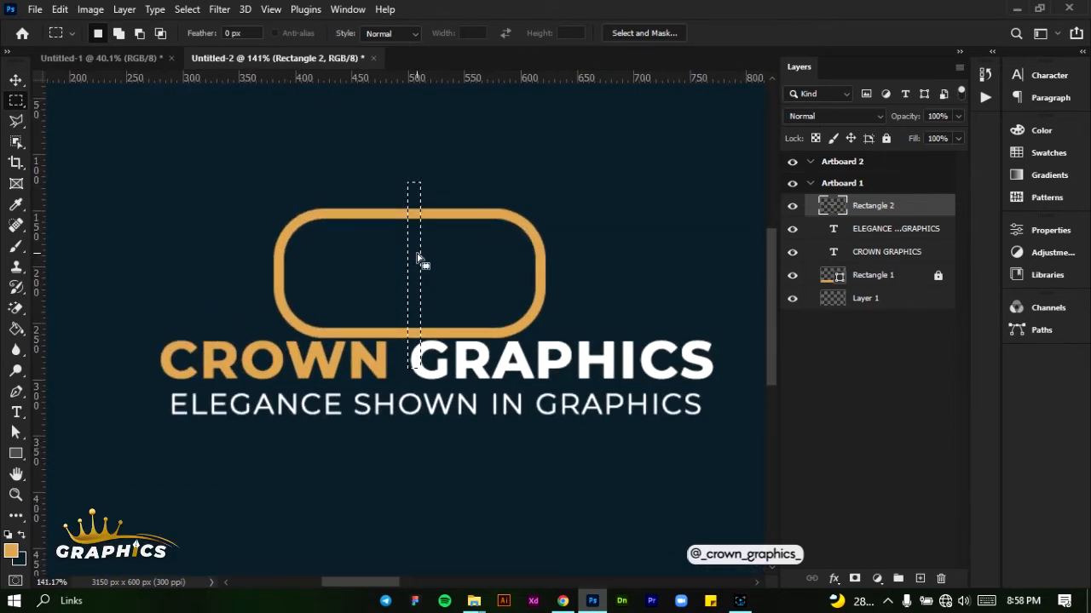
drag(417, 253, 414, 257)
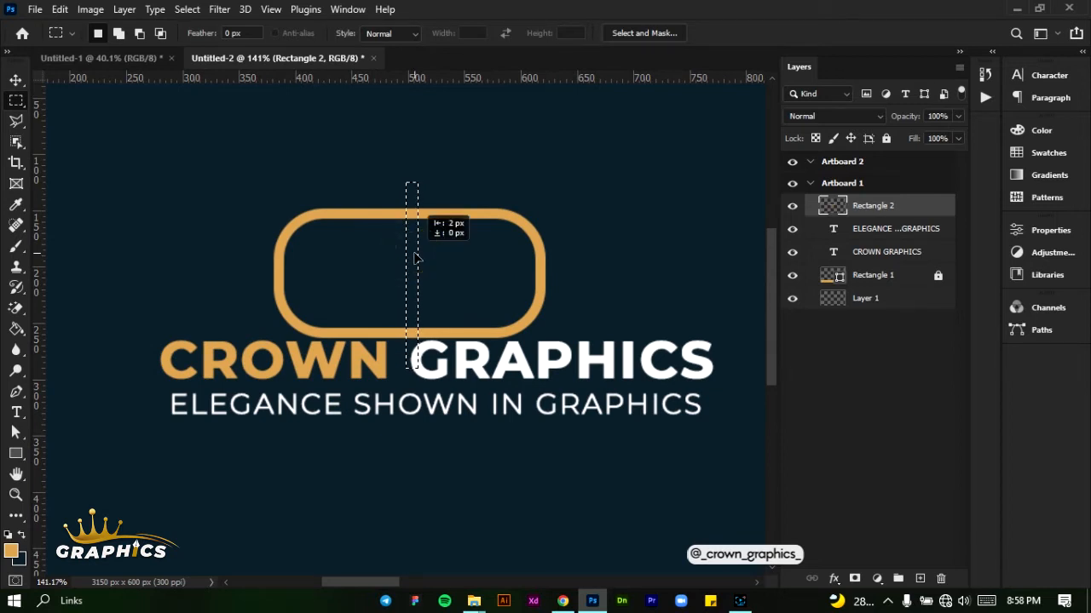
click(414, 254)
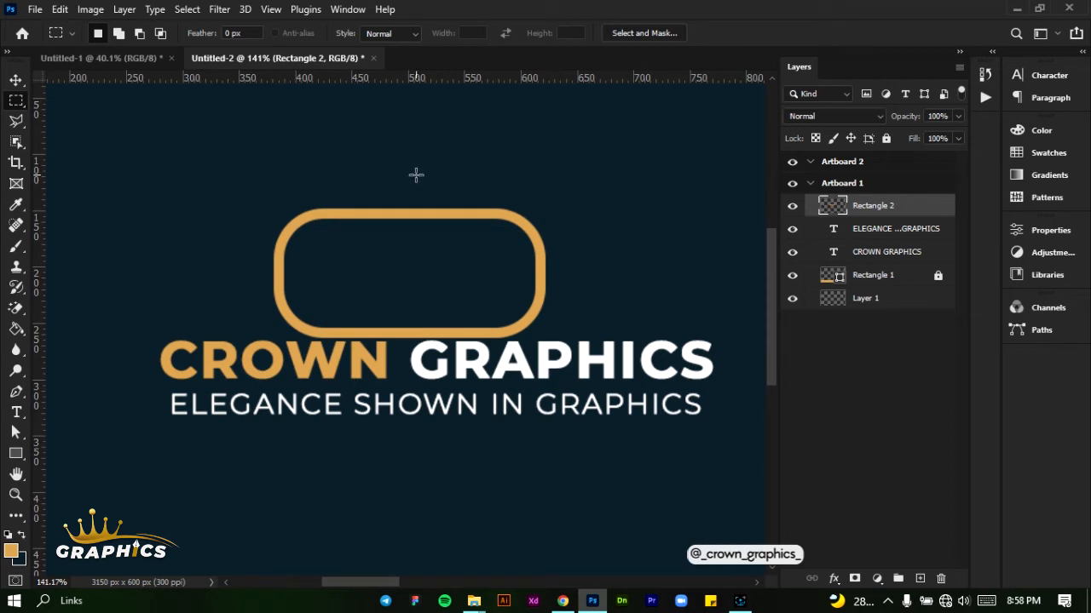
Select a narrow vertical strip across the middle of the rounded outline and delete the pixels inside it
drag(406, 173, 420, 360)
key(Delete)
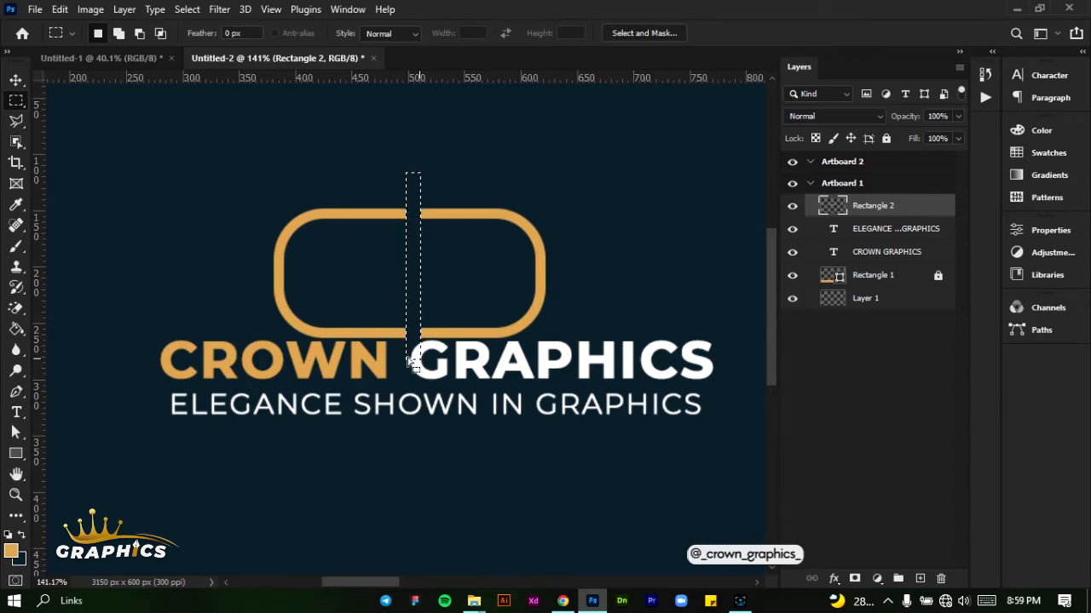
click(15, 80)
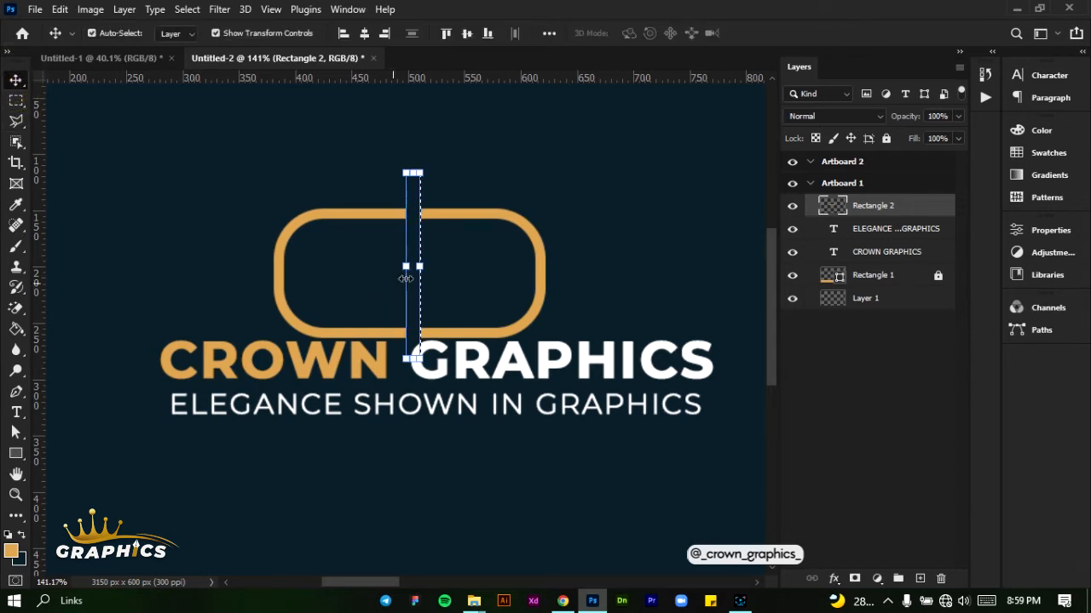
Clear the strip selection and deselect the split rounded outline
click(187, 10)
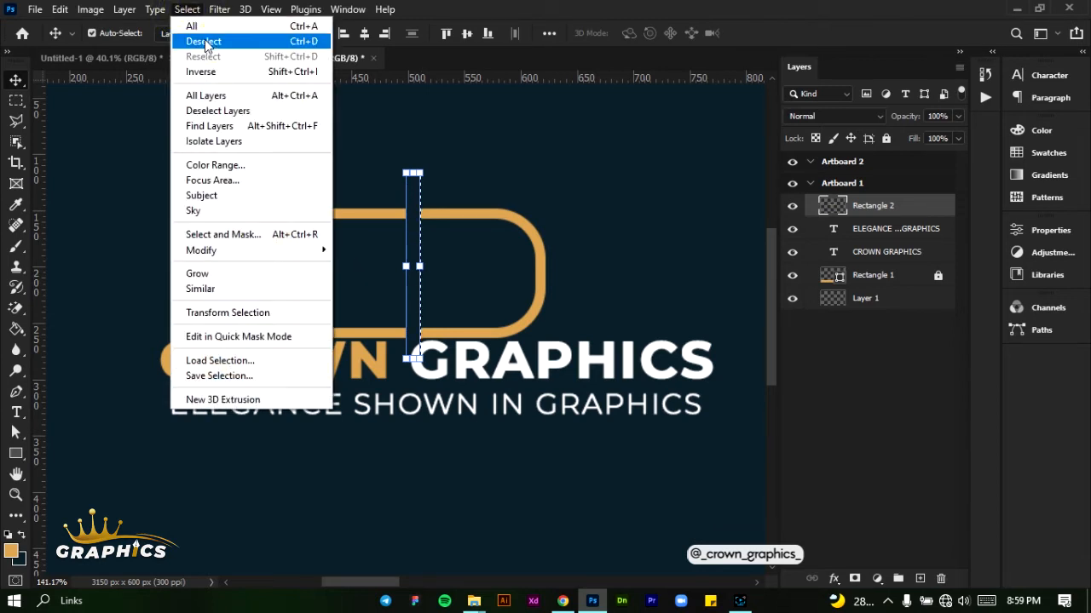
click(203, 41)
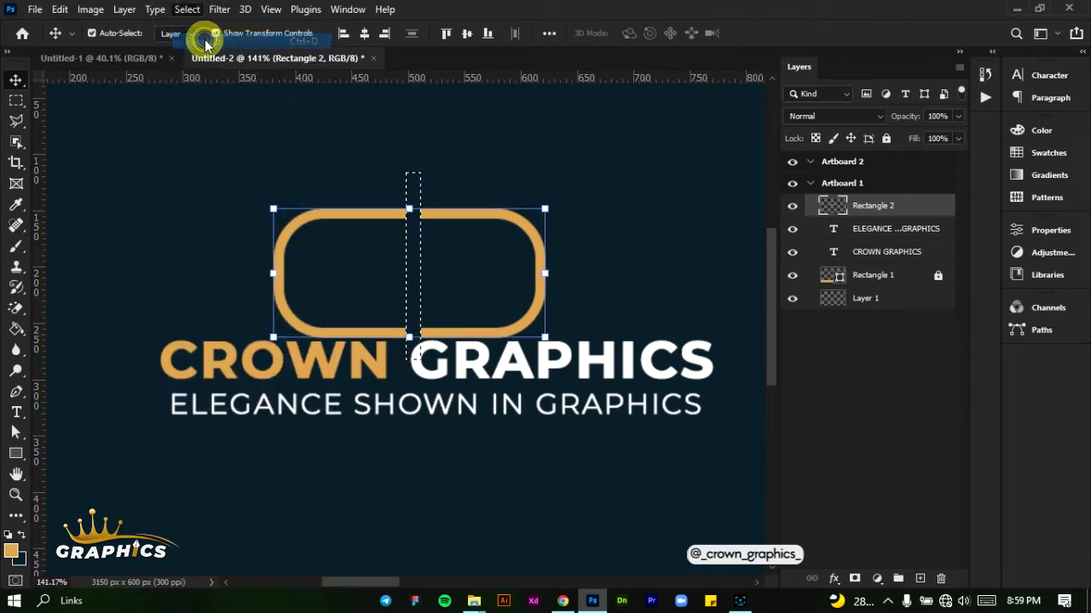
click(588, 317)
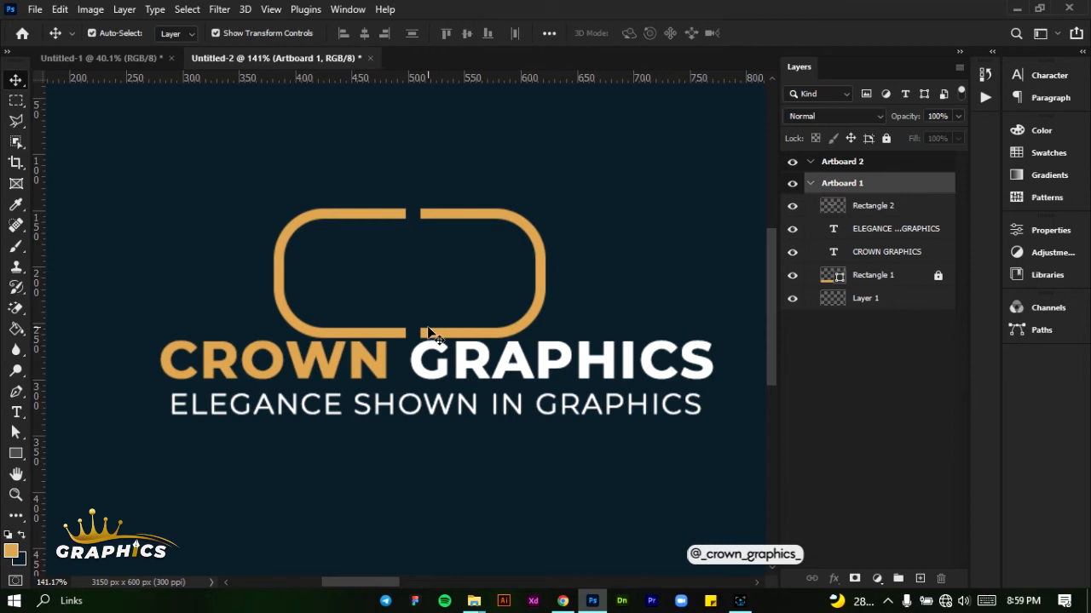
Draw a golden orange vertical bar of about 8 × 45 px rising from the outline's lower edge, just right of the gap, without stroke
scroll(423, 332, up, 5)
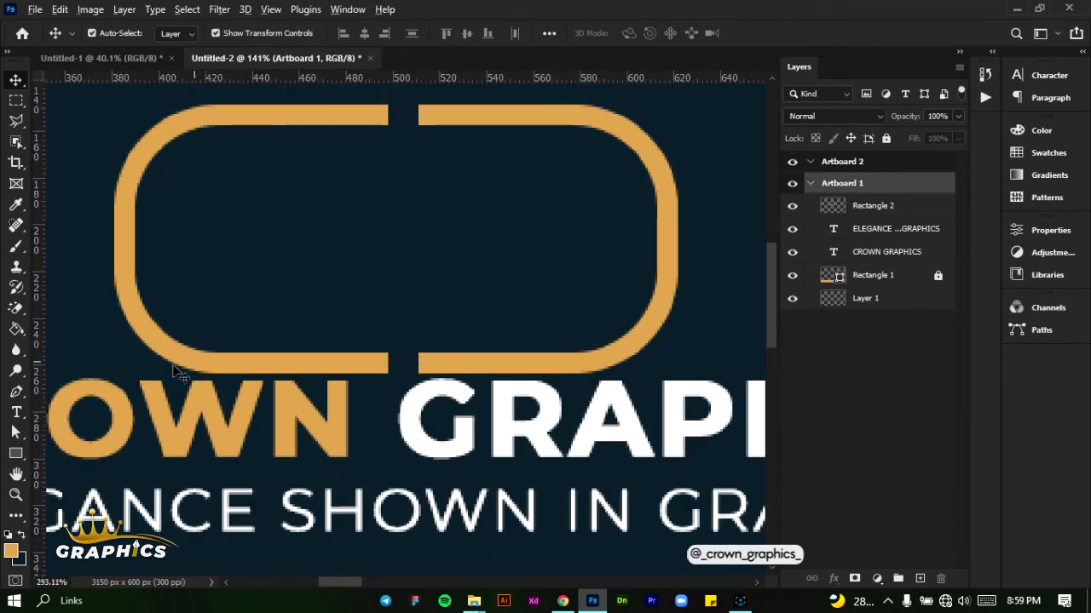
click(15, 453)
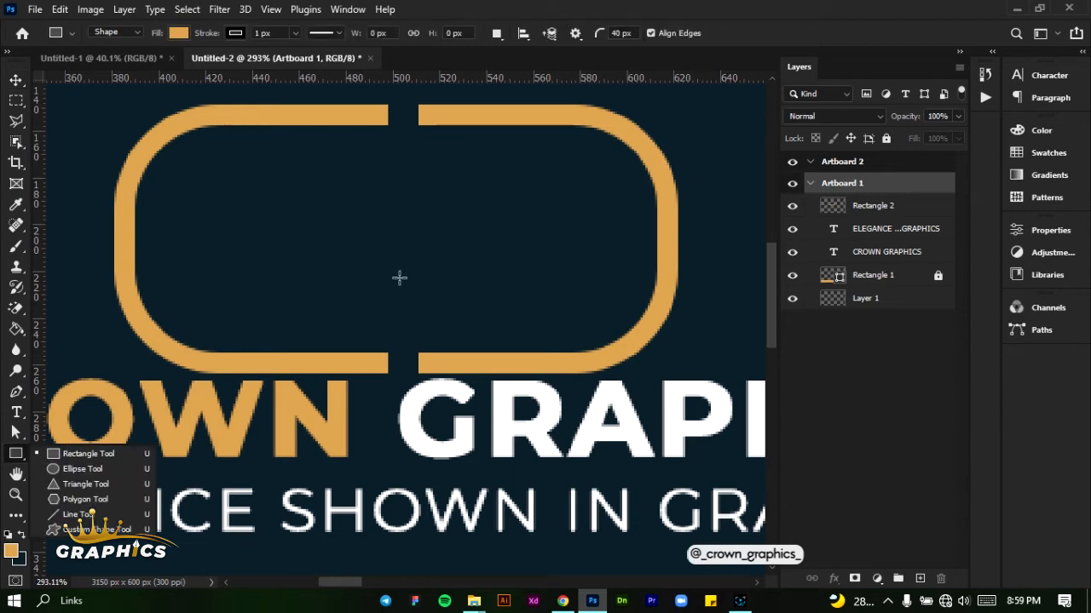
drag(410, 270, 429, 372)
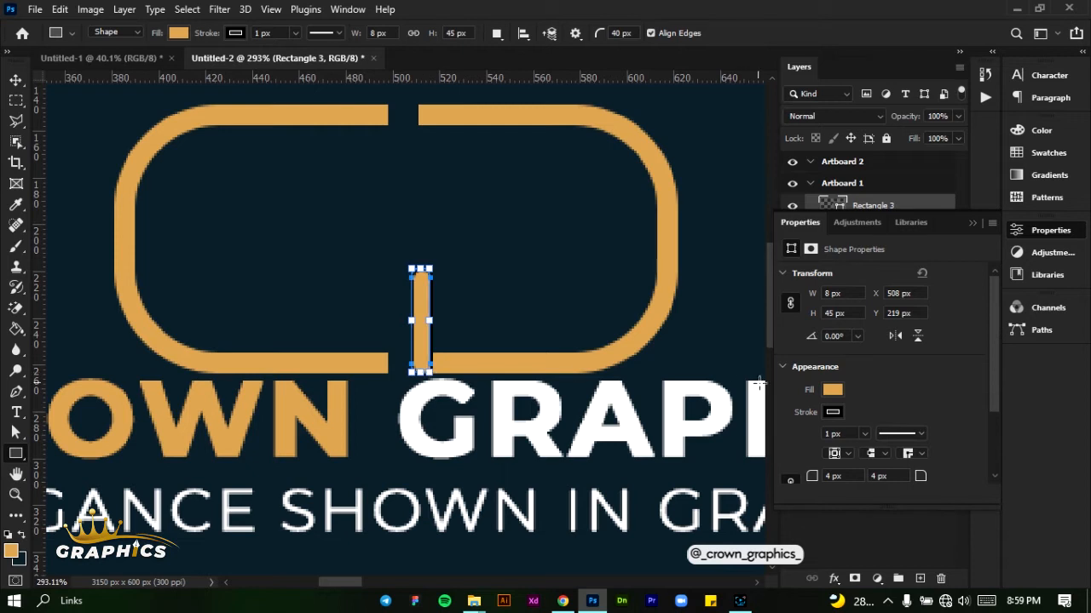
click(832, 411)
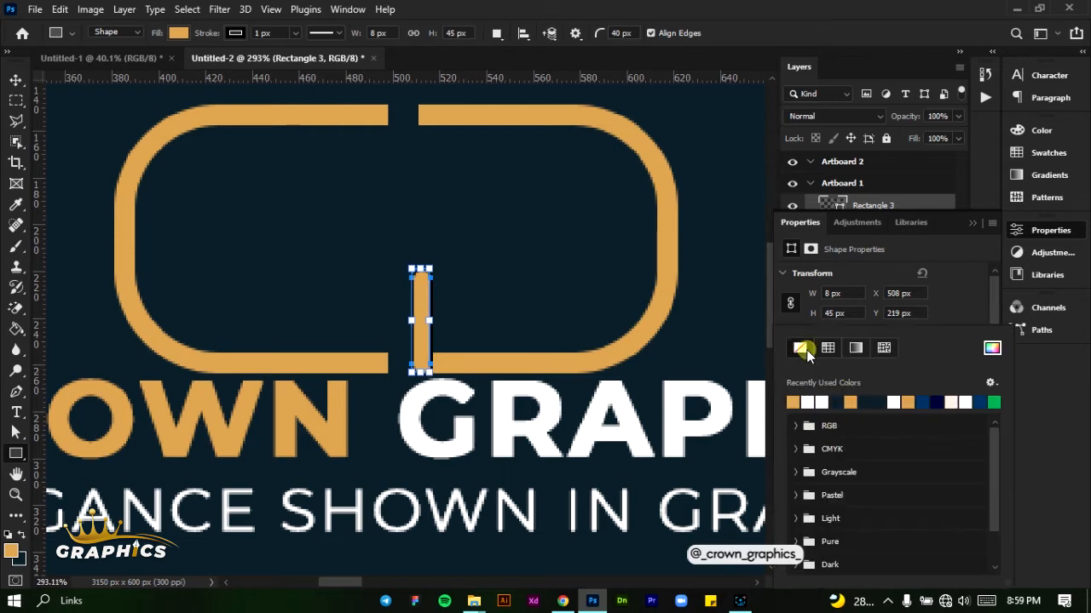
click(969, 295)
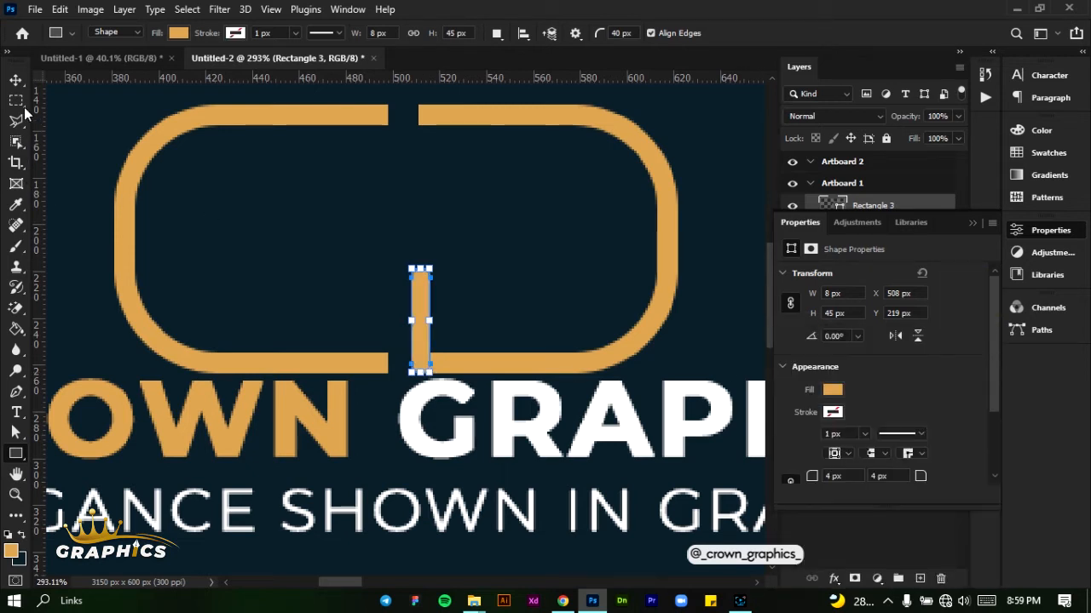
click(12, 78)
click(488, 247)
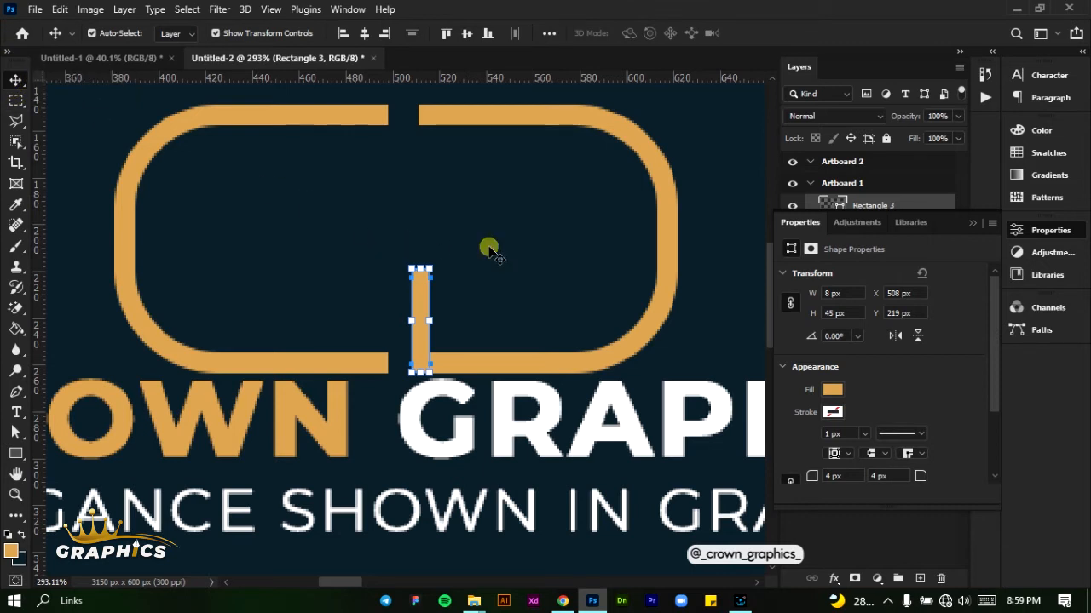
click(512, 242)
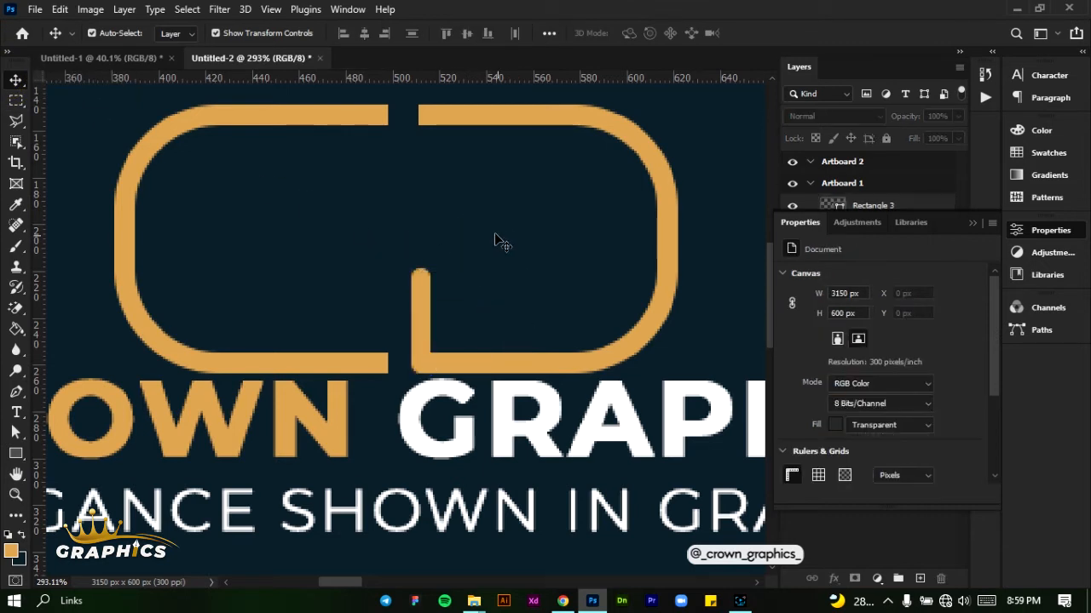
scroll(488, 230, down, 4)
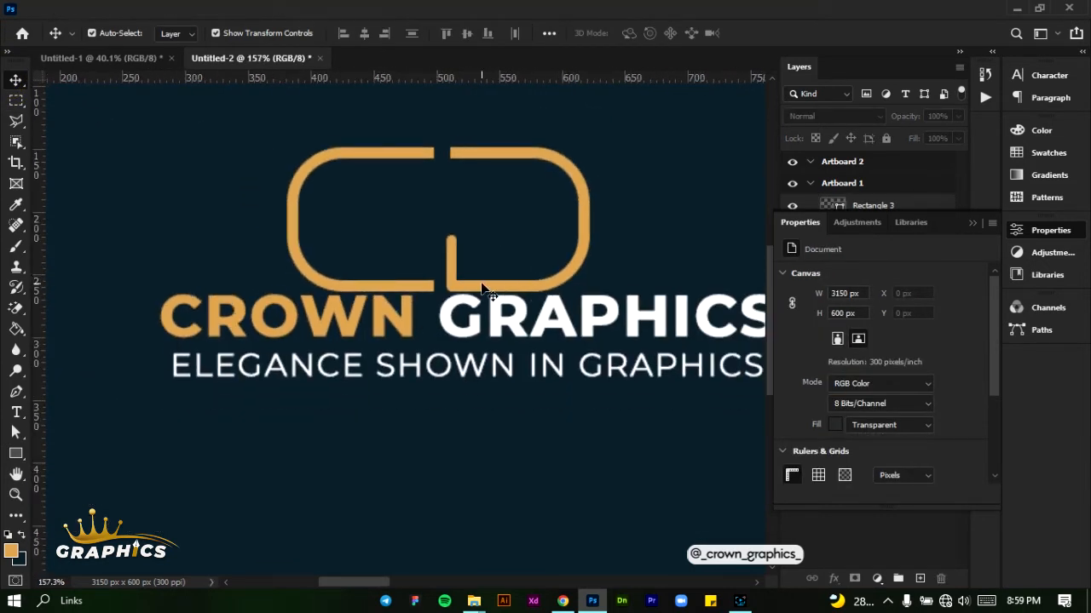
Merge the Rectangle 2 and Rectangle 3 layers into one logo layer
click(974, 222)
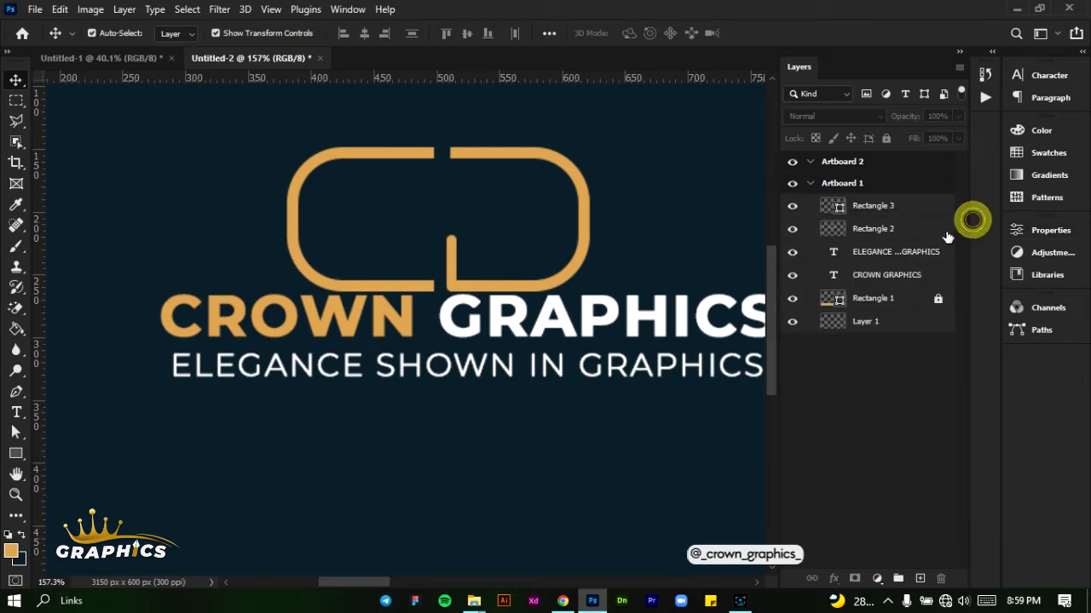
click(925, 231)
click(923, 207)
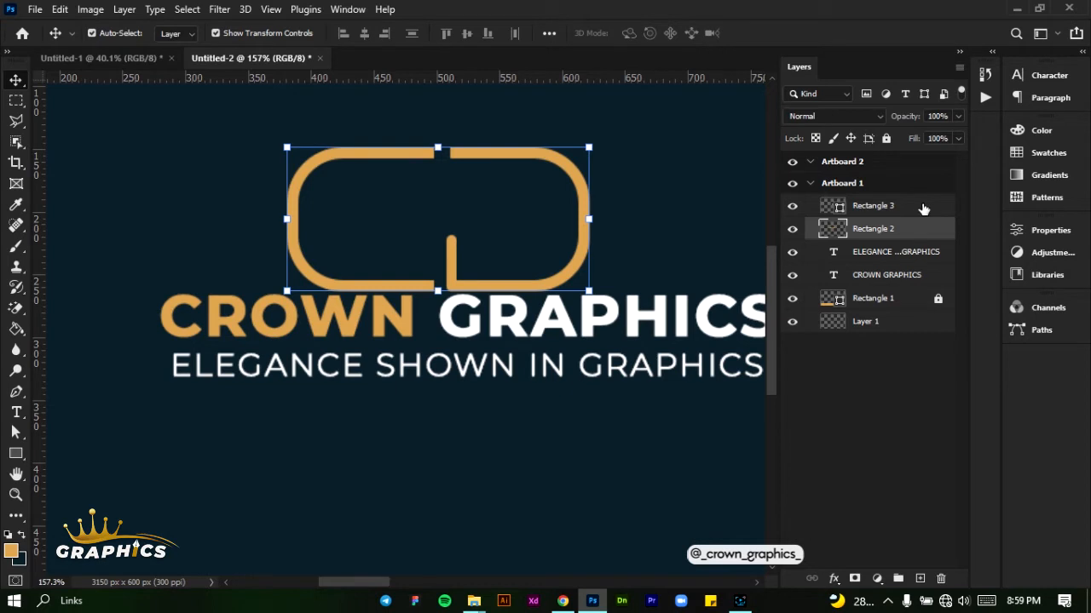
double_click(923, 207)
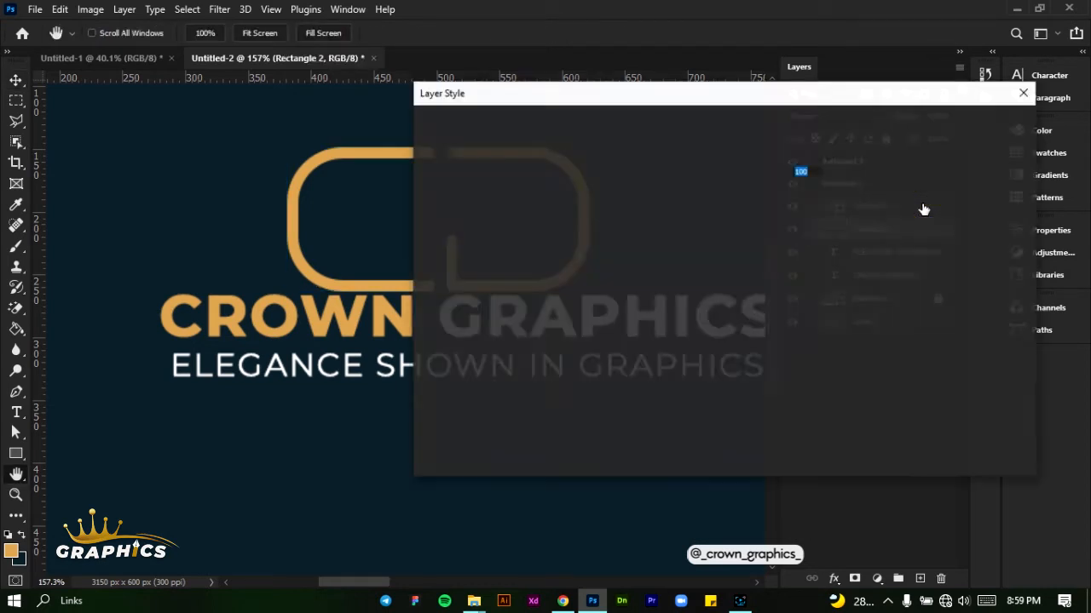
click(1025, 86)
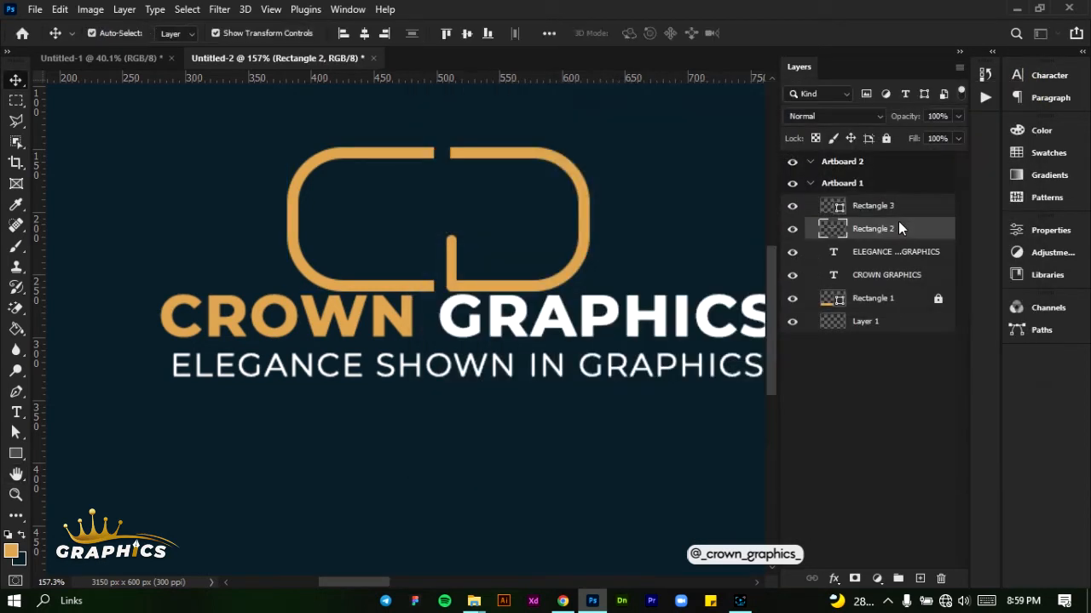
shift+click(925, 205)
right_click(924, 204)
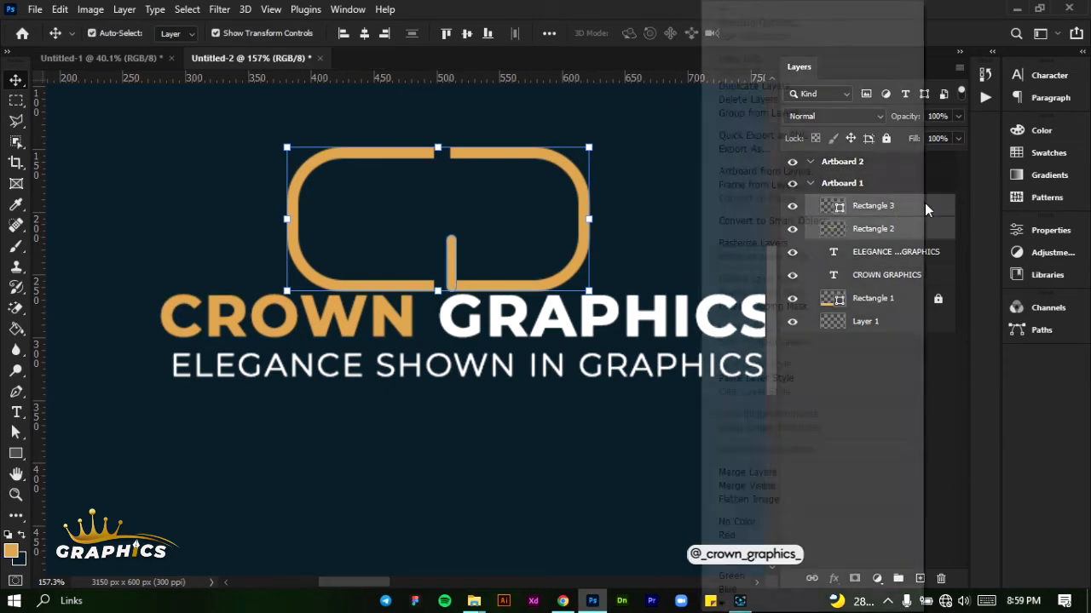
click(747, 472)
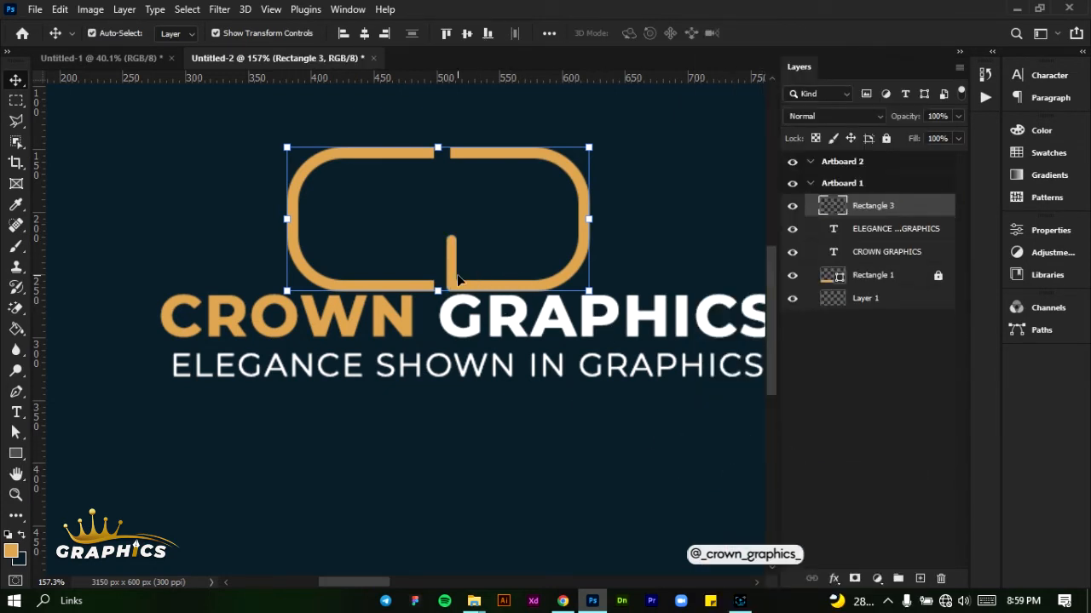
Center the merged logo mark horizontally on the artboard and nudge it upward, away from "CROWN GRAPHICS"
key(Up)
key(Up)
key(Up)
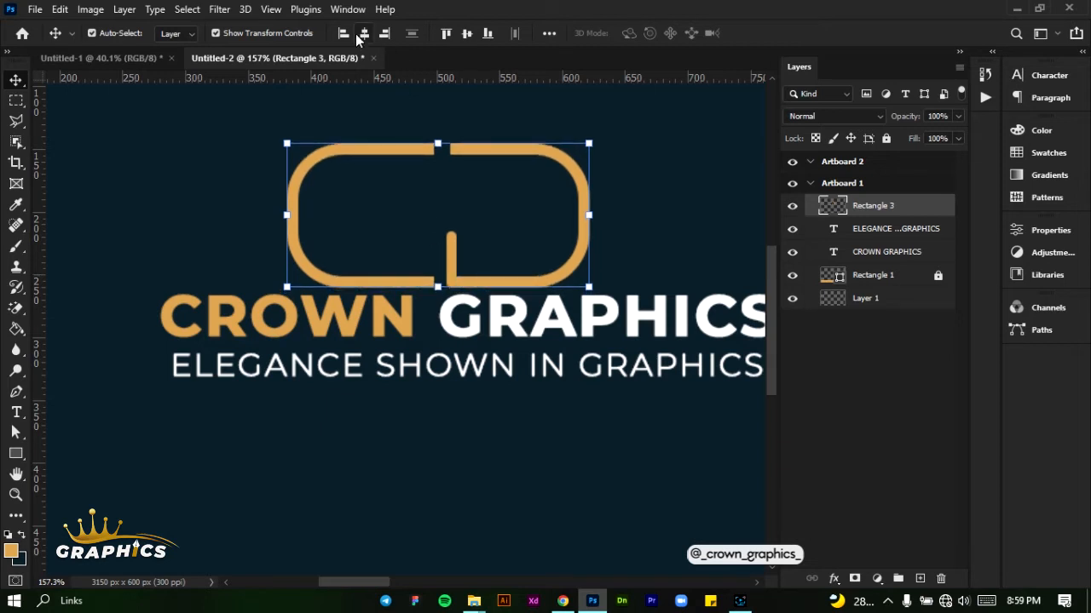
click(363, 34)
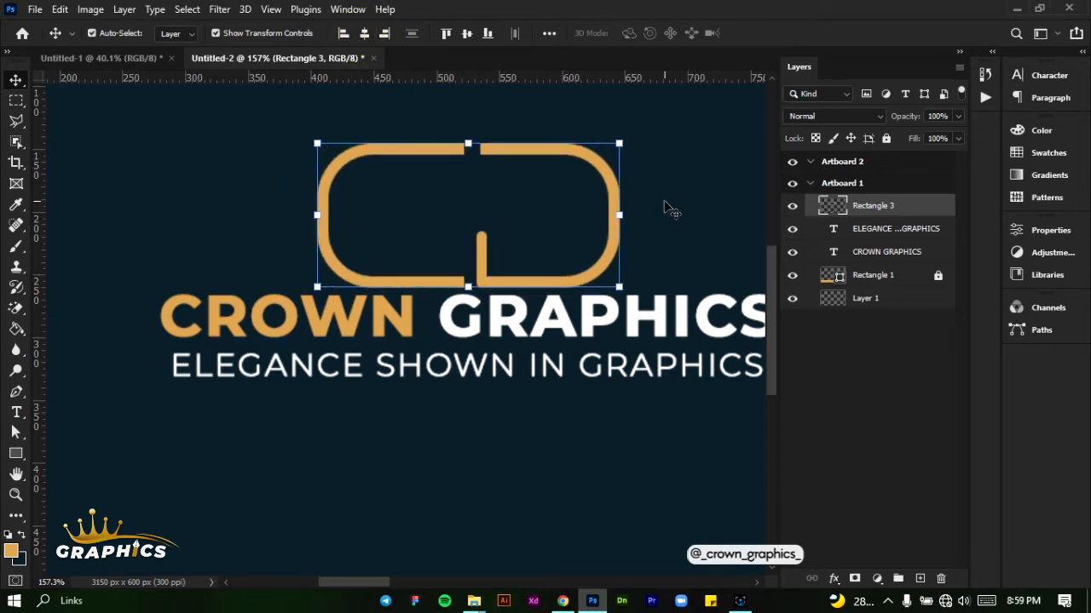
key(Up)
key(Up)
key(Up)
key(Up)
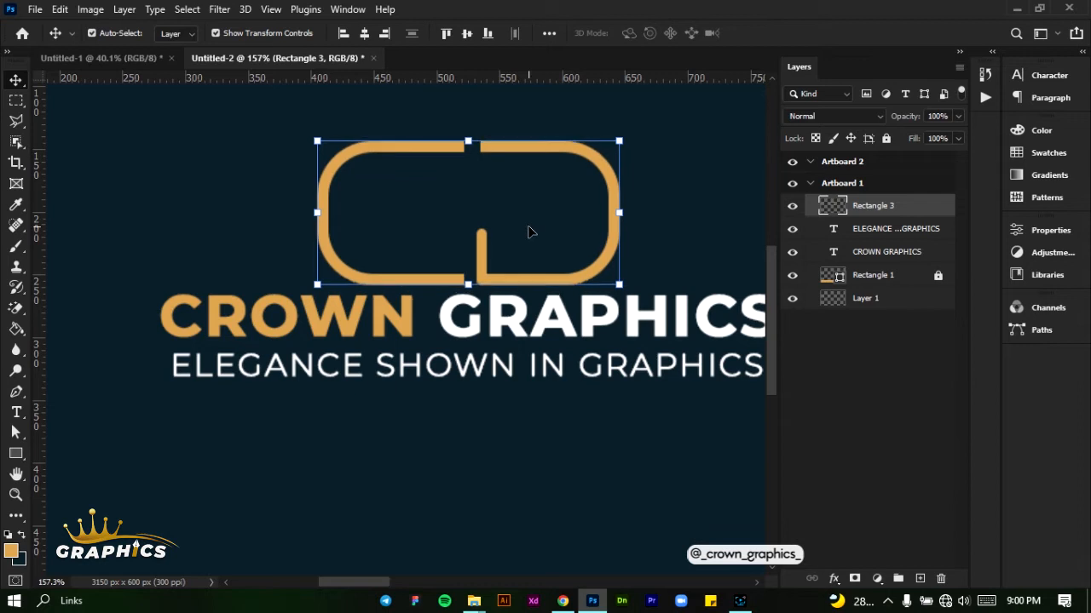
key(Up)
key(Up)
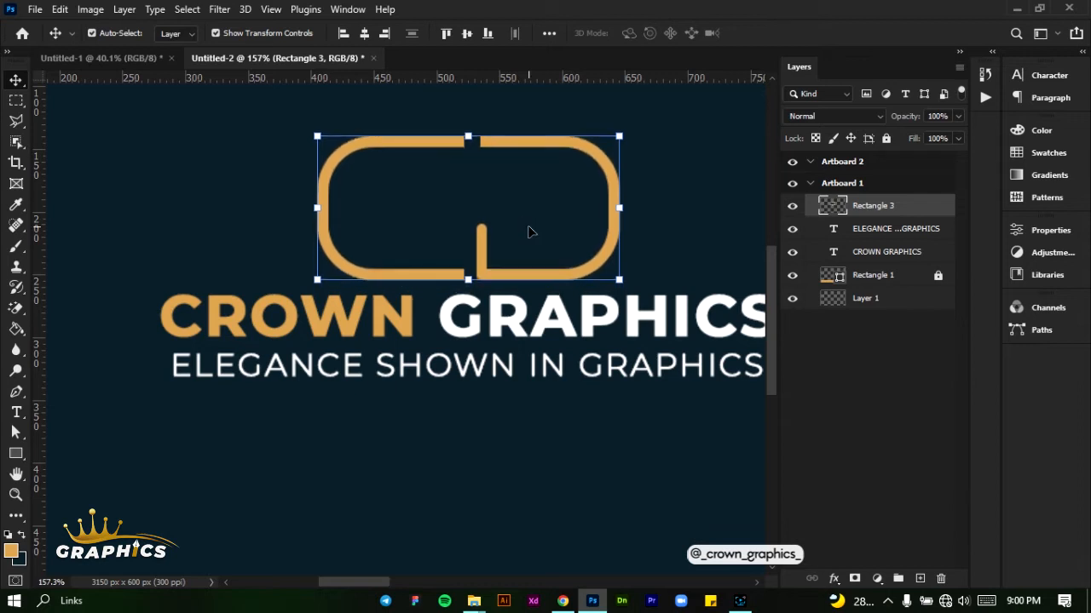
Duplicate the "ELEGANCE SHOWN IN GRAPHICS" tagline and move the copy down onto the golden orange band
scroll(452, 282, down, 3)
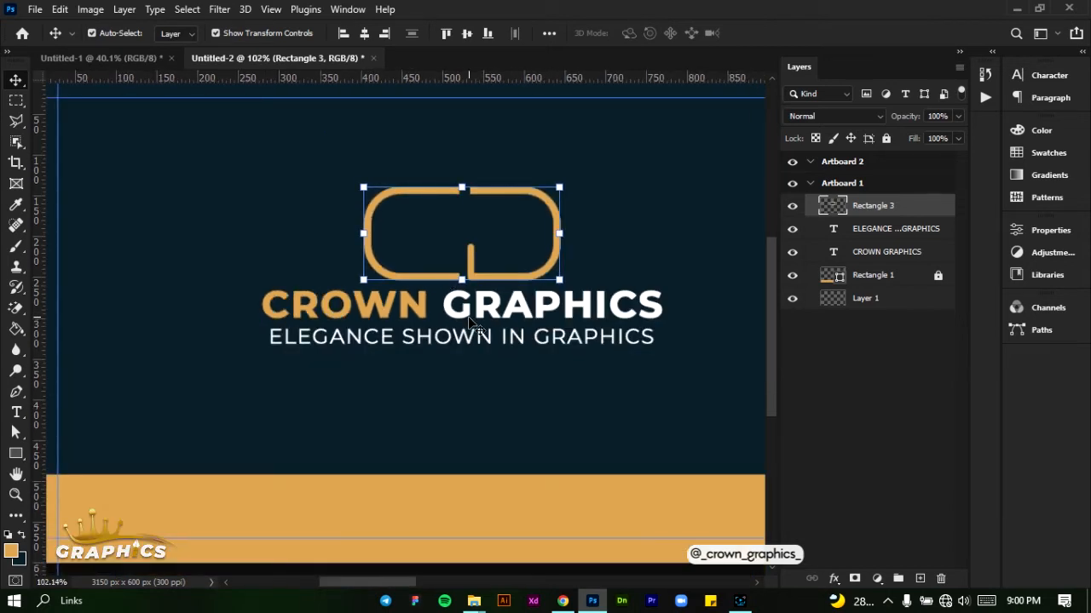
scroll(544, 484, right, 2)
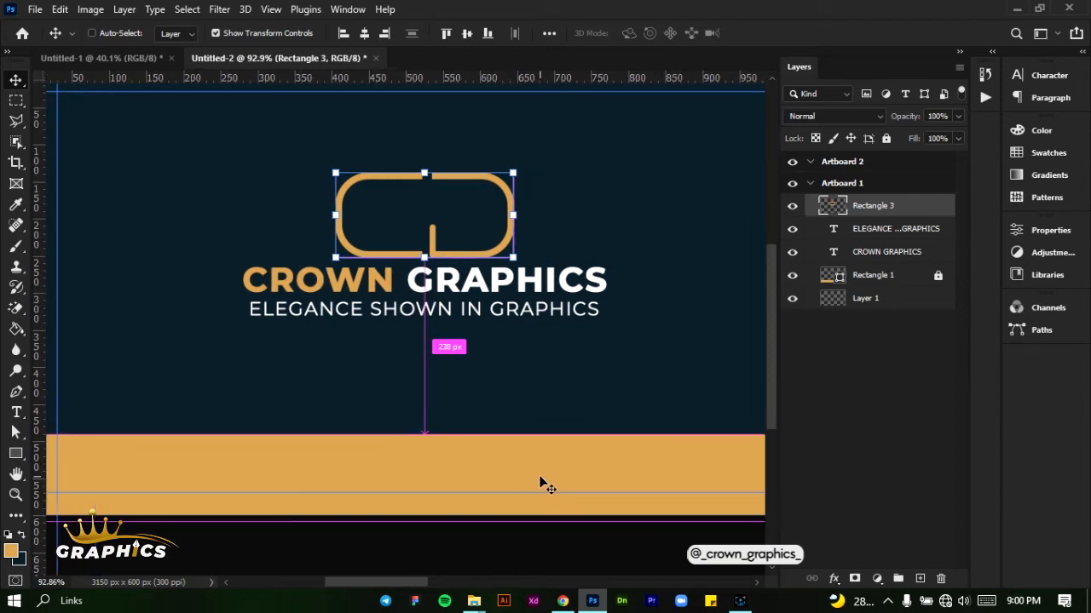
click(394, 312)
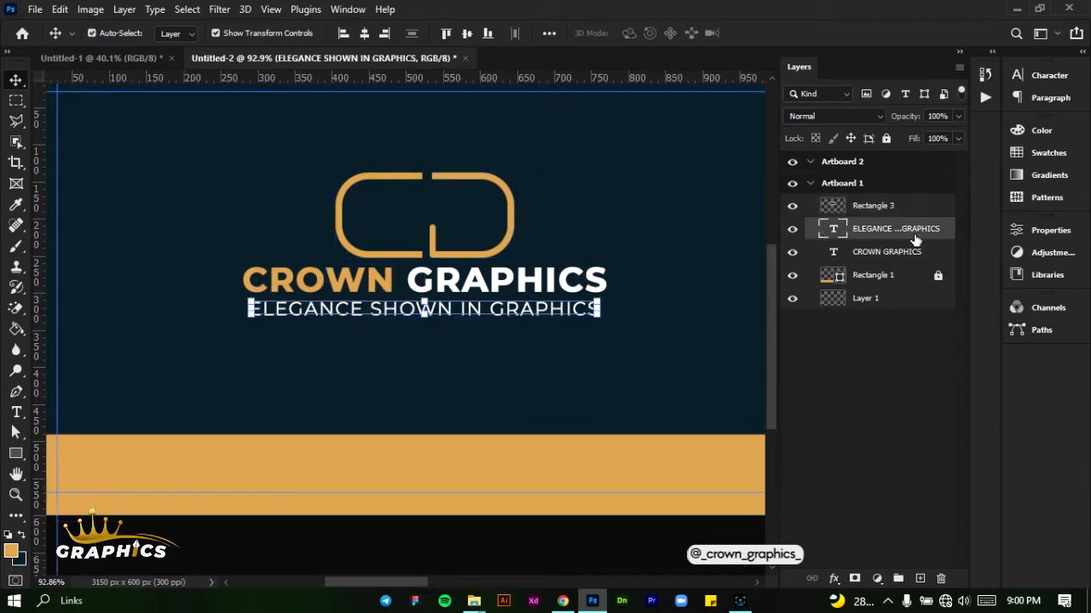
drag(915, 236, 924, 578)
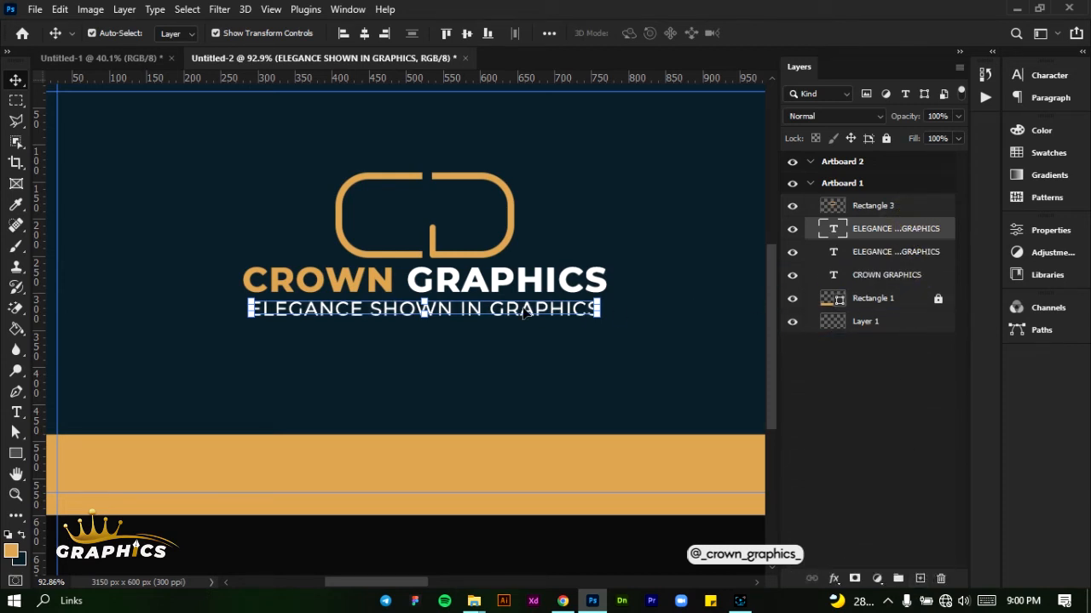
drag(480, 312, 465, 473)
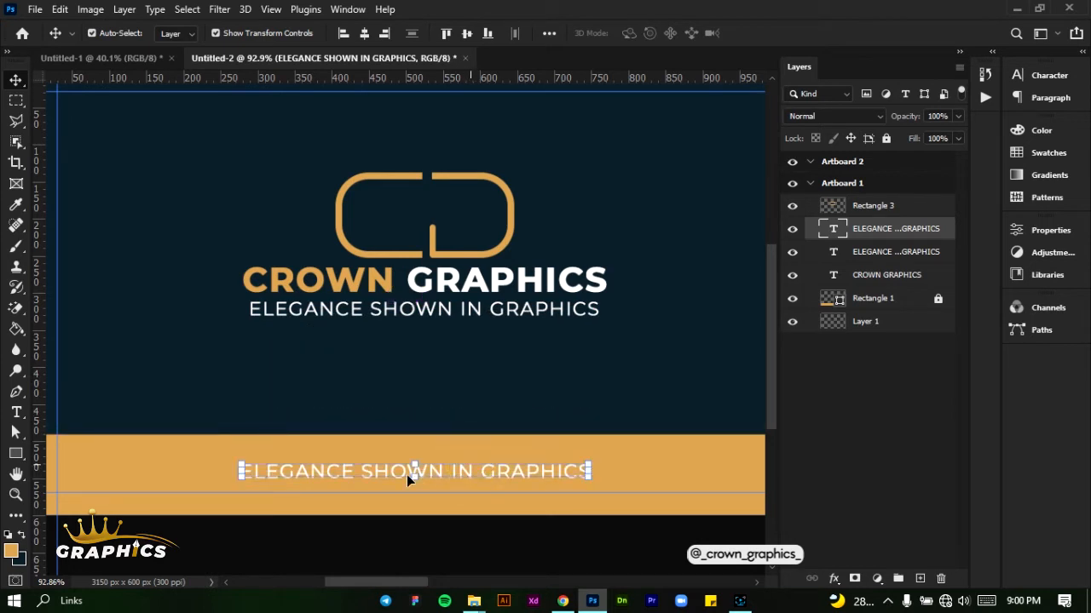
double_click(407, 471)
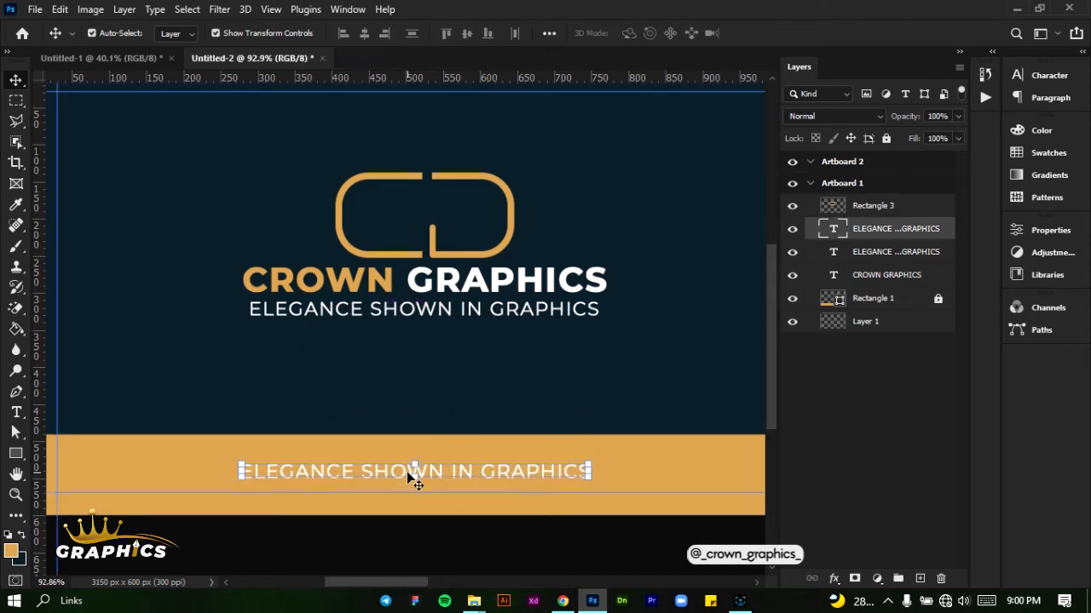
double_click(403, 471)
click(404, 471)
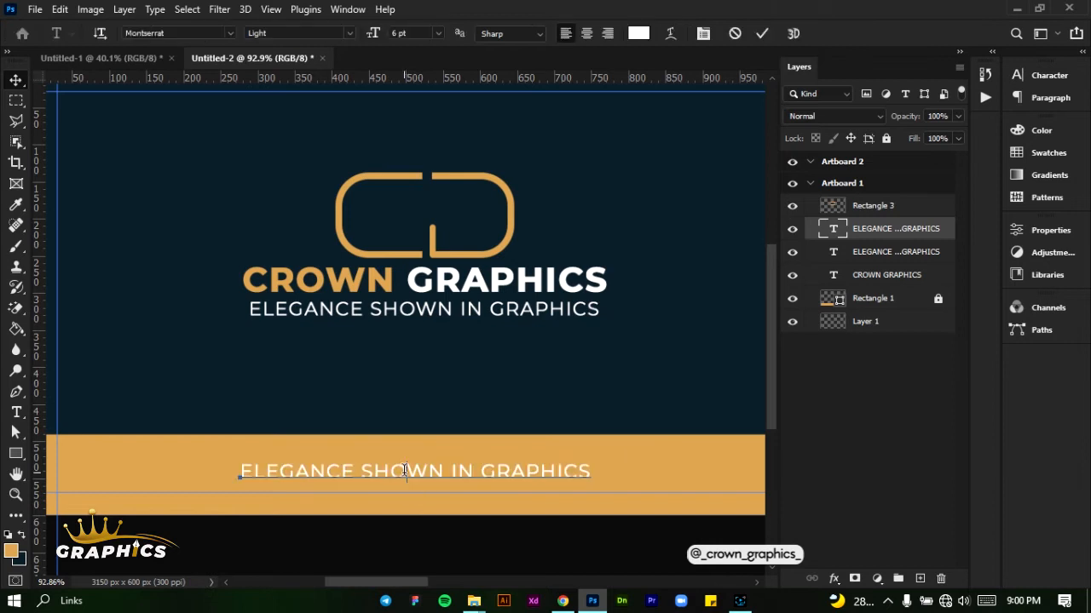
double_click(407, 471)
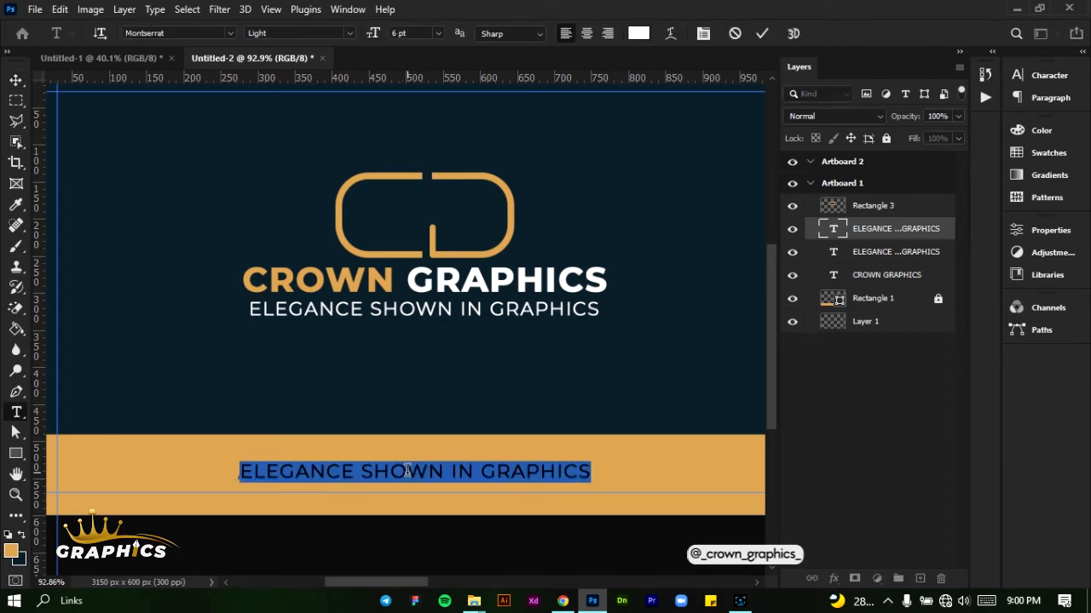
text(www)
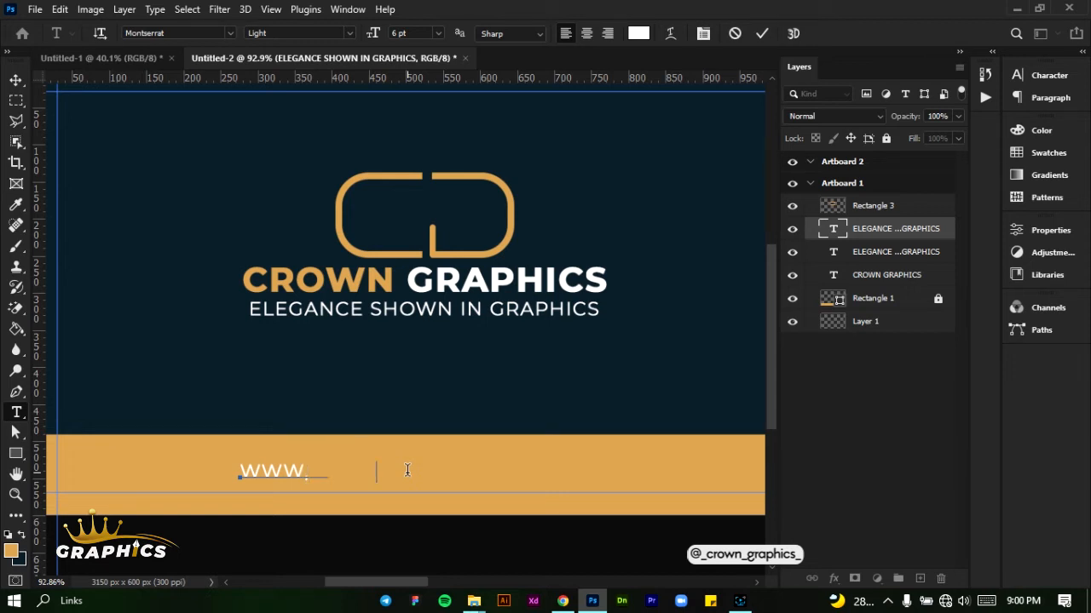
text(.mywebsite)
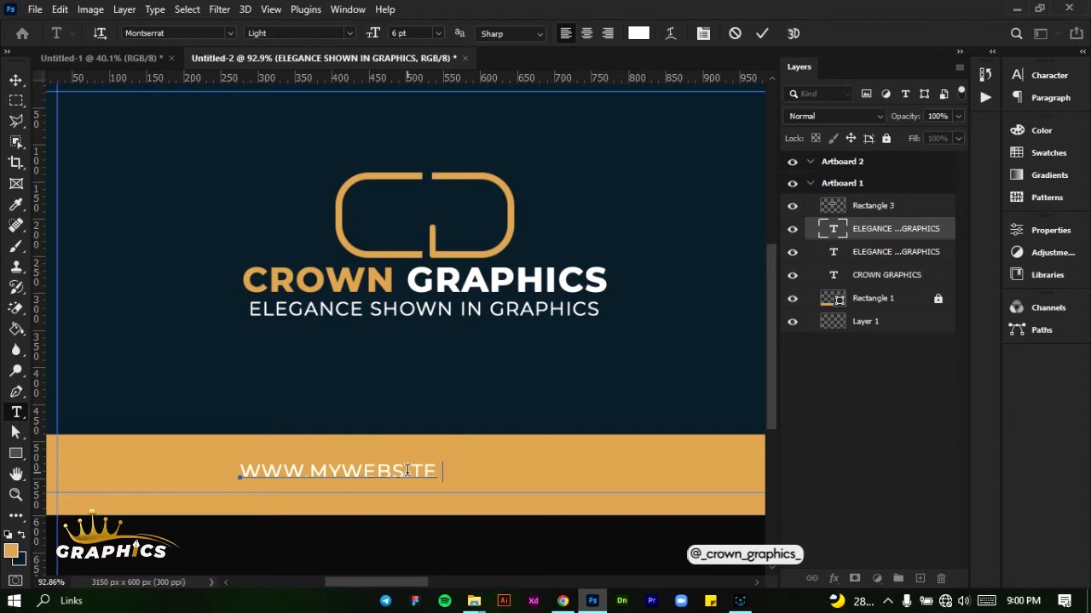
text(.com)
click(763, 35)
key(v)
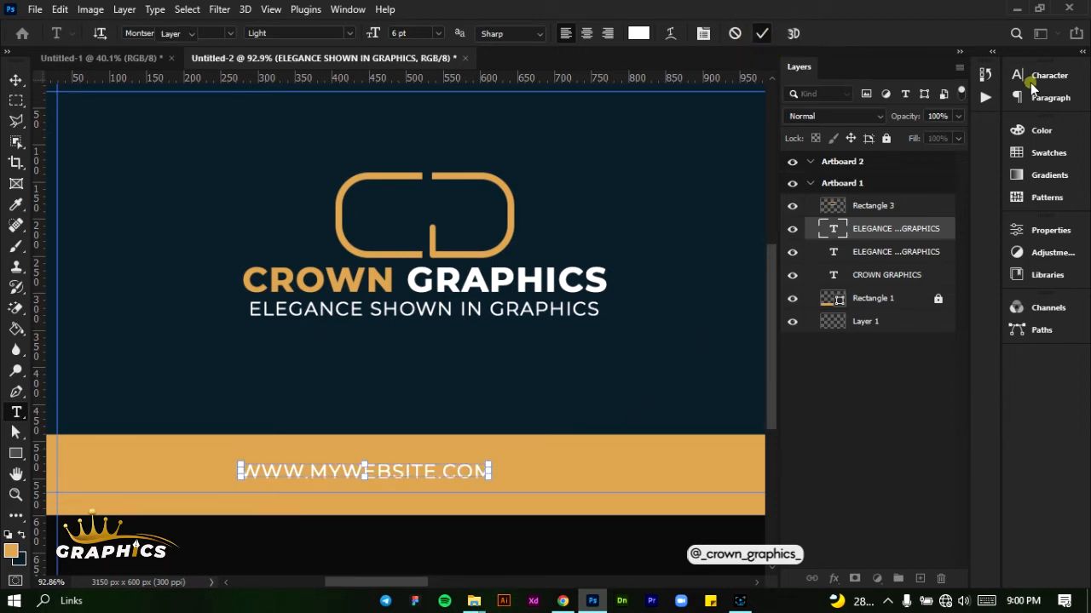
click(1027, 82)
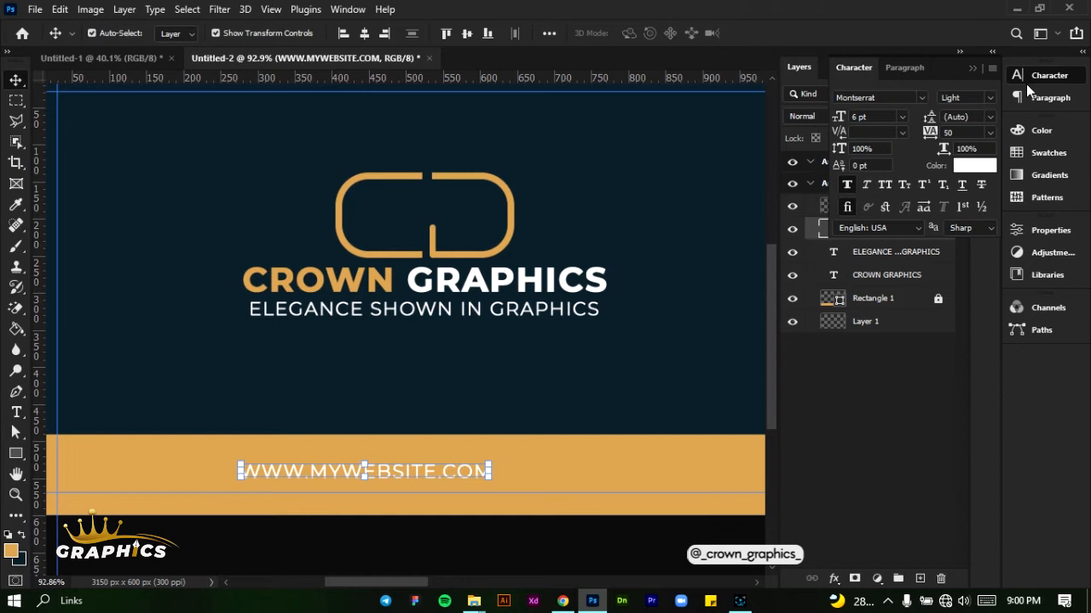
click(981, 167)
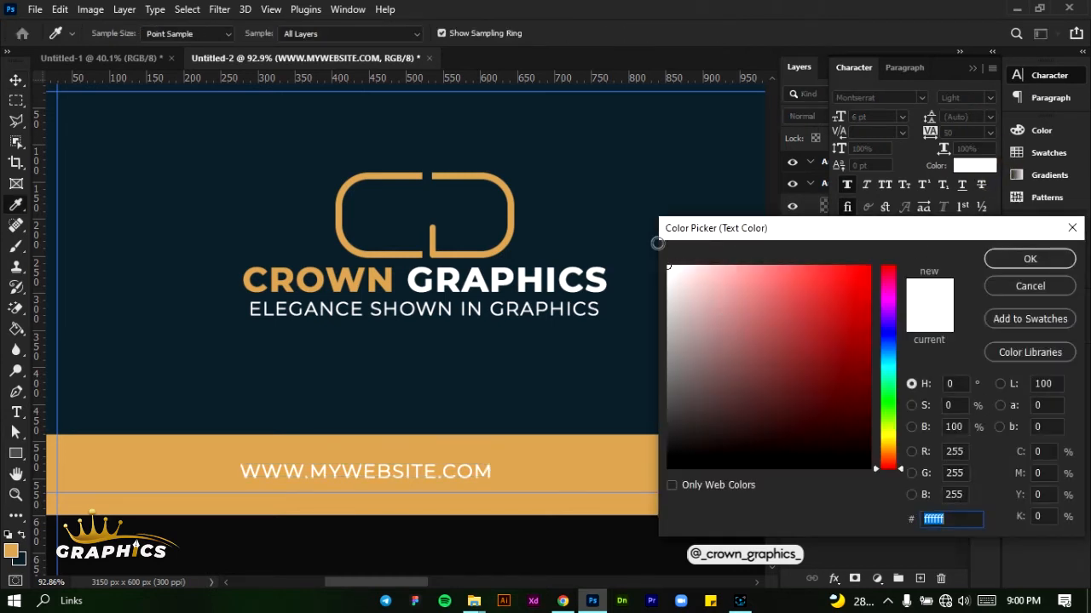
click(632, 147)
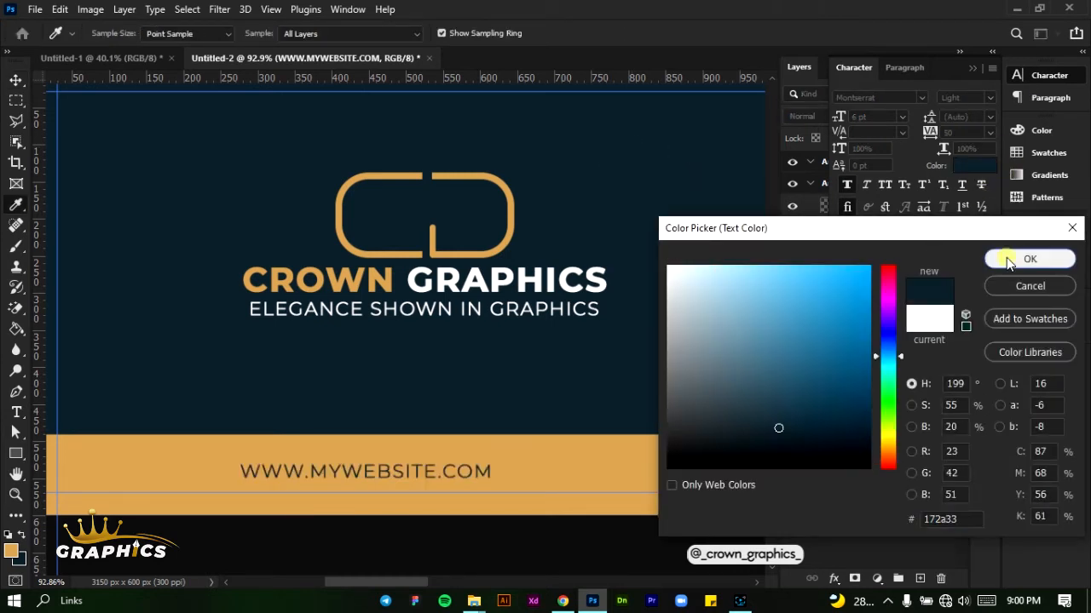
click(1006, 257)
key(v)
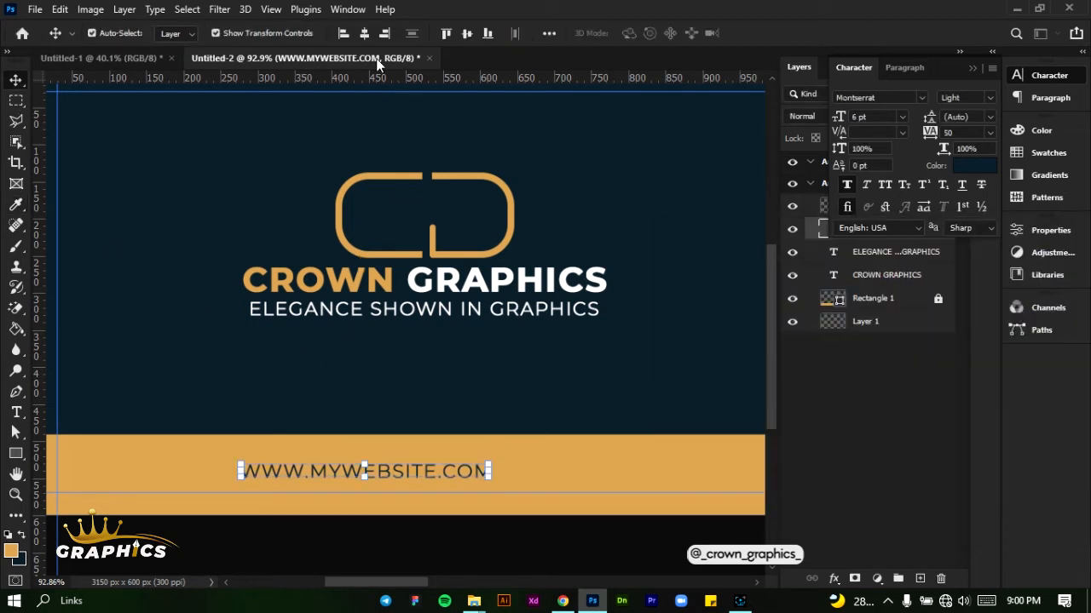
Set the website text's font weight to Regular and center it horizontally on the artboard
click(363, 32)
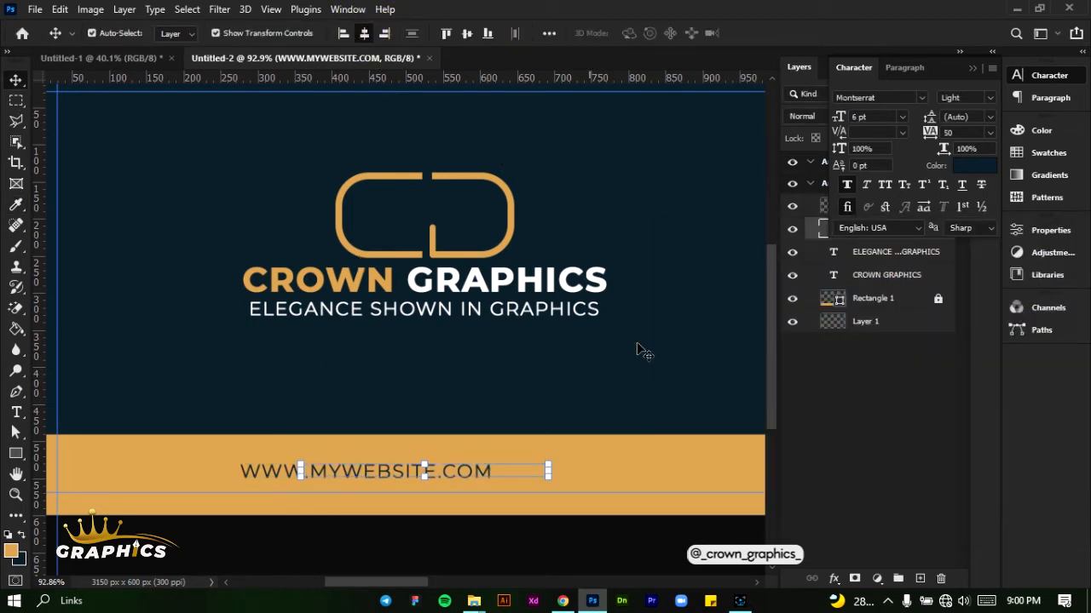
click(988, 99)
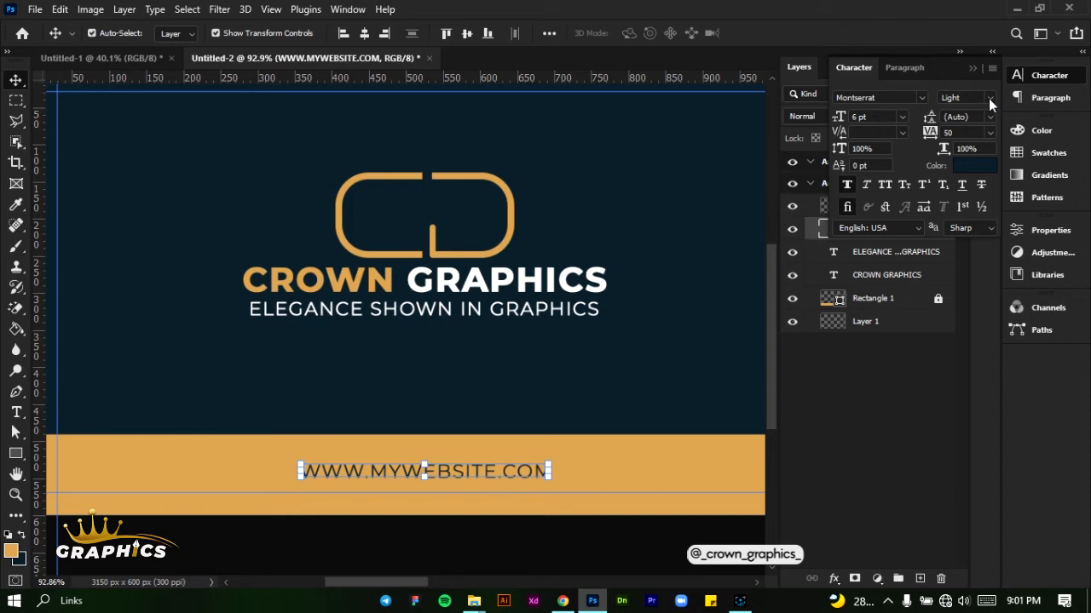
click(989, 100)
click(990, 194)
click(367, 34)
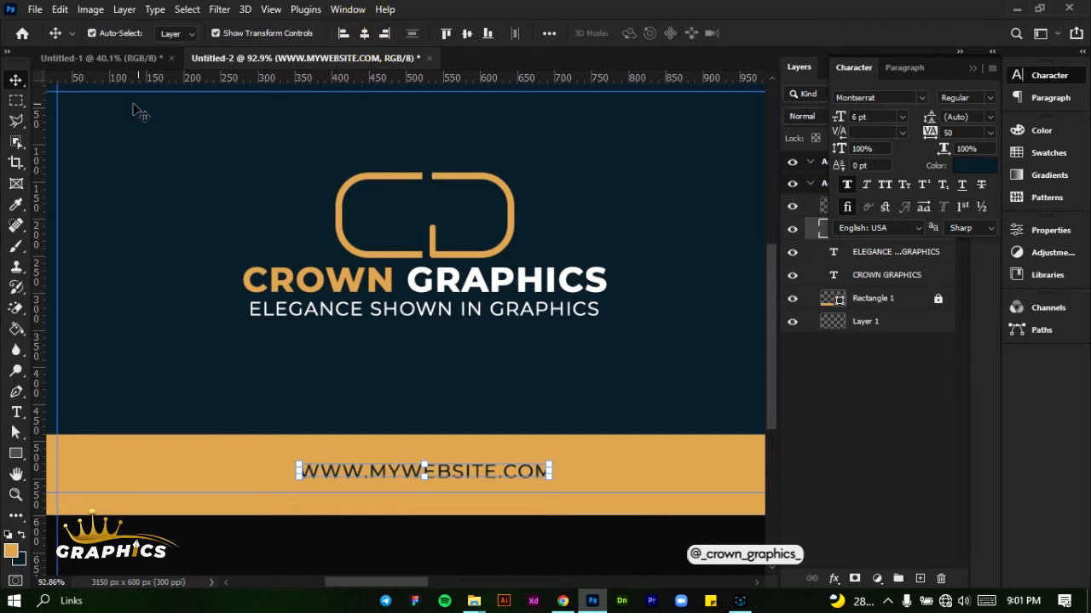
click(173, 210)
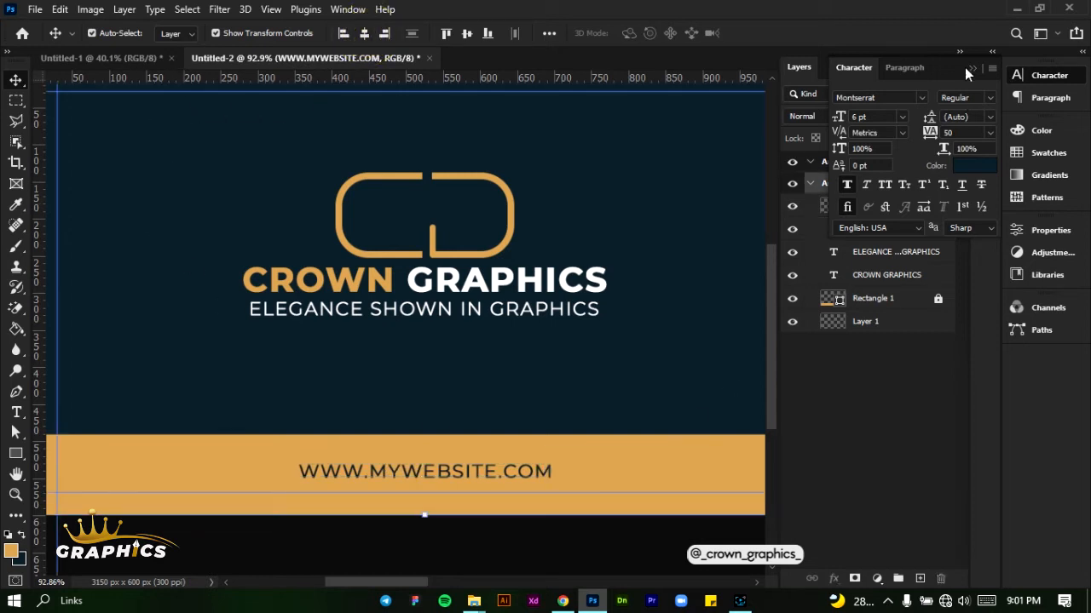
click(969, 68)
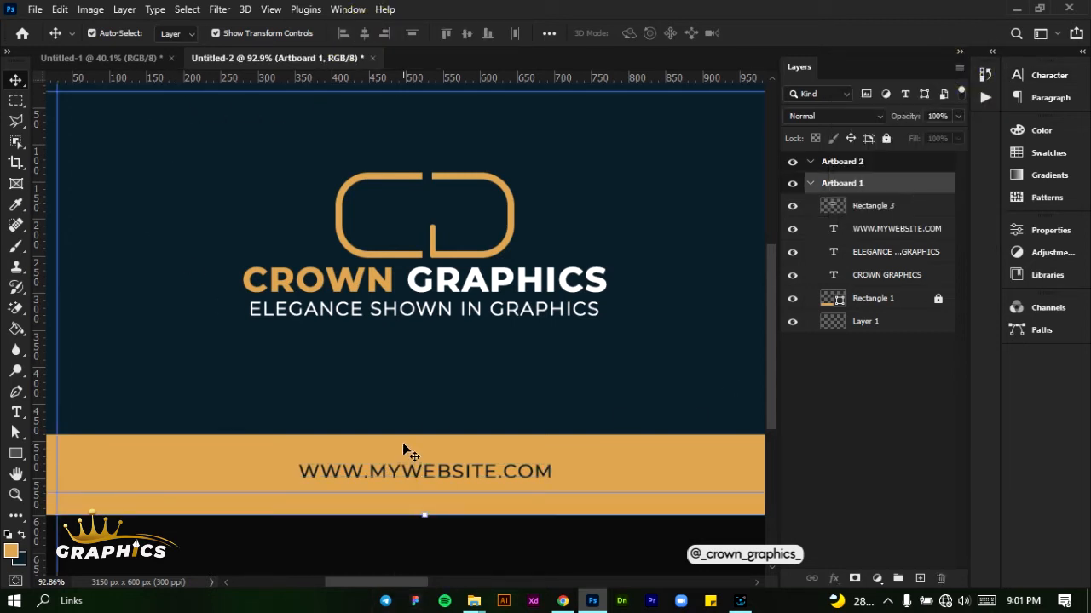
Scale the logo mark, "CROWN GRAPHICS" and the tagline together to about 107% and align their horizontal centers
scroll(403, 443, down, 2)
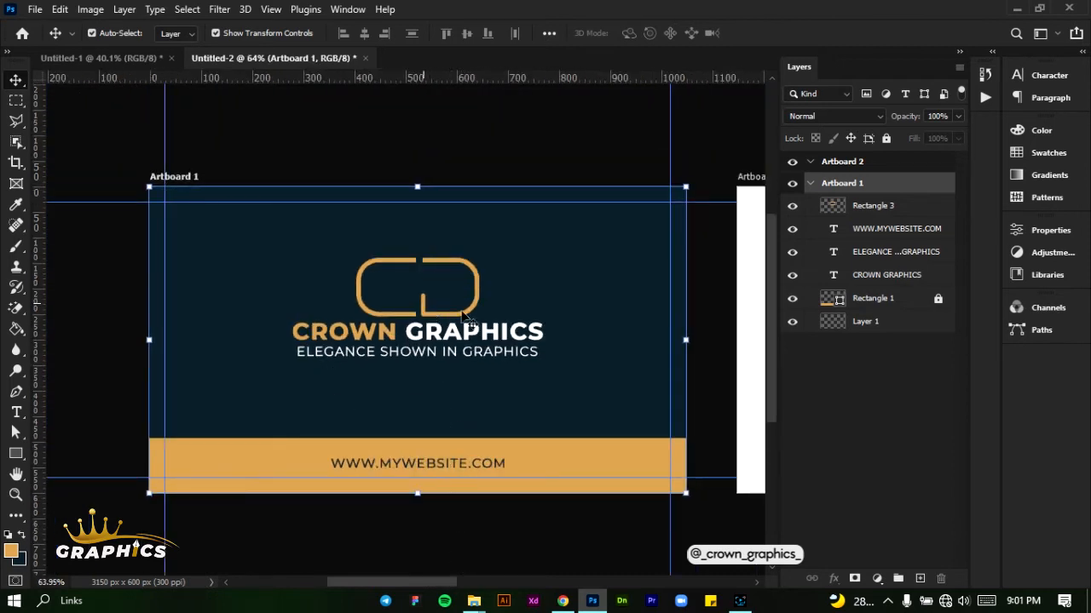
drag(285, 244, 549, 394)
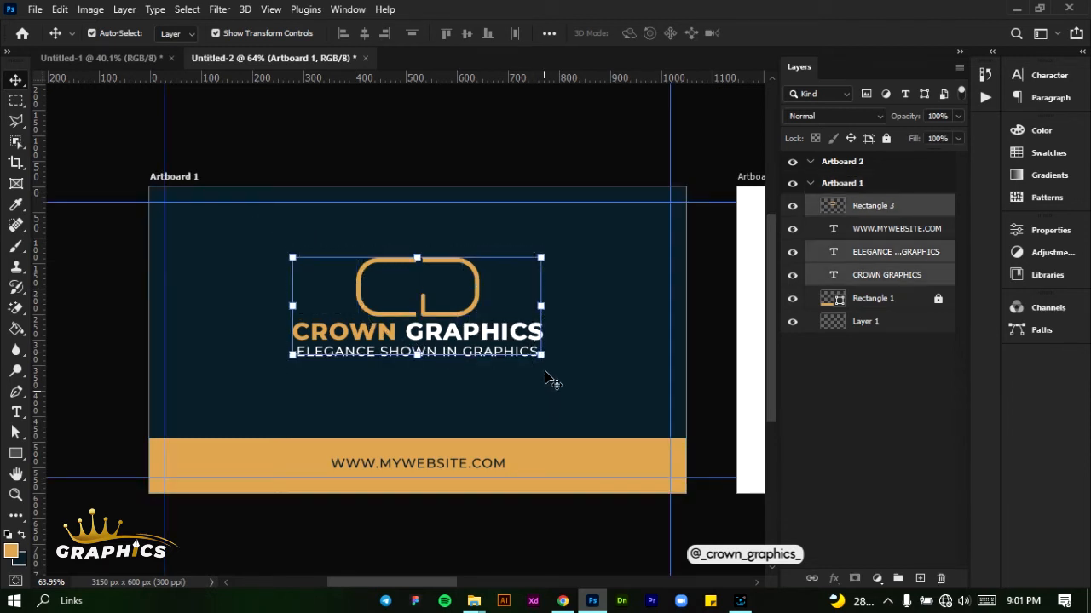
drag(541, 305, 562, 305)
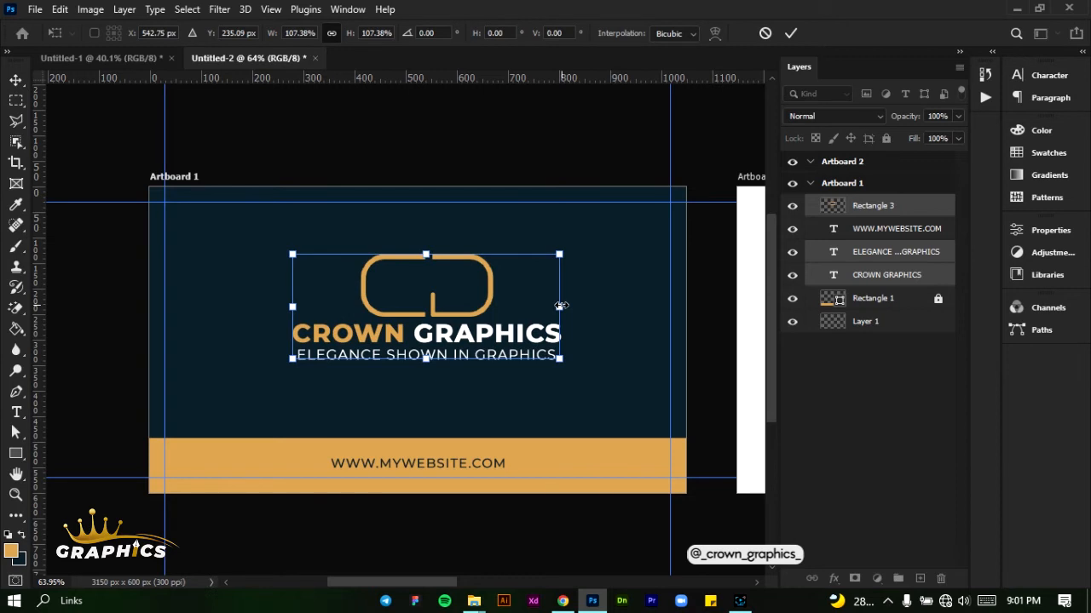
click(790, 34)
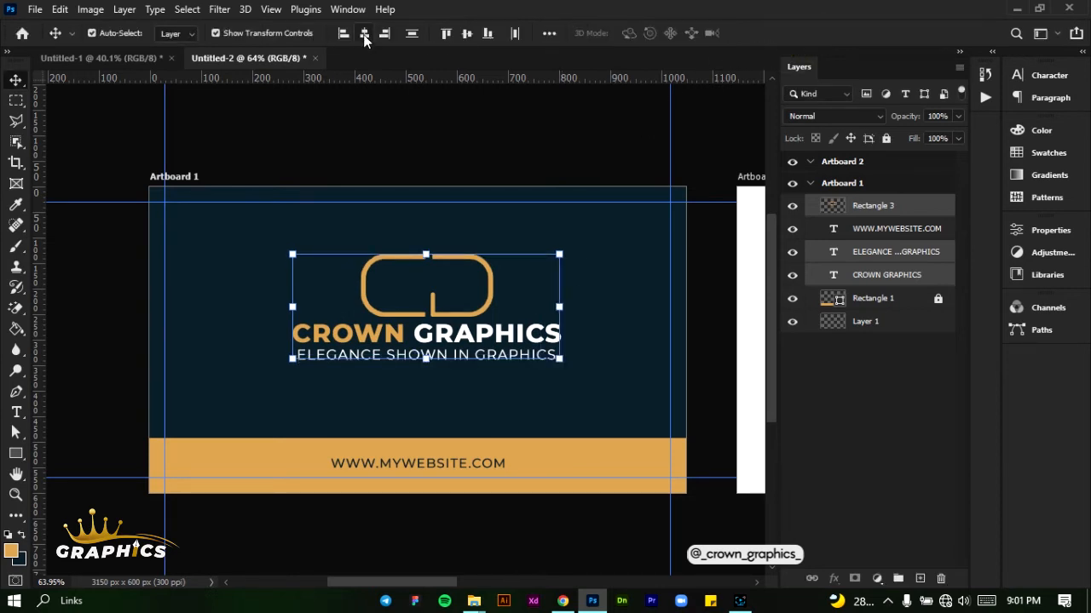
click(364, 34)
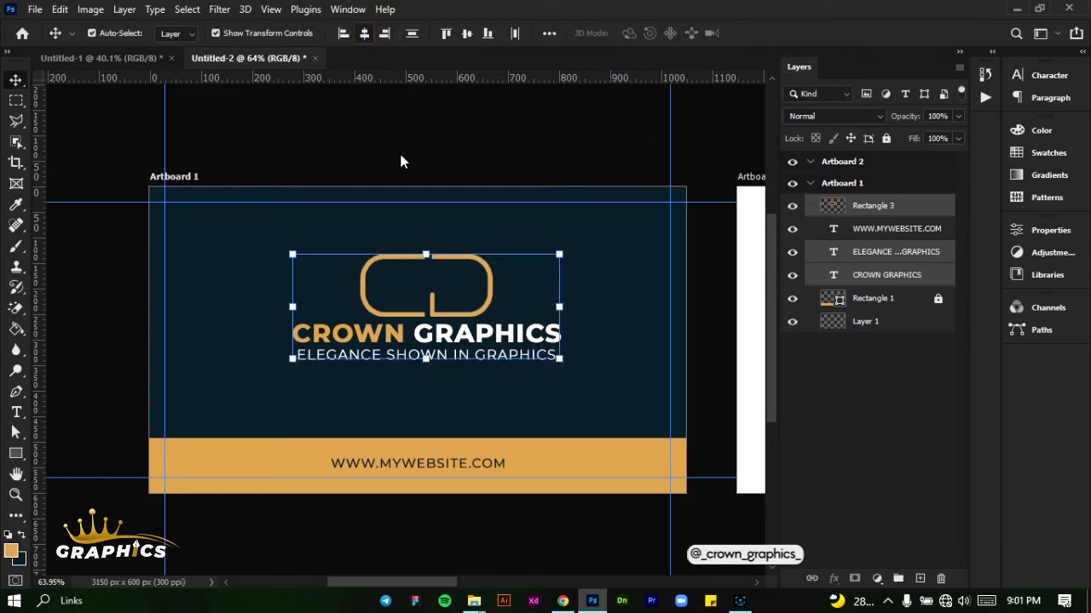
click(926, 382)
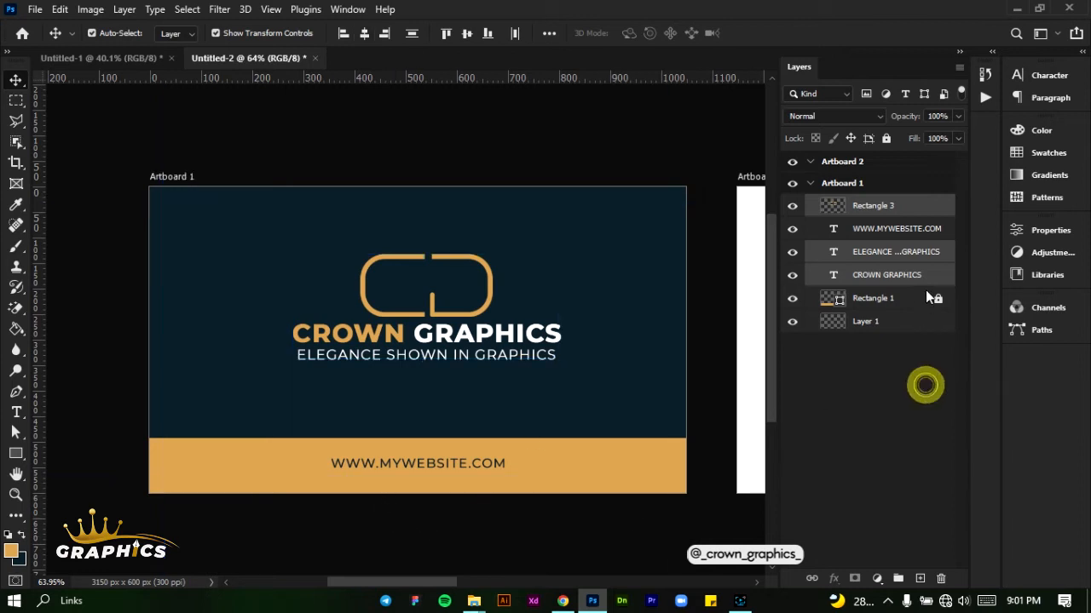
Draw a vertical strip about 128 × 695 px over Artboard 2's left edge and fill it with the navy color
drag(418, 585, 512, 582)
click(510, 368)
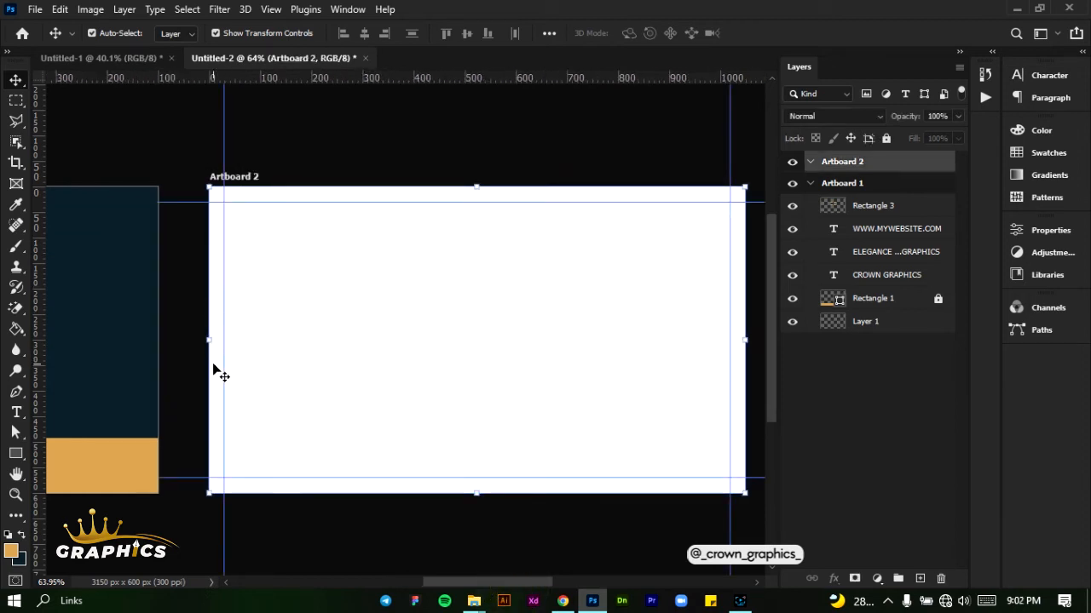
click(16, 456)
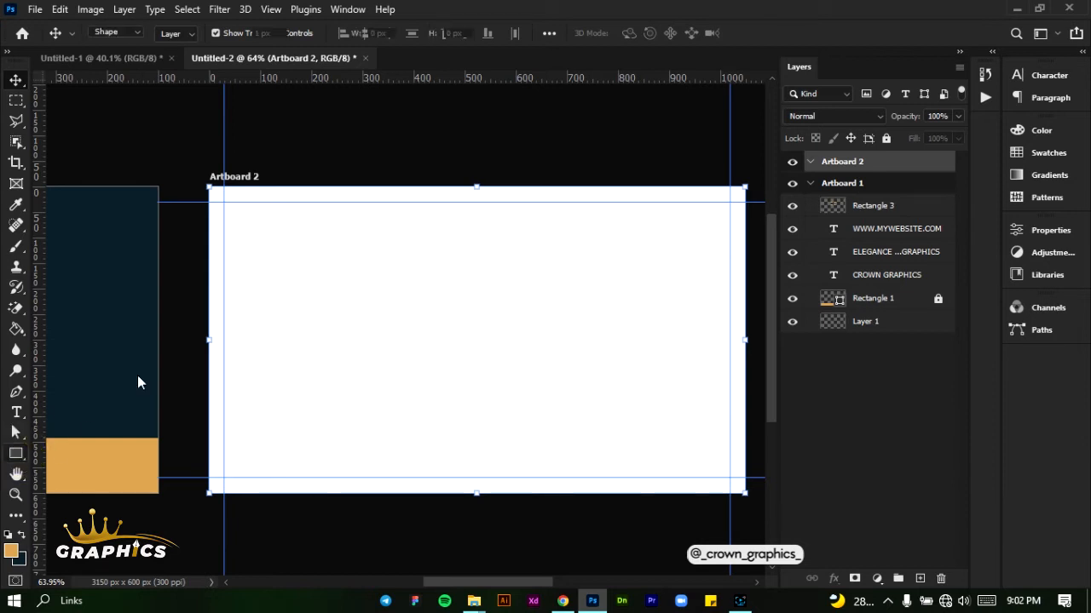
drag(198, 164, 262, 518)
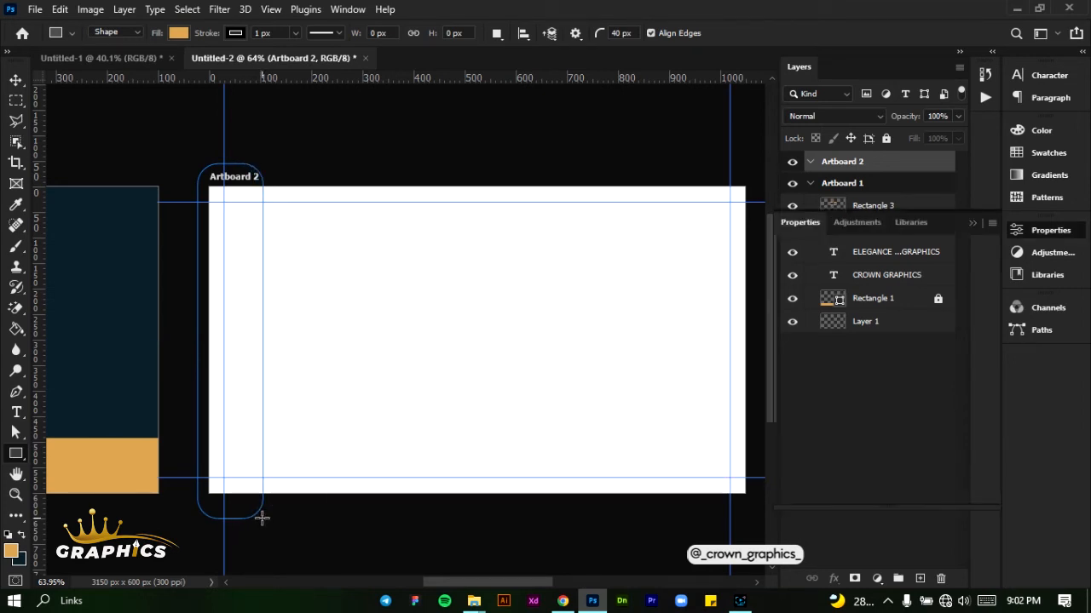
click(179, 32)
click(84, 118)
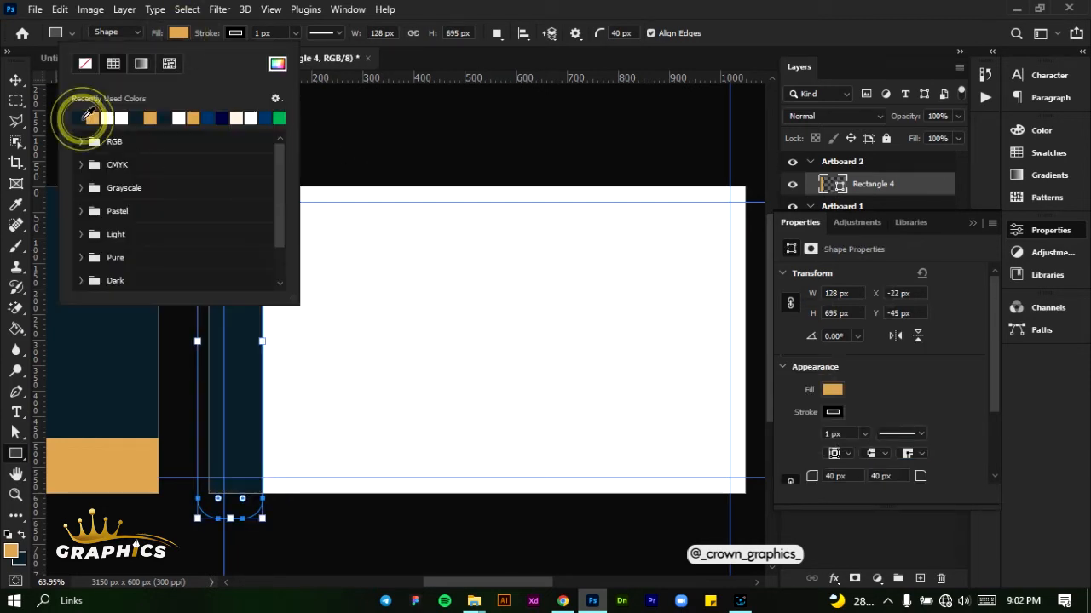
click(533, 17)
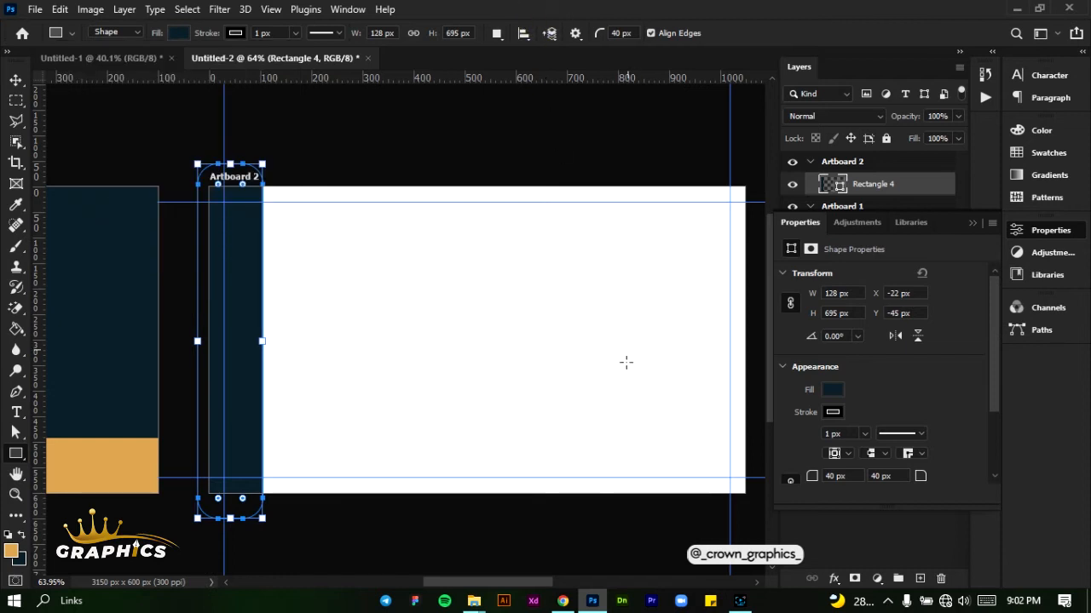
click(971, 224)
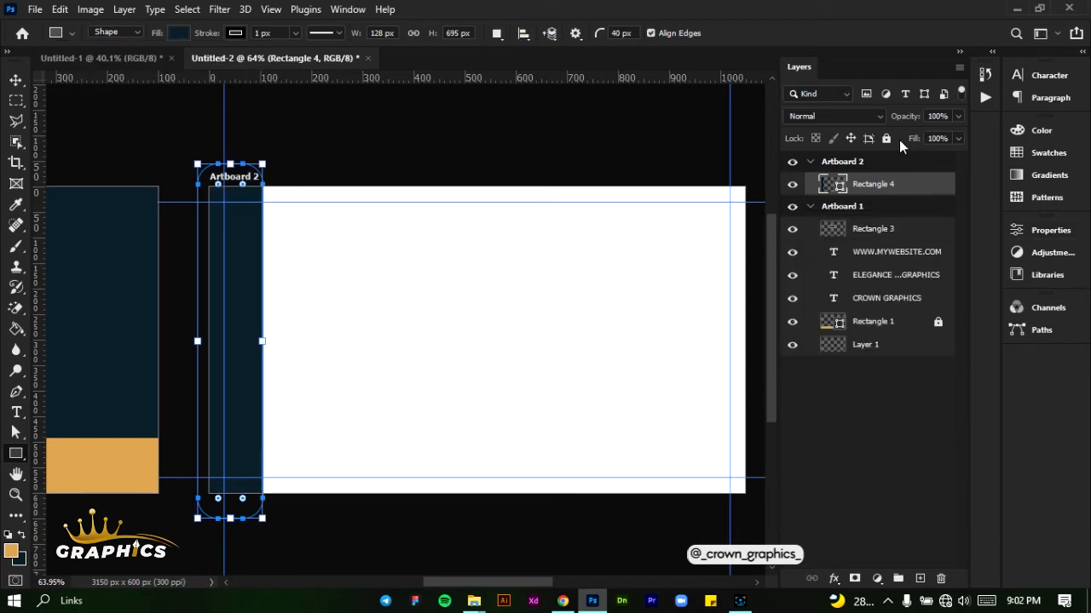
Remove the stroke from the navy strip on Artboard 2, keeping its layer unlocked
key(ctrl+slash)
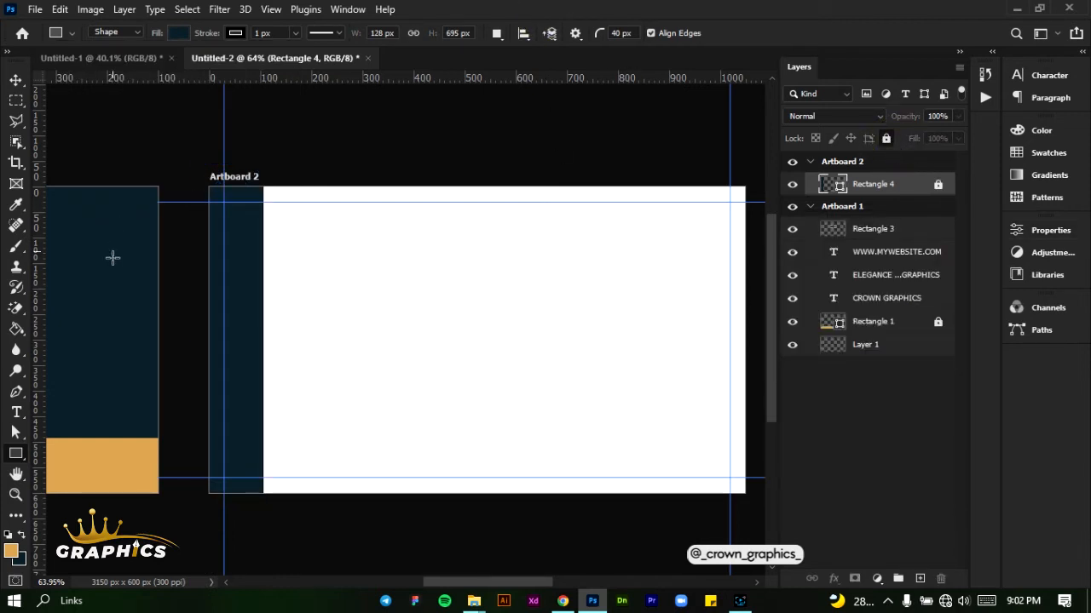
click(939, 187)
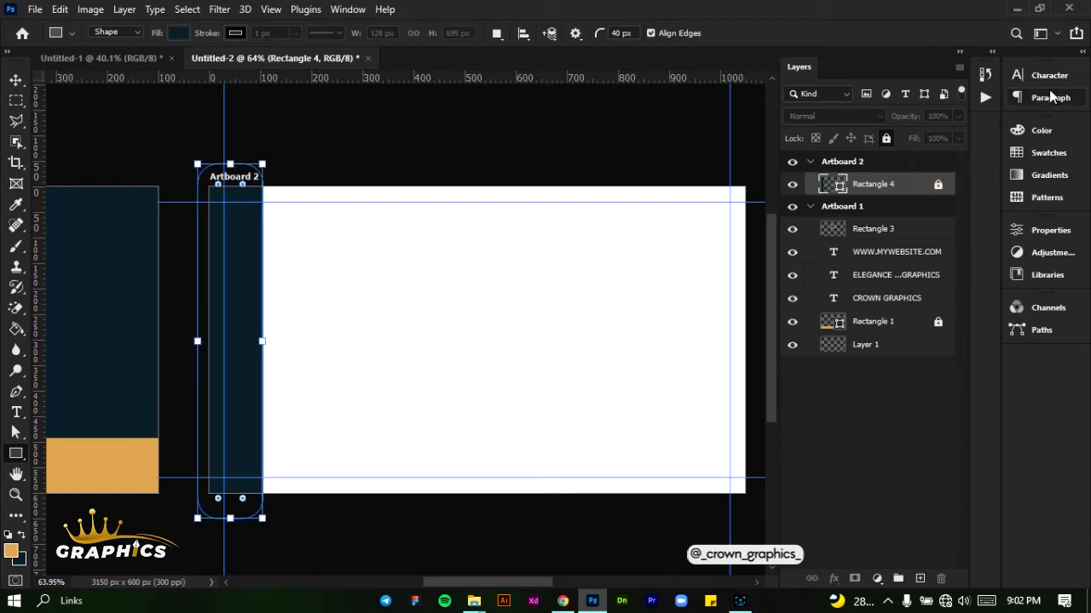
click(1048, 232)
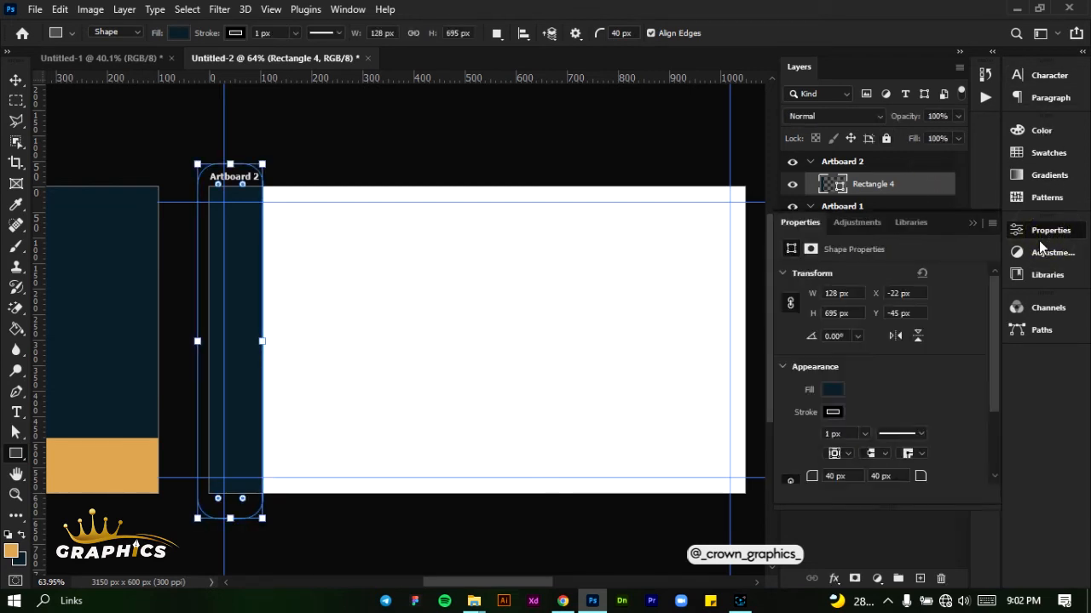
click(831, 411)
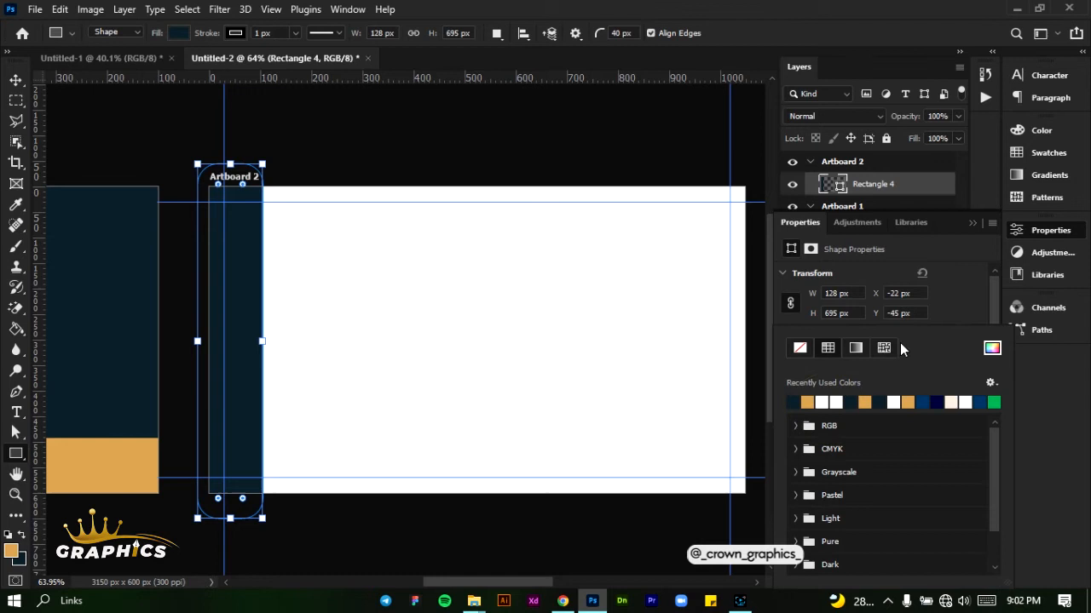
click(799, 349)
click(941, 302)
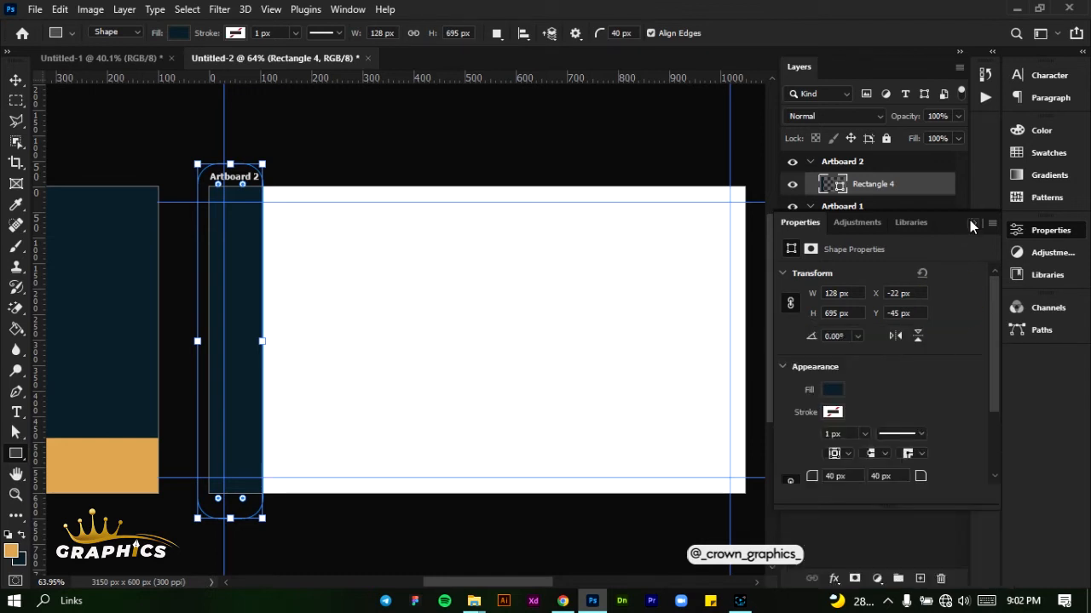
click(971, 223)
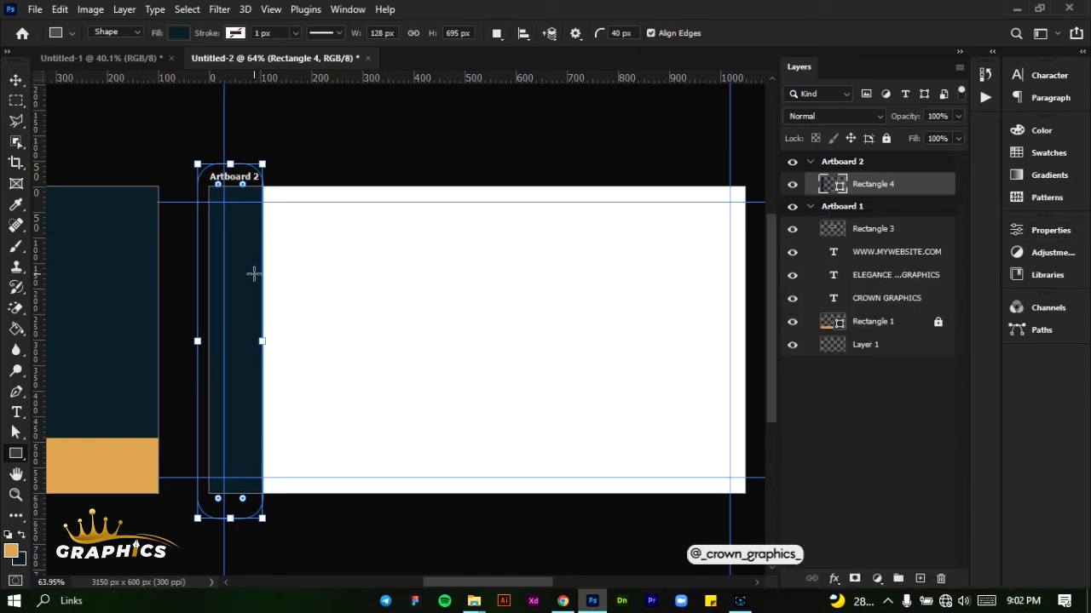
click(740, 600)
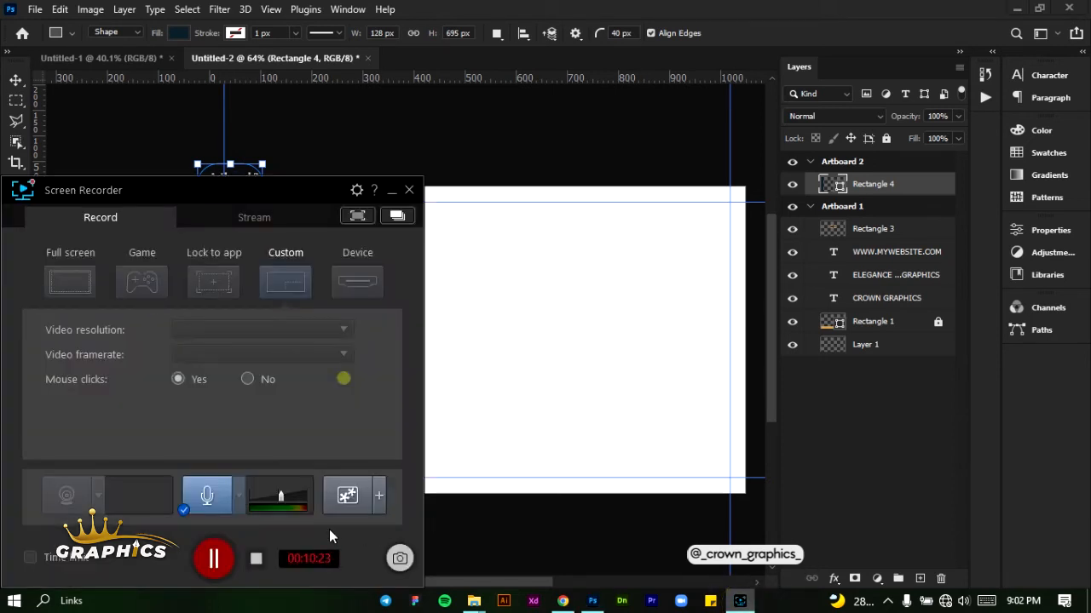
click(605, 437)
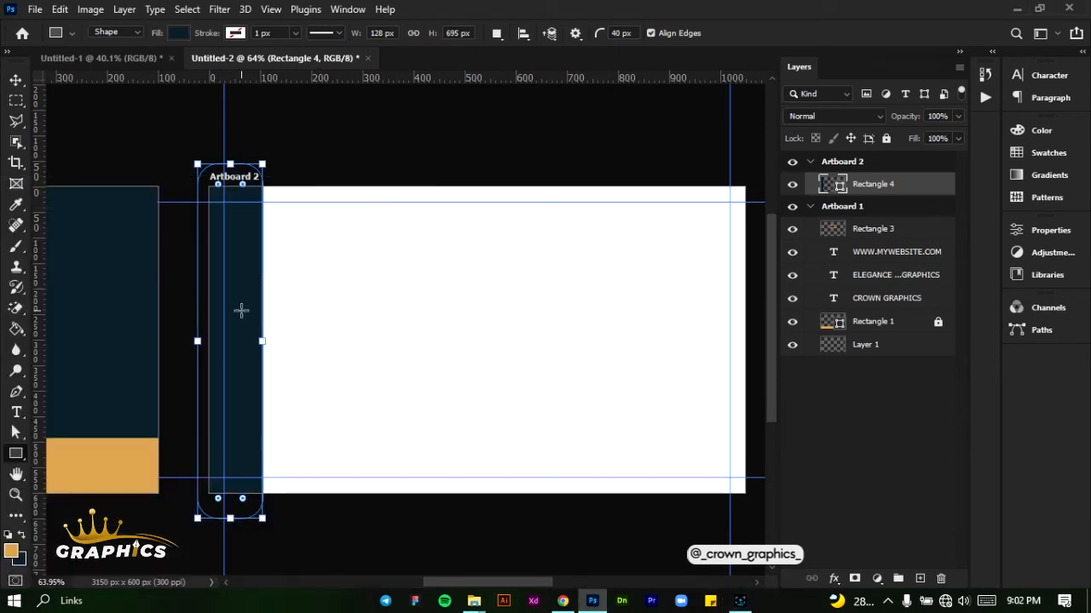
Draw a navy rounded rectangle about 143 × 328 px with 40 px corners, overlapping the strip's right edge on Artboard 2
drag(241, 310, 313, 483)
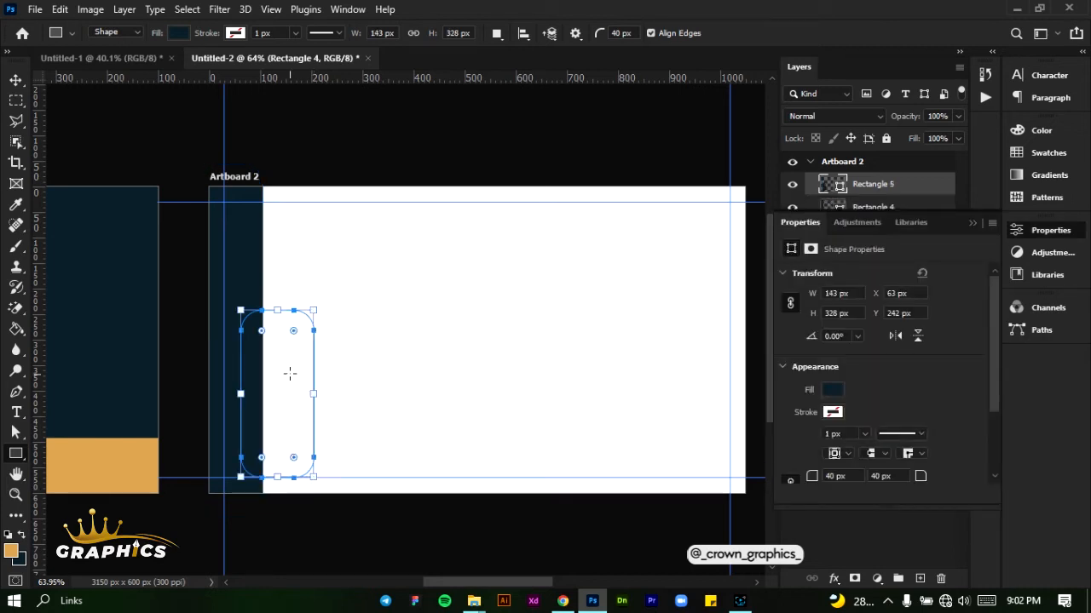
click(15, 79)
click(381, 352)
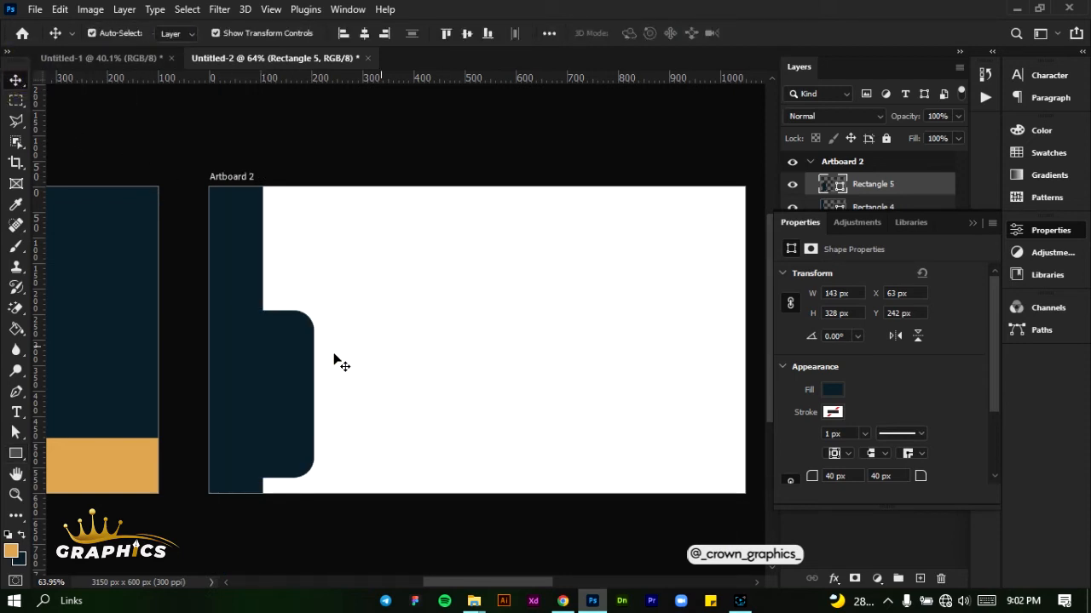
Move the rounded rectangle straight up along the strip to about Y 213 px
click(298, 370)
mouse_move(291, 355)
mouse_down()
mouse_move(291, 342)
mouse_move(295, 360)
mouse_up()
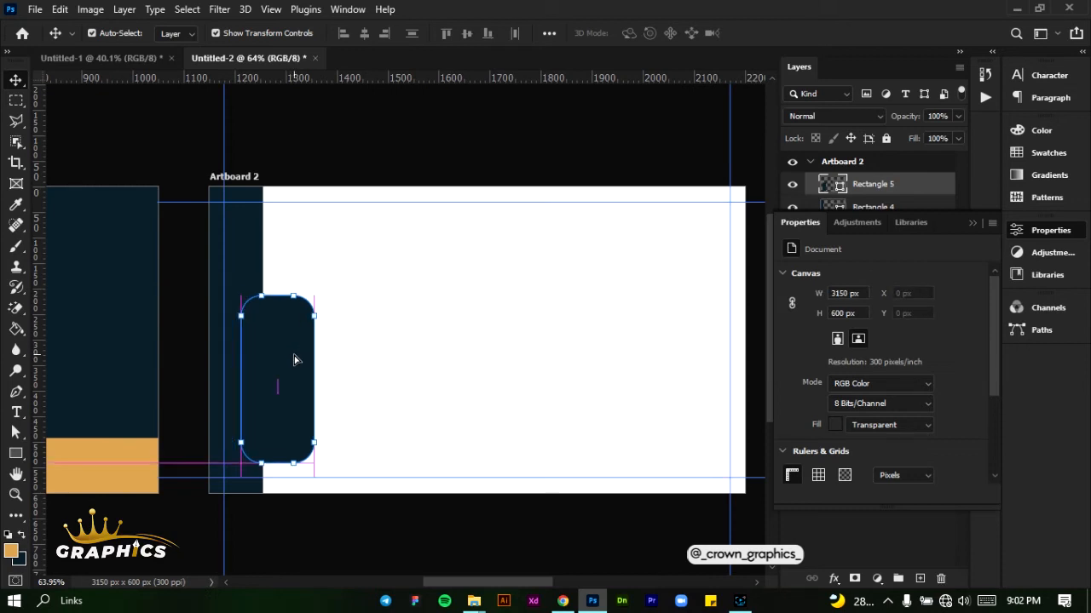
scroll(271, 359, up, 1)
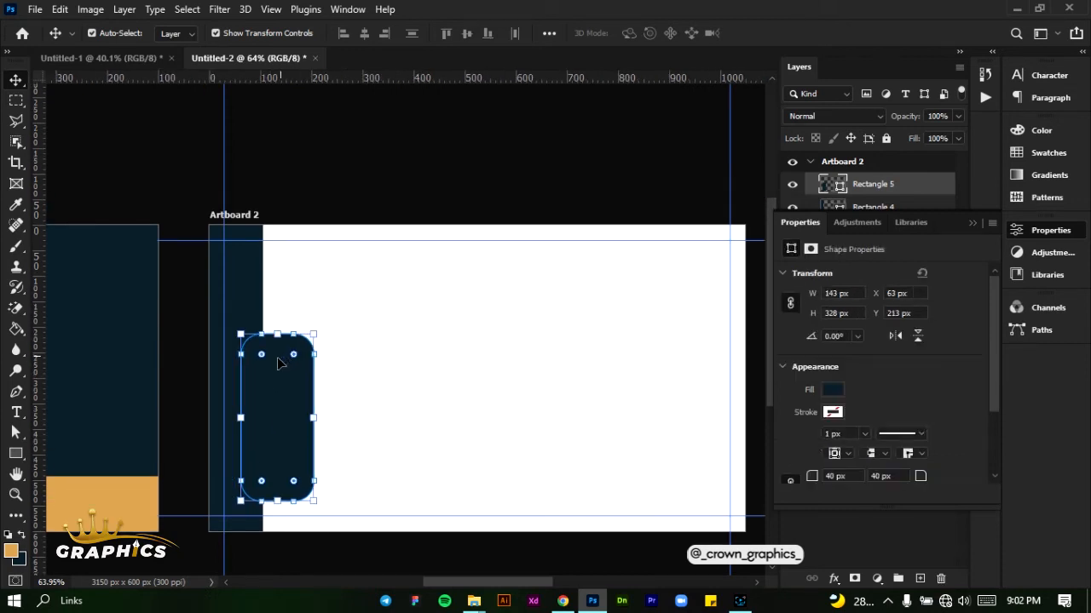
scroll(272, 403, up, 1)
scroll(272, 403, up, 2)
scroll(294, 393, up, 2)
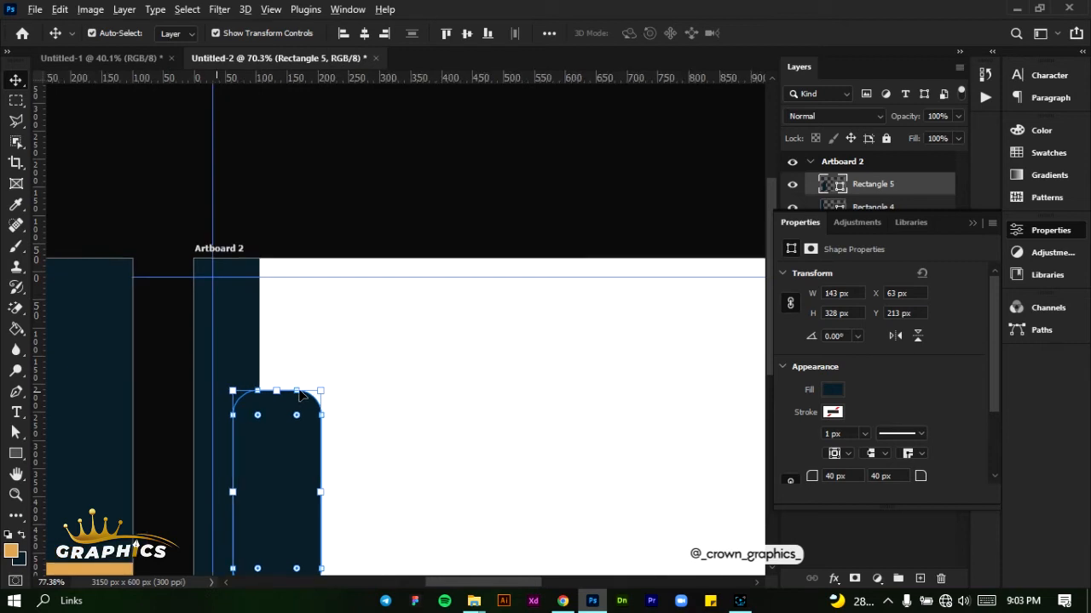
scroll(302, 397, down, 4)
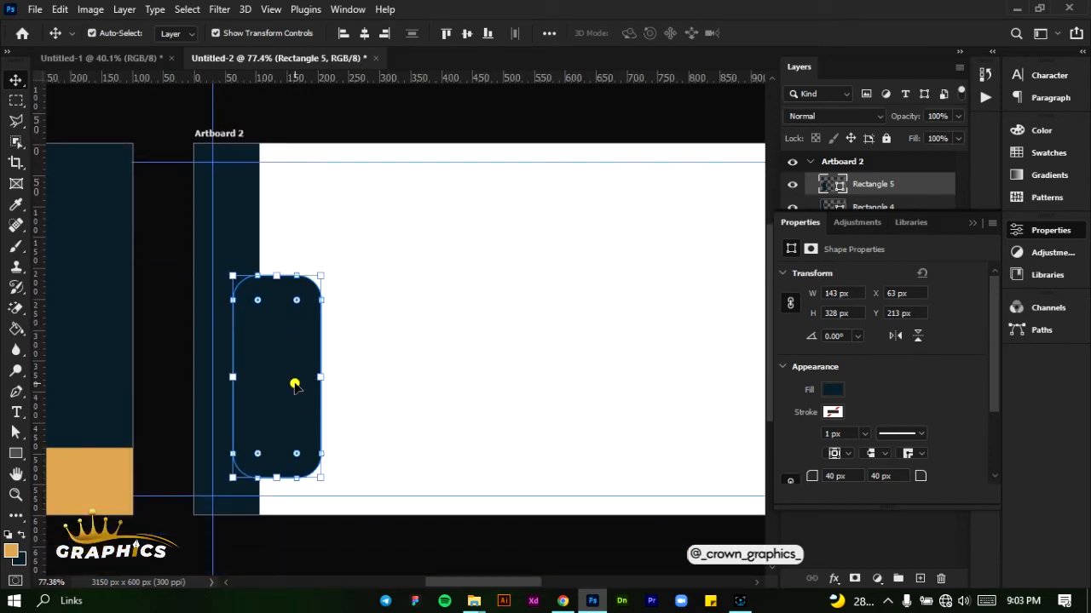
Shift the navy rounded rectangle horizontally about 20 px further onto Artboard 2's strip, keeping its vertical position
drag(294, 385, 287, 384)
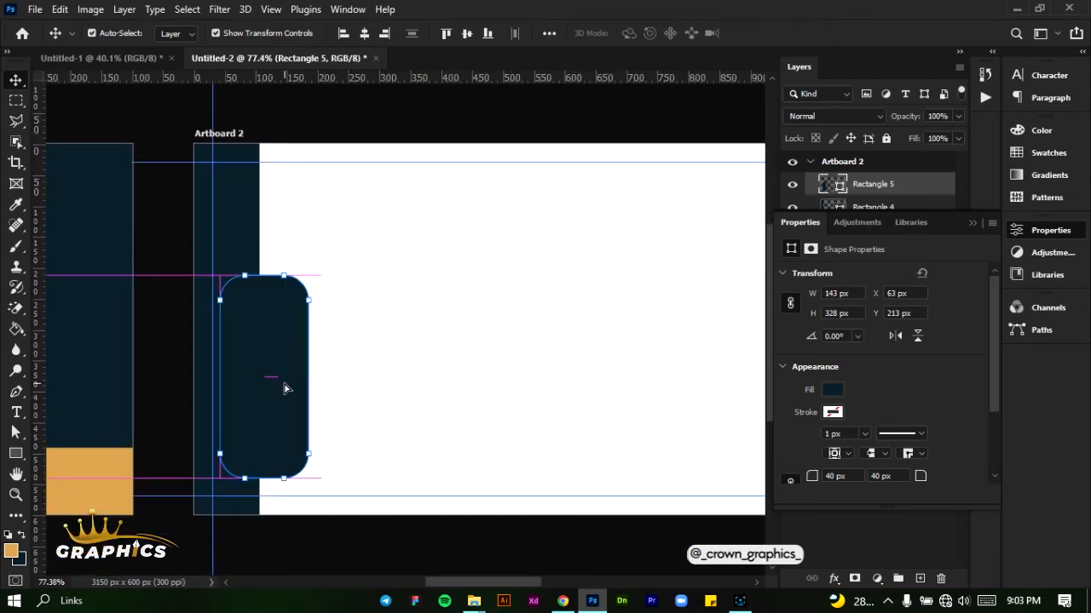
key(ctrl+h)
click(393, 383)
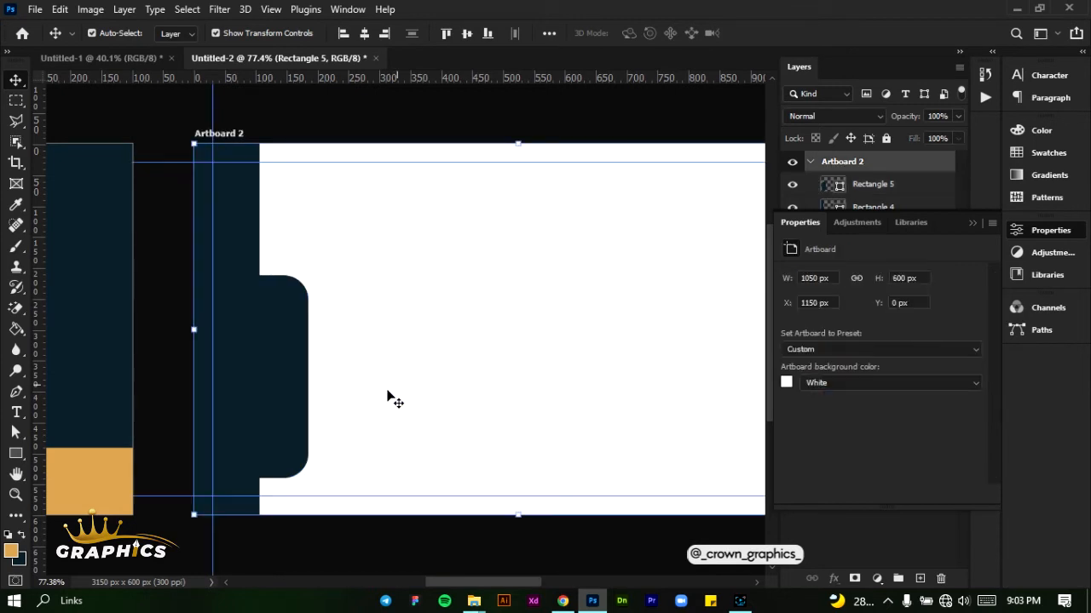
click(969, 227)
Try to merge the strip and rounded rectangle layers together with Artboard 2, and undo the merge
click(910, 208)
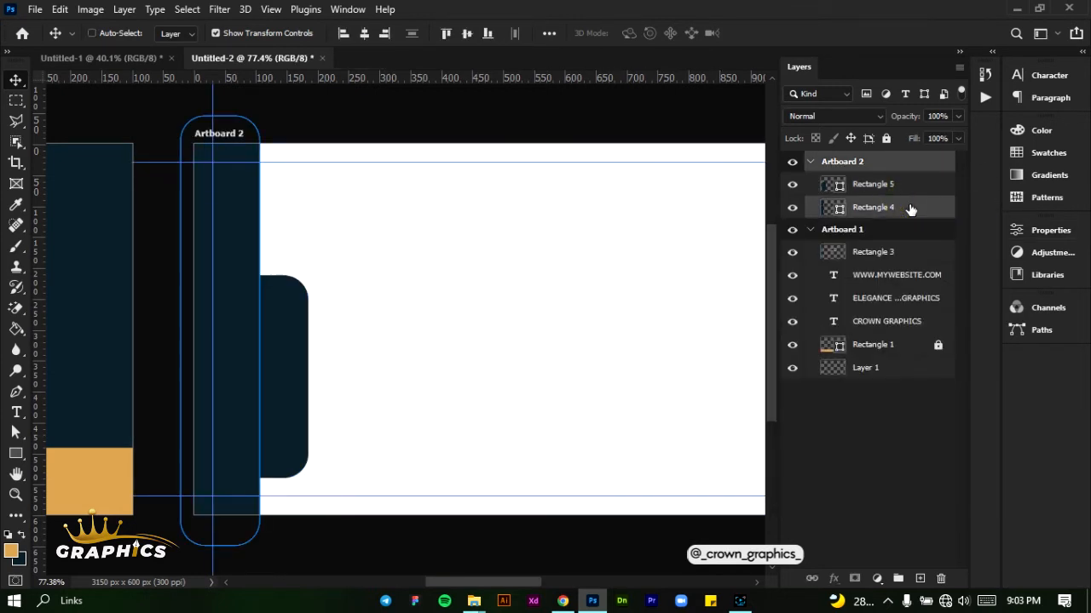
shift+click(902, 185)
right_click(902, 184)
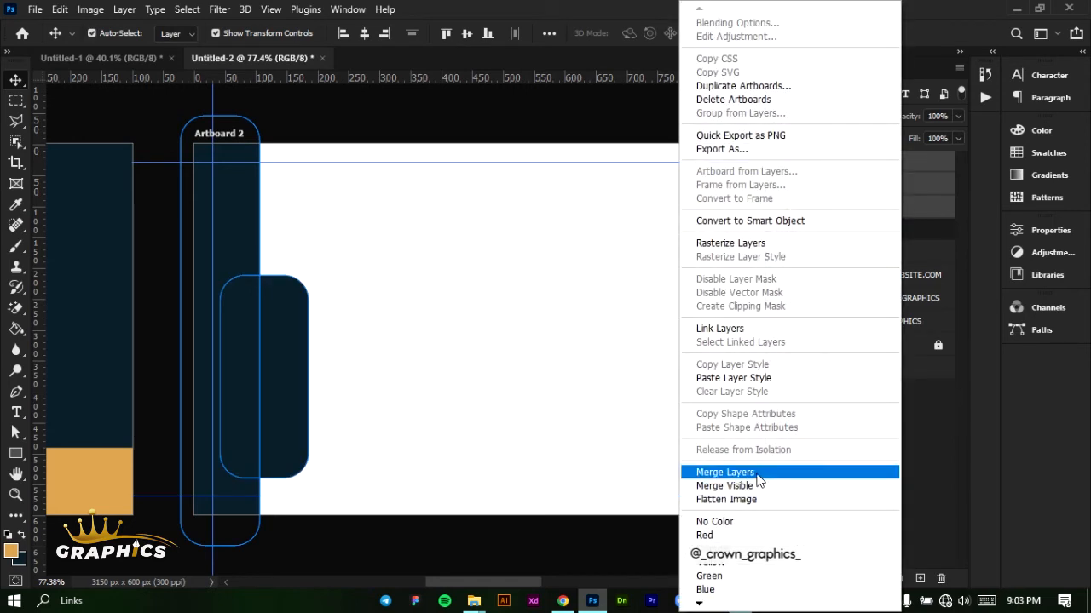
click(755, 473)
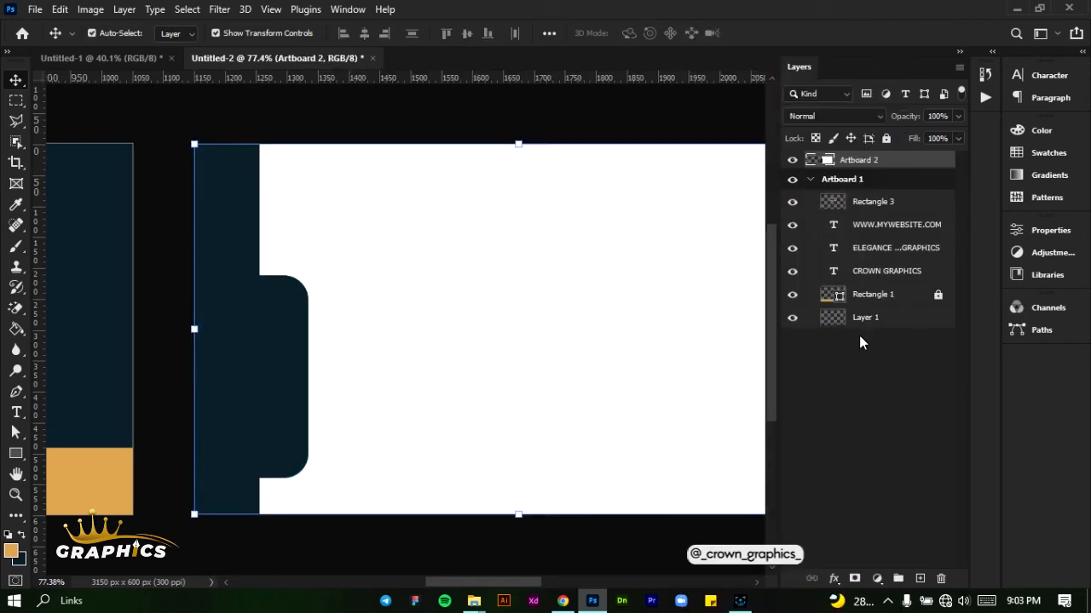
key(ctrl+z)
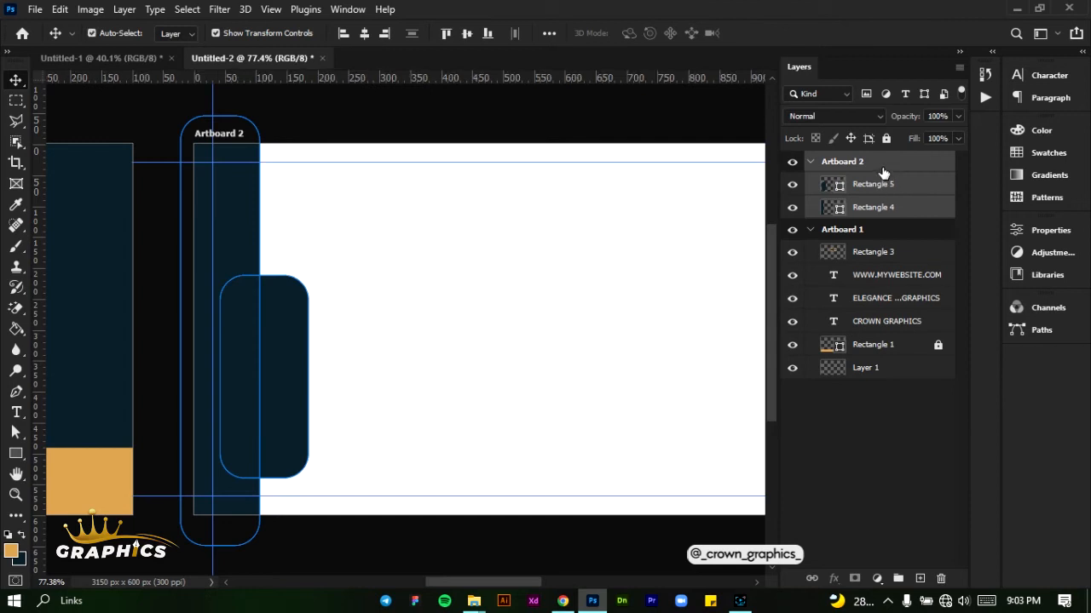
Merge only the navy strip and the rounded rectangle on Artboard 2 into a single shape
ctrl+click(882, 169)
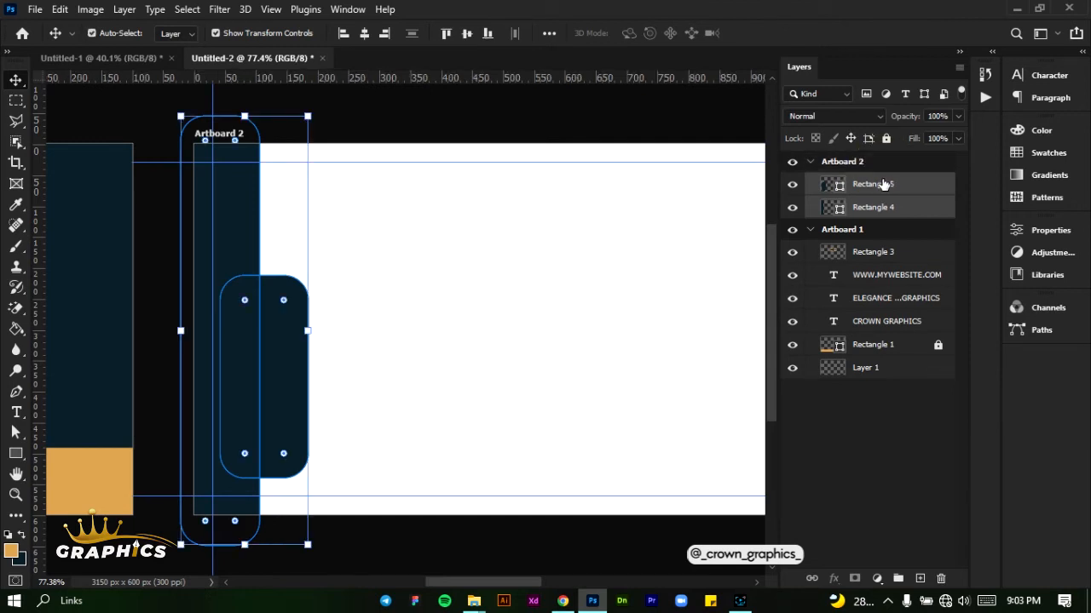
right_click(883, 184)
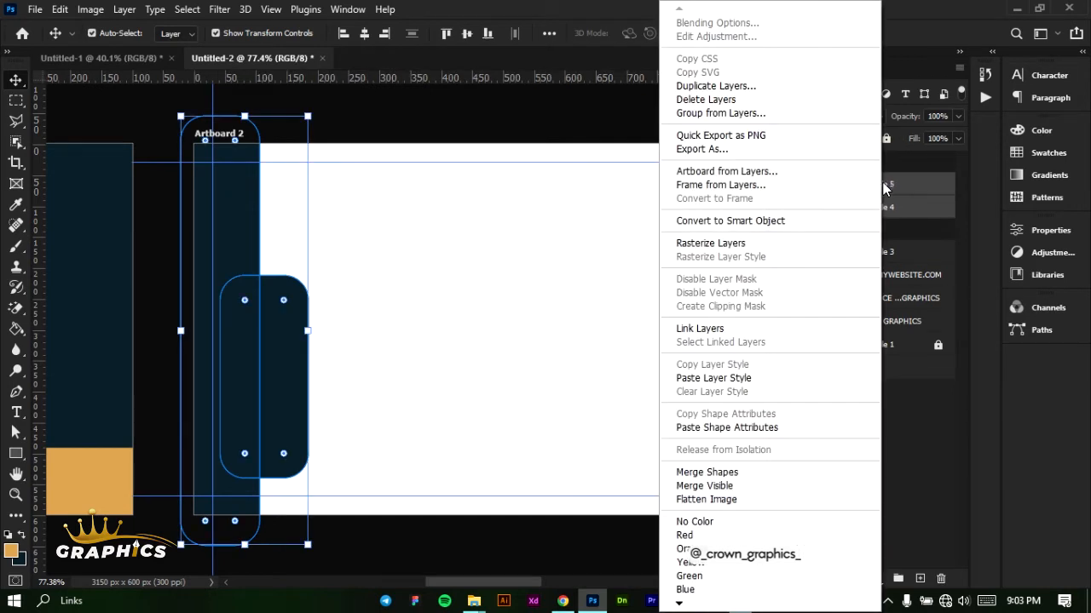
click(726, 473)
click(467, 343)
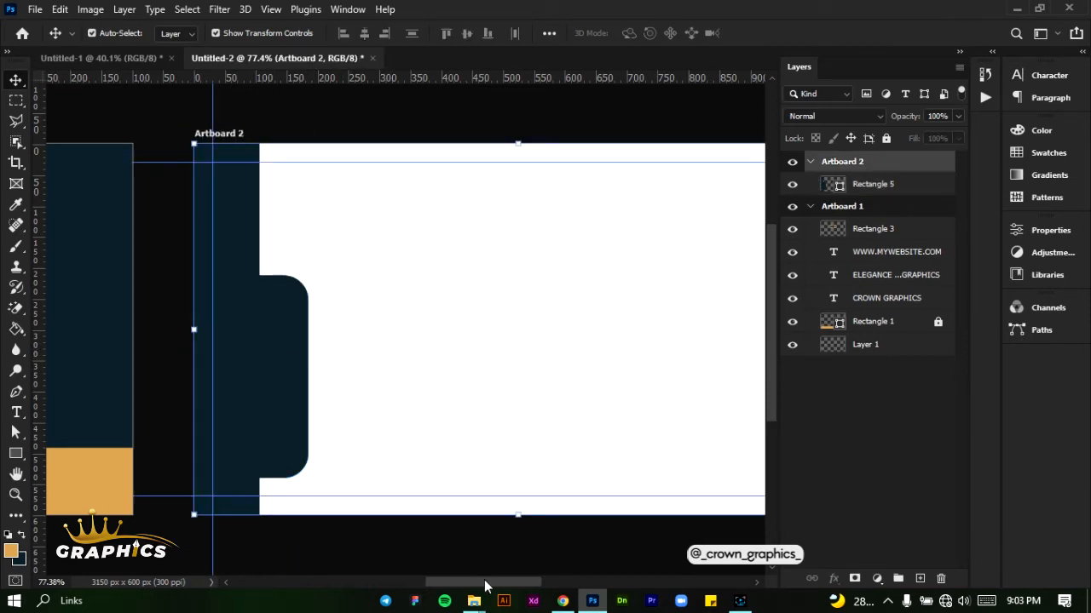
Import the email, global, phone-call, pin and qr-code images from the BIZ CARD folder onto Artboard 2, leaving out world-wide-web
drag(484, 582, 507, 587)
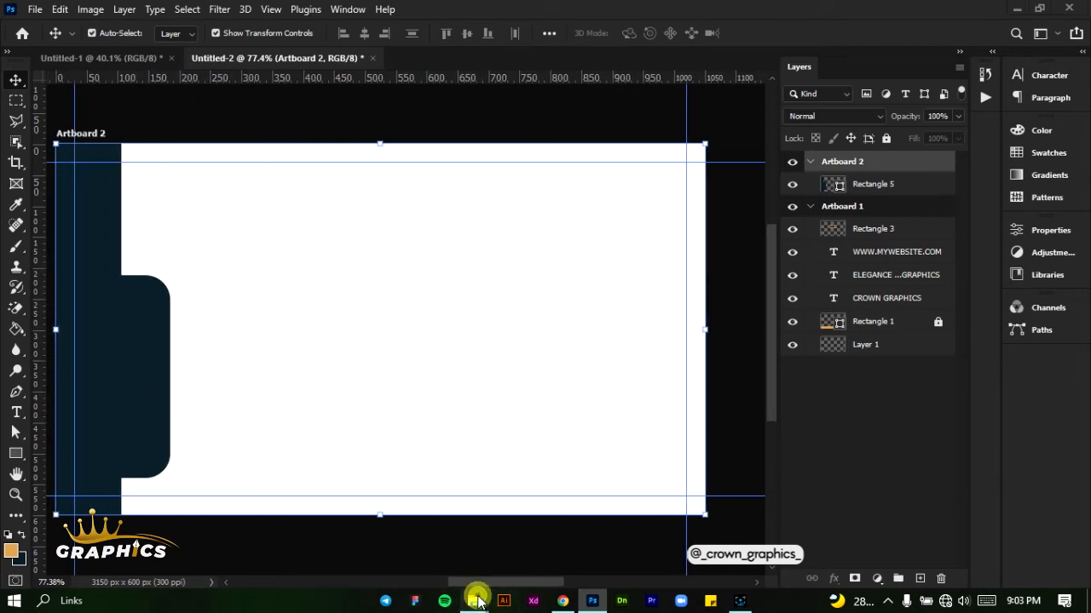
mouse_move(475, 600)
click(523, 562)
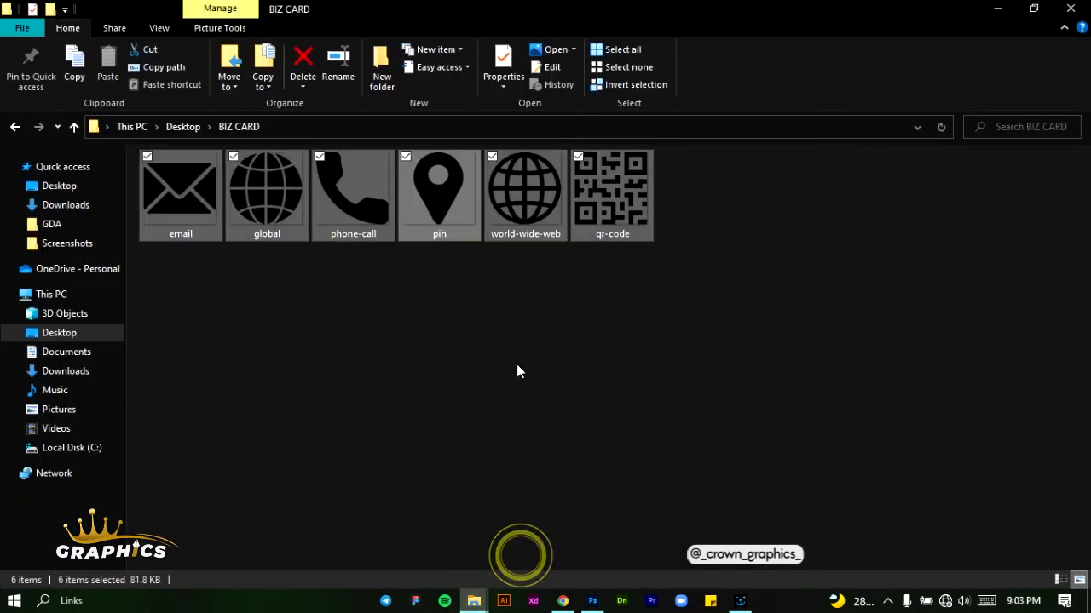
click(492, 157)
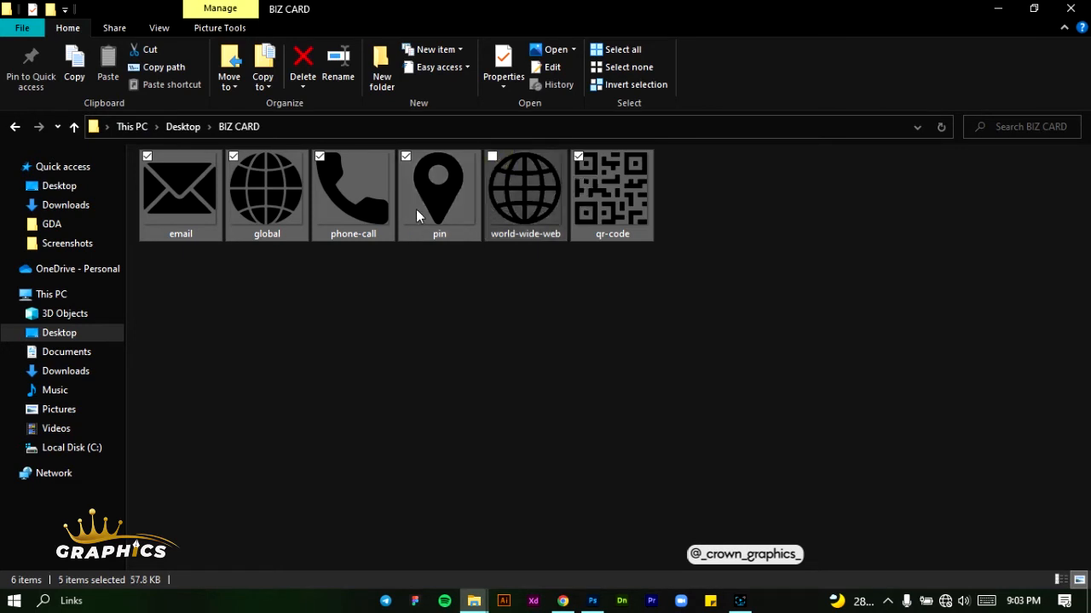
drag(433, 213, 316, 312)
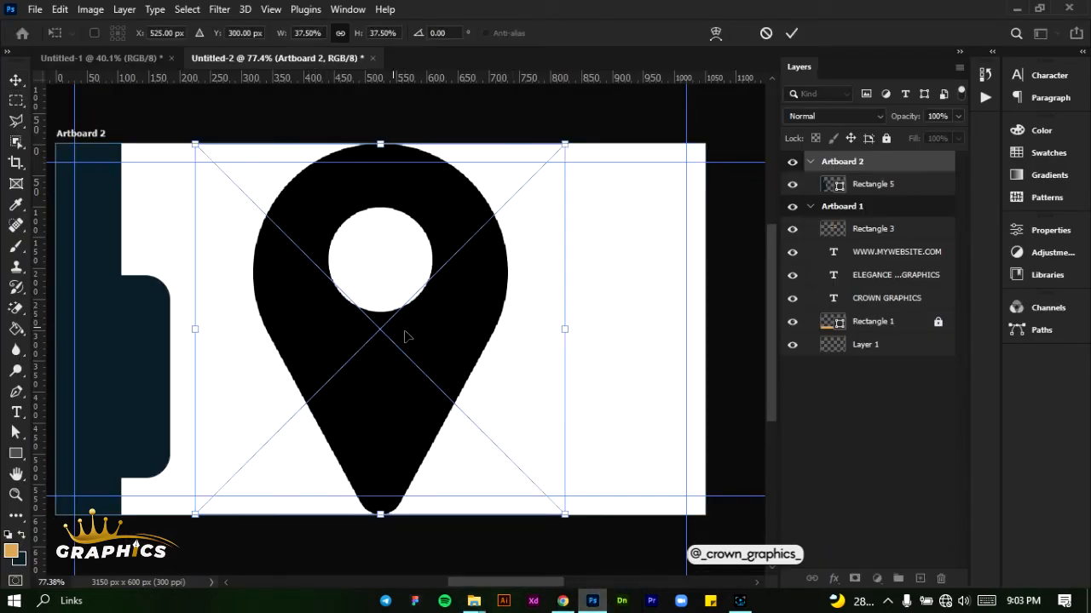
Scale the pin icon to about 4.71% and place it on the navy tab's lower half, accepting the QR code at its default size
drag(568, 331, 135, 416)
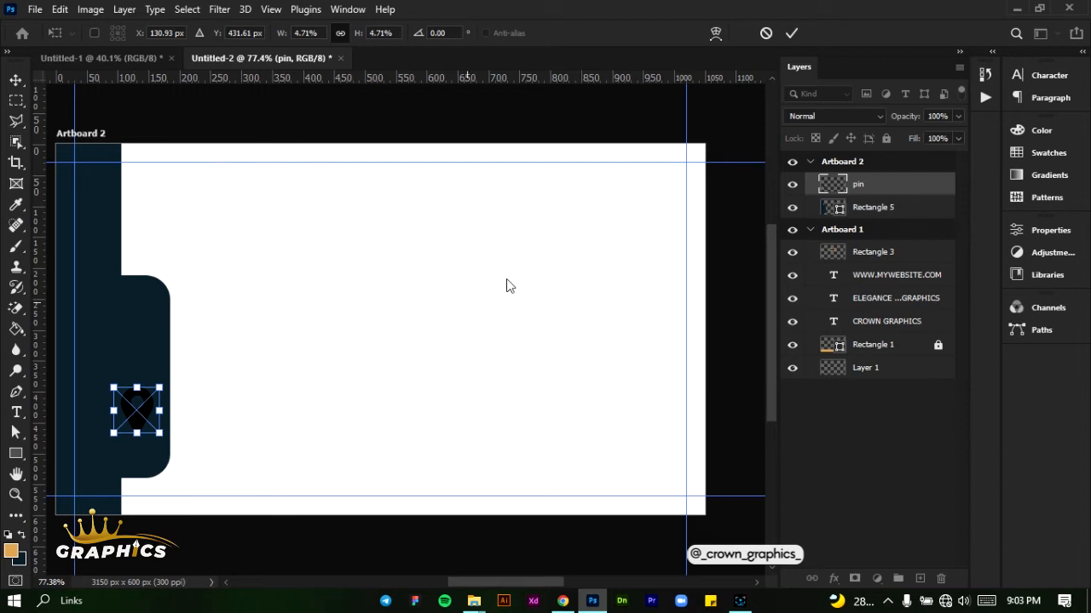
click(791, 34)
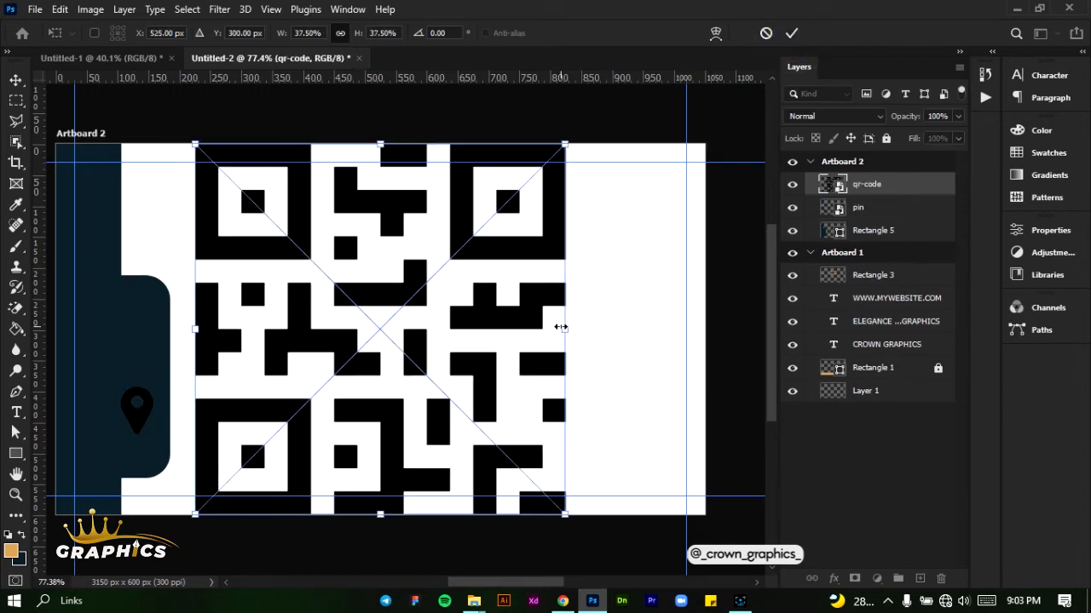
key(Return)
Scale the email icon to about 8.59% and place it on the navy tab just above the pin
drag(562, 324, 276, 351)
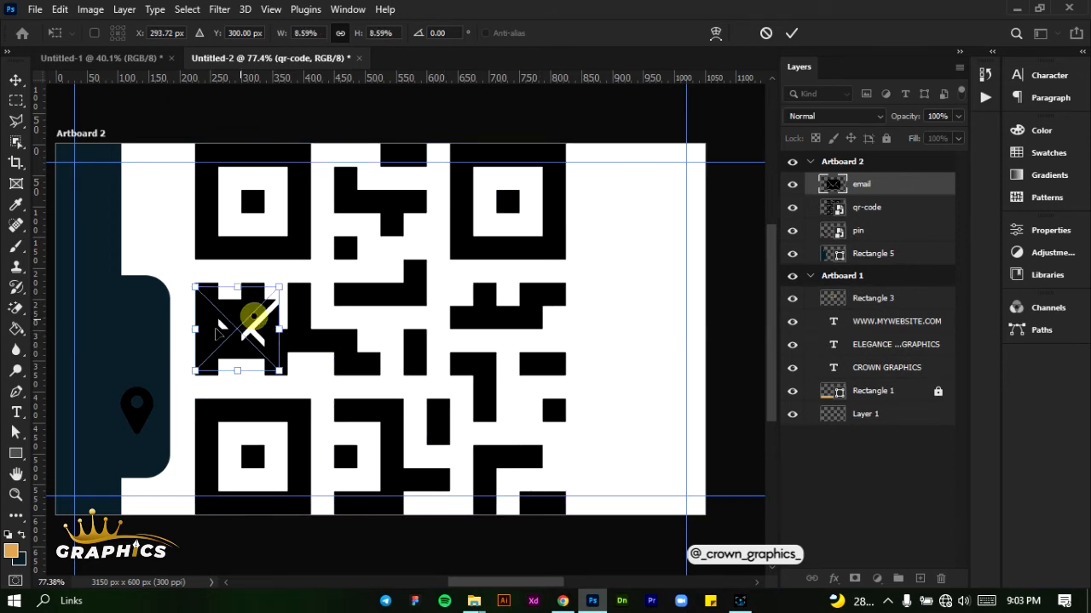
drag(254, 322, 137, 345)
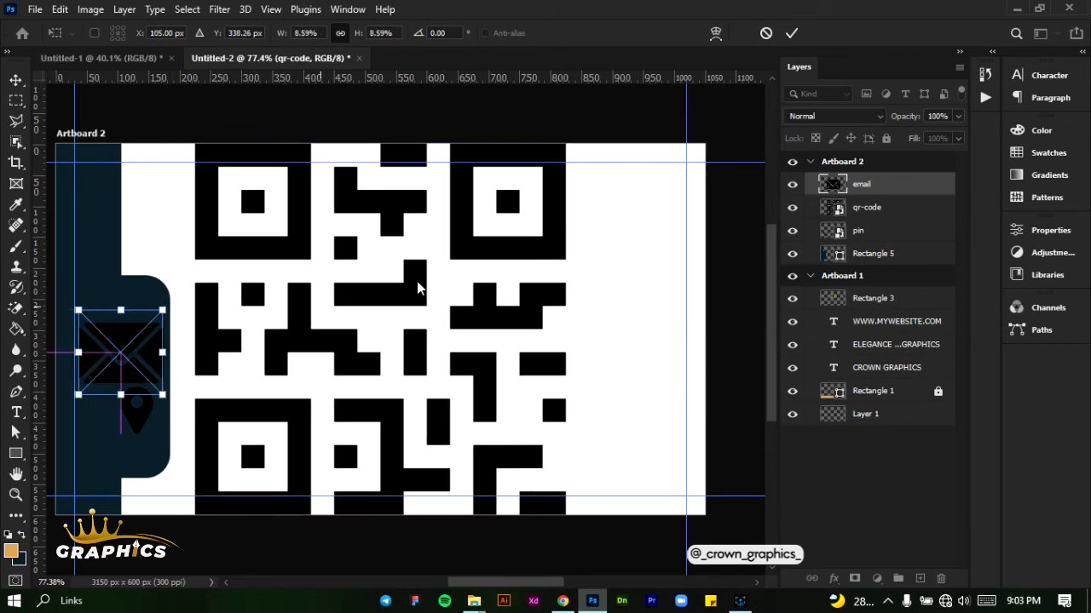
click(790, 29)
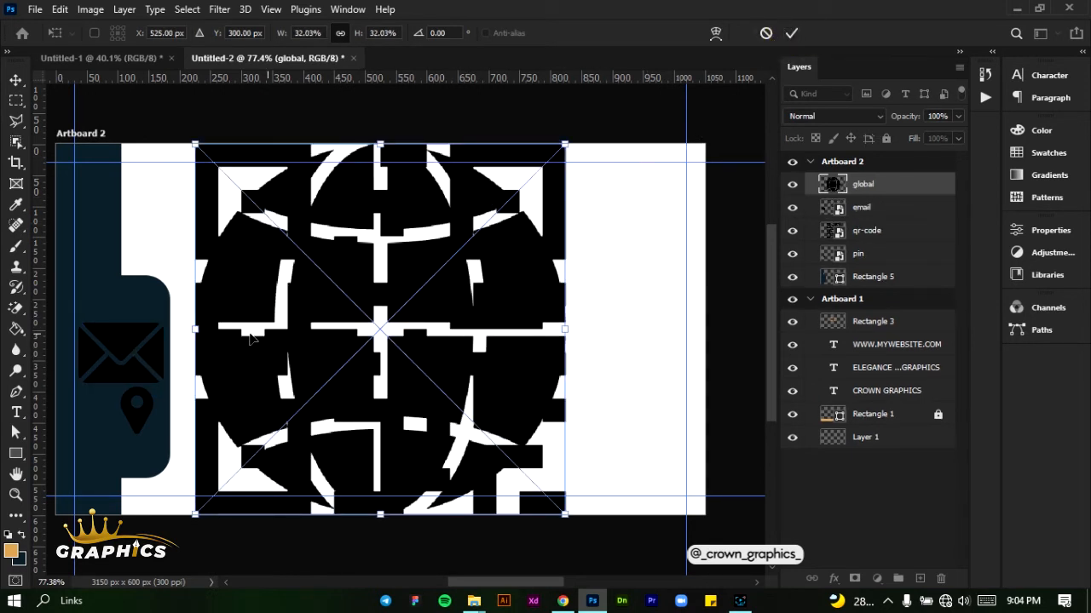
Shrink the globe icon and place it below the pin, and place the phone icon at about 6.84% above the envelope
drag(200, 330, 176, 459)
click(792, 33)
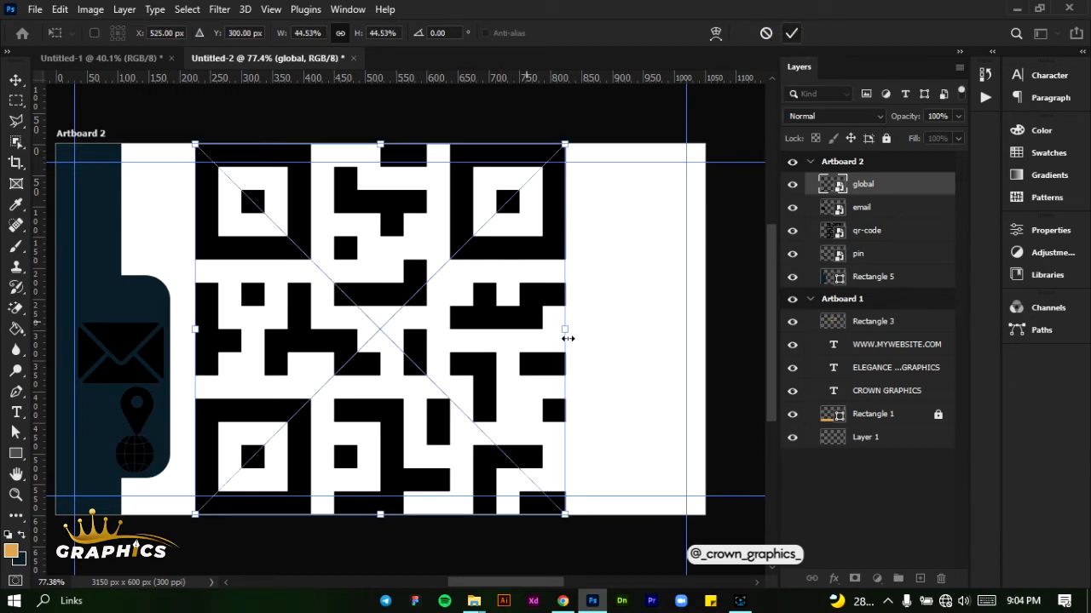
drag(567, 338, 147, 311)
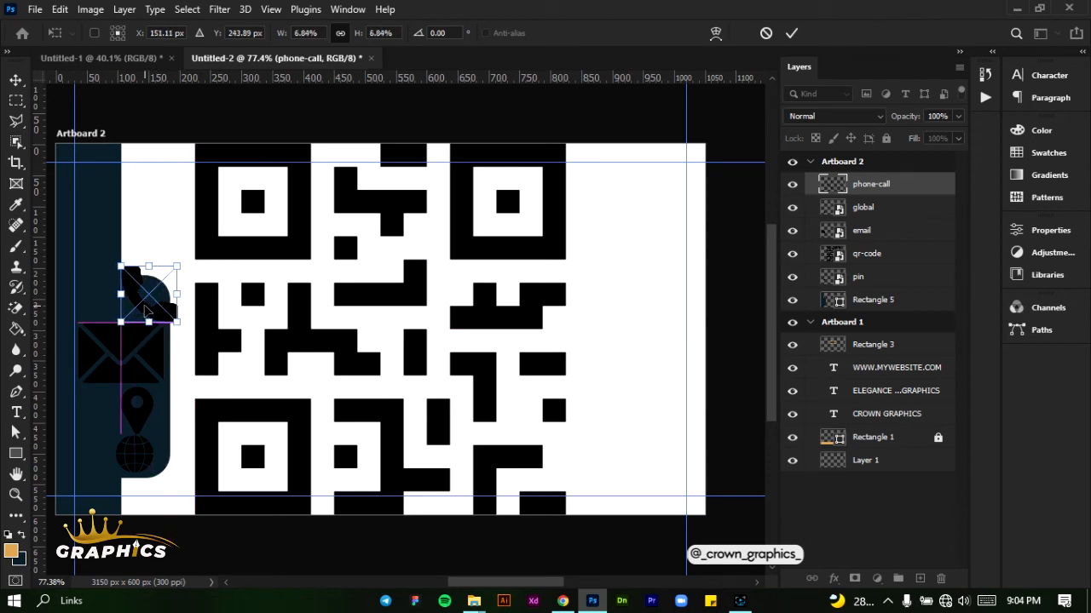
click(792, 32)
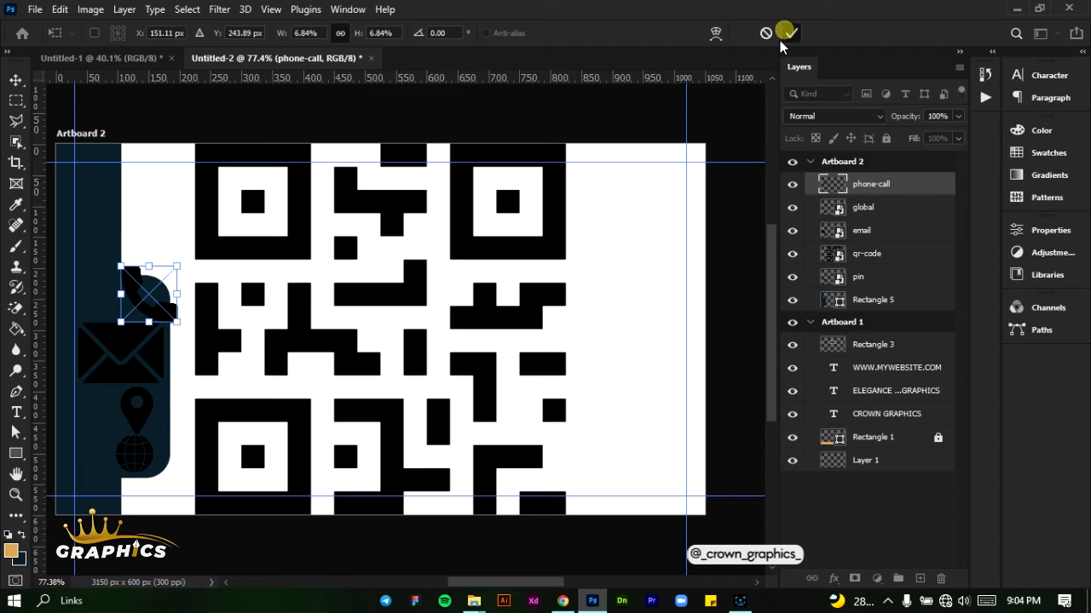
Scale the QR code to about 7.66% and place it in the right half of the card's white area
click(371, 305)
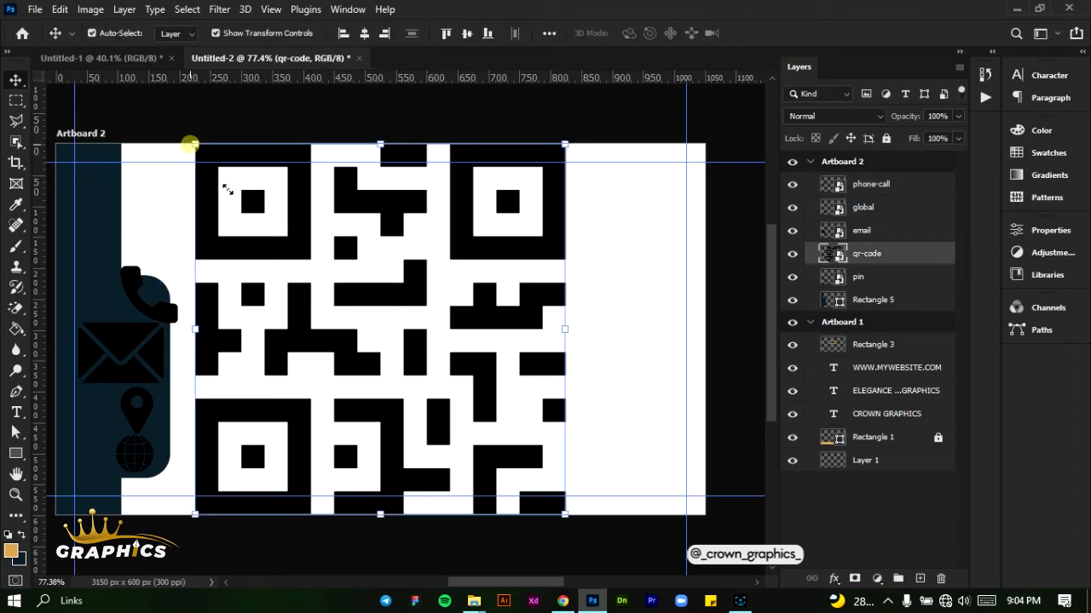
drag(227, 189, 538, 315)
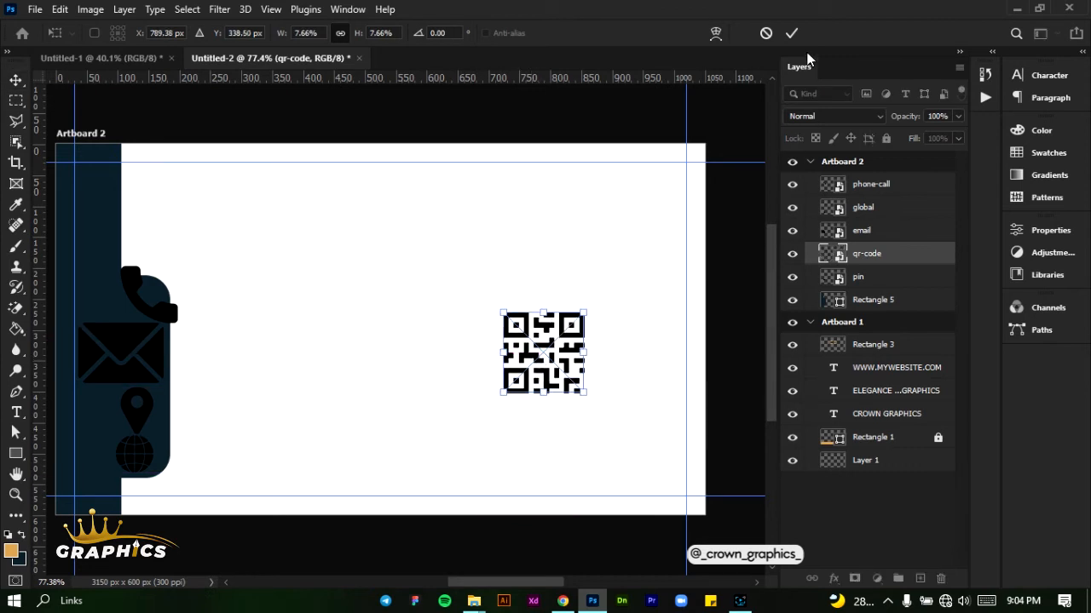
click(793, 32)
key(v)
Group the phone-call, global, email and pin layers, leaving the qr-code layer outside the group
click(162, 309)
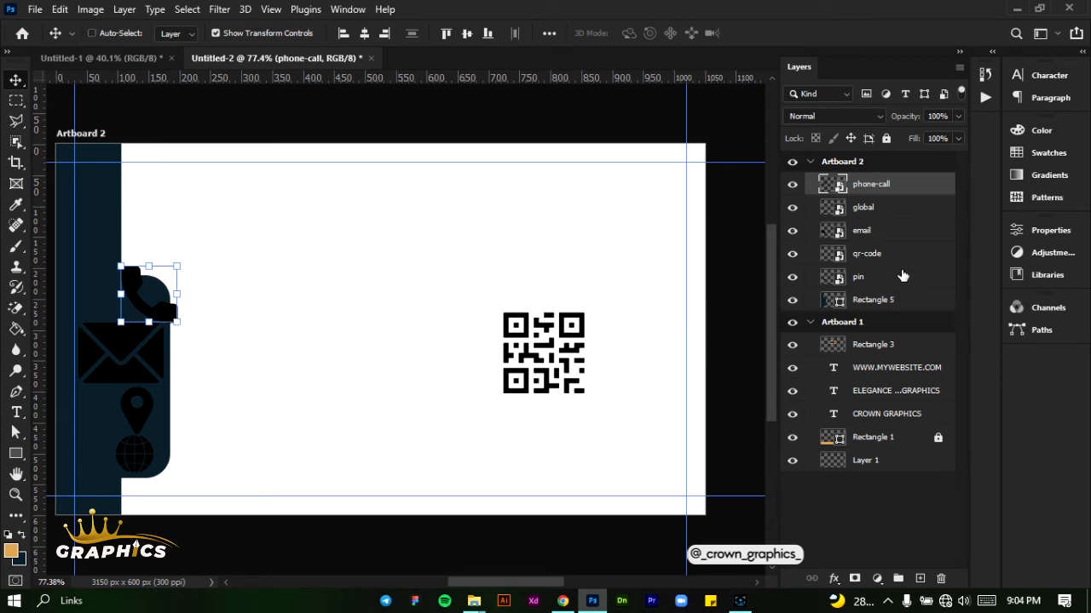
ctrl+click(903, 276)
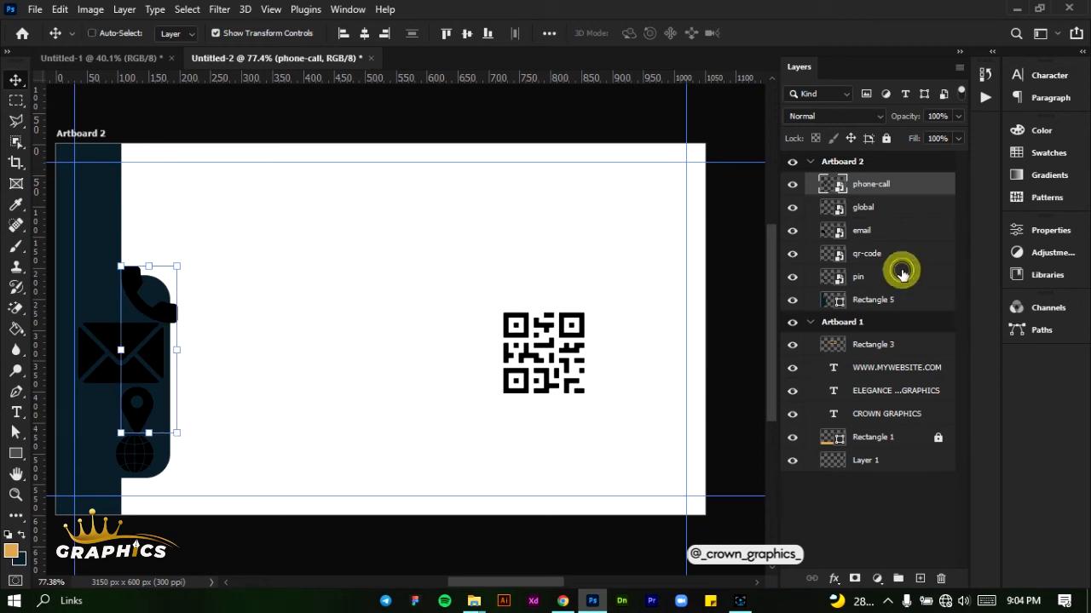
click(909, 192)
shift+click(897, 279)
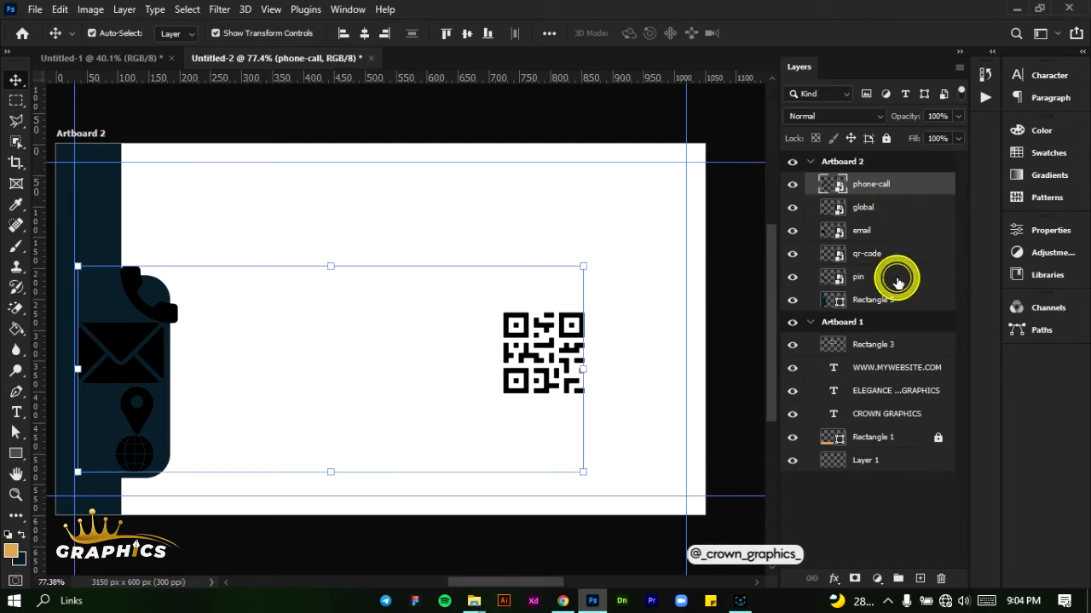
ctrl+click(899, 259)
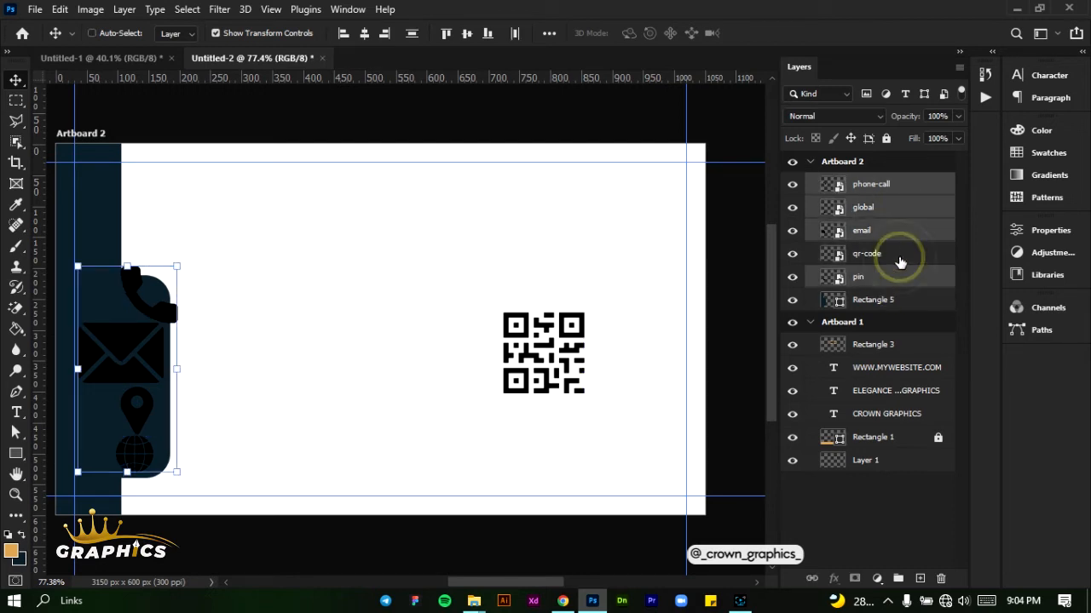
click(897, 579)
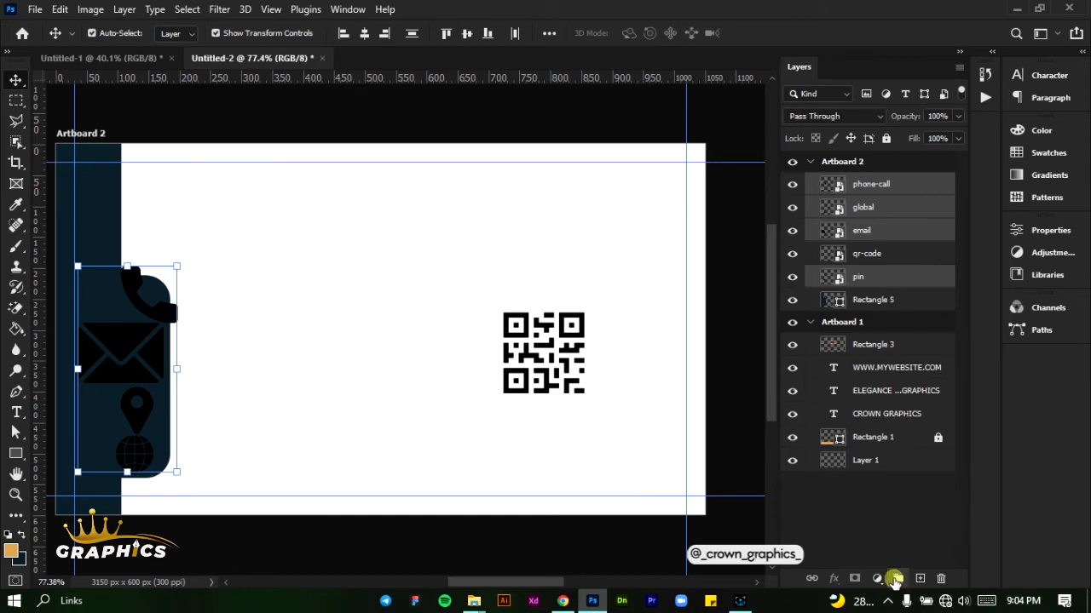
Apply a golden orange Color Overlay at 100% opacity in Normal mode to the icon group
click(831, 581)
click(879, 520)
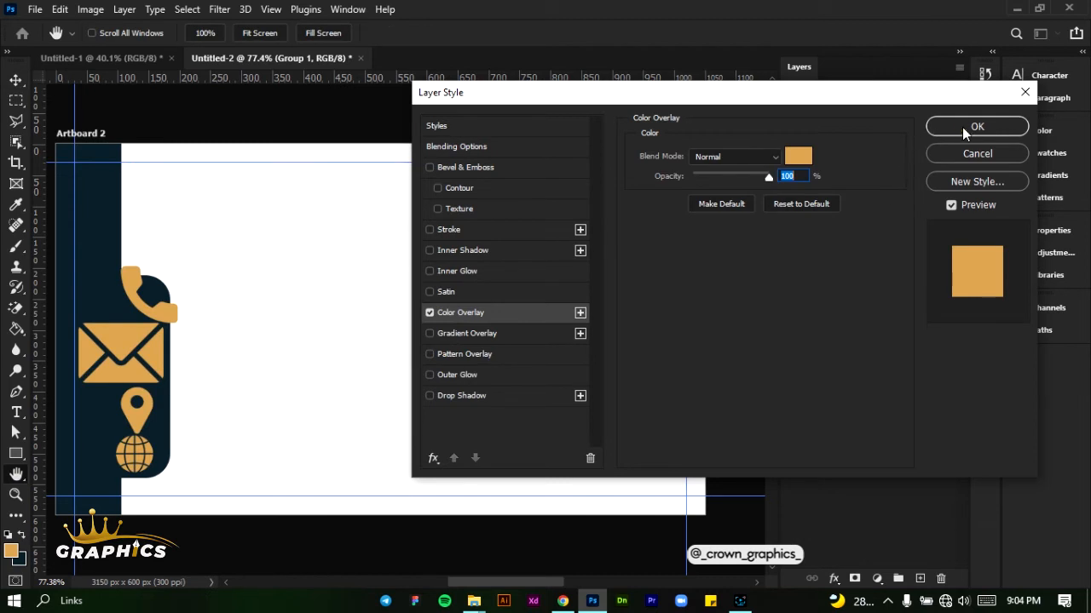
click(972, 127)
key(v)
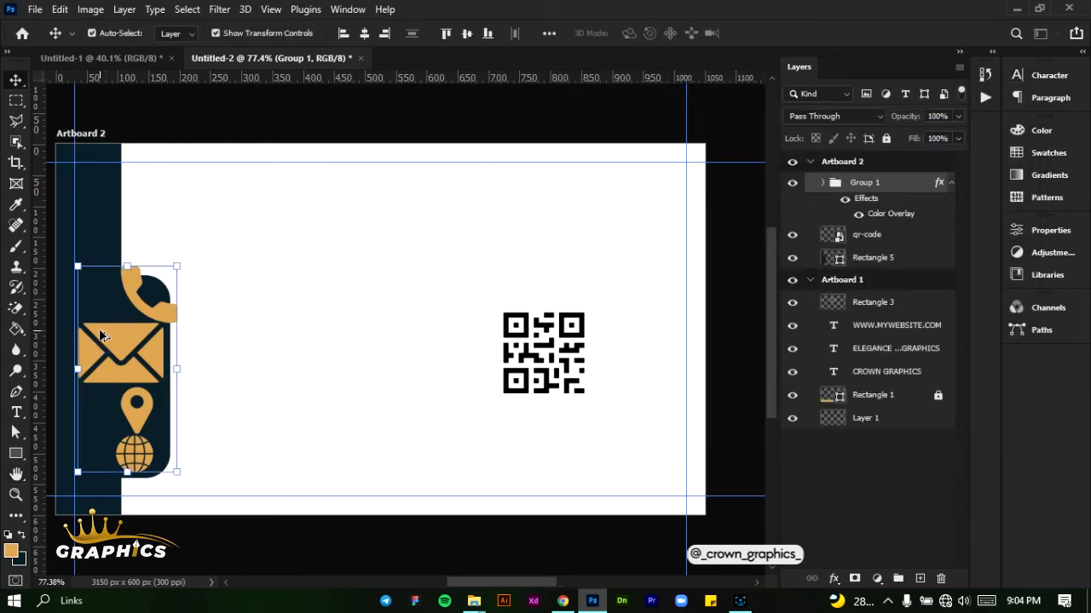
Lock the Rectangle 5 layer that holds the navy sidebar shape
scroll(99, 335, up, 5)
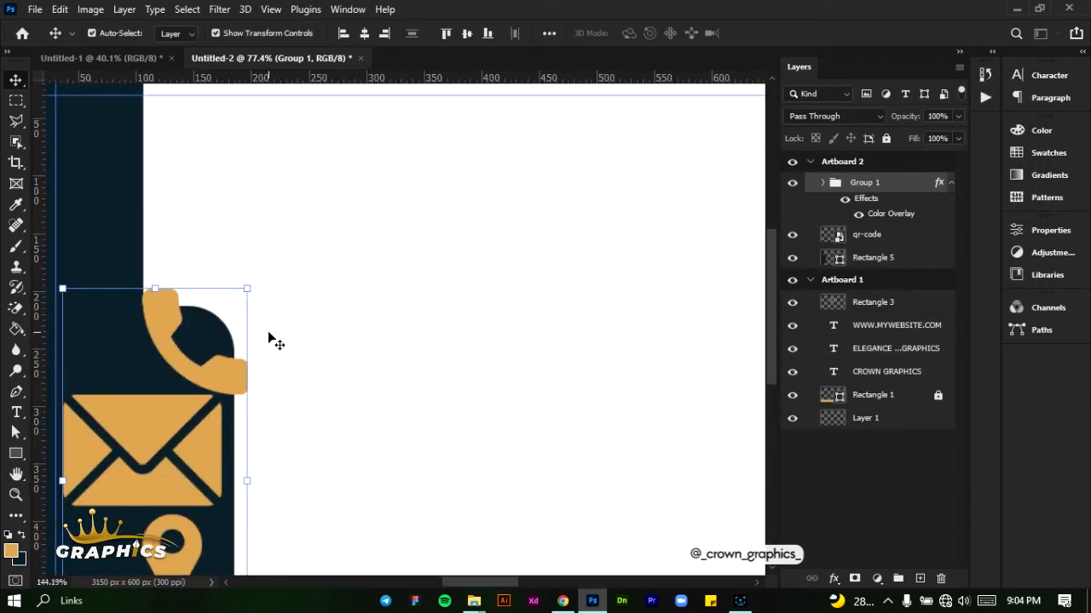
scroll(268, 335, down, 3)
click(188, 308)
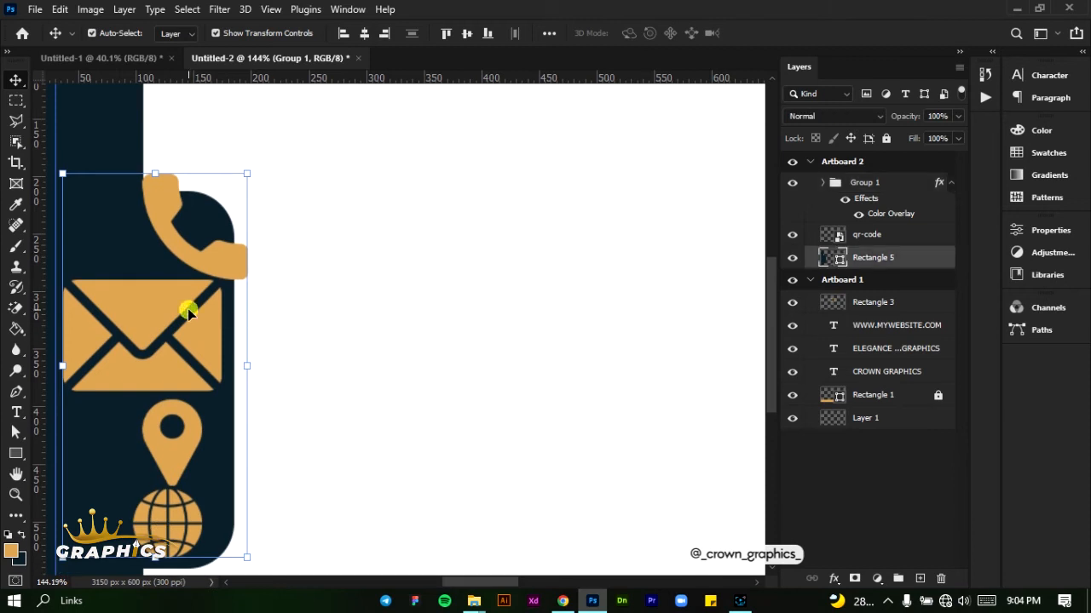
click(358, 312)
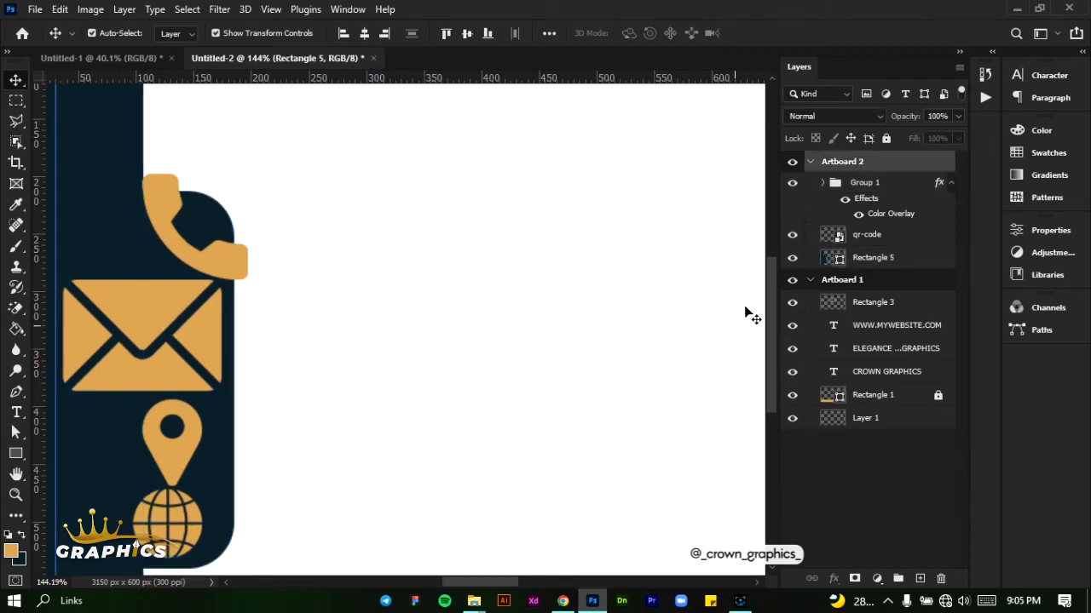
click(146, 328)
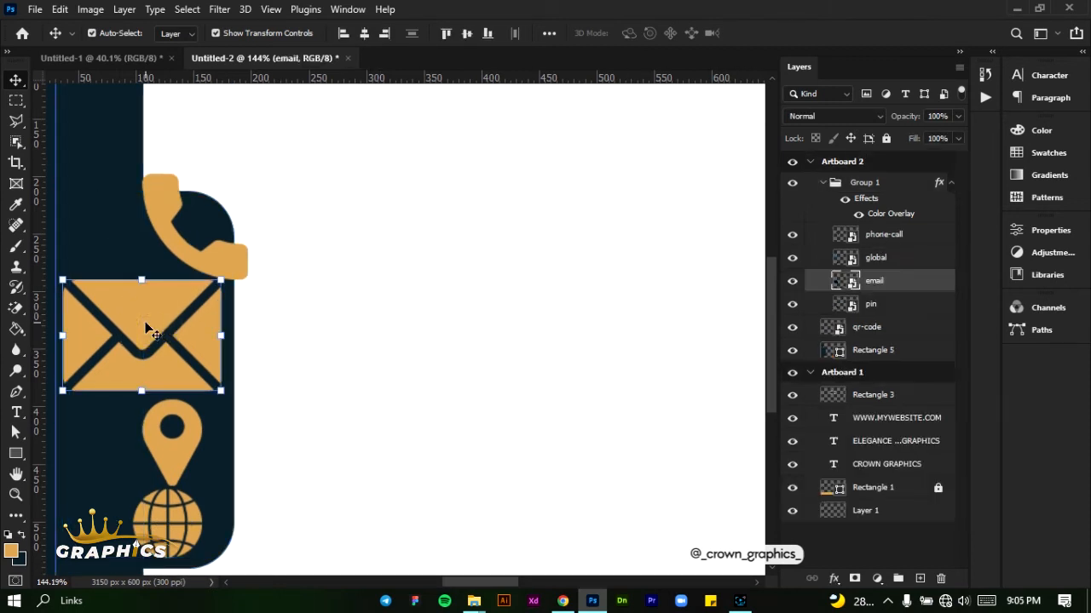
click(904, 356)
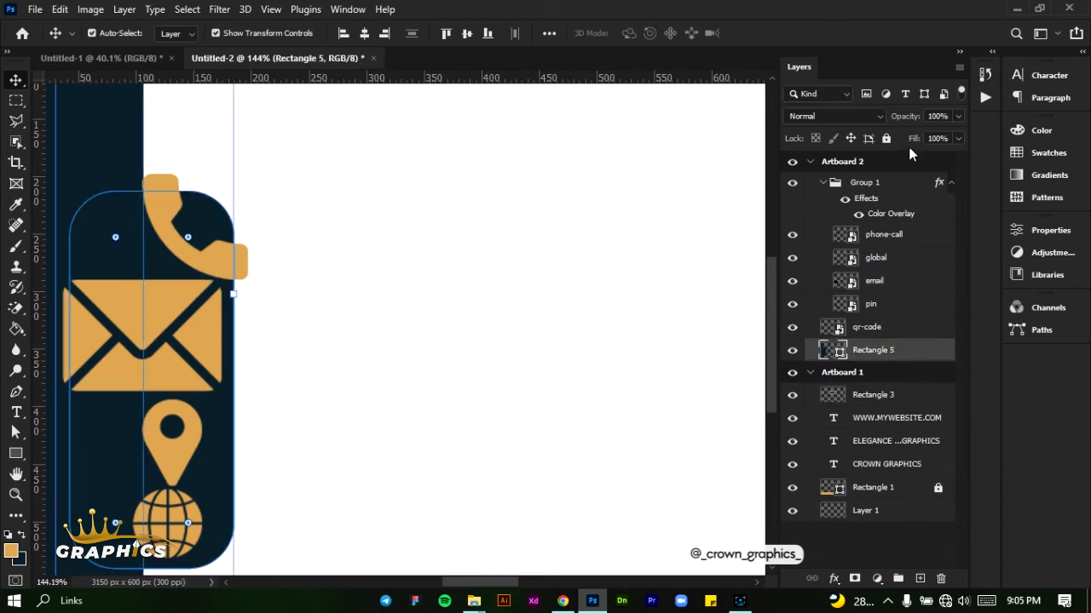
click(883, 139)
Scale the envelope icon to about 4.30% and shrink the phone icon so both fit inside the rounded navy tab
click(196, 347)
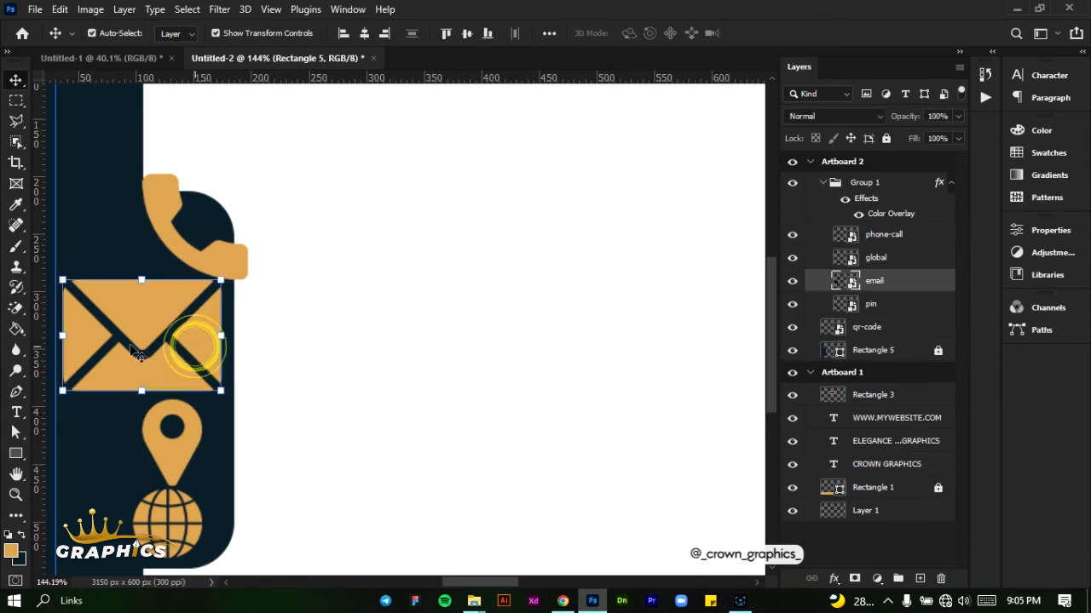
drag(64, 339, 141, 335)
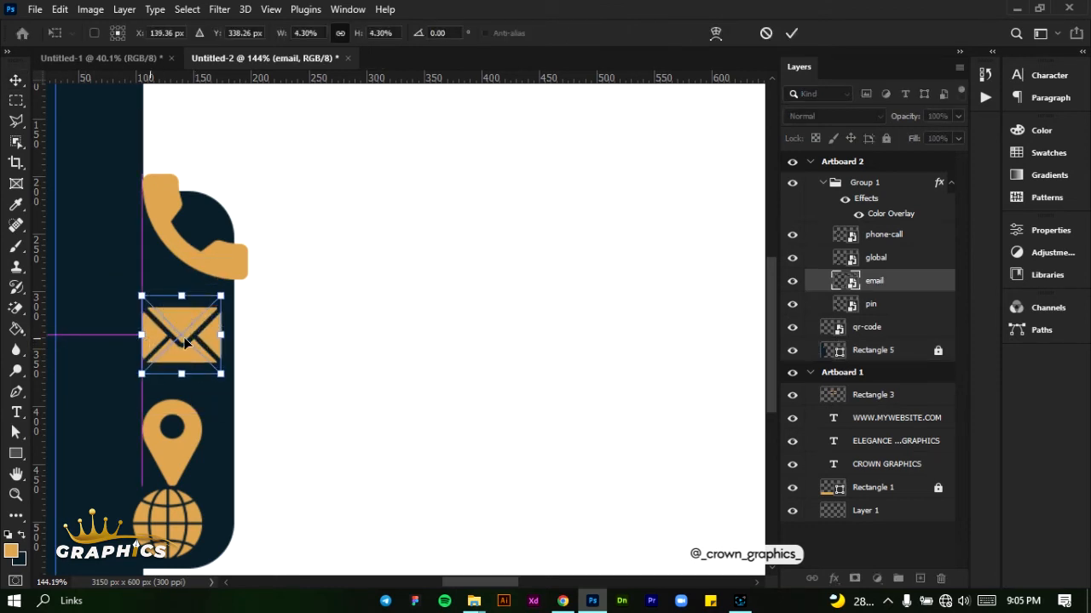
click(787, 32)
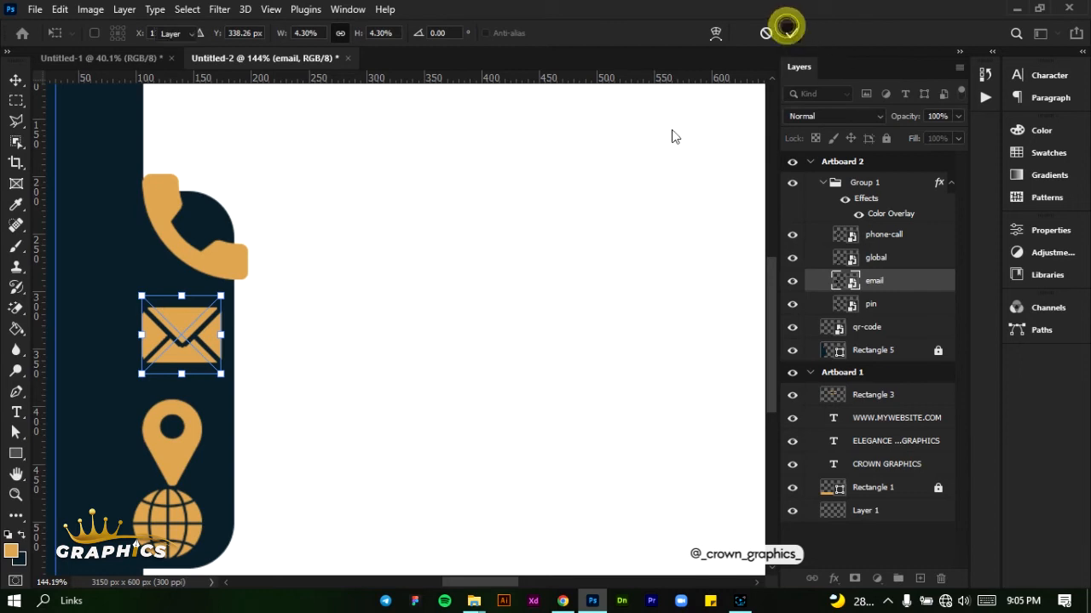
click(151, 215)
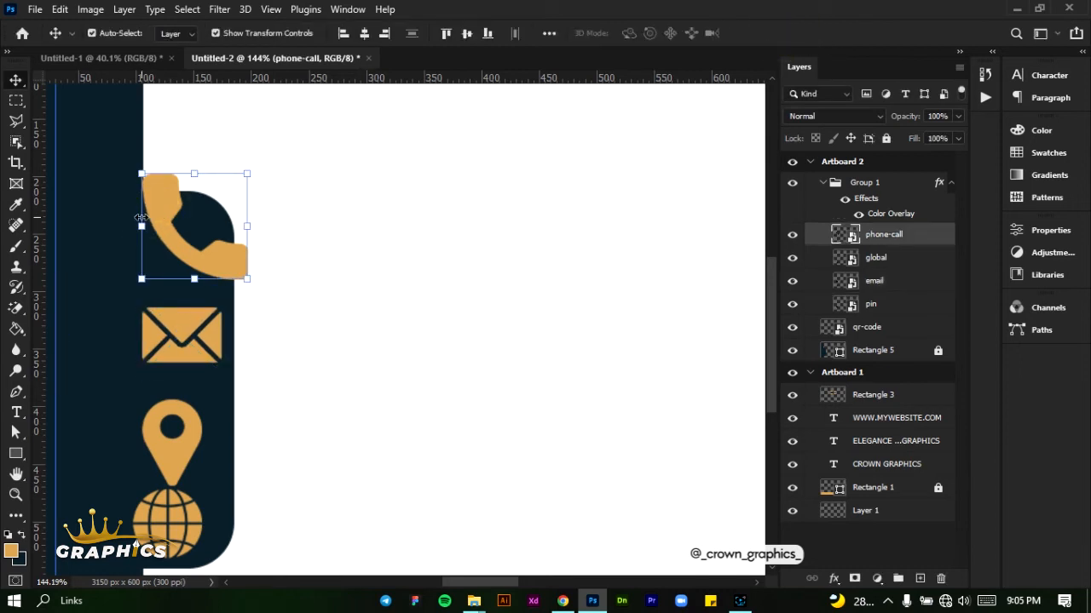
drag(142, 226, 173, 220)
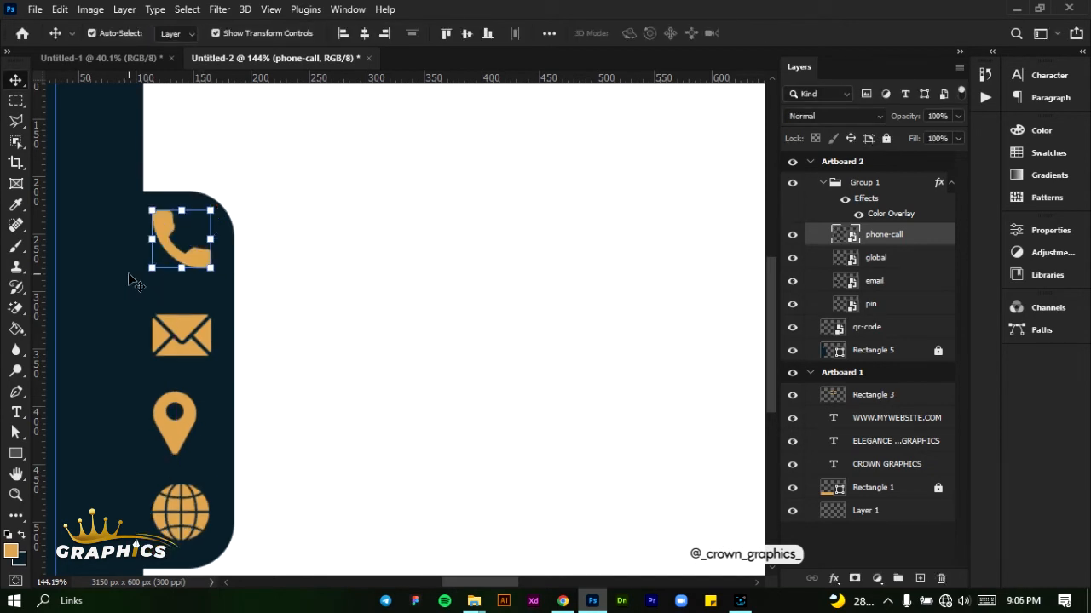
Arrange the phone, envelope, pin and globe icons in a centred vertical column inside the navy tab
drag(181, 248, 181, 247)
click(182, 339)
drag(176, 436, 184, 433)
drag(191, 489, 191, 492)
click(184, 434)
drag(206, 256, 205, 263)
click(787, 34)
Nudge the envelope icon up slightly and centre the pin icon beneath it
click(207, 262)
drag(194, 335, 194, 330)
click(192, 426)
scroll(170, 379, up, 4)
drag(239, 446, 236, 446)
click(786, 34)
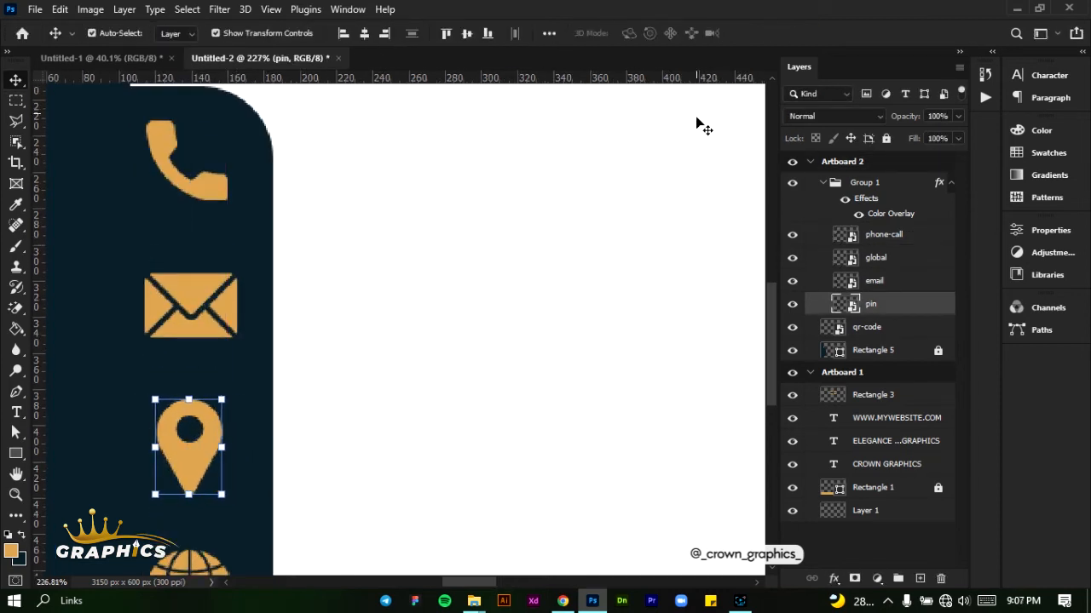
Collapse the icon group in the layer list and try locking it
scroll(426, 255, down, 2)
click(207, 137)
scroll(343, 330, down, 3)
click(190, 455)
scroll(447, 294, down, 5)
scroll(557, 292, right, 5)
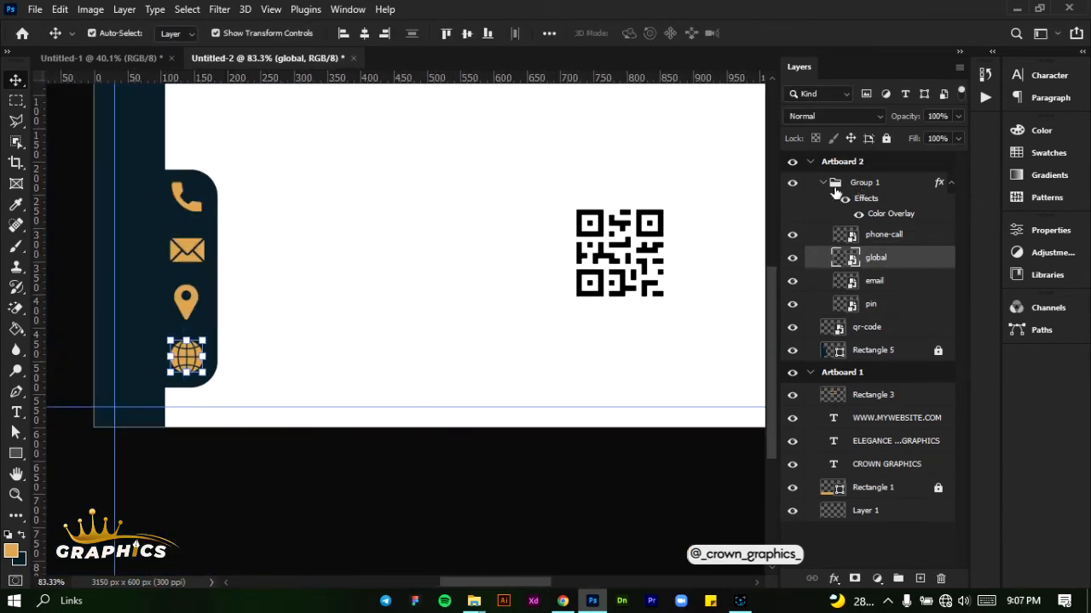
click(828, 182)
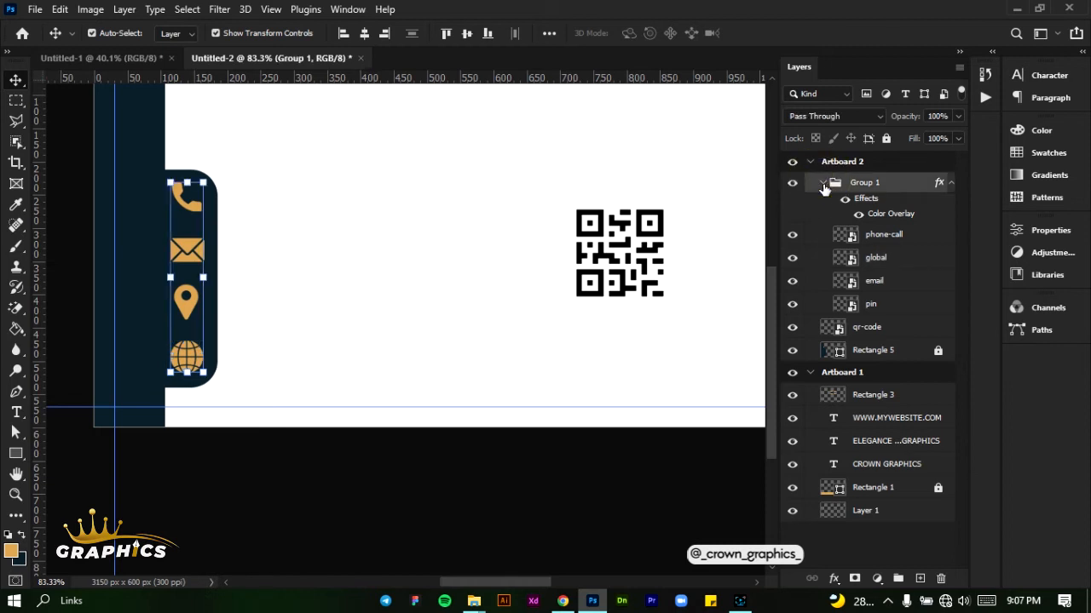
click(823, 182)
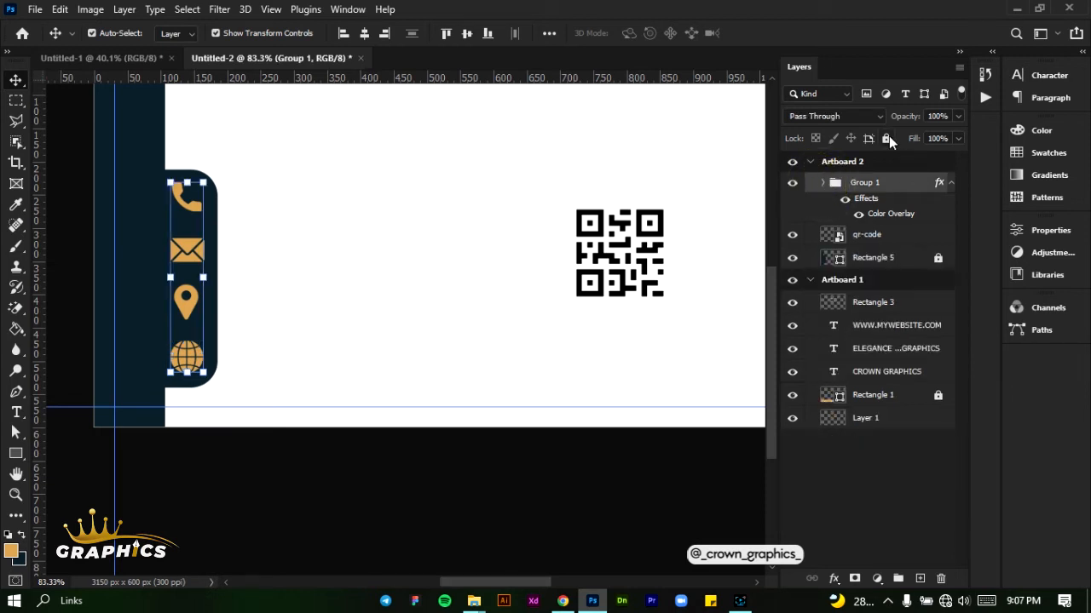
click(887, 138)
key(ctrl+z)
Scale the QR code to about 7.02% and shift it closer to the card's right margin and slightly down
scroll(526, 355, right, 1)
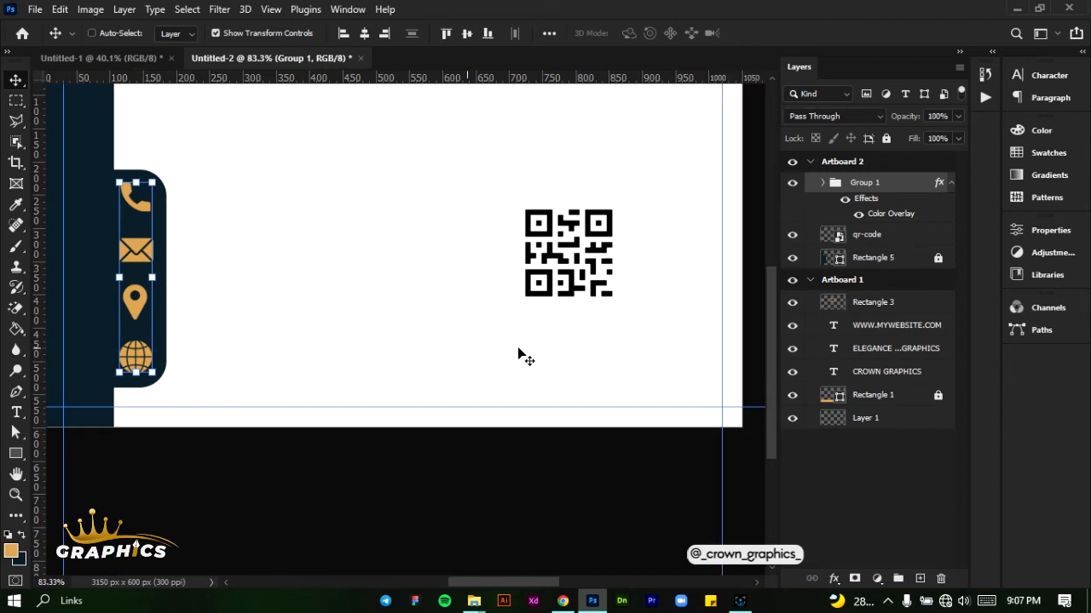
scroll(569, 354, up, 1)
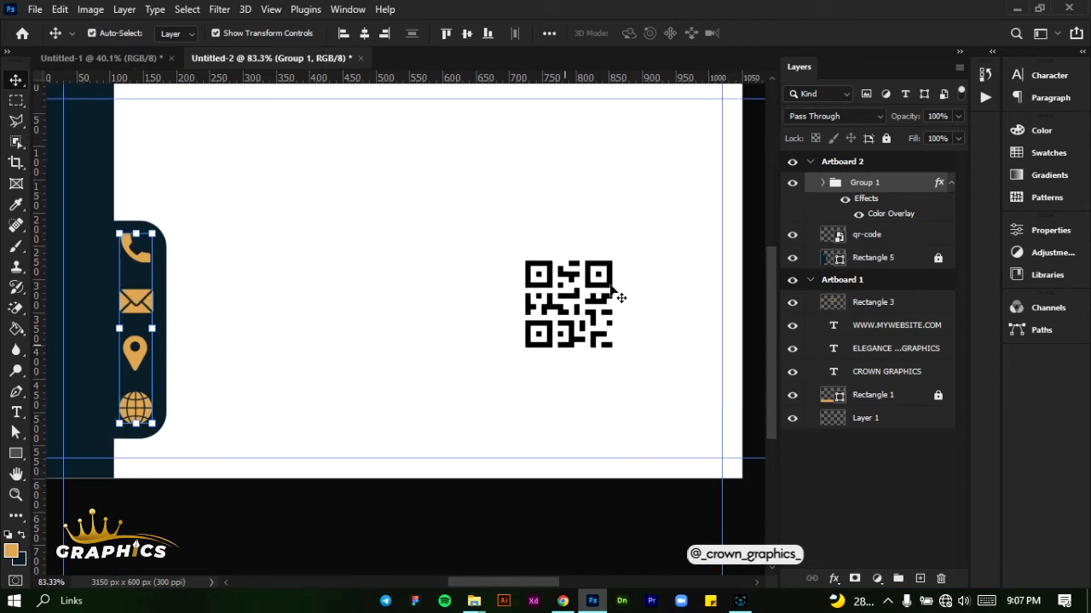
drag(601, 290, 641, 290)
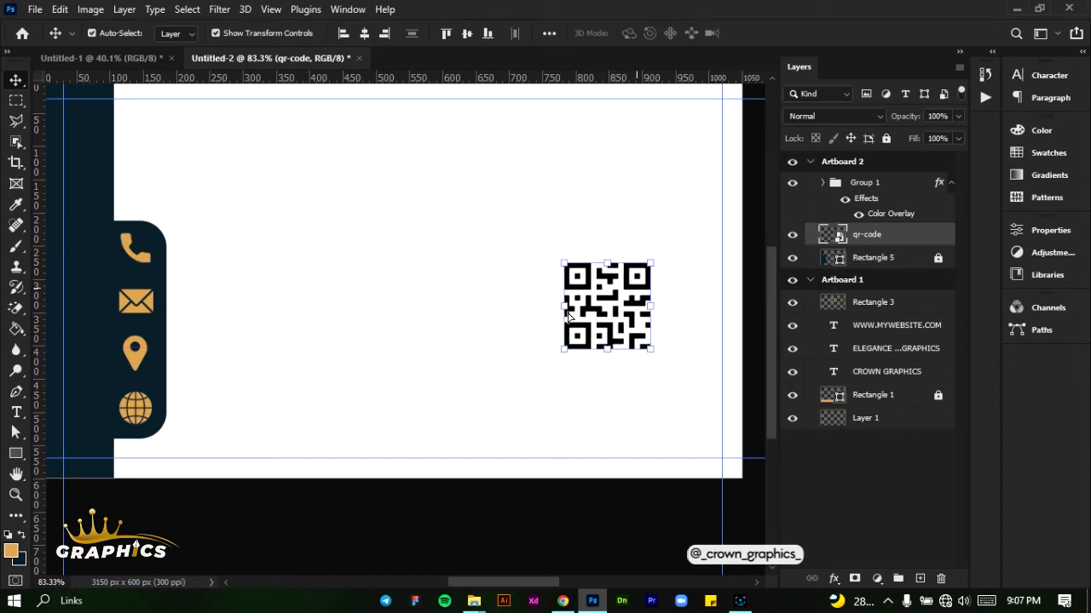
drag(562, 306, 571, 309)
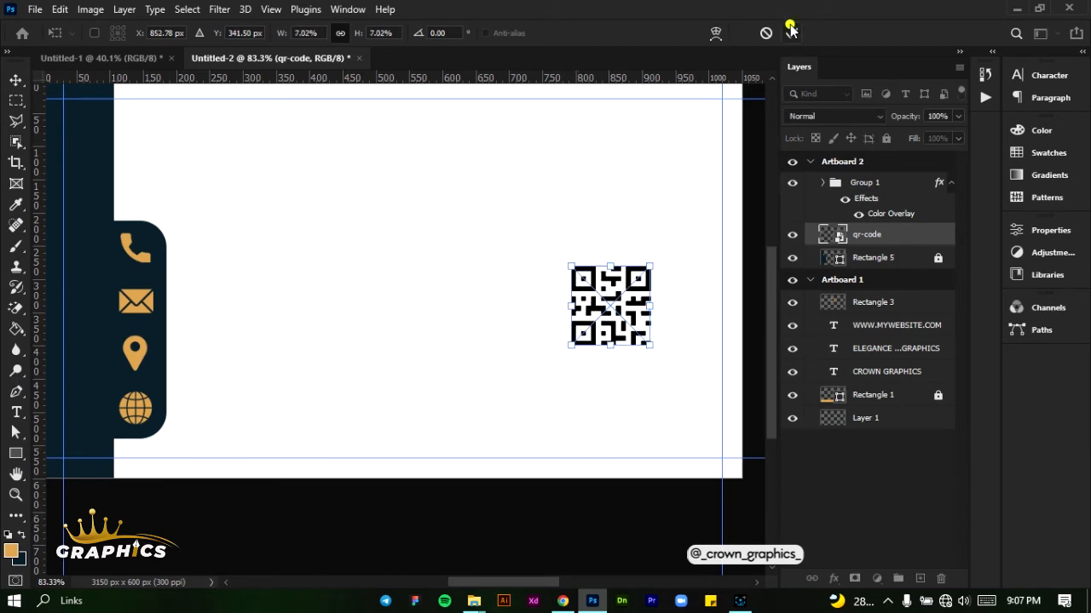
click(791, 30)
click(621, 307)
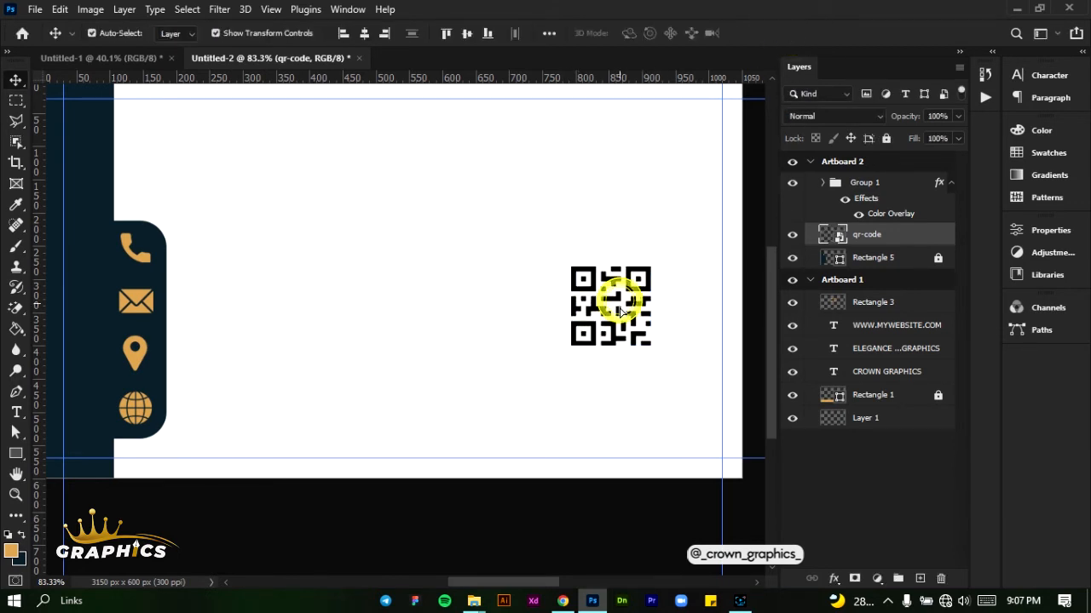
drag(620, 310, 620, 321)
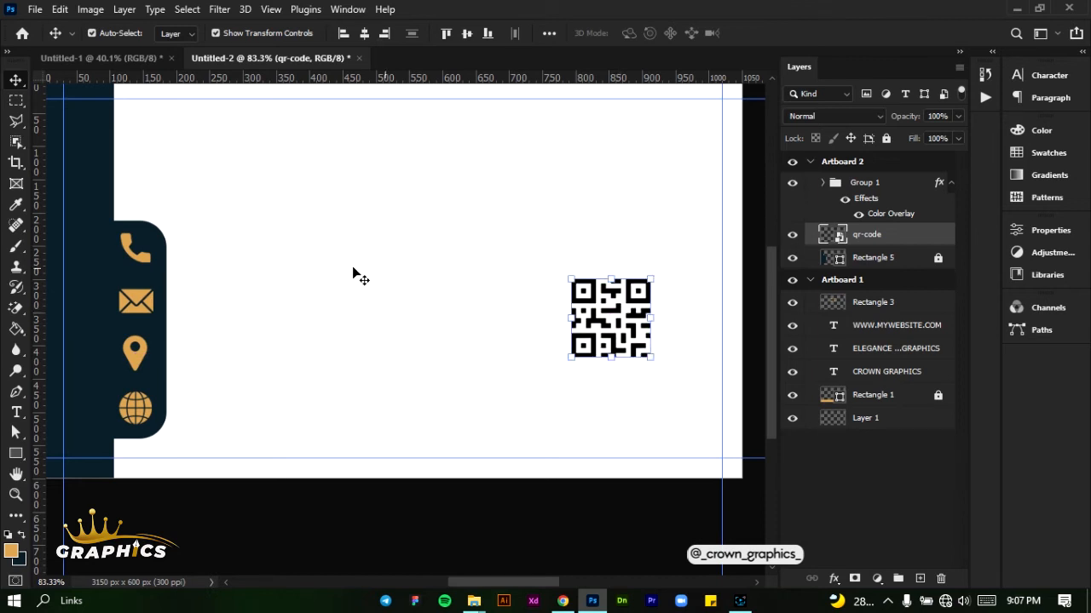
Draw a rounded rectangle about 145 × 139 px with 40 px corners over the QR code and fill it white
click(16, 453)
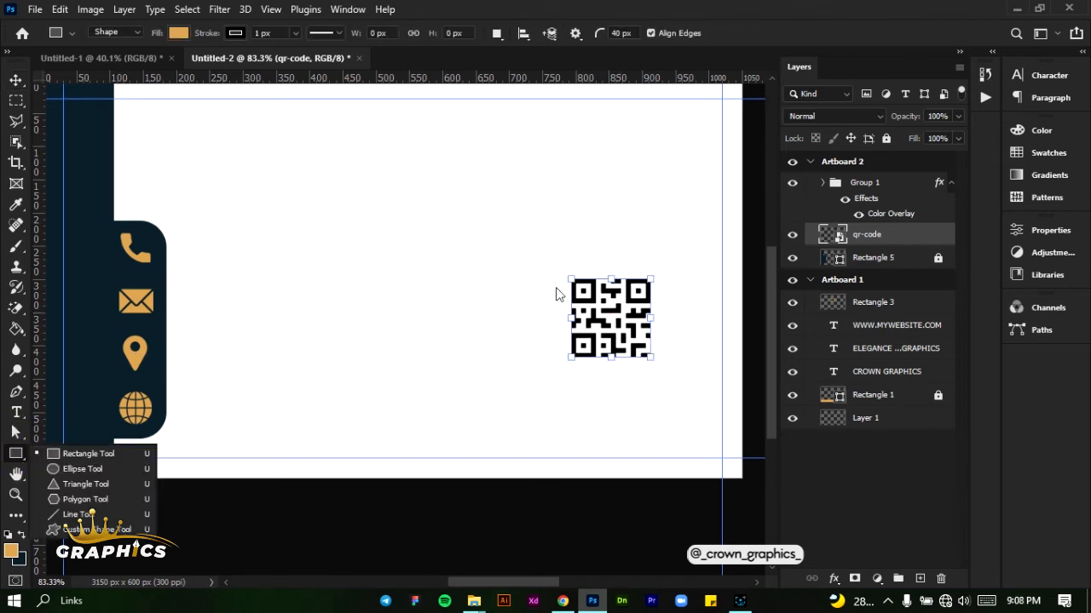
drag(564, 275, 658, 368)
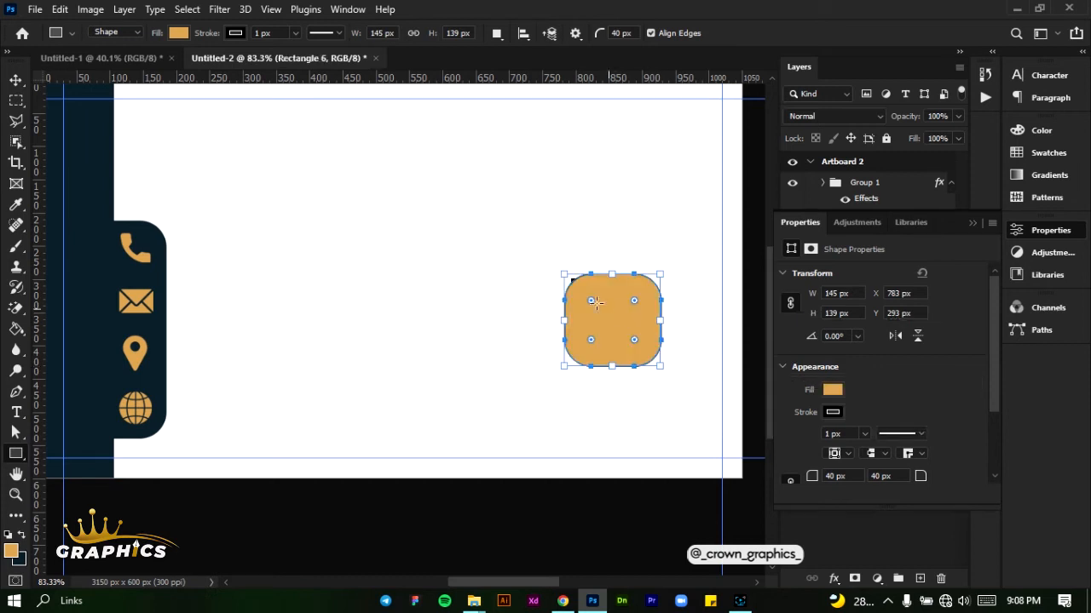
click(833, 392)
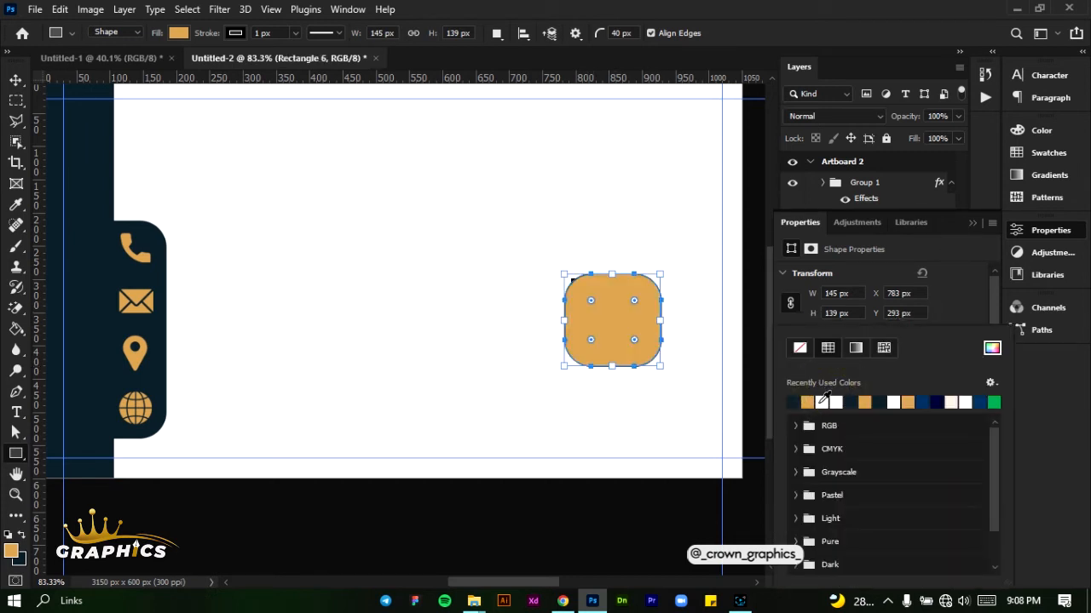
click(819, 403)
click(976, 301)
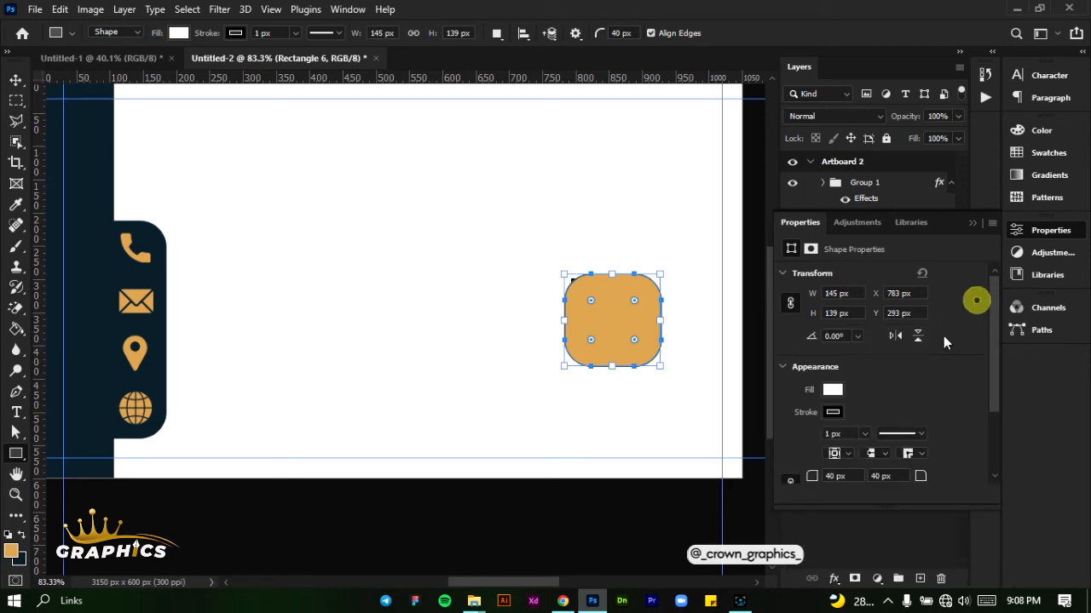
Give the white rounded rectangle a golden orange stroke 7 px wide
click(832, 413)
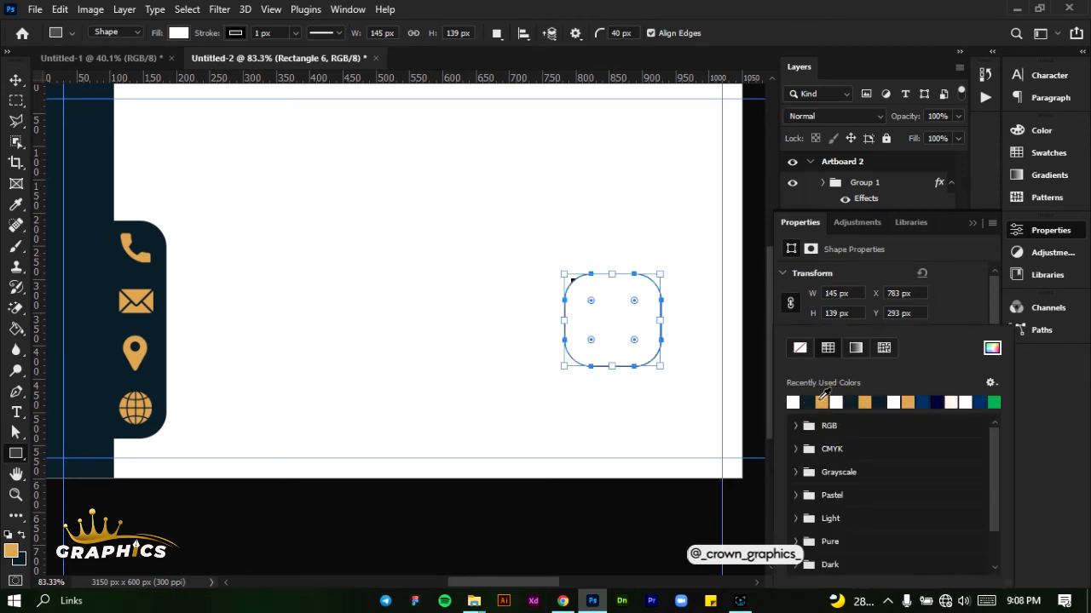
click(821, 403)
click(955, 313)
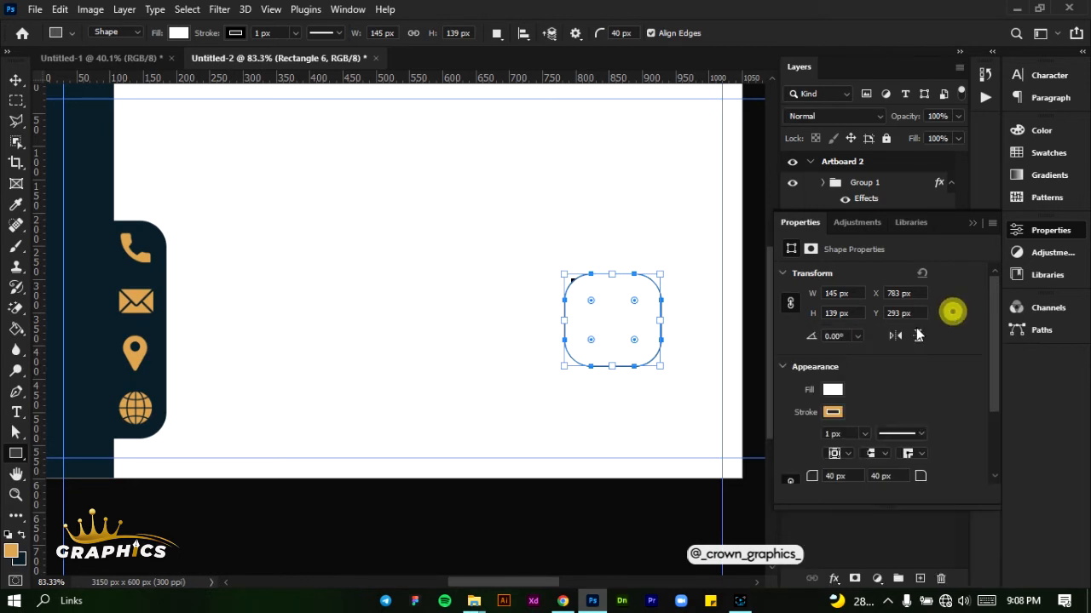
click(832, 433)
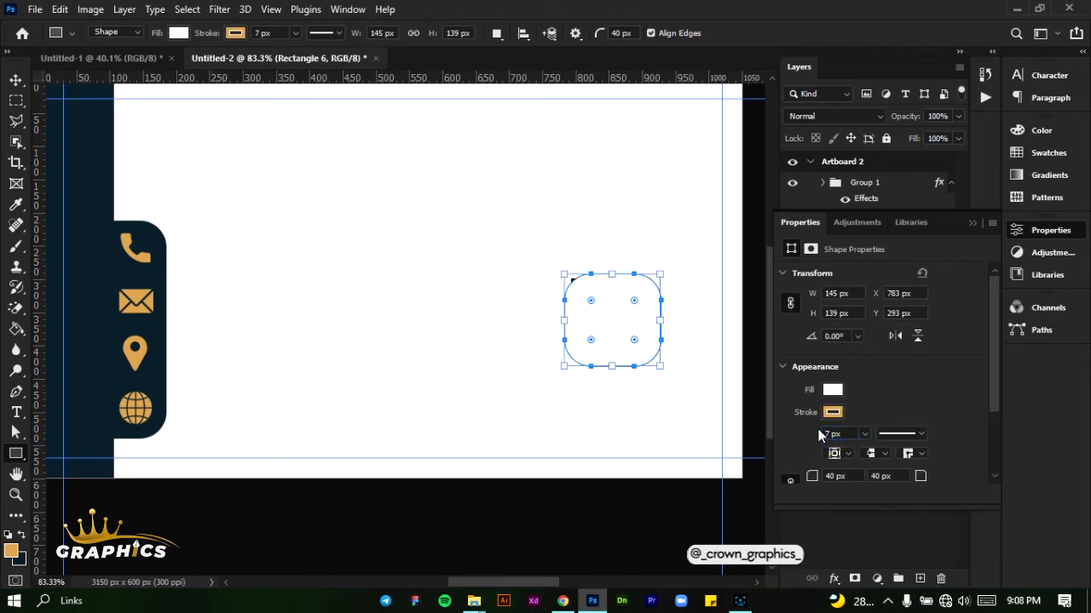
key(Return)
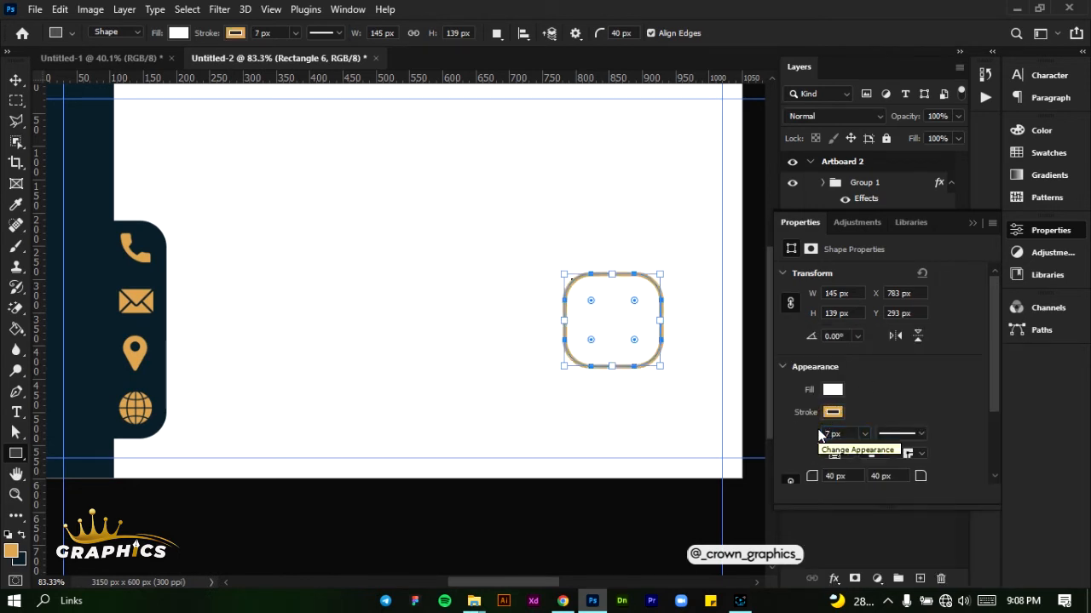
click(972, 223)
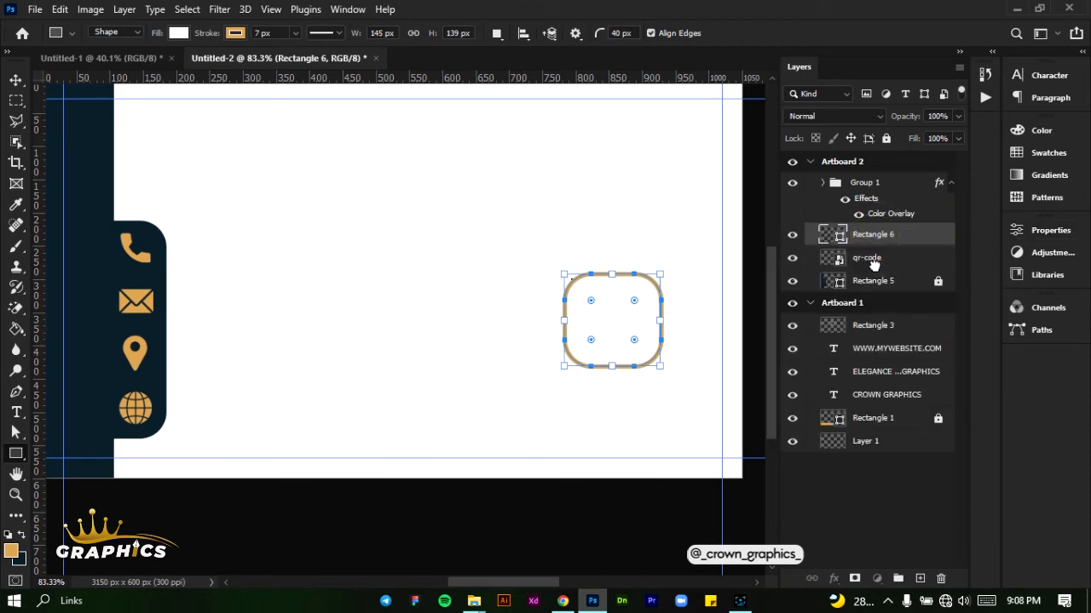
Place the Rectangle 6 frame beneath the qr-code layer and reduce its corner radius
drag(874, 264, 874, 269)
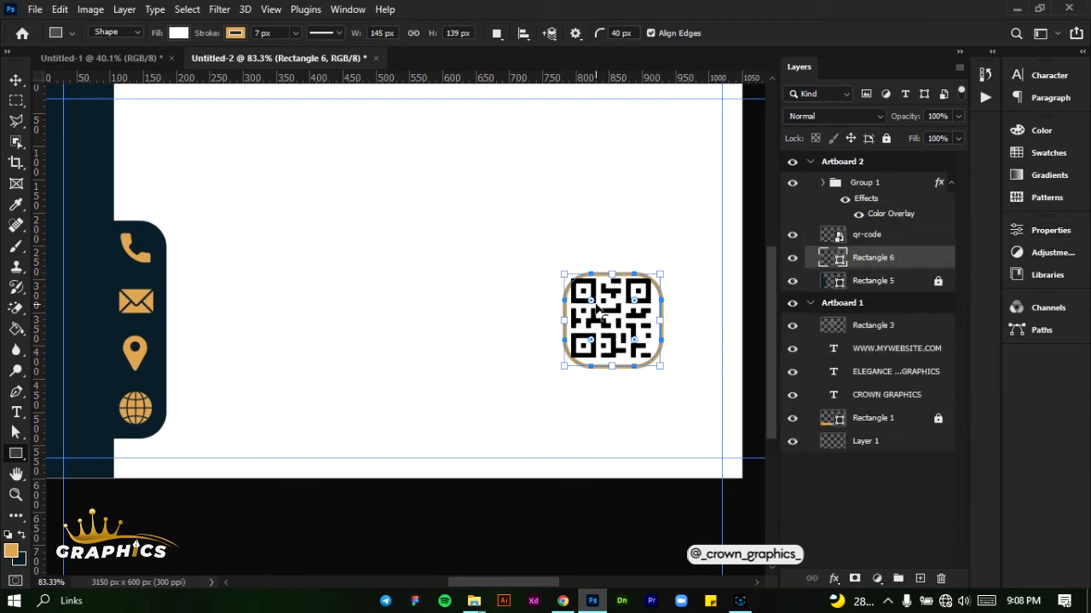
scroll(597, 307, up, 3)
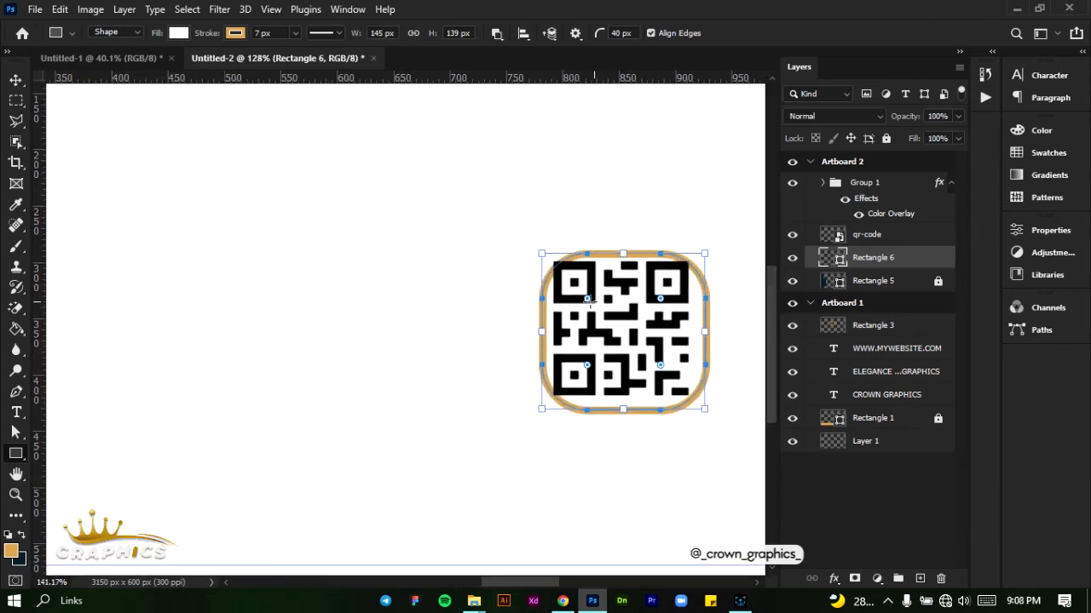
drag(587, 299, 565, 268)
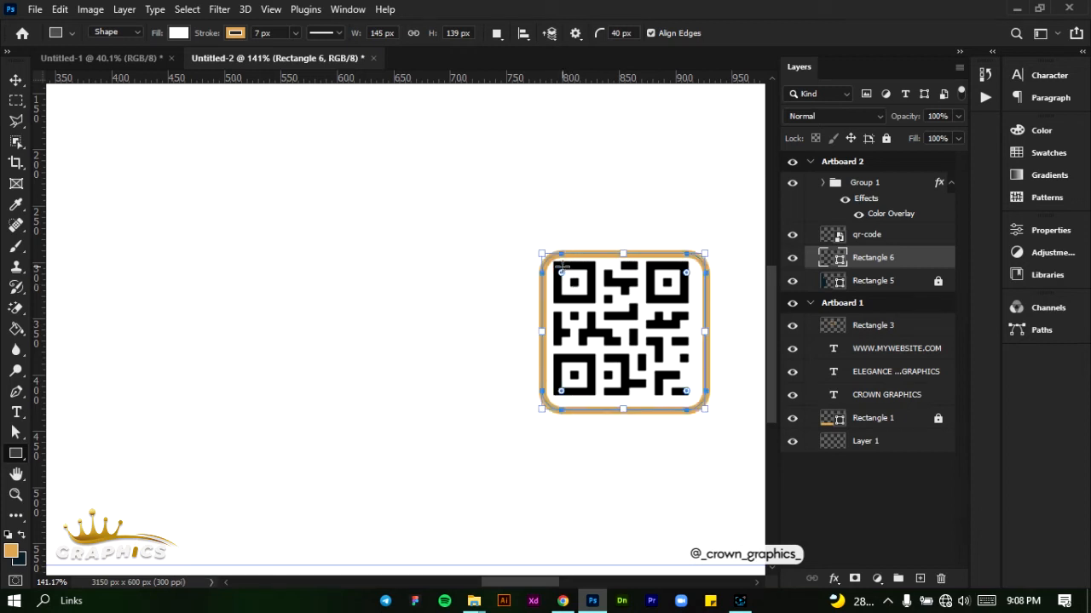
Centre the QR code within its golden orange frame and deselect it
click(15, 80)
click(592, 321)
mouse_move(592, 322)
mouse_down()
mouse_move(576, 312)
mouse_move(603, 308)
mouse_move(596, 328)
mouse_up()
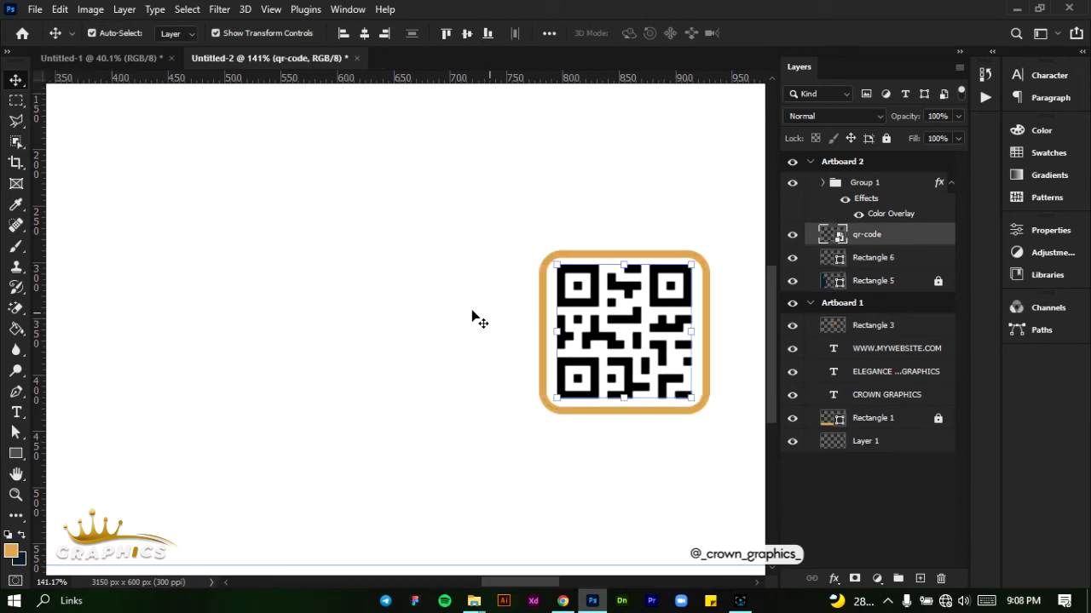
scroll(476, 319, down, 3)
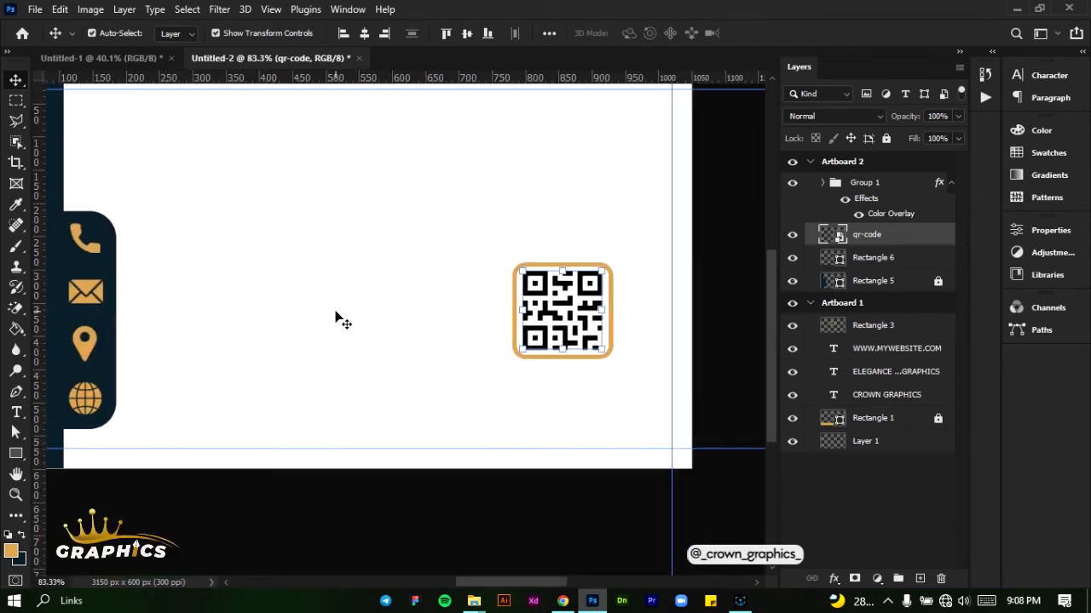
click(443, 309)
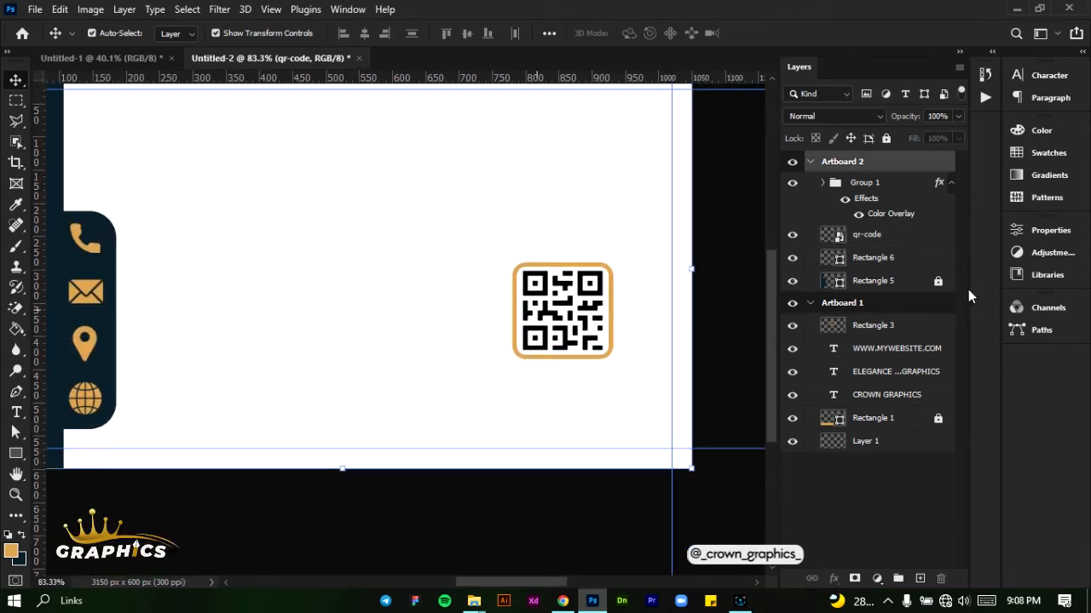
Group the qr-code layer together with its Rectangle 6 frame on Artboard 2
click(926, 247)
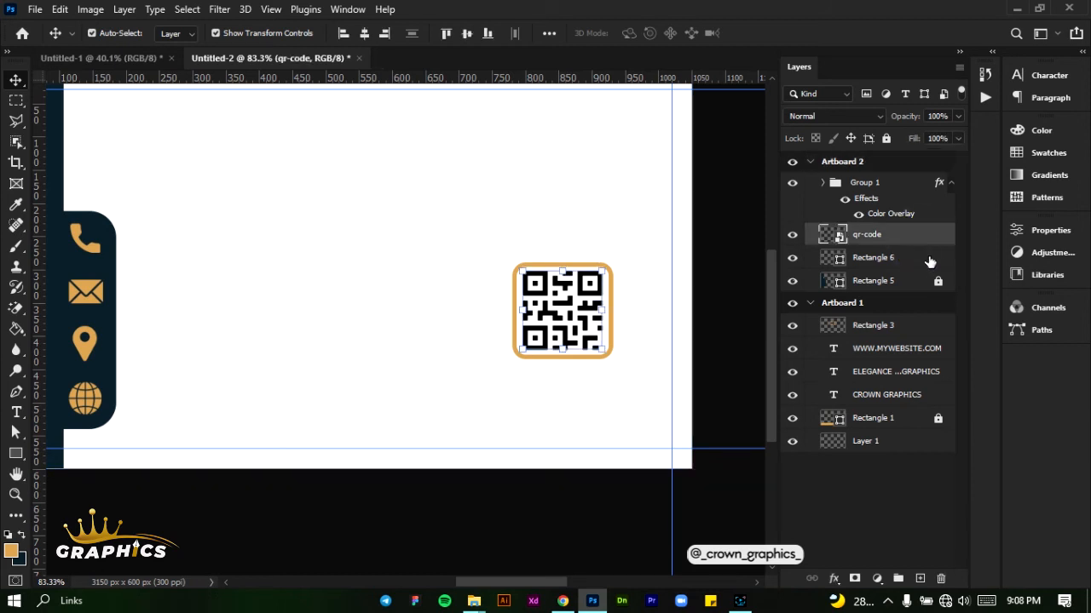
ctrl+click(929, 257)
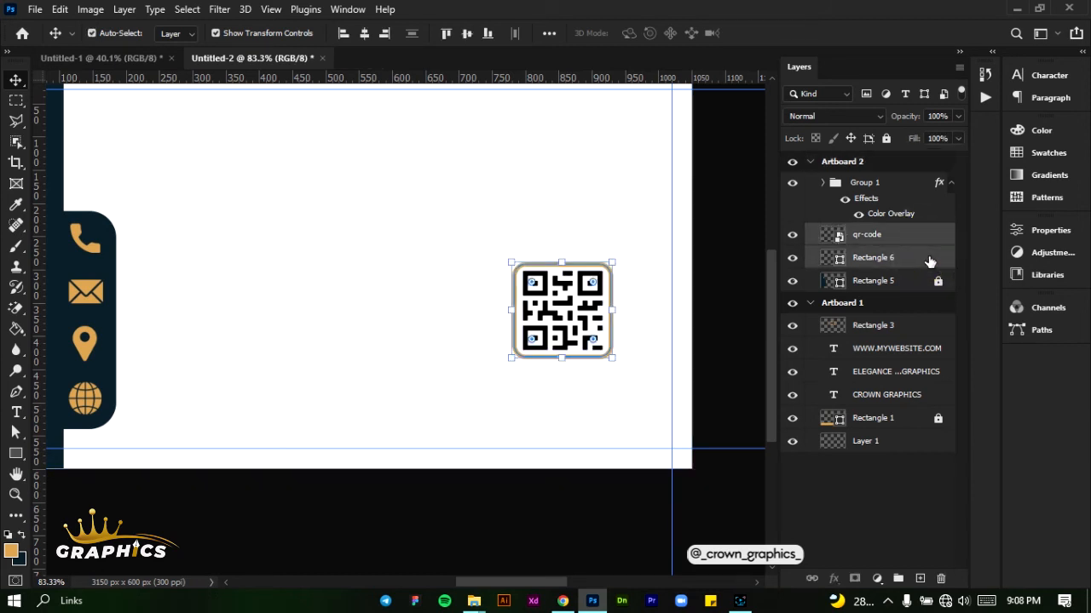
key(ctrl+g)
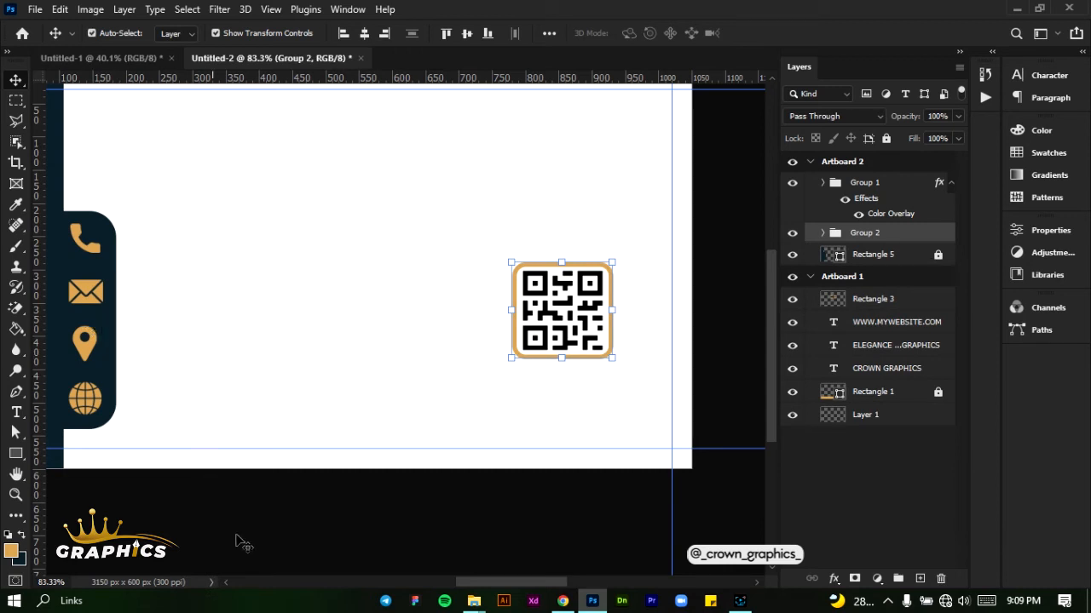
Add a text line in the upper white area of Artboard 2, above the contact icons, and enter the cardholder's name in capitals
drag(534, 586, 520, 587)
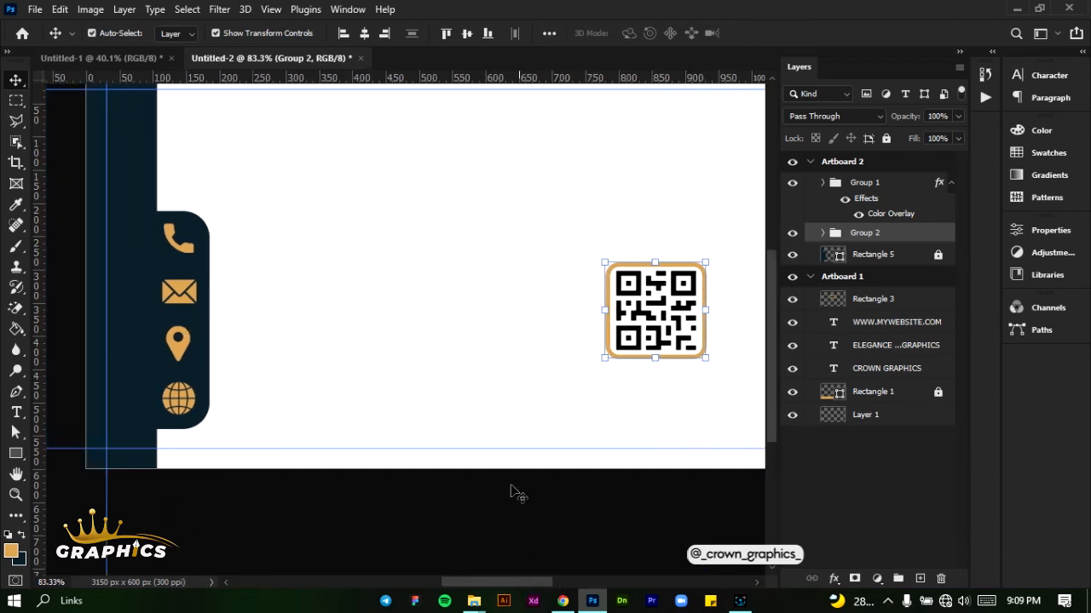
scroll(309, 368, up, 2)
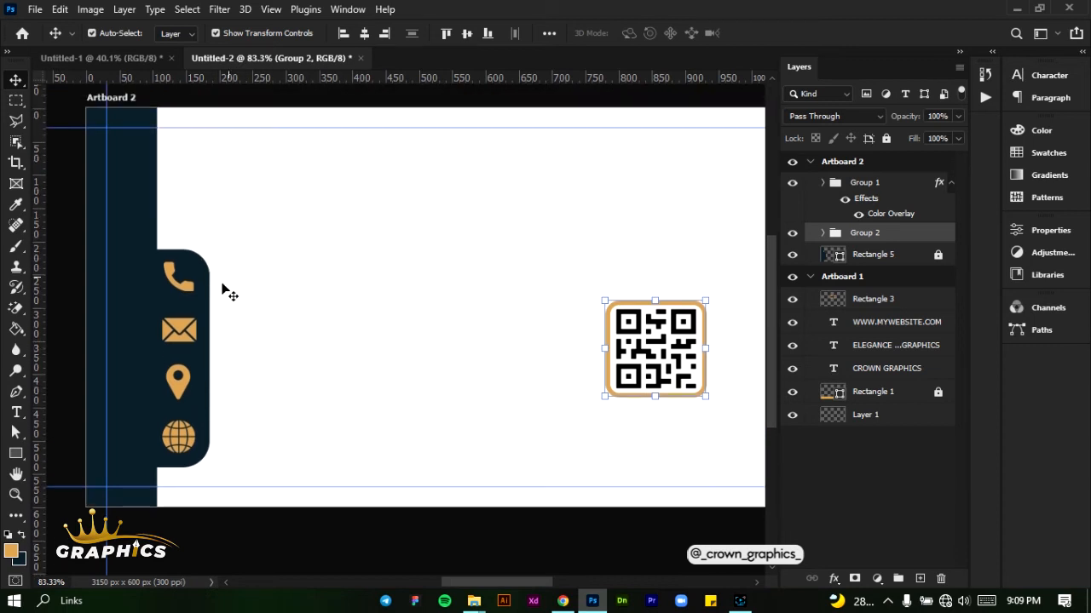
scroll(185, 394, up, 3)
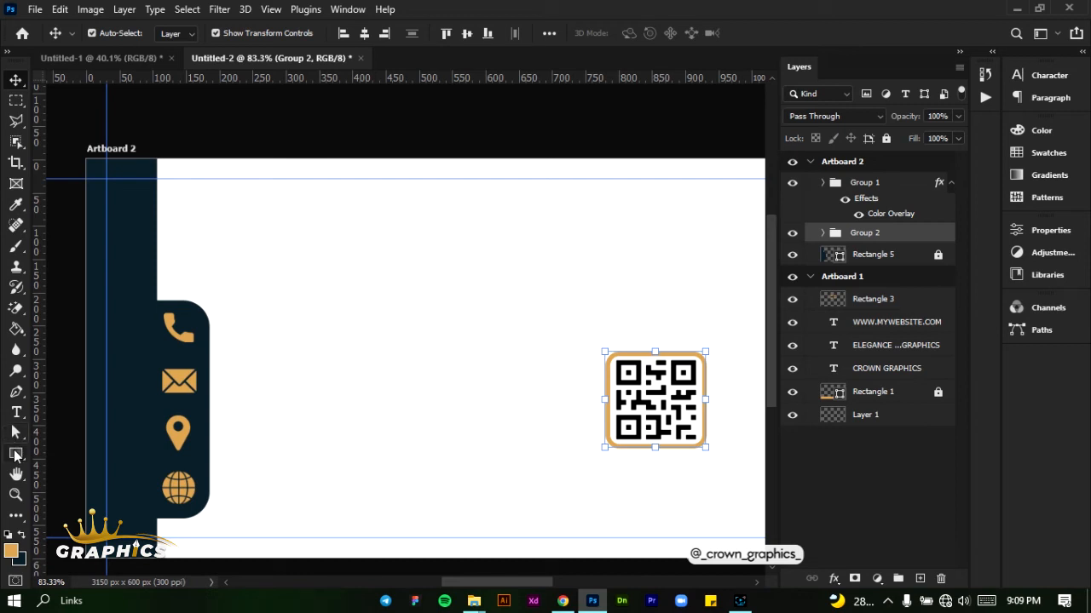
key(t)
click(267, 254)
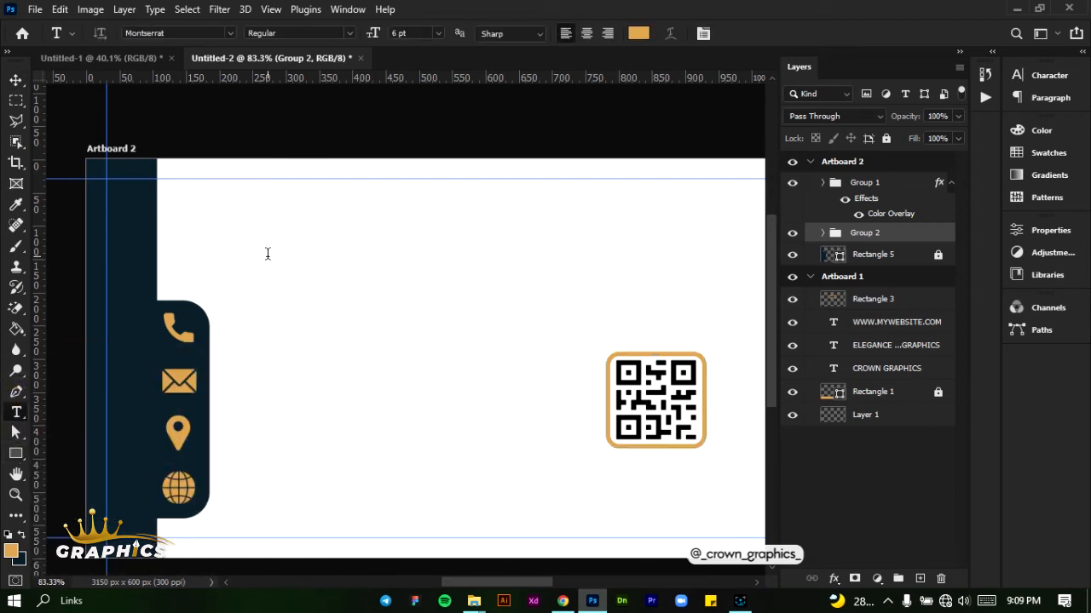
click(267, 253)
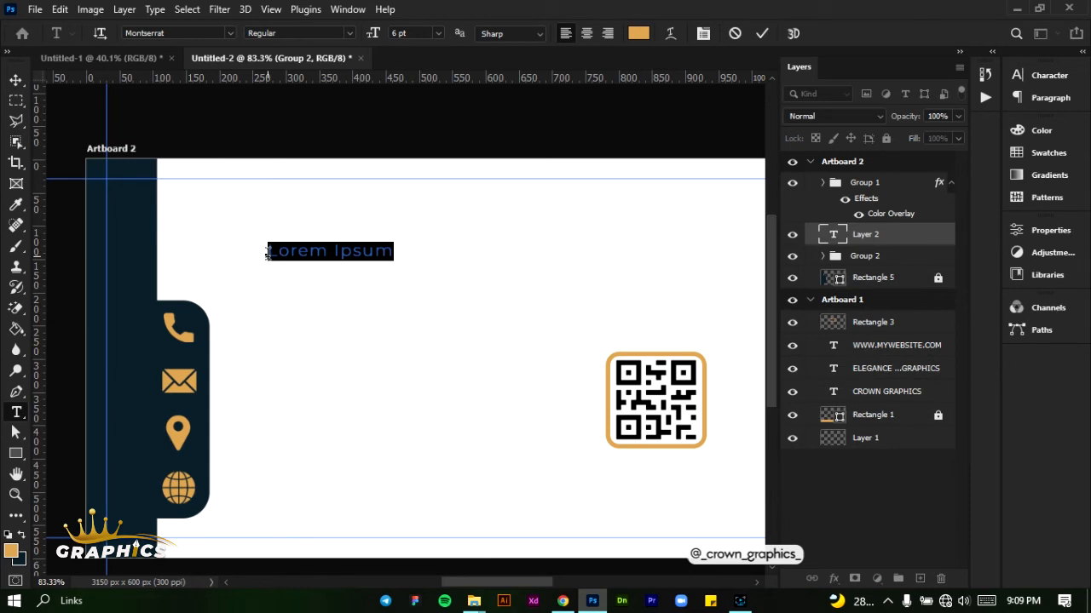
click(269, 253)
key(ctrl+a)
text(ZAKA)
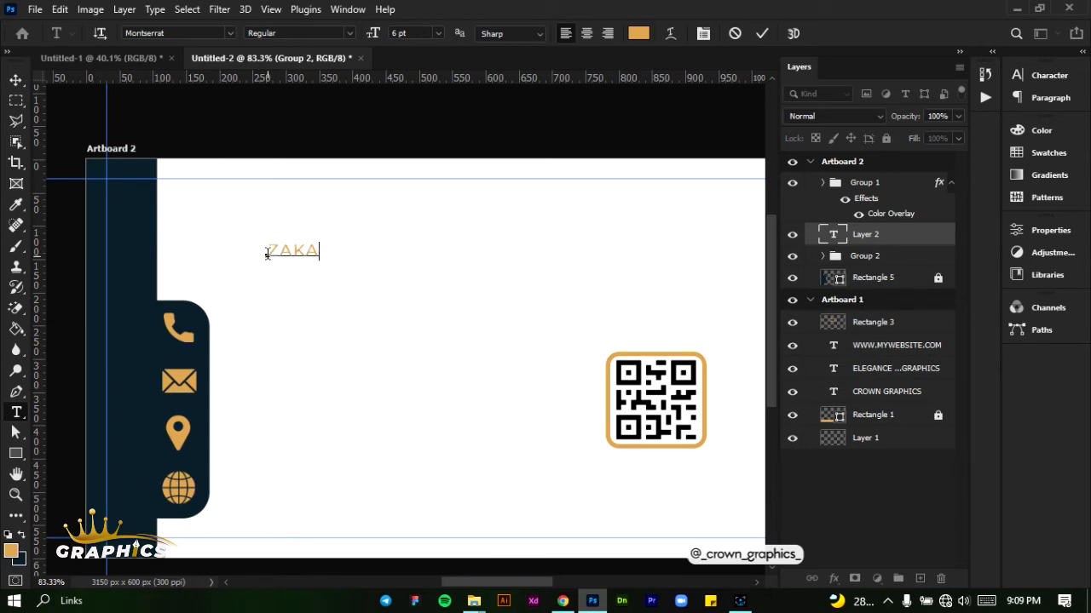
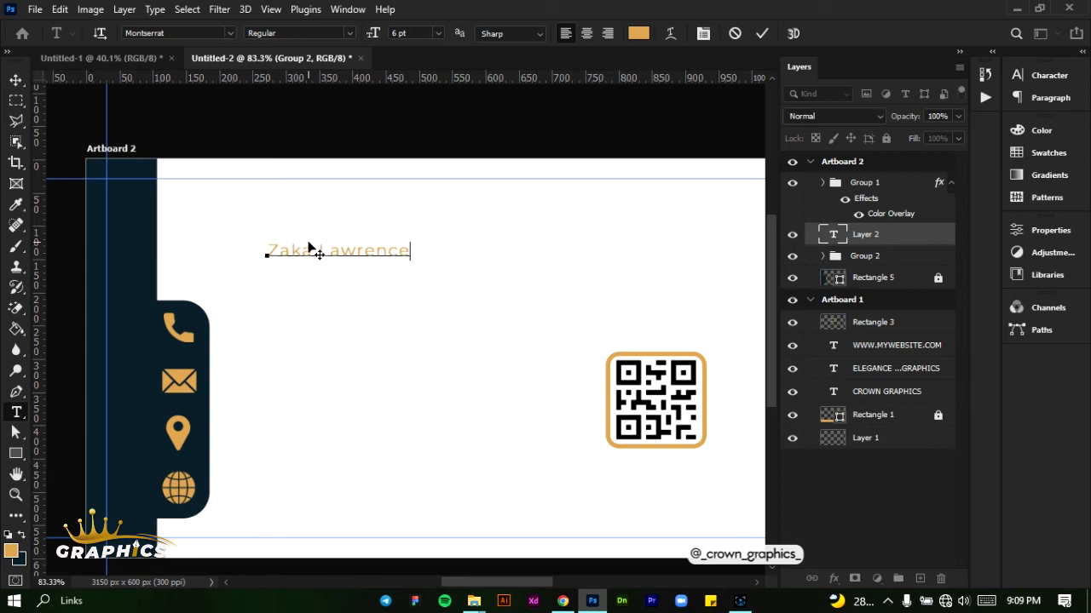
Recolour the surname in the name text with the navy sampled from the side band (172a33)
drag(321, 252, 412, 251)
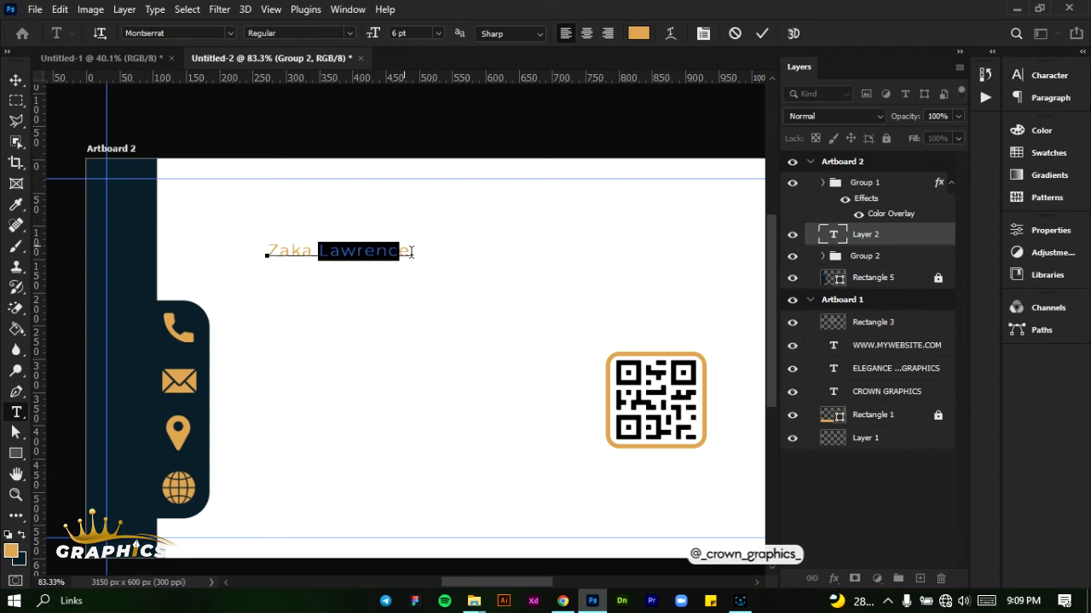
click(638, 34)
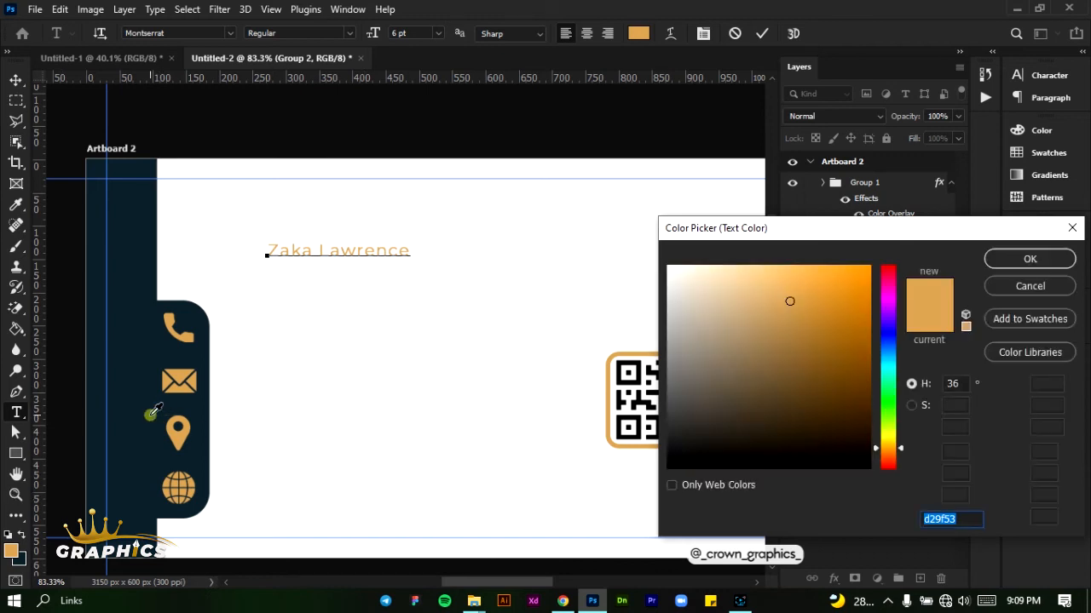
click(138, 426)
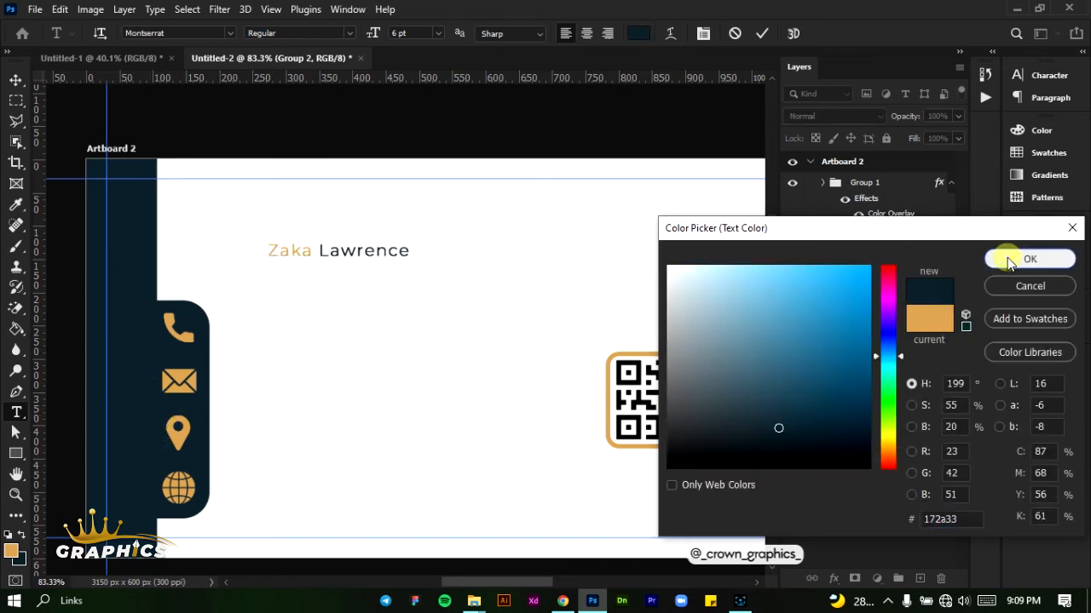
click(1007, 257)
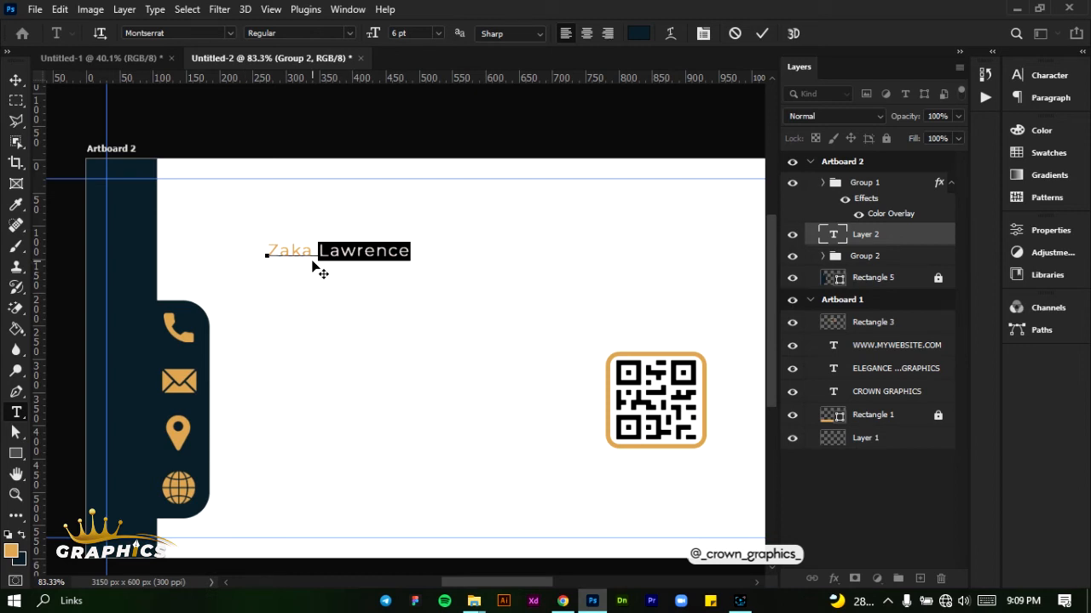
click(763, 35)
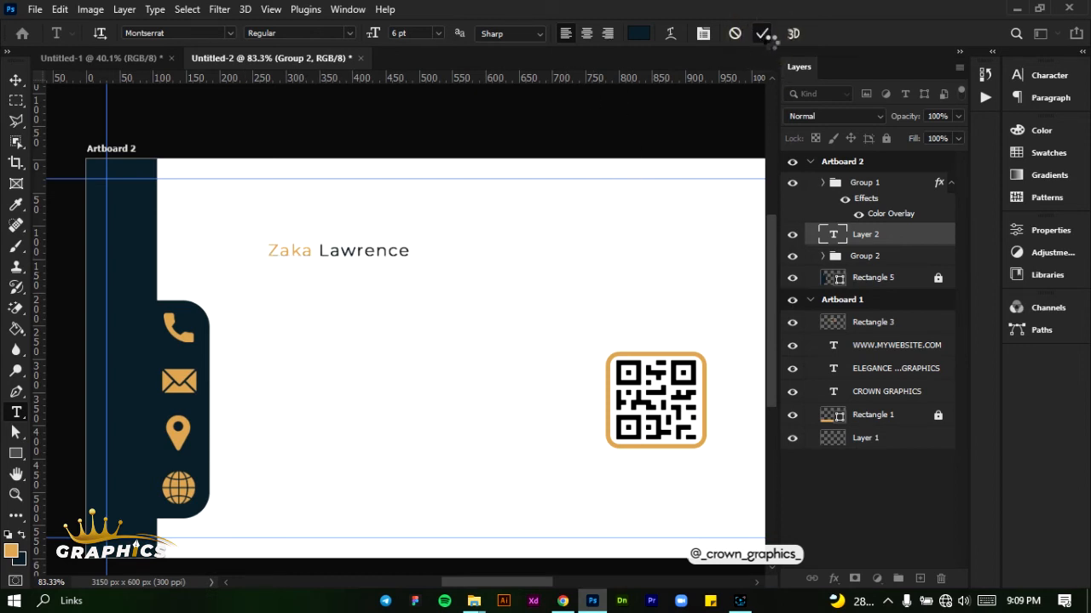
Set the name text's size to 15 pt and its tracking to 10
click(1025, 80)
click(900, 117)
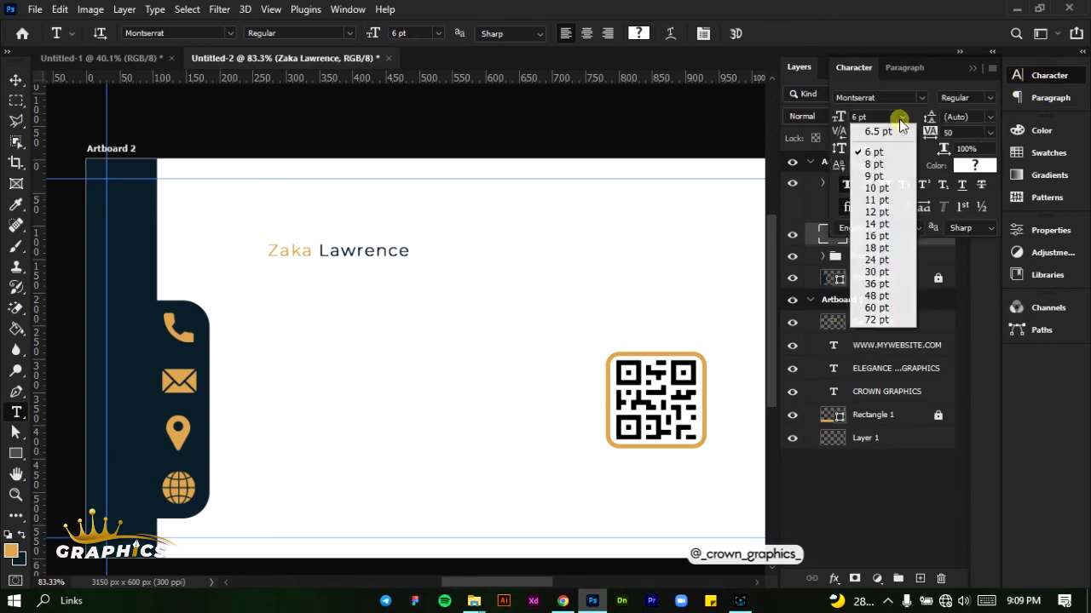
click(876, 236)
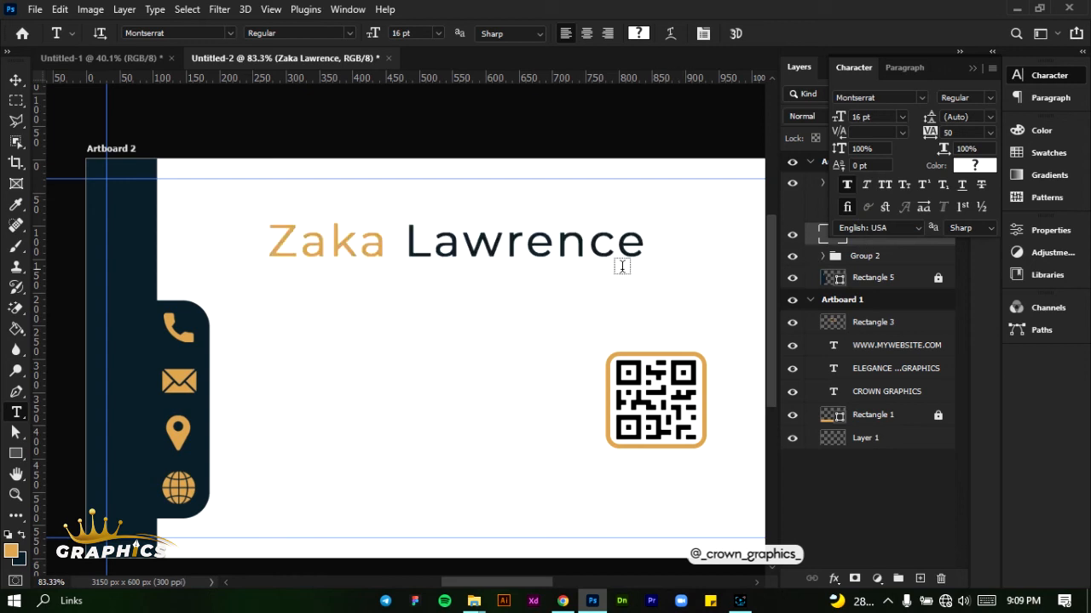
click(861, 119)
key(Return)
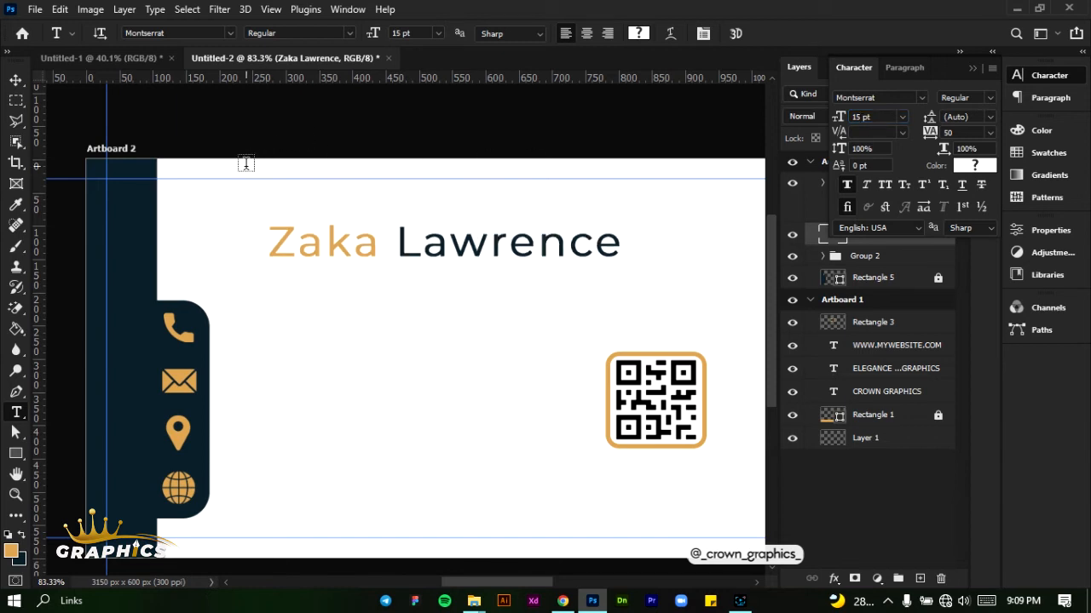
click(990, 133)
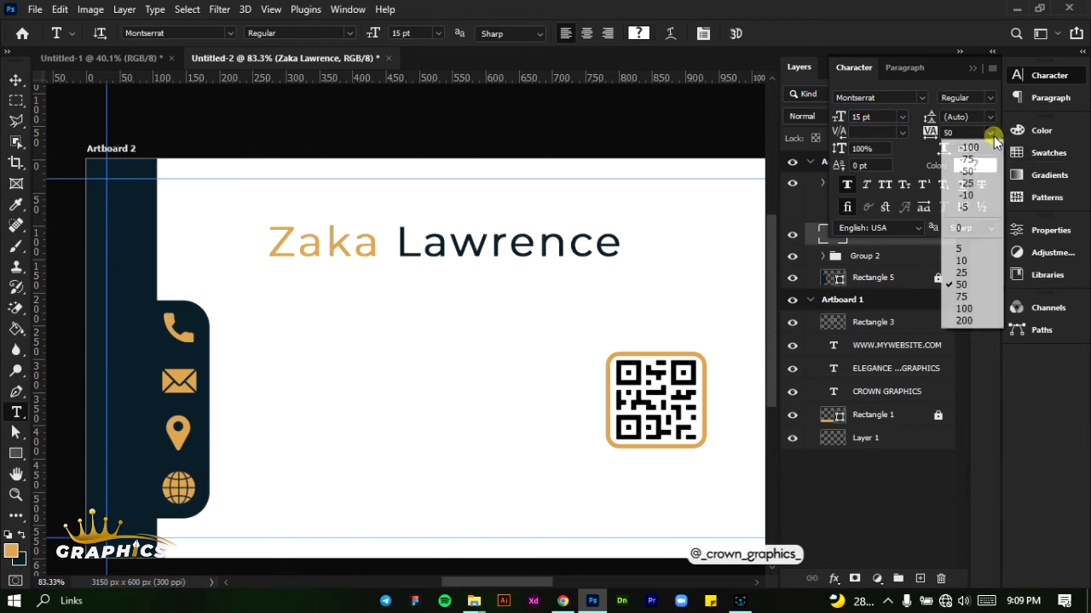
click(978, 260)
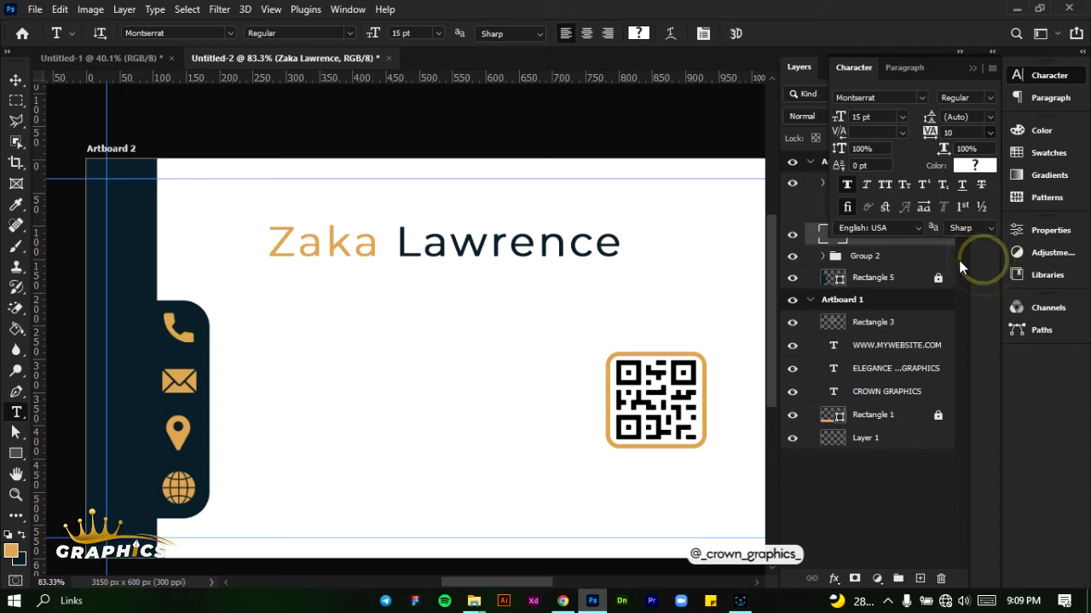
Move the name text down to just above the level of the phone icon
click(15, 79)
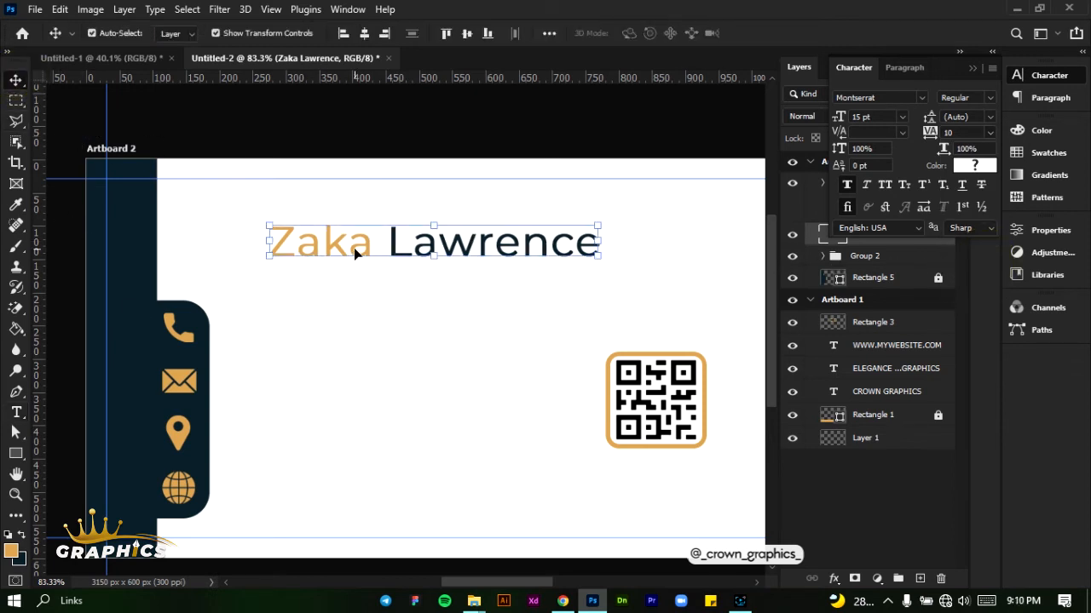
drag(354, 243, 368, 311)
scroll(368, 312, right, 2)
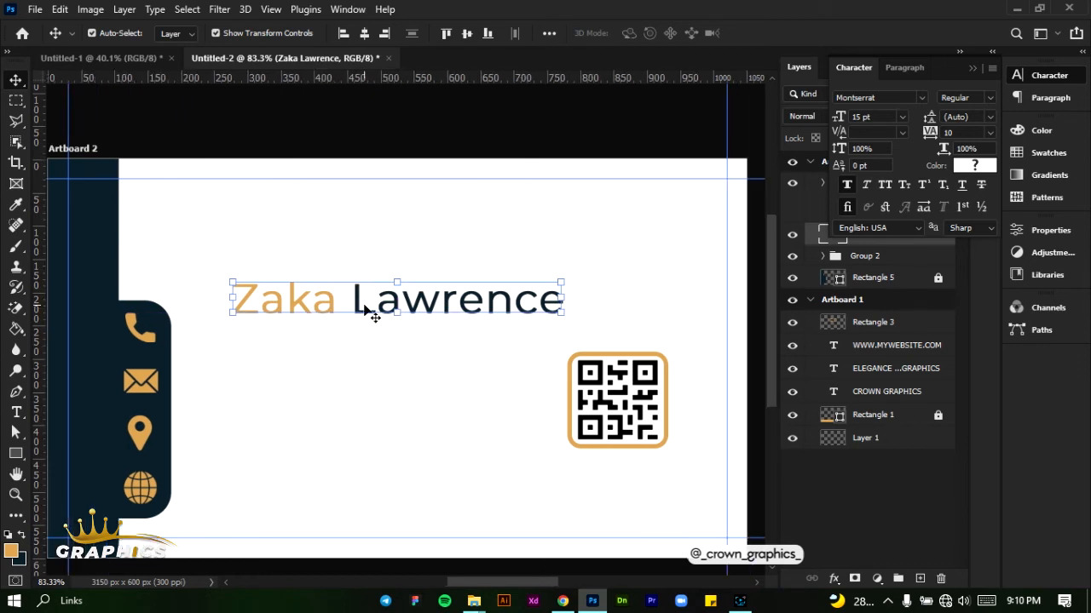
scroll(182, 253, up, 1)
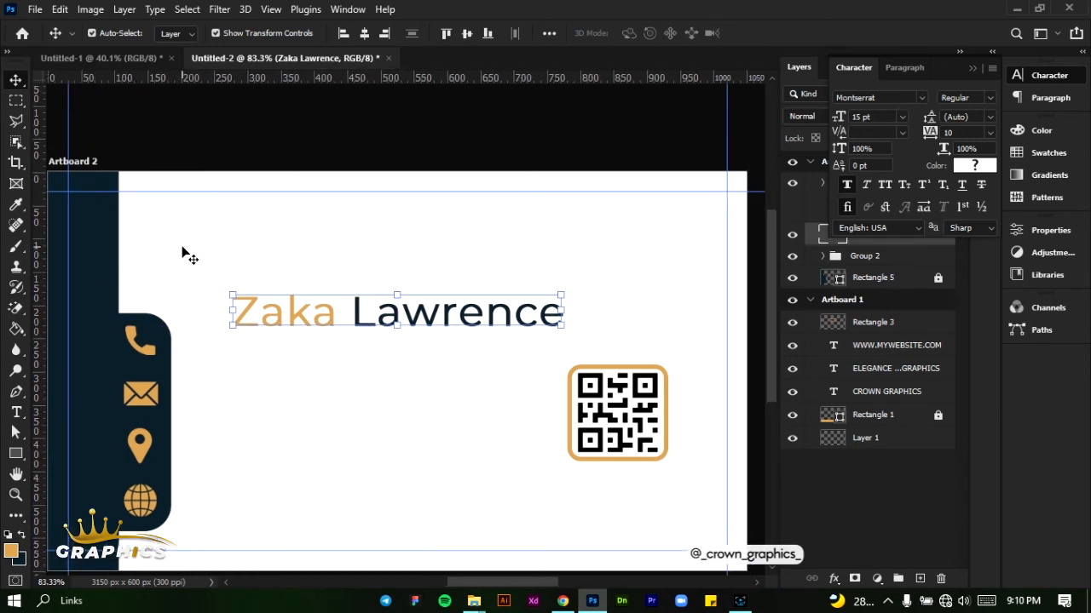
scroll(181, 253, left, 1)
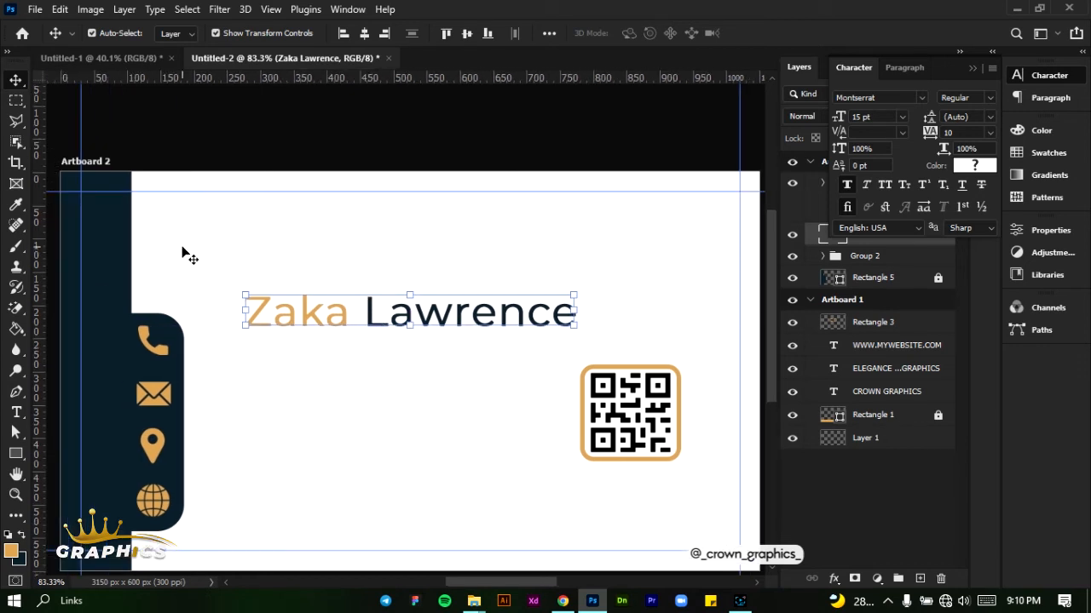
scroll(182, 253, down, 1)
scroll(181, 253, down, 1)
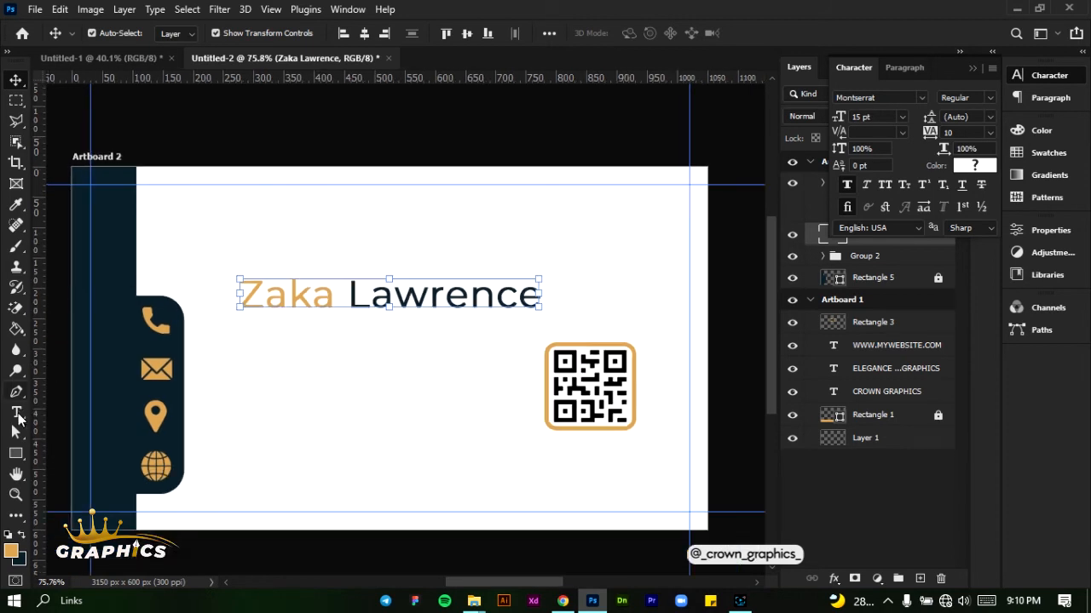
Draw a golden orange band about 1113 × 87 px across the upper part of Artboard 2 and set its corner radii to 0 px
click(15, 453)
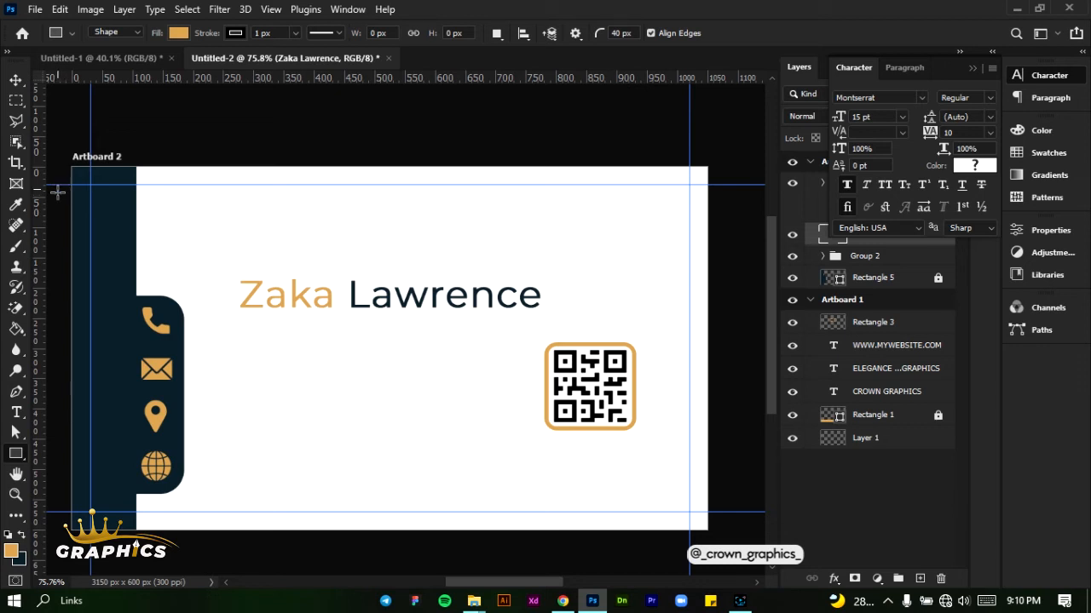
drag(59, 185, 731, 236)
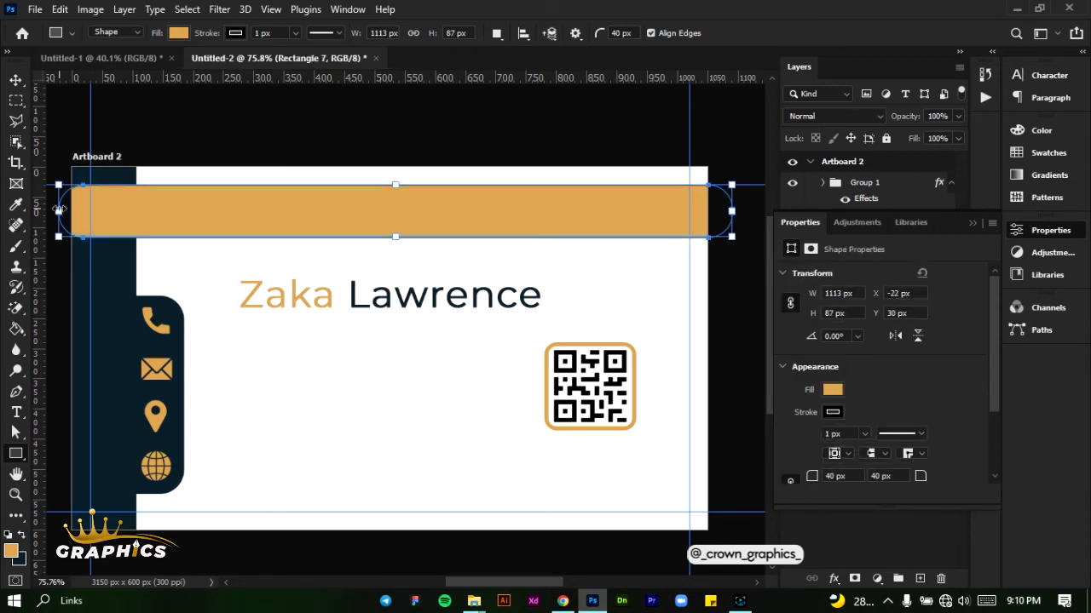
click(15, 79)
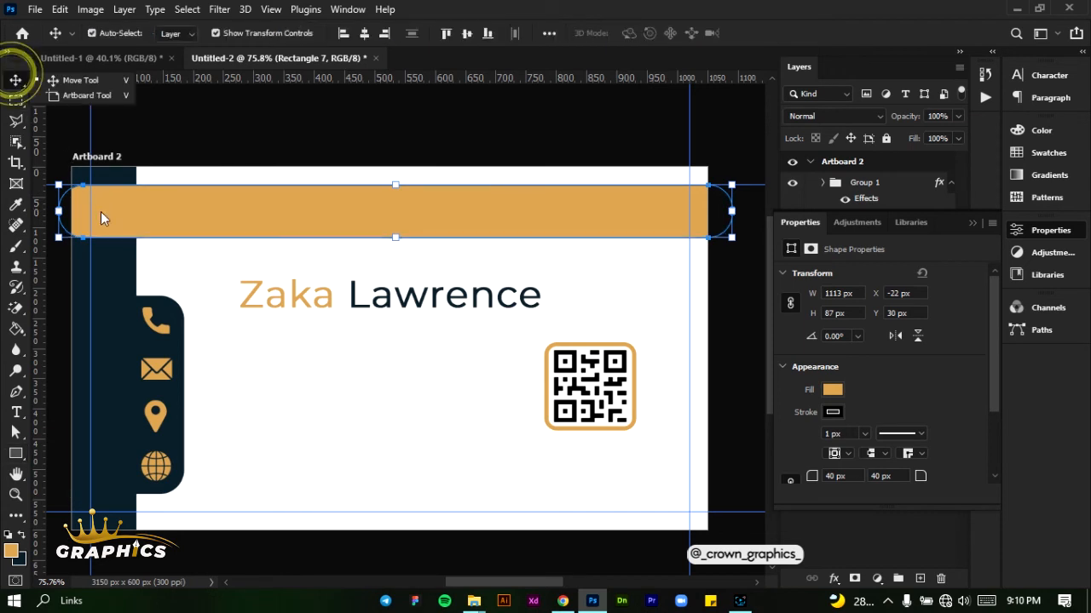
scroll(823, 447, down, 1)
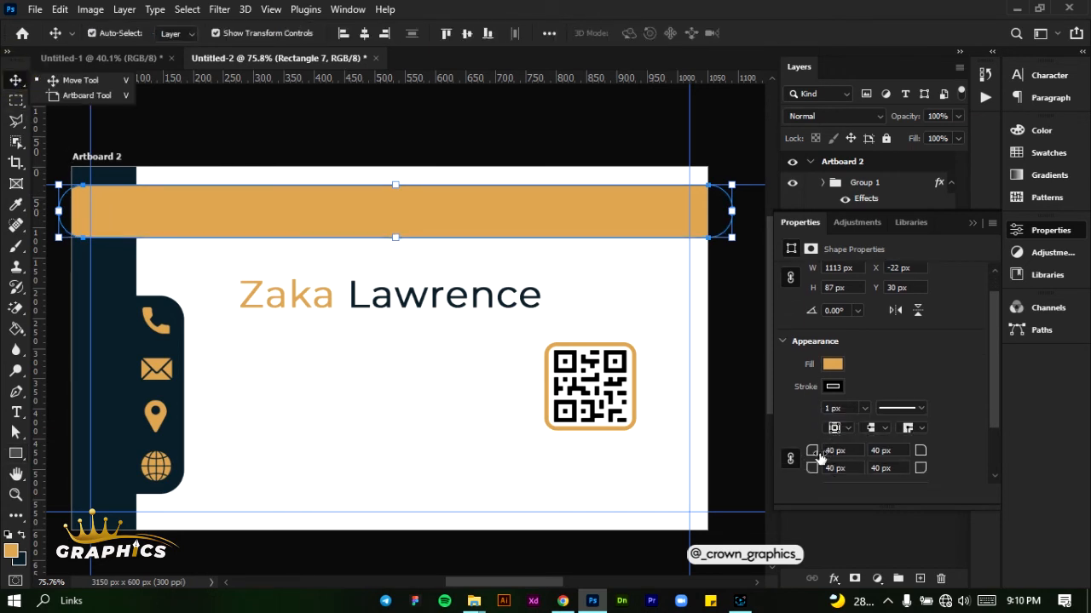
drag(812, 450, 718, 459)
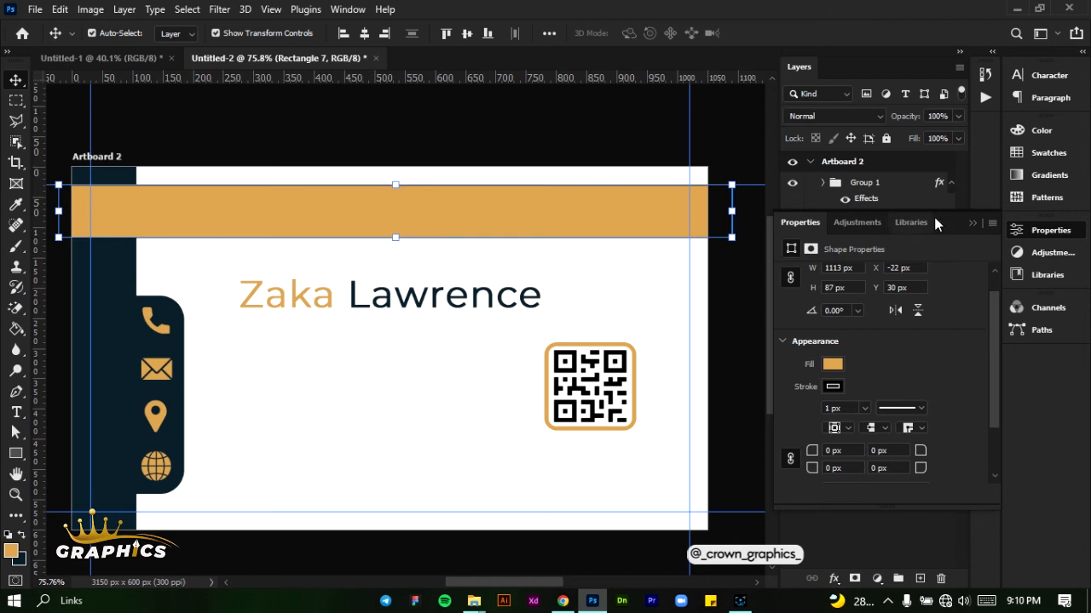
click(970, 225)
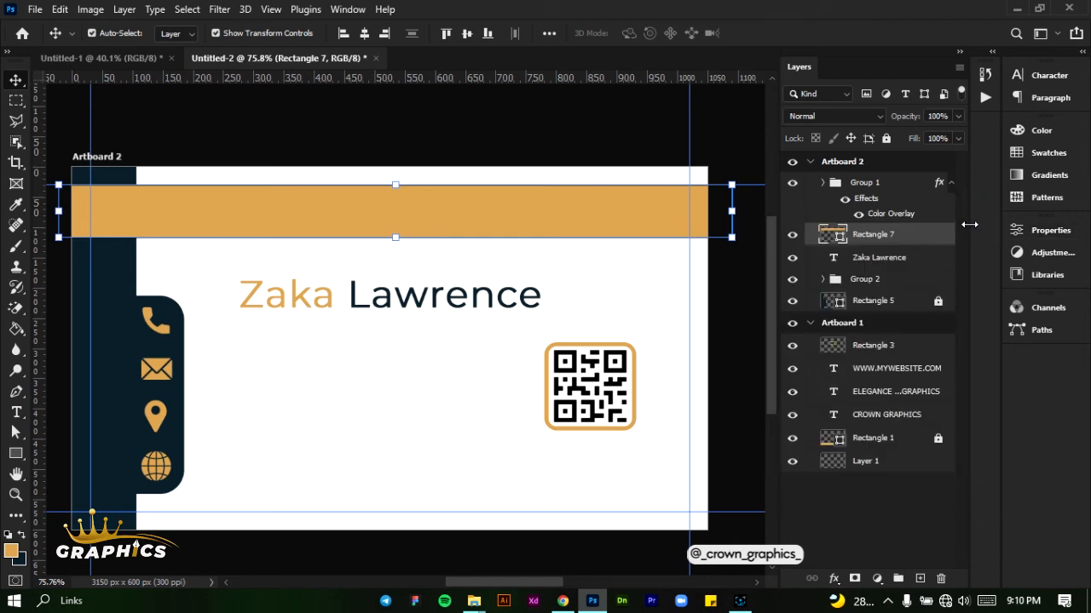
Rasterize the Rectangle 7 band layer
right_click(942, 244)
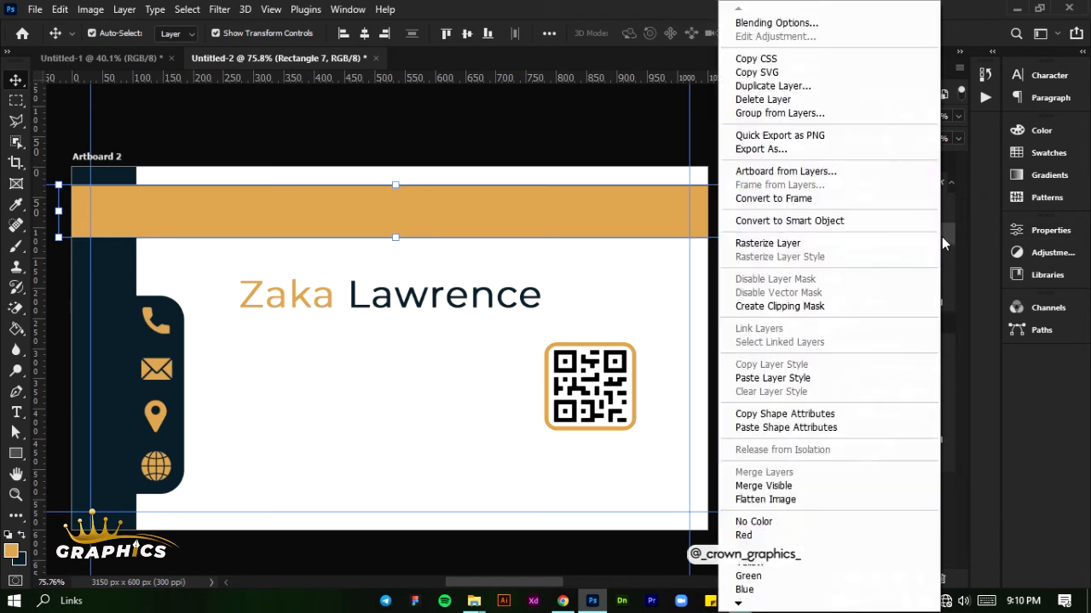
click(780, 243)
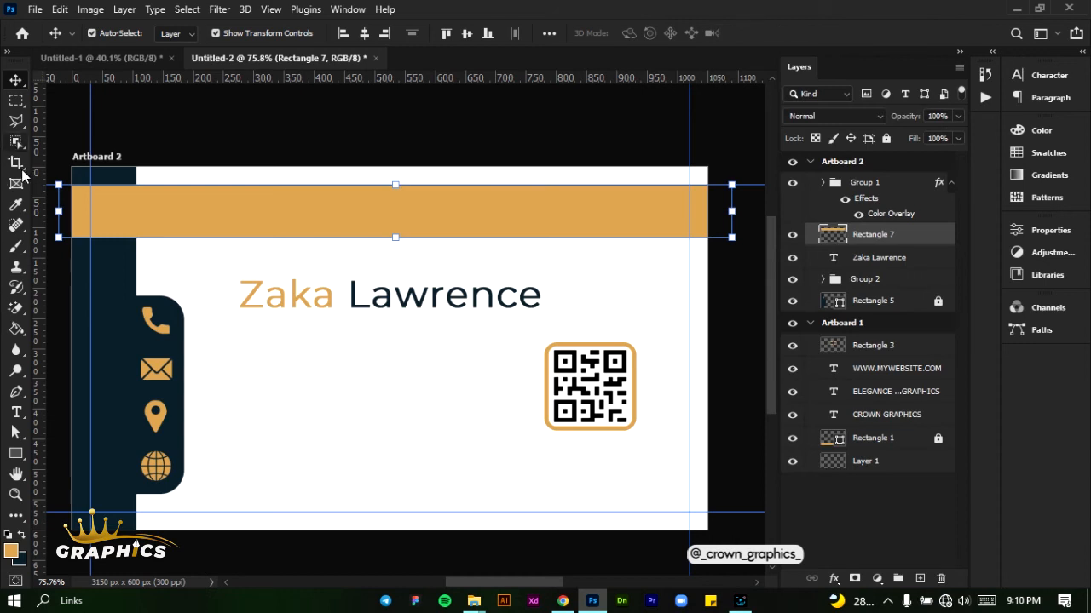
click(12, 98)
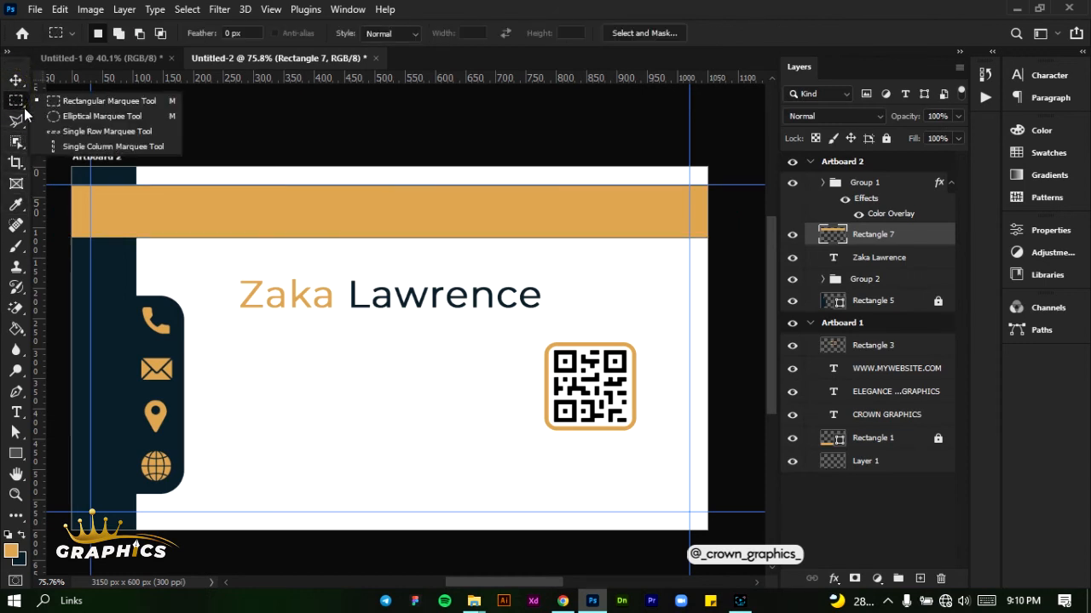
click(64, 102)
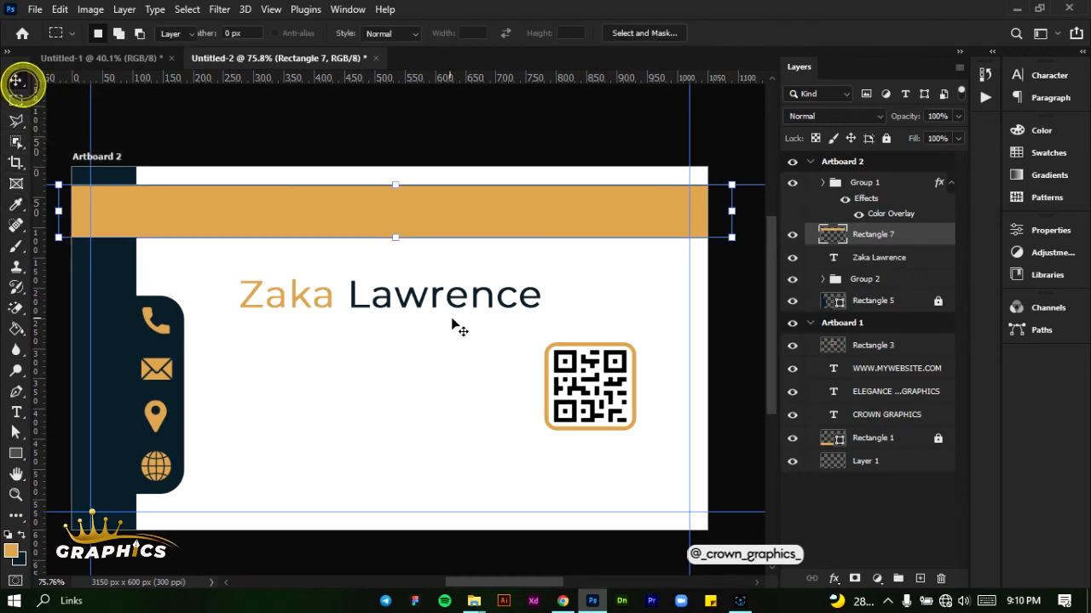
Place the name text over the golden orange band, starting just beyond the navy side band, and stack its layer above Rectangle 7
click(16, 79)
drag(421, 305, 319, 227)
click(895, 258)
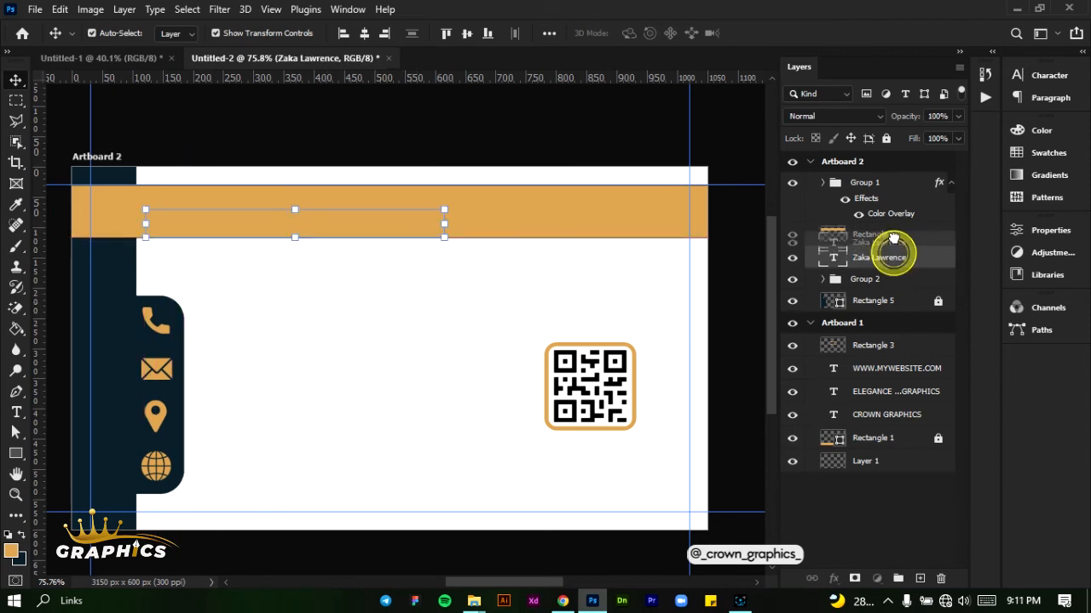
key(ctrl+bracketright)
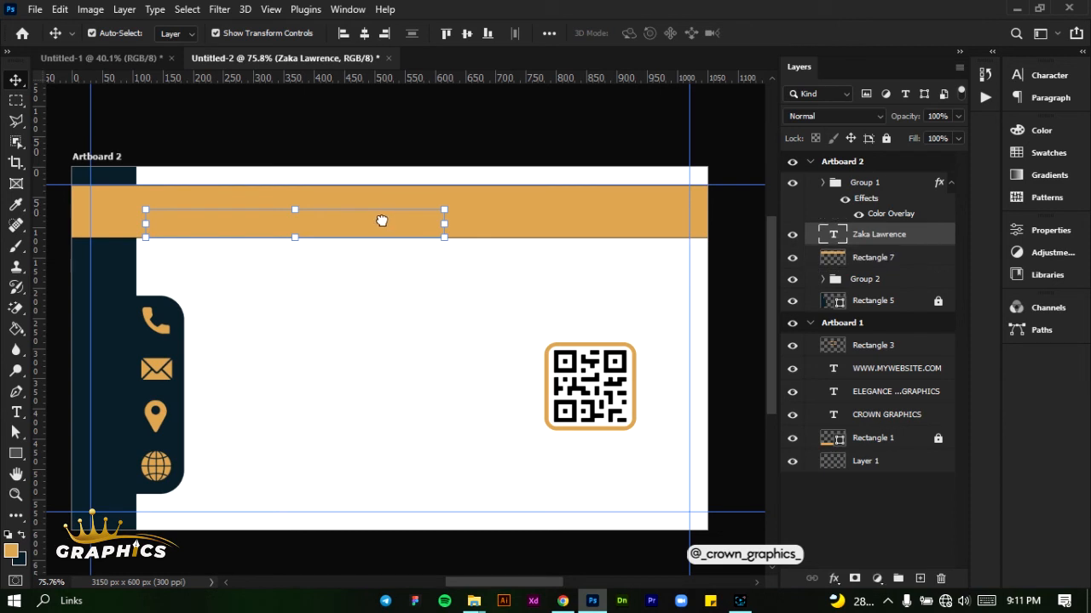
drag(347, 224, 368, 213)
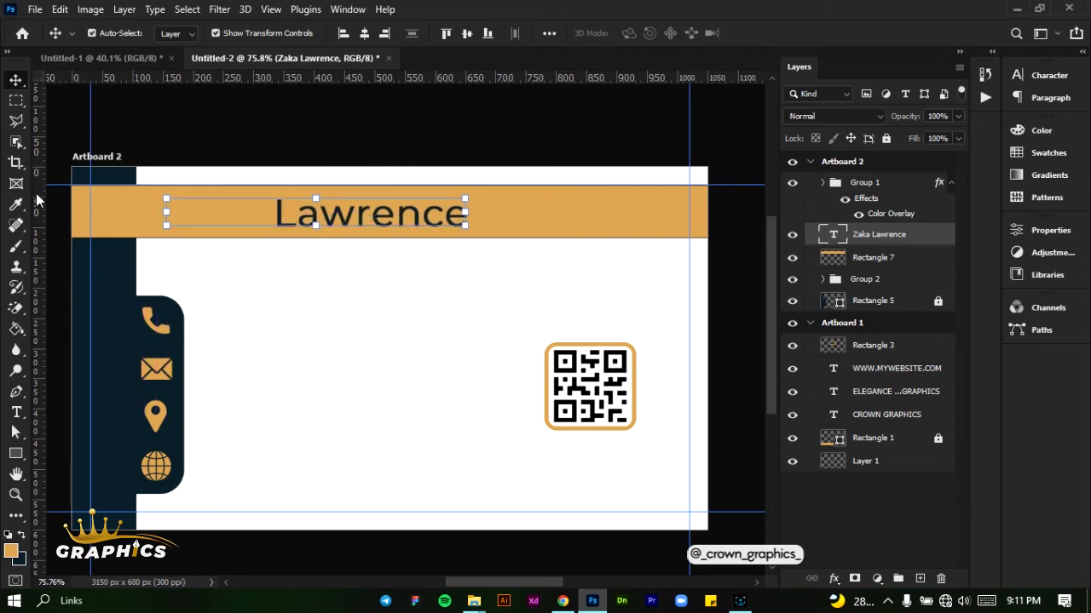
Add vertical guides at the name's start and beyond its end, and delete the part of Rectangle 7 between them
drag(162, 202, 167, 202)
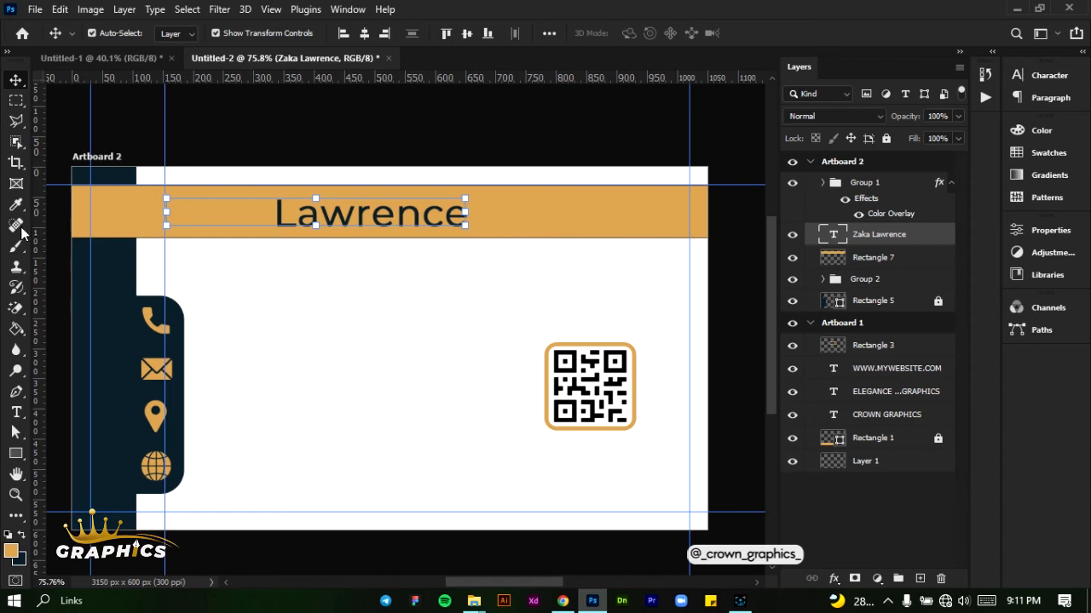
drag(43, 230, 522, 263)
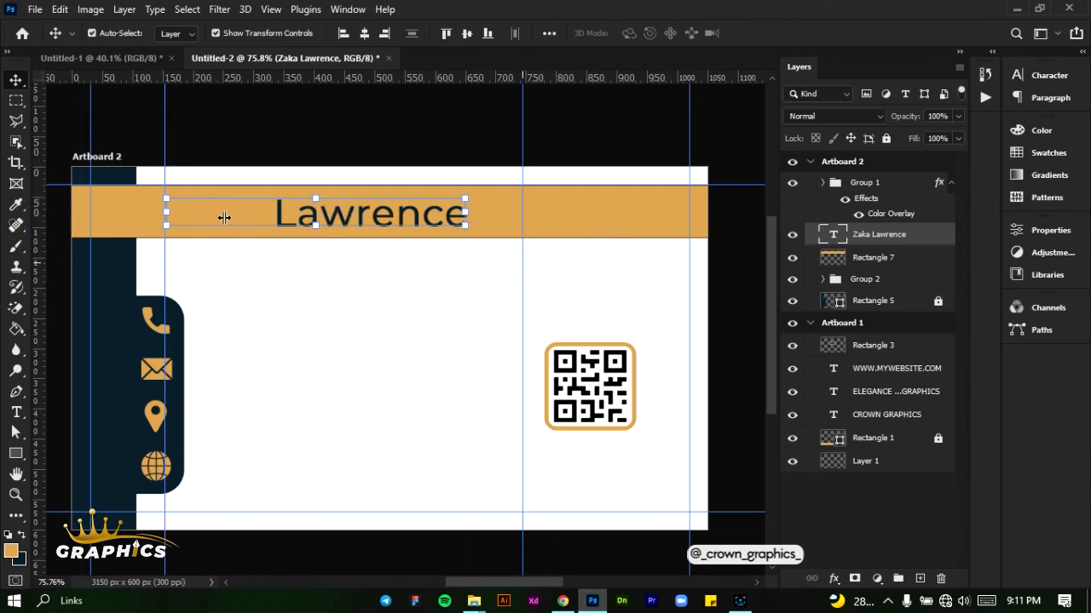
click(952, 265)
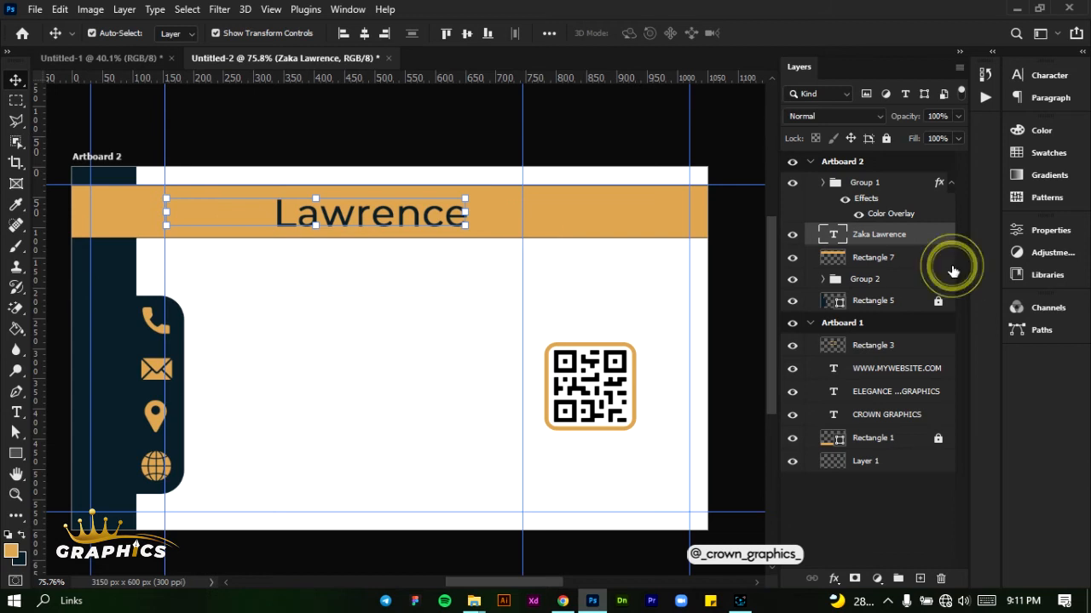
click(15, 101)
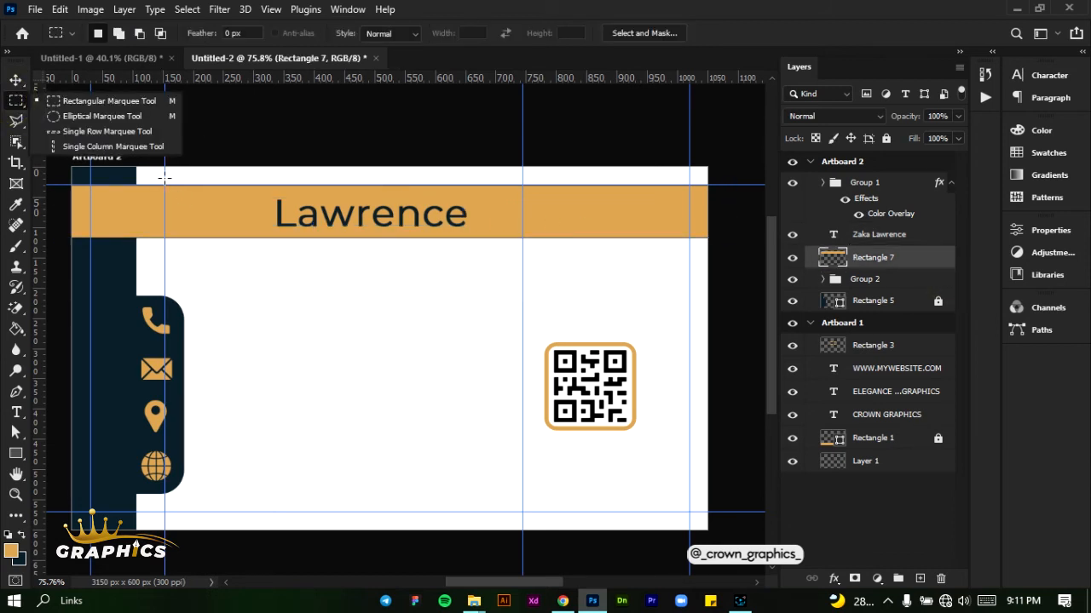
click(1051, 230)
scroll(875, 397, down, 2)
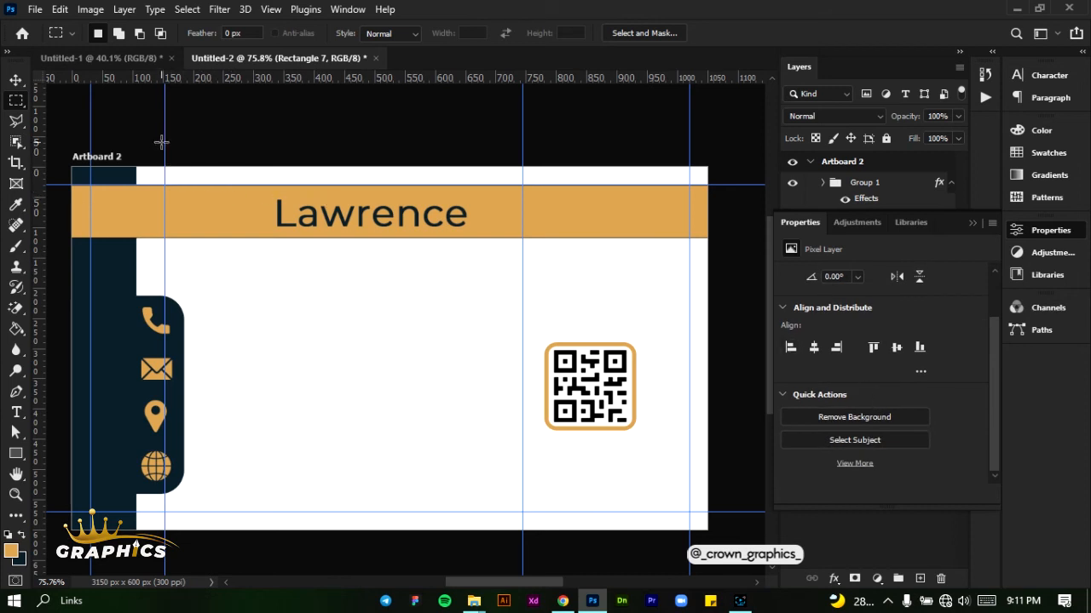
drag(164, 164, 524, 266)
key(Delete)
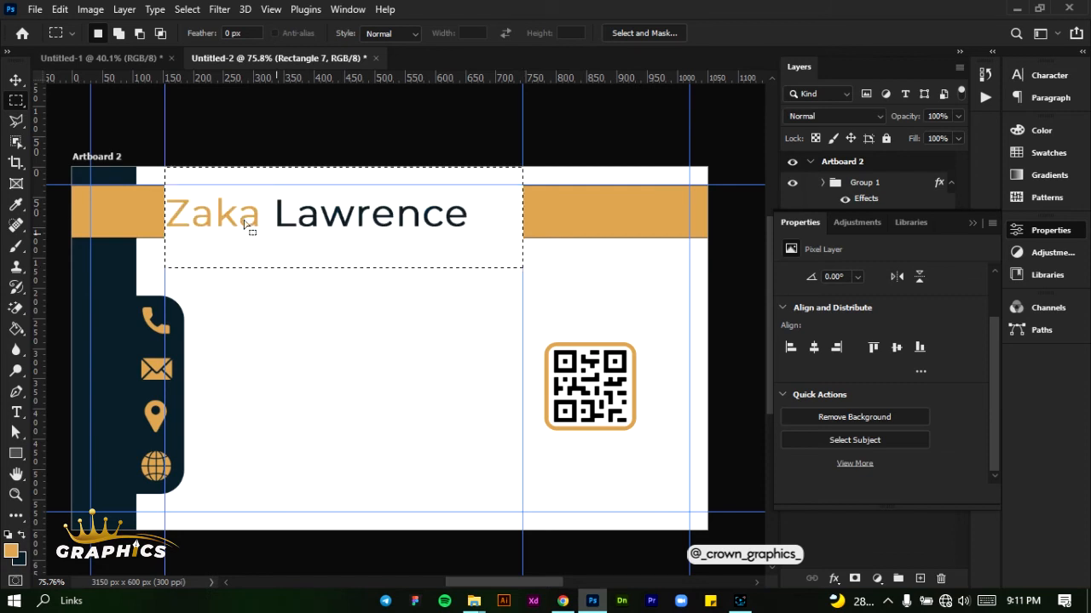
click(15, 80)
click(270, 326)
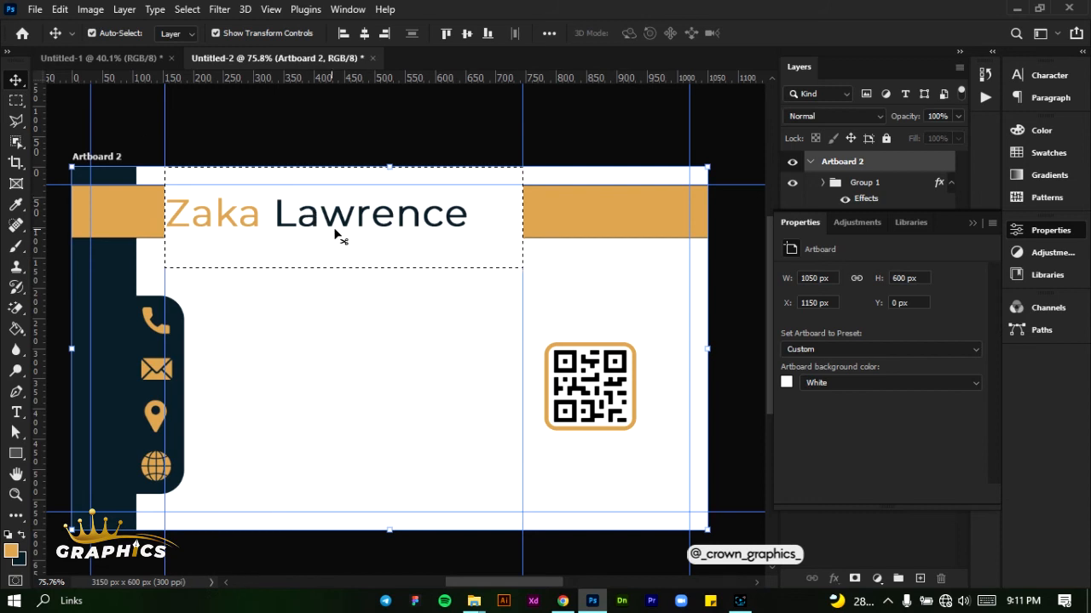
Clear the marquee selection and move the name text to the right and up, leaving a gap after the first band segment
click(202, 8)
click(203, 40)
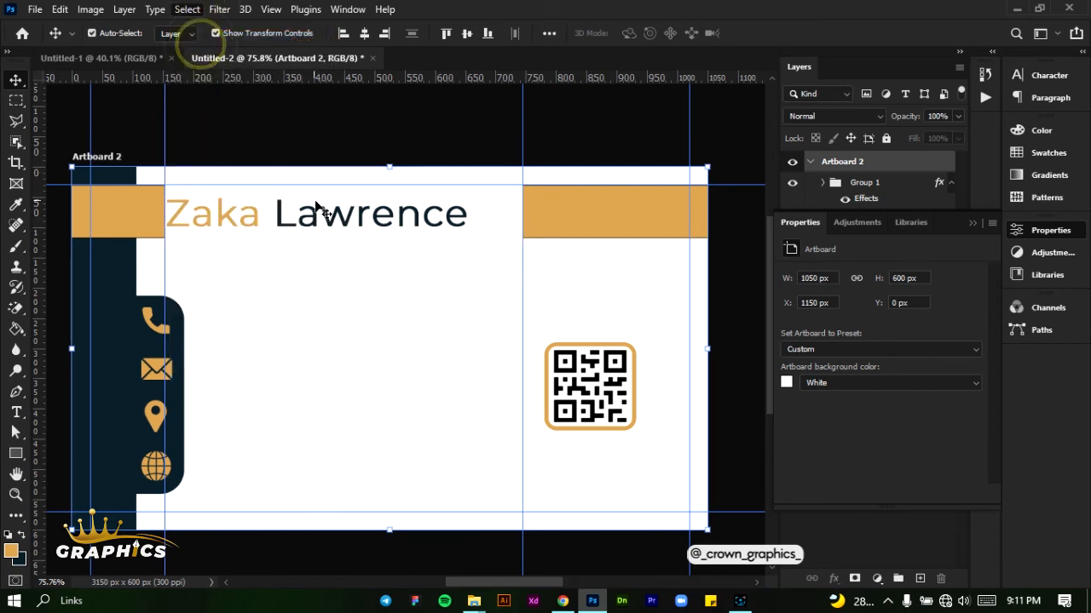
drag(311, 222, 328, 213)
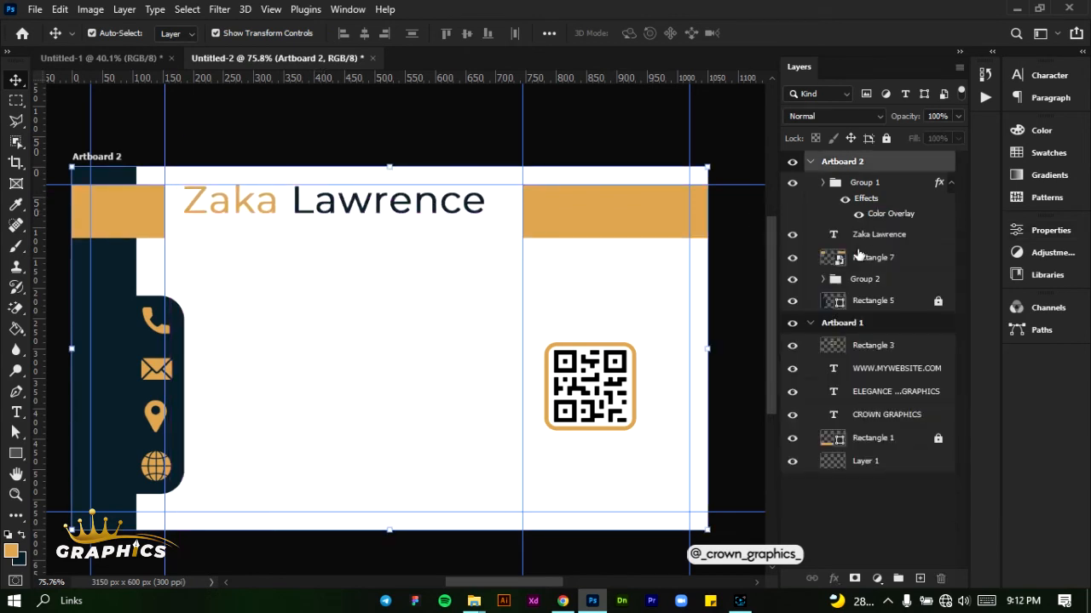
Lock the Rectangle 7 layer and lower the name text to sit between the two golden orange band segments
click(863, 257)
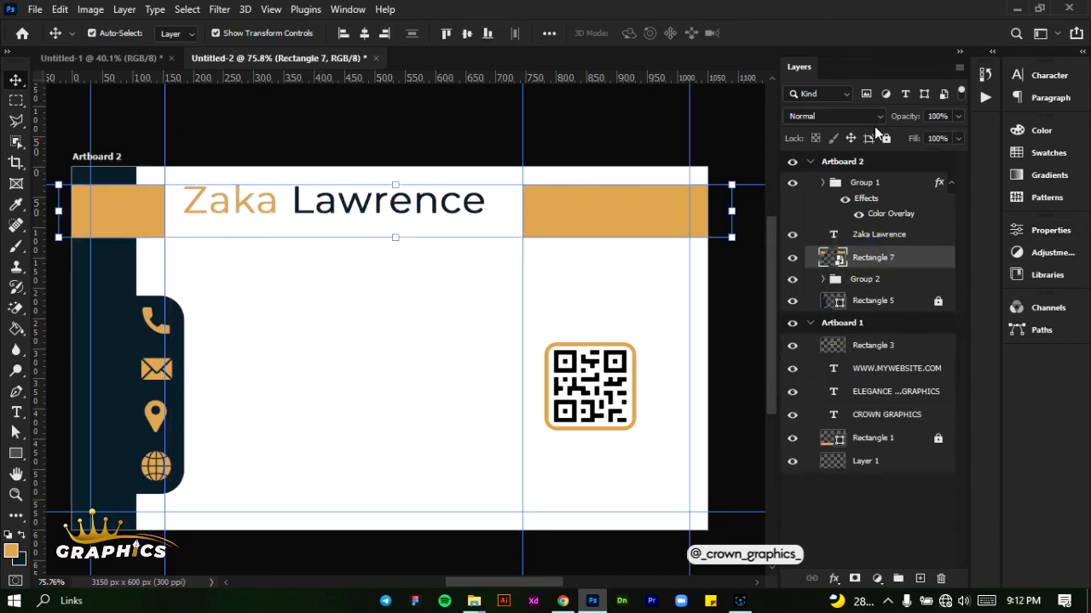
click(885, 138)
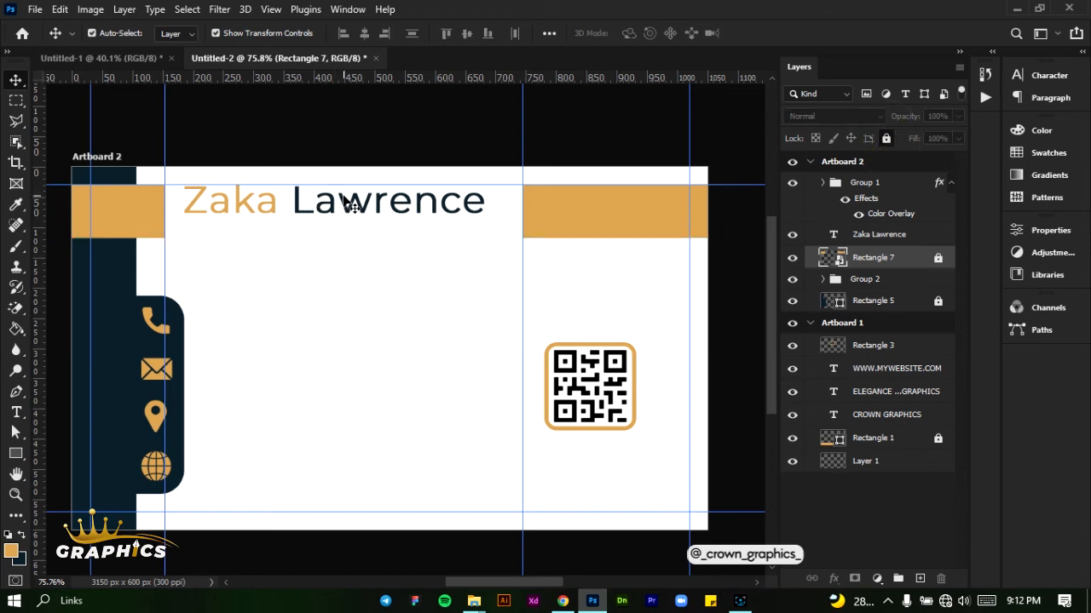
drag(342, 197, 345, 213)
key(Up)
key(Up)
key(Up)
key(Up)
key(Up)
key(Up)
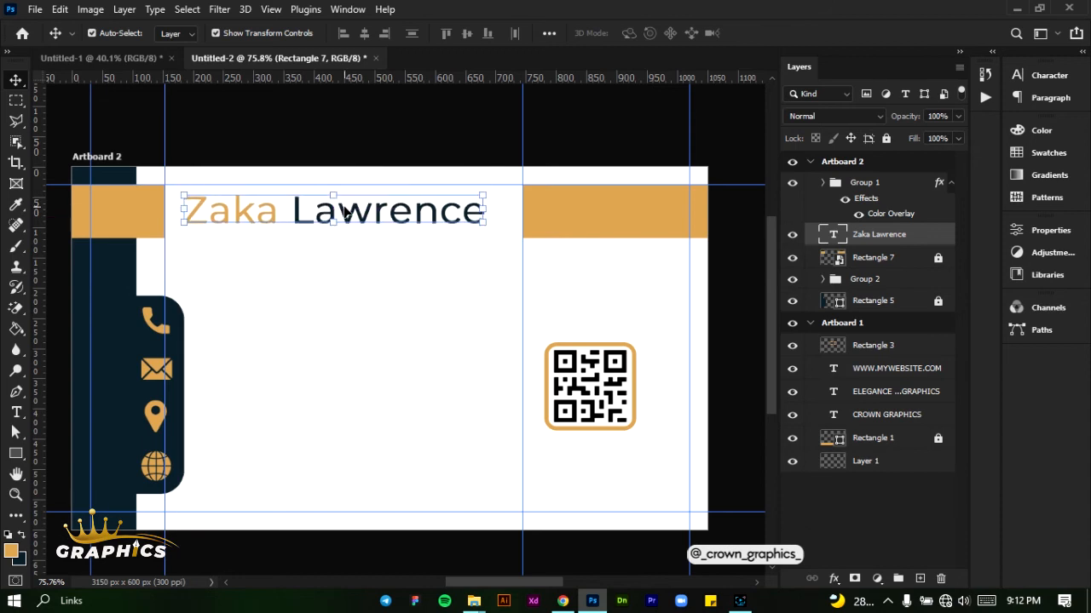
key(Up)
key(Up)
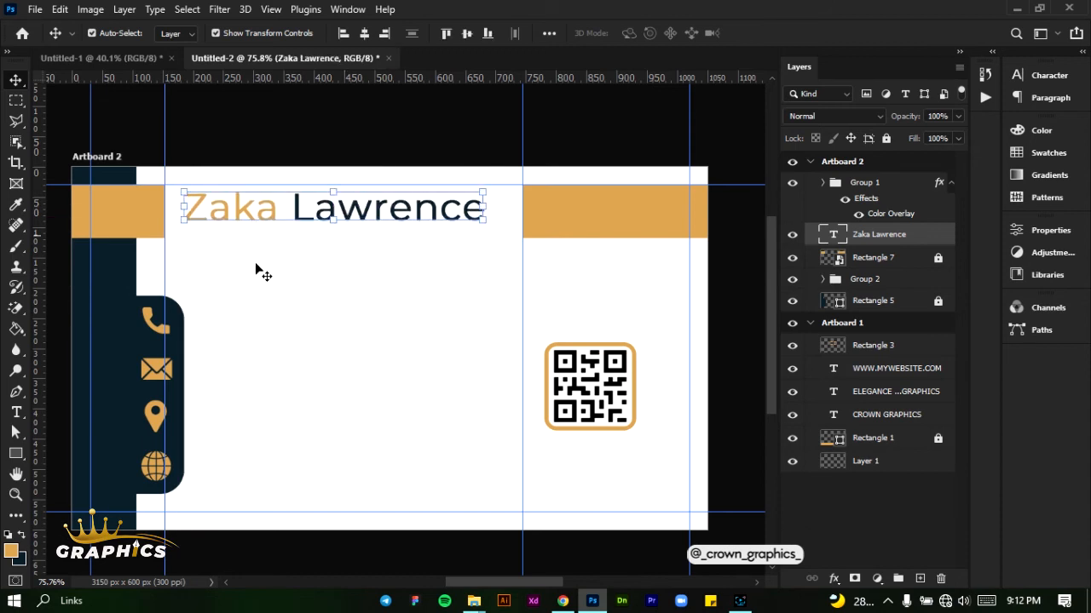
Add the text "Graphic Designer" below the name on Artboard 2
click(15, 412)
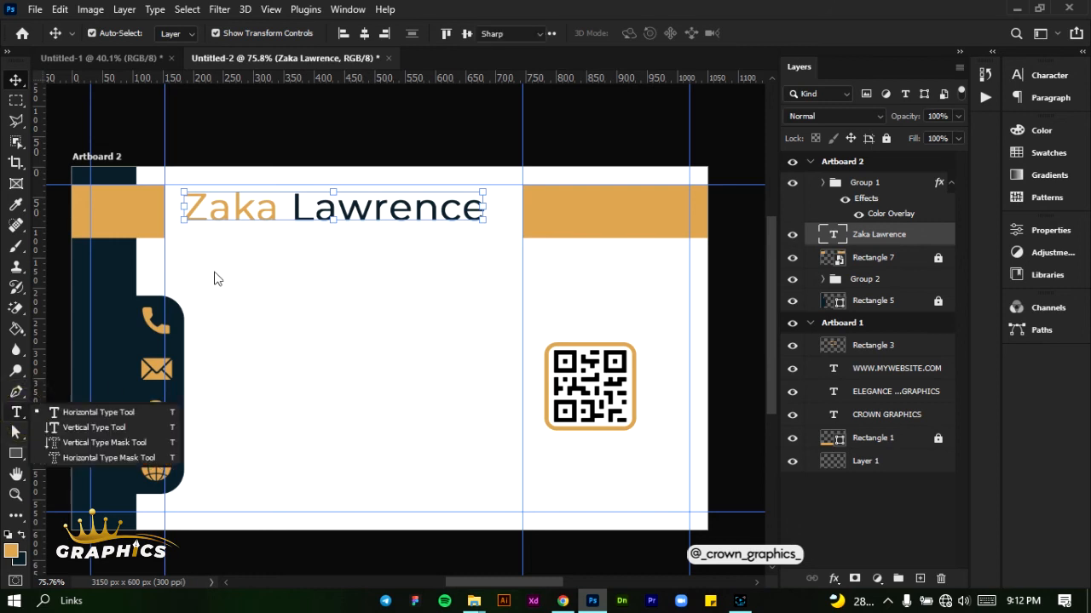
key(t)
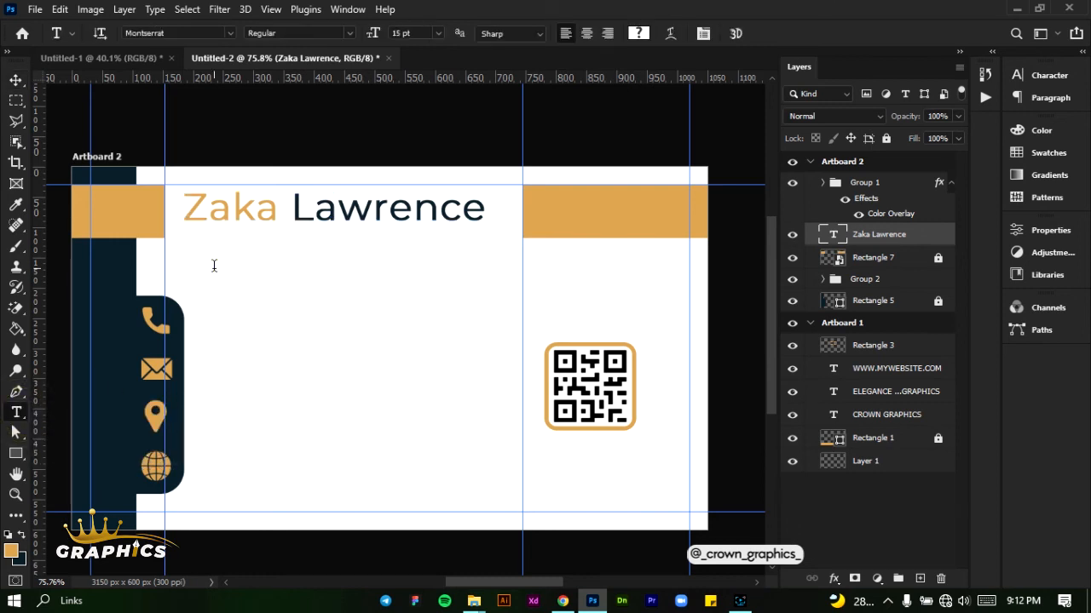
click(214, 266)
text(Gra)
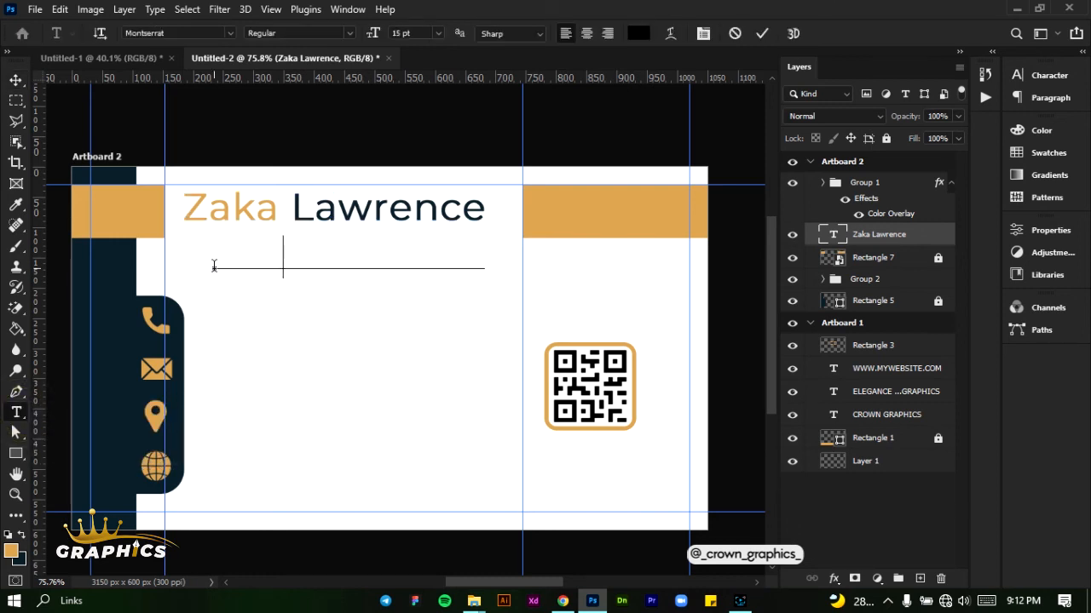
text(phic De)
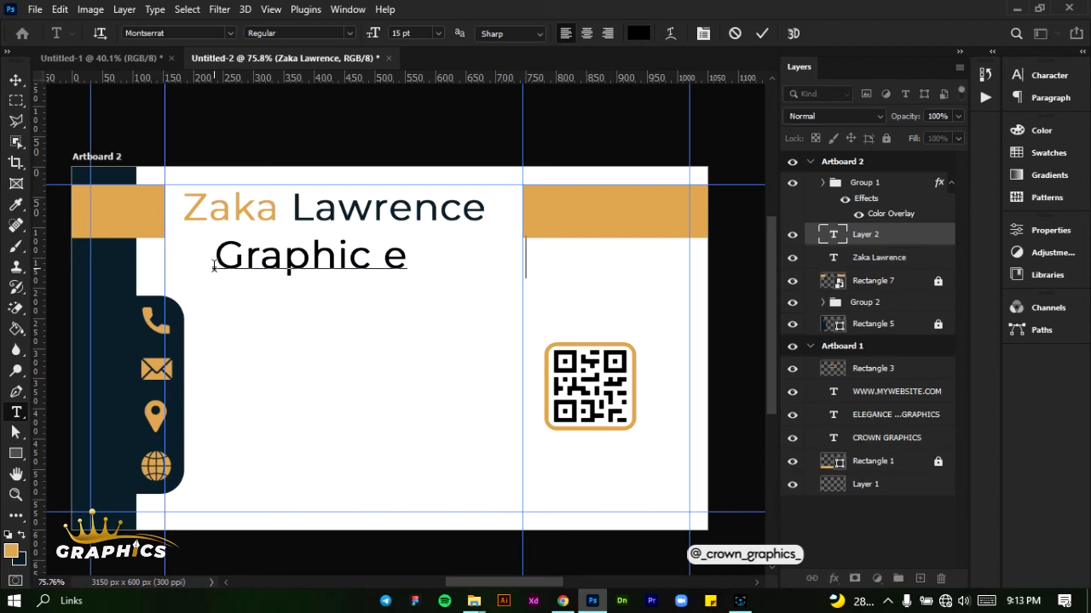
text(signer)
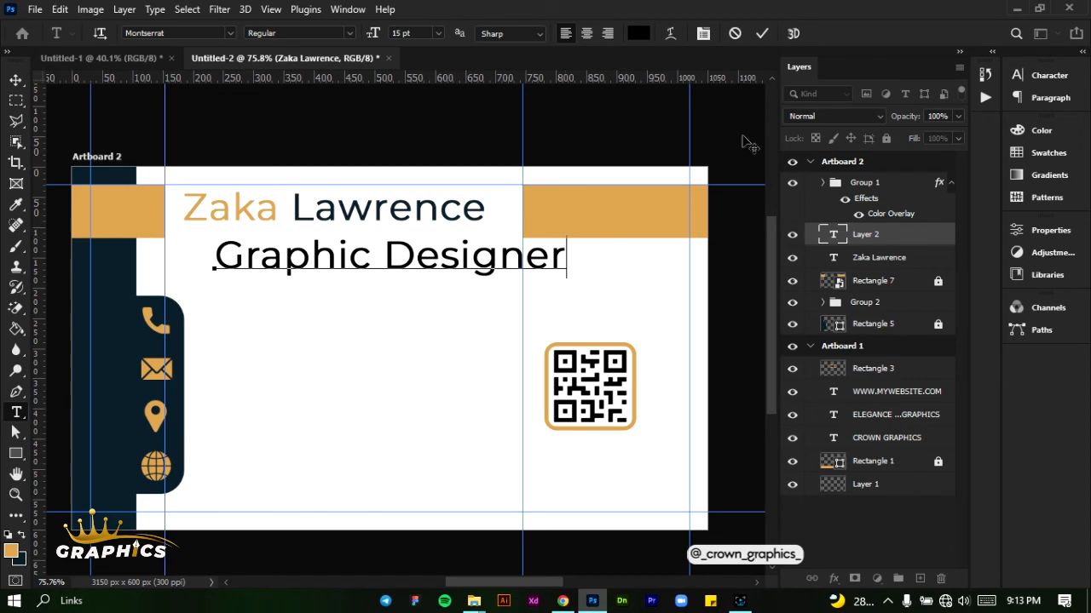
click(764, 35)
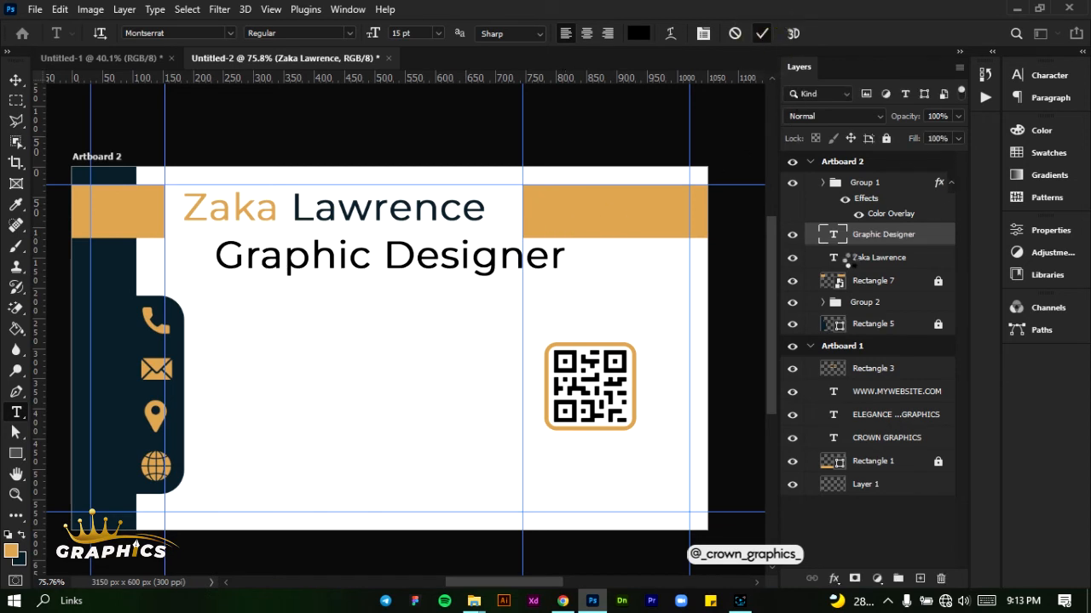
Set the Graphic Designer text to Montserrat Regular at 8 pt
click(1040, 77)
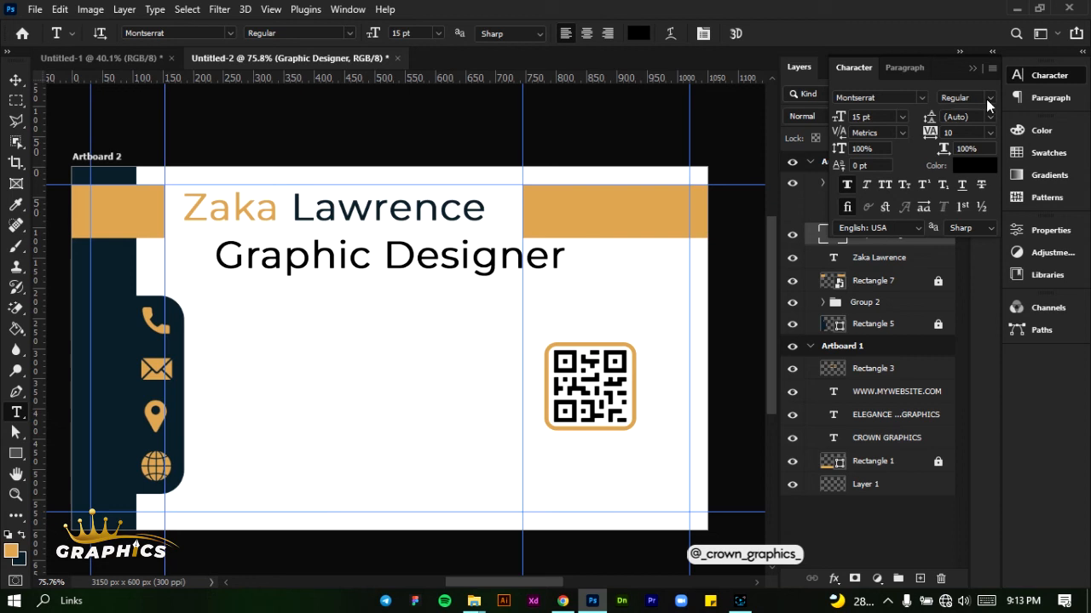
click(987, 98)
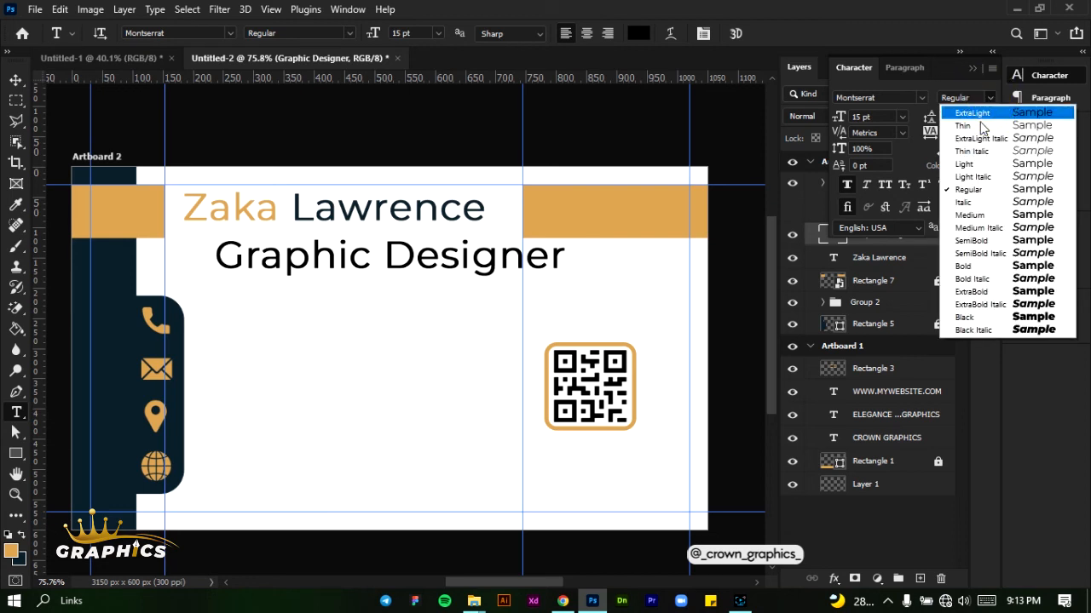
click(963, 189)
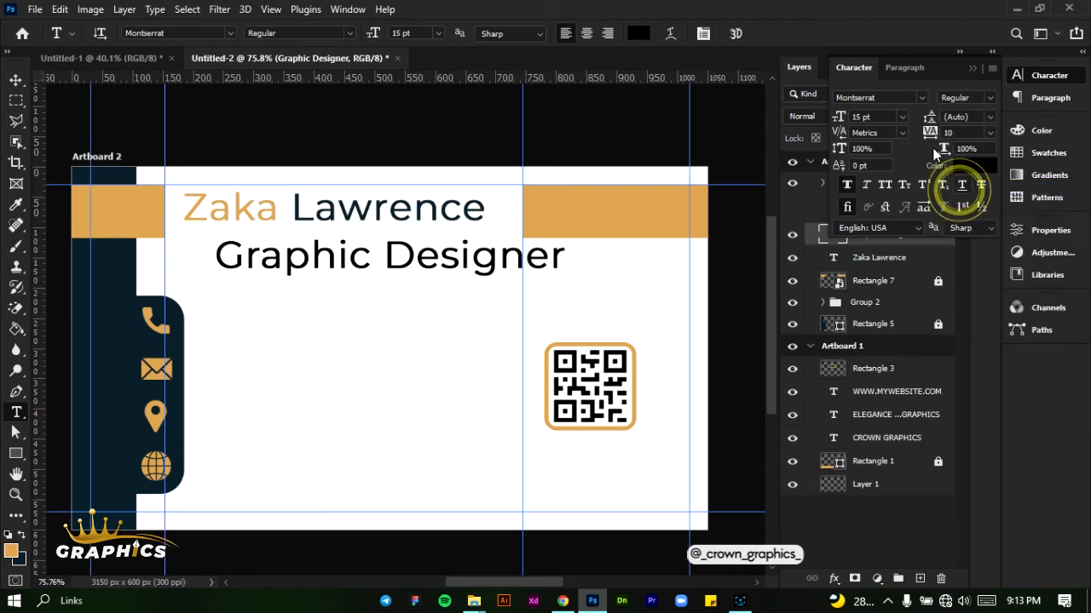
click(903, 116)
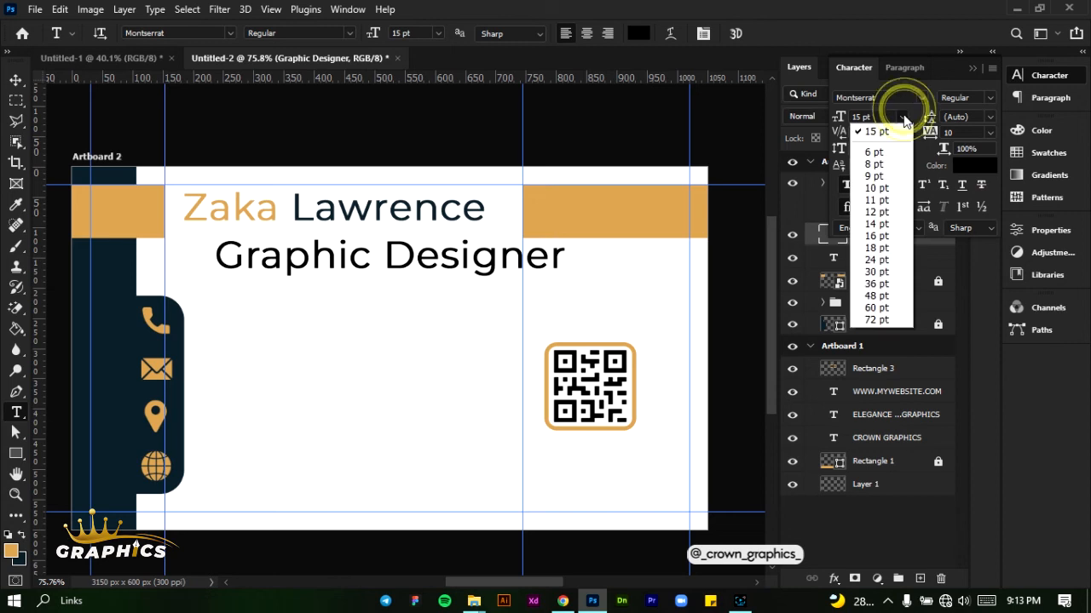
click(883, 176)
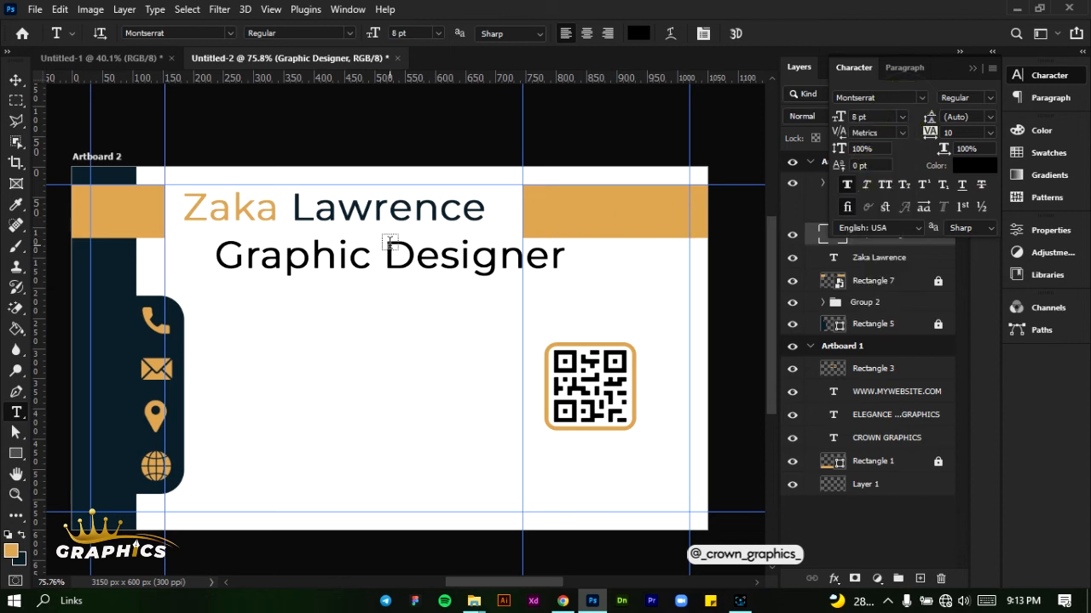
Move the Graphic Designer text directly beneath the name, left-aligned with it, and check the layout with the guides hidden
click(15, 80)
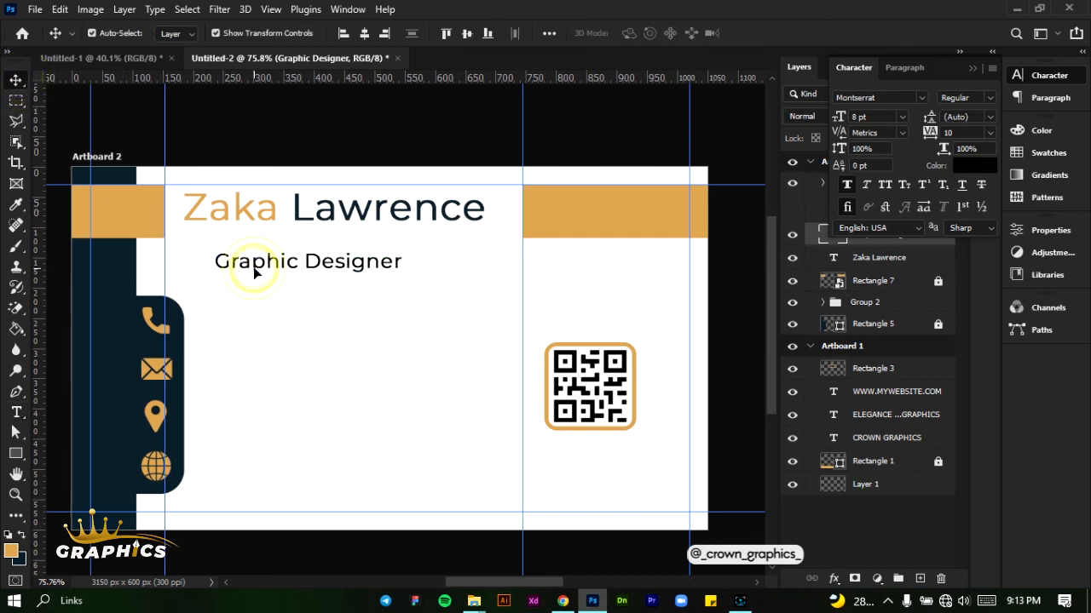
drag(253, 267, 224, 255)
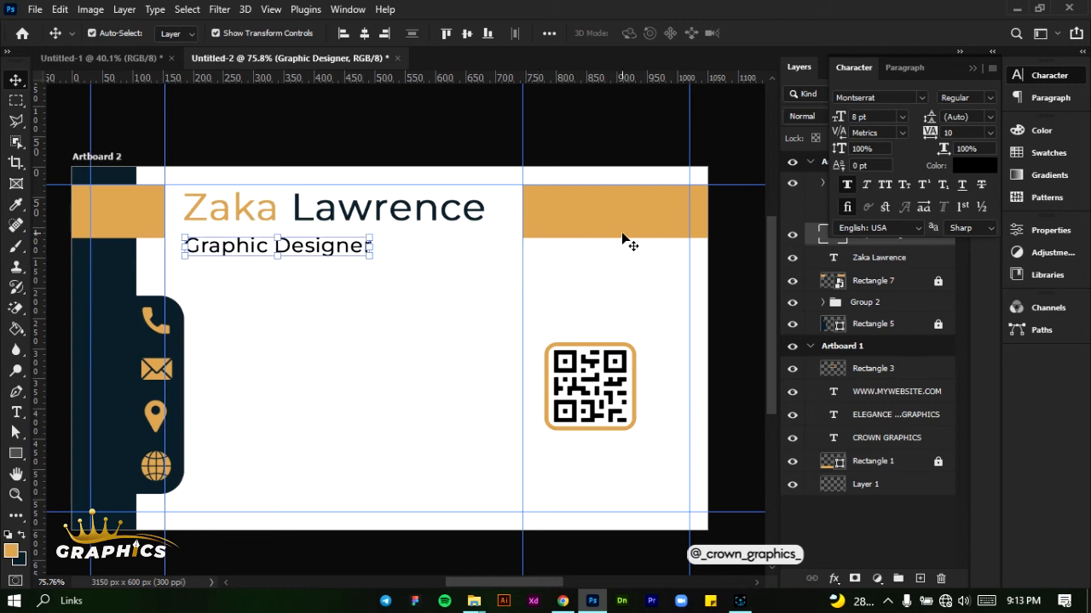
key(ctrl+h)
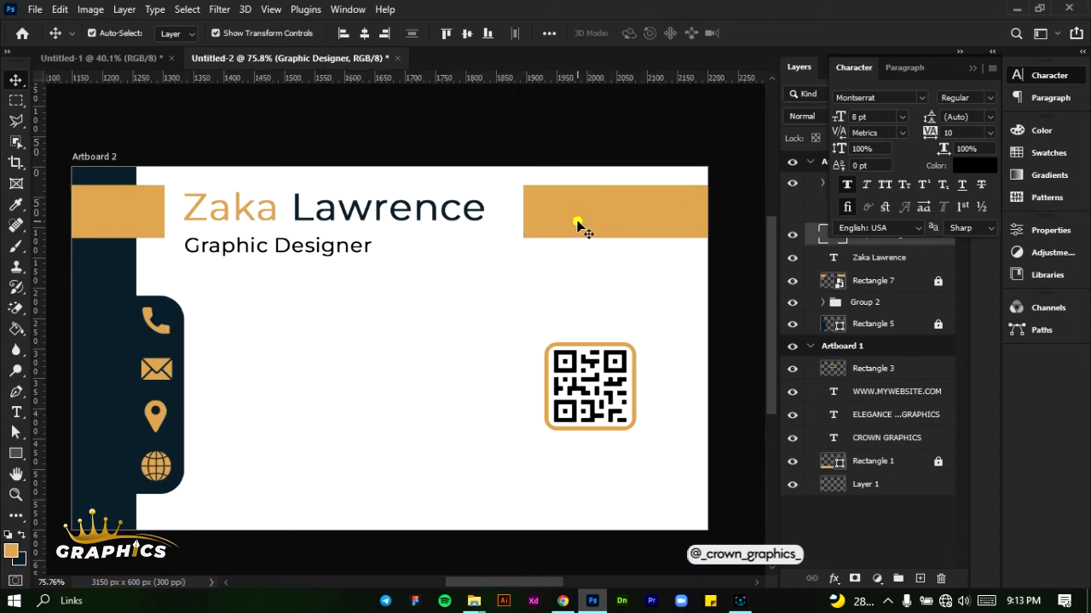
click(575, 220)
click(974, 68)
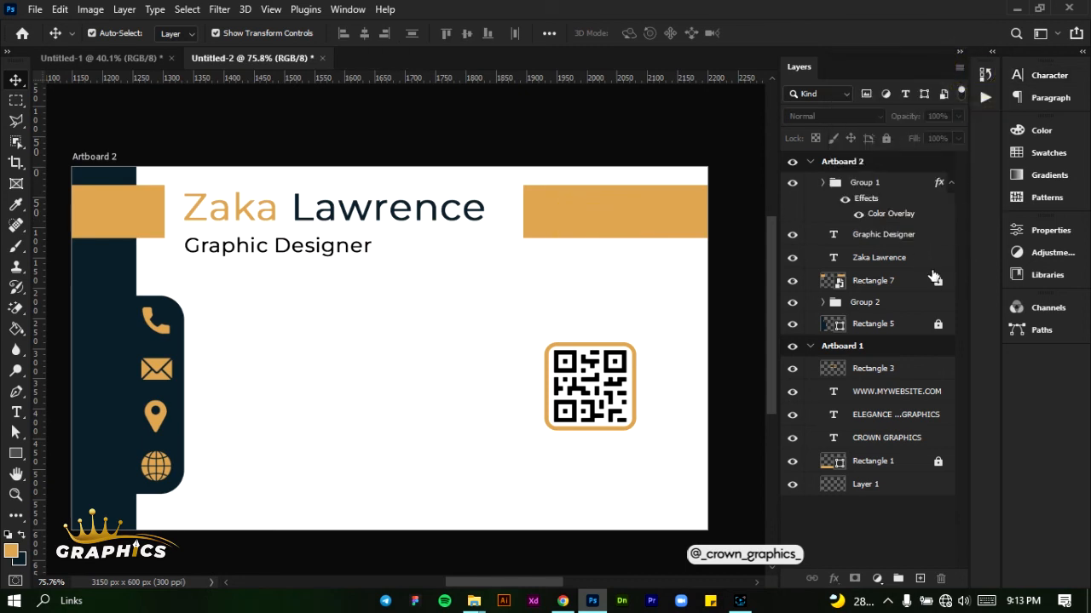
Move the unlocked band and the Graphic Designer text down about 24 px, and lower the name to the band's vertical centre
drag(562, 213, 558, 228)
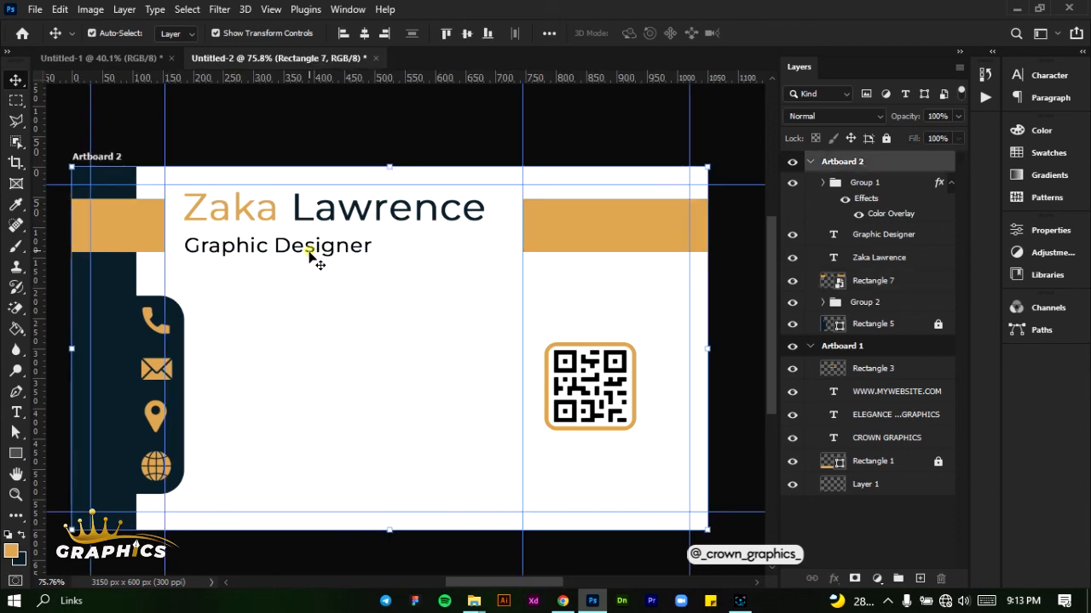
drag(312, 257, 311, 273)
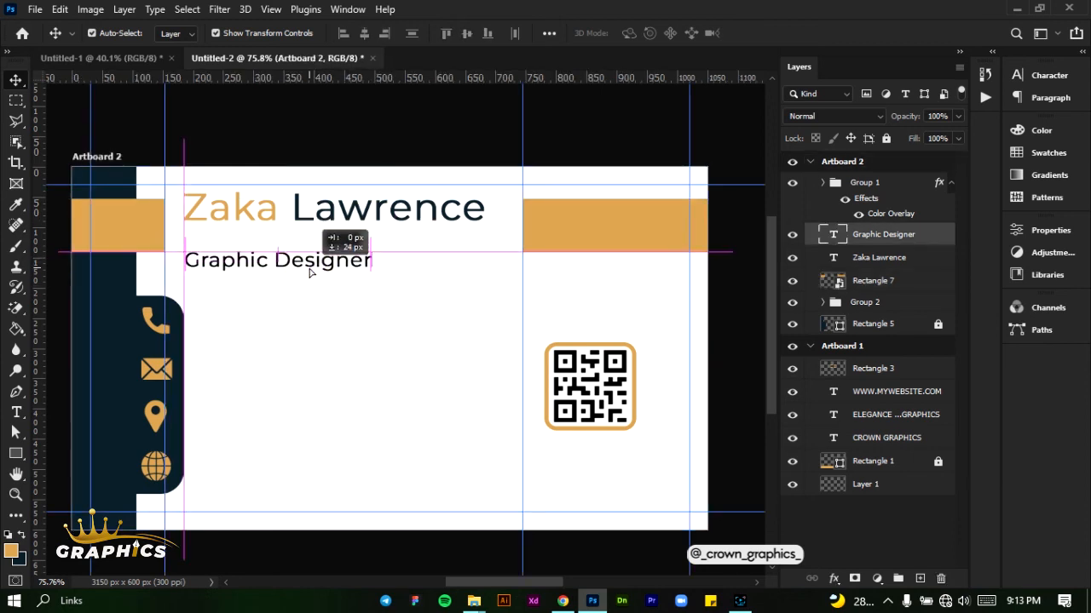
drag(326, 213, 325, 232)
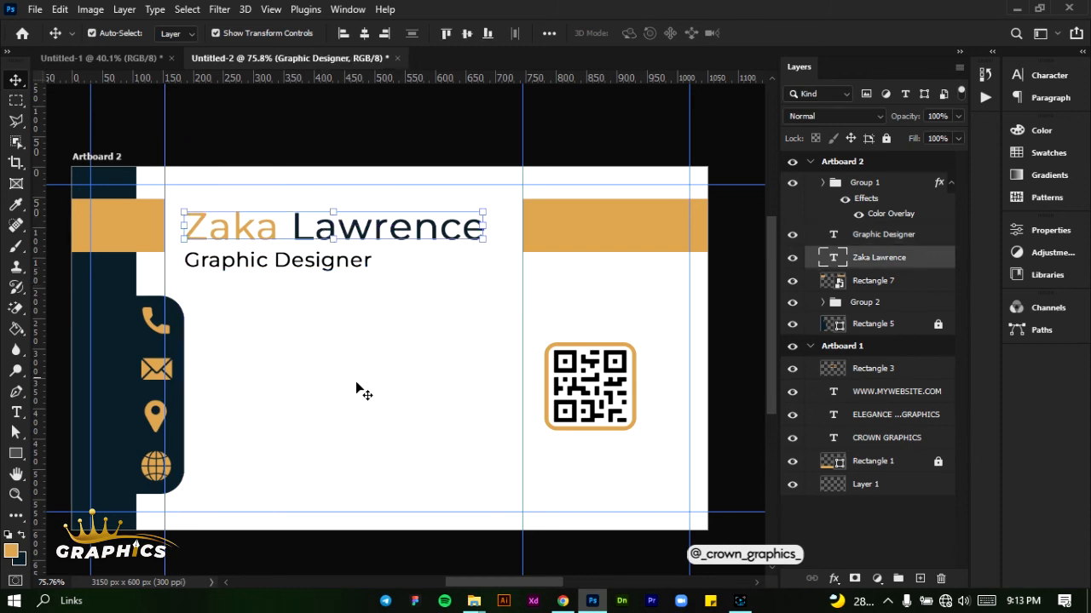
Draw a paragraph text box beside the phone icon and set its font size to 7 pt
click(16, 413)
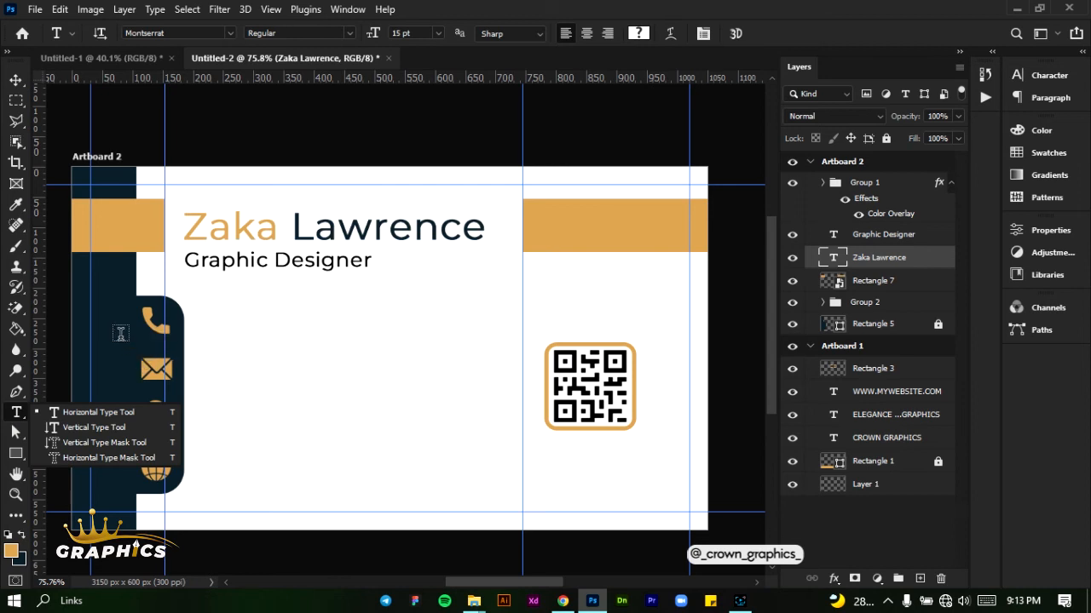
scroll(206, 333, up, 2)
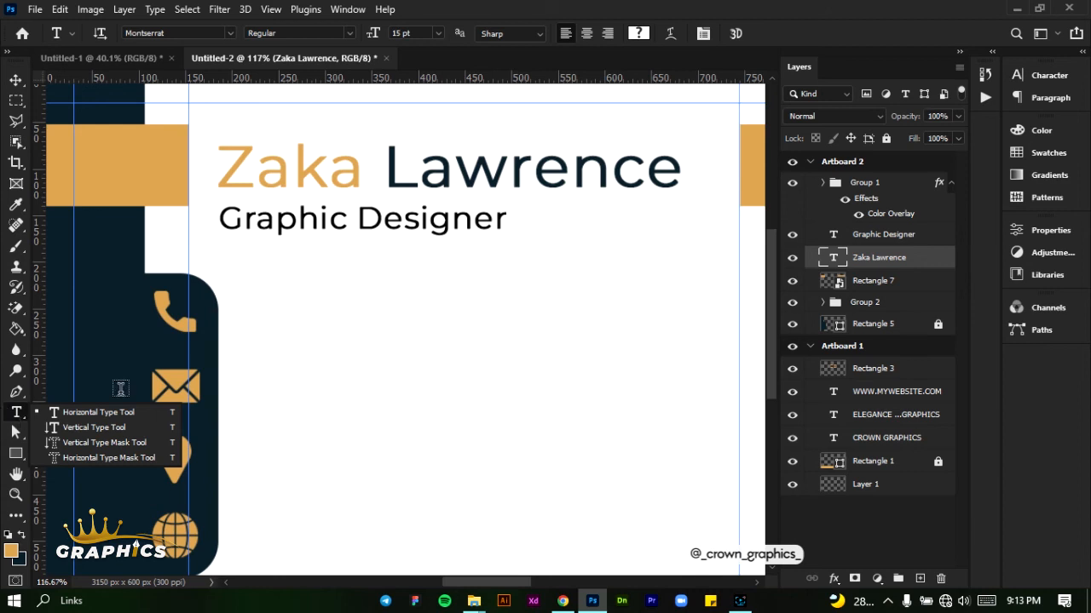
drag(234, 292, 517, 351)
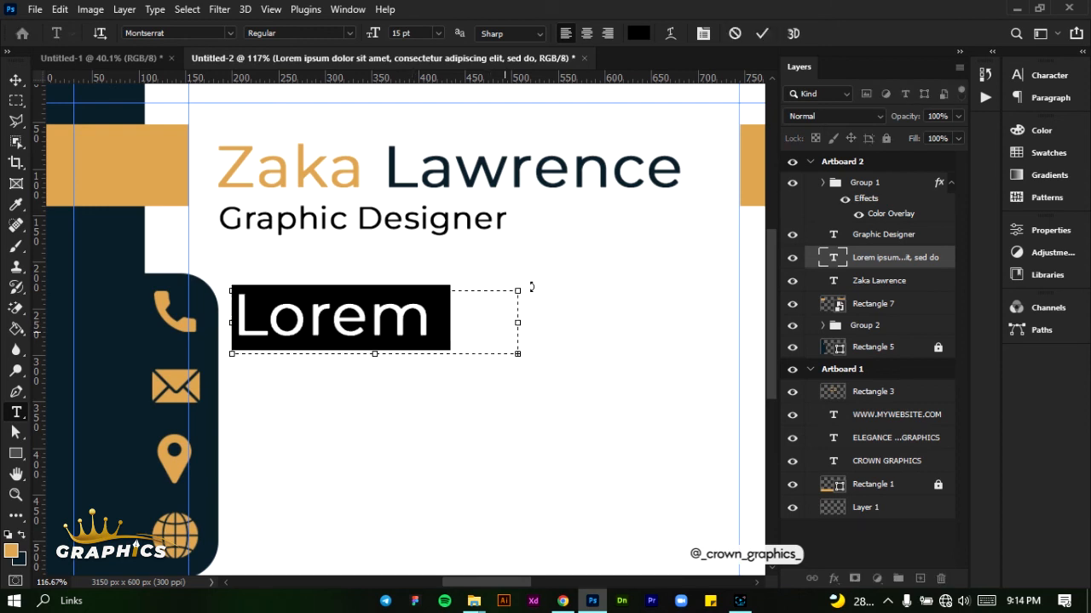
click(1048, 75)
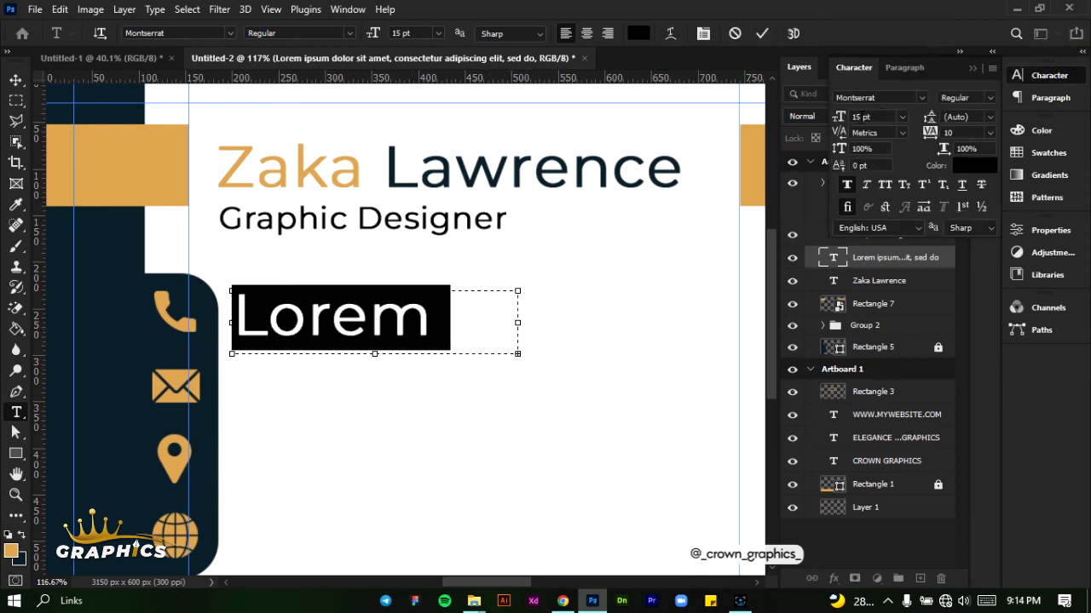
click(856, 116)
text(7)
key(Return)
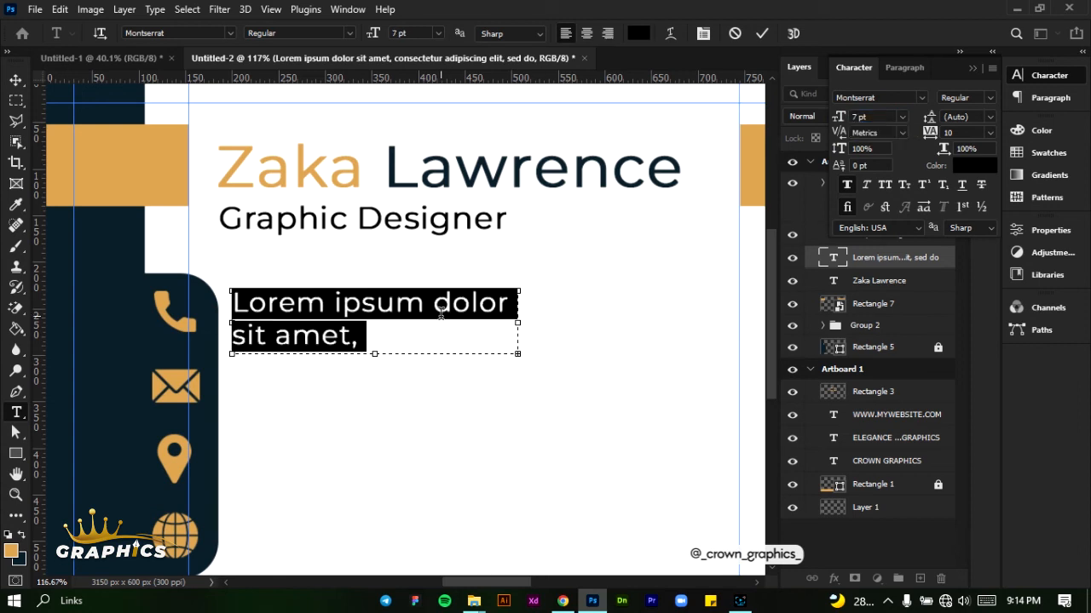
Replace the placeholder text with "Phone" on the first line and the contact's phone number on the second
text(0)
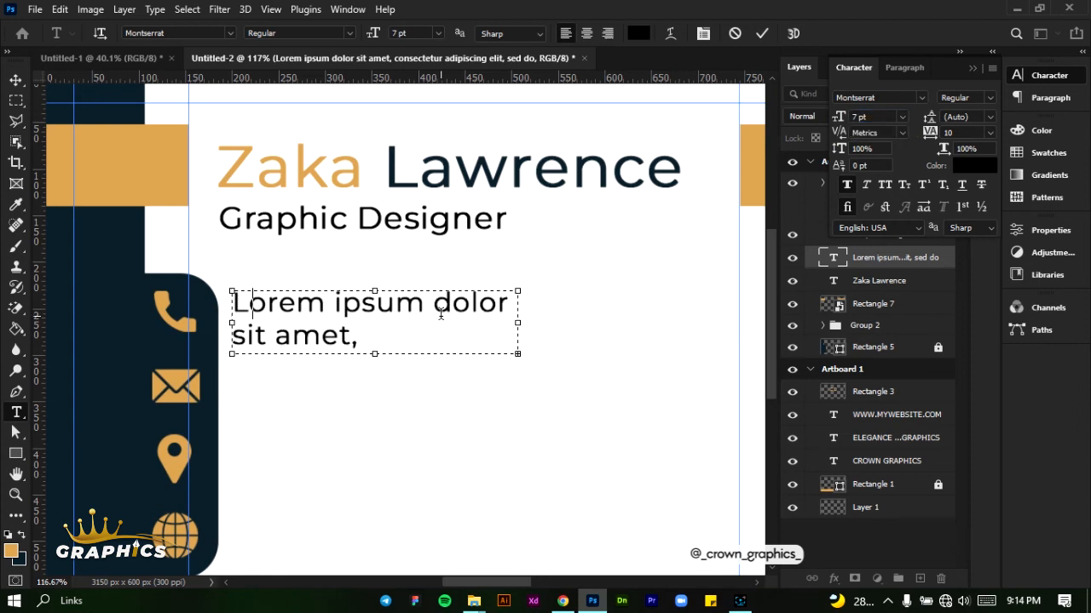
text(H)
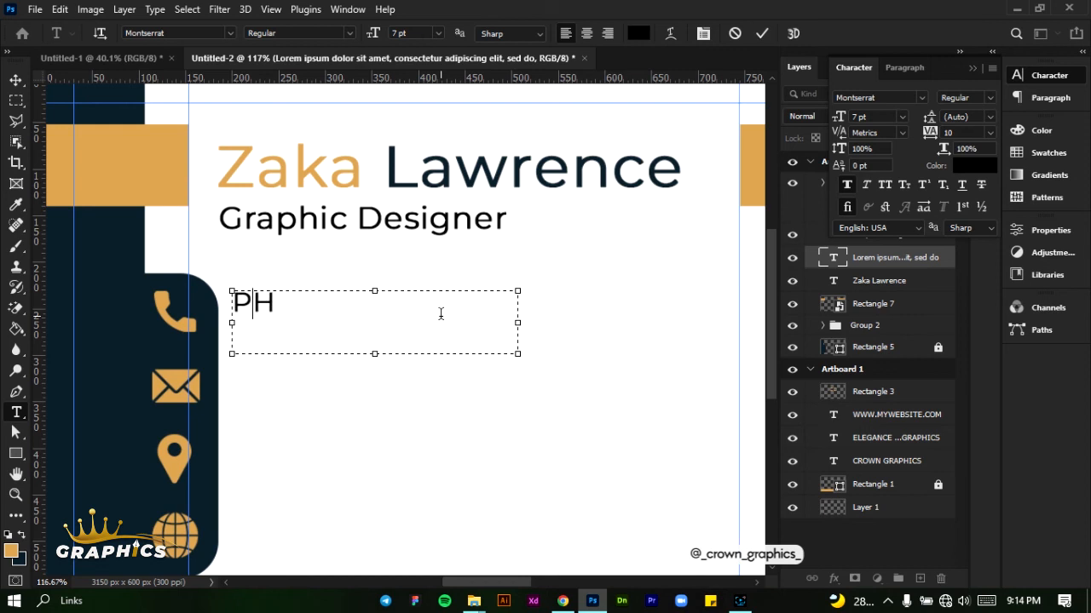
text(one)
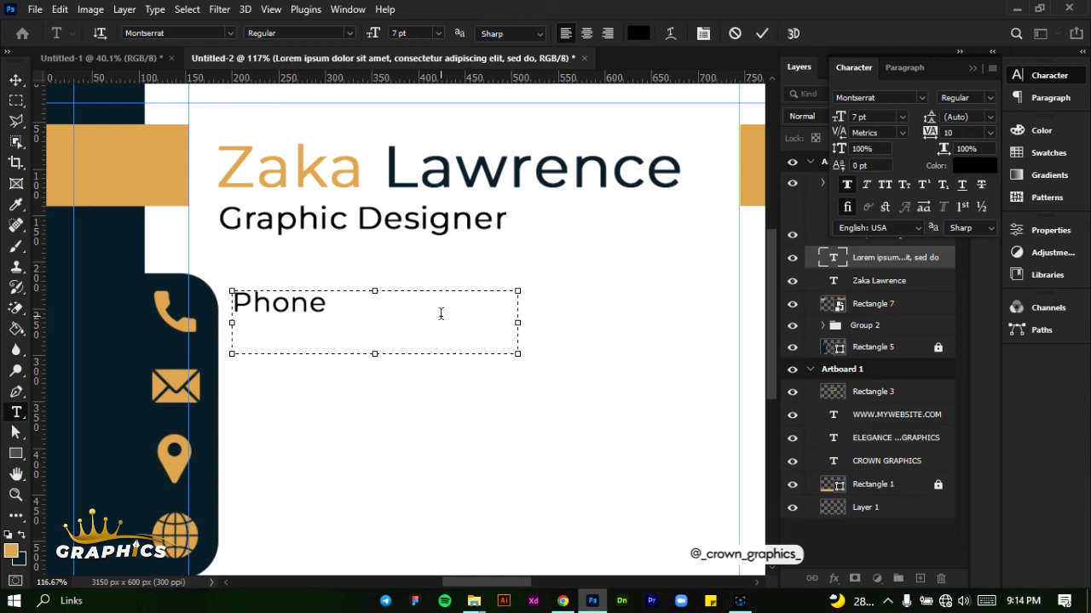
key(Return)
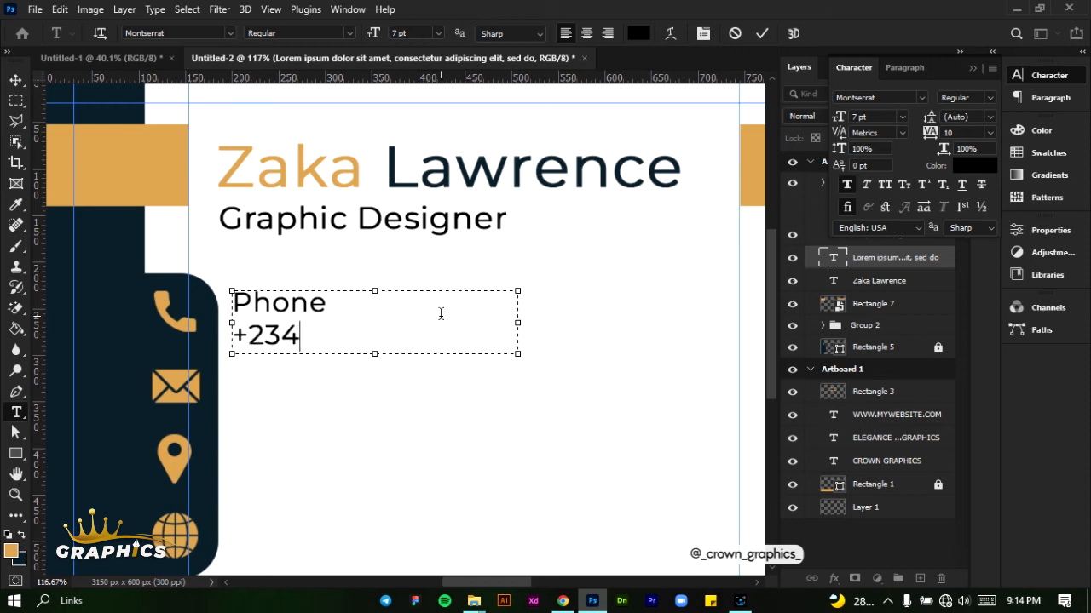
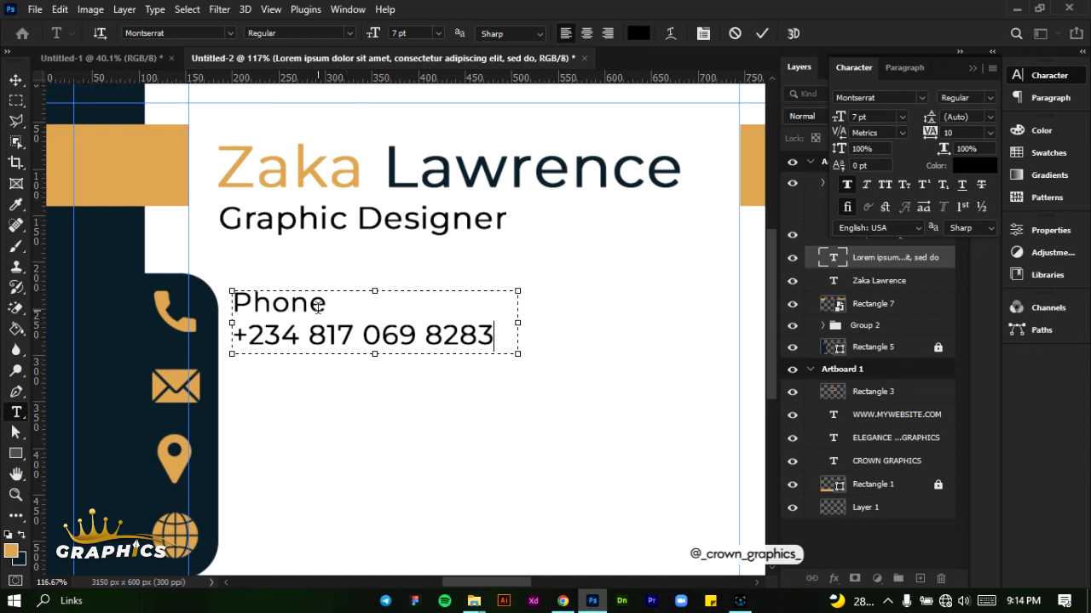
Set the "Phone" label above the phone number to Montserrat SemiBold
drag(323, 305, 235, 307)
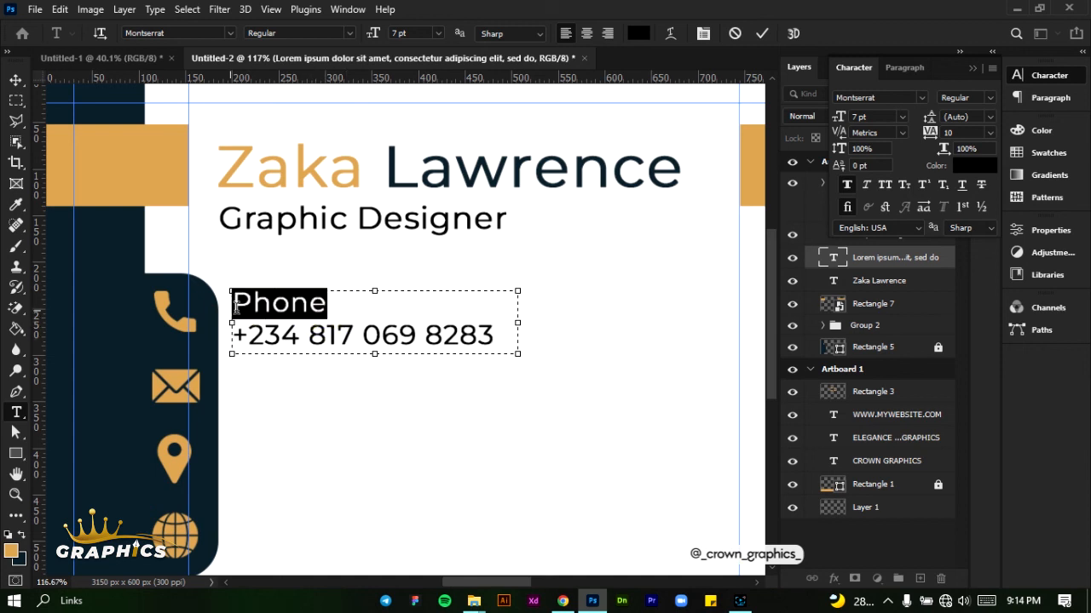
click(986, 99)
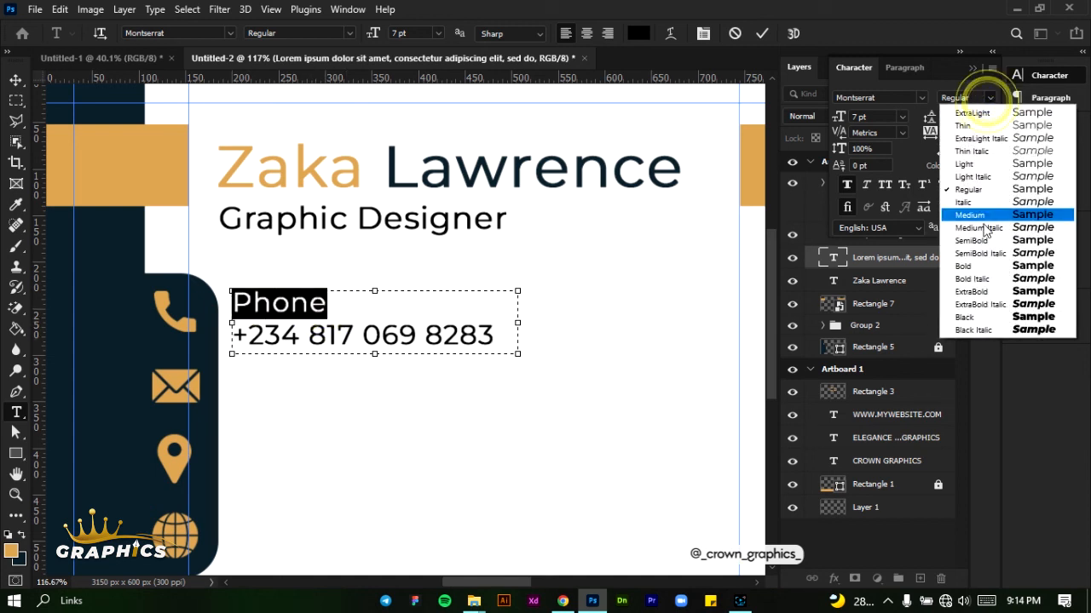
click(980, 241)
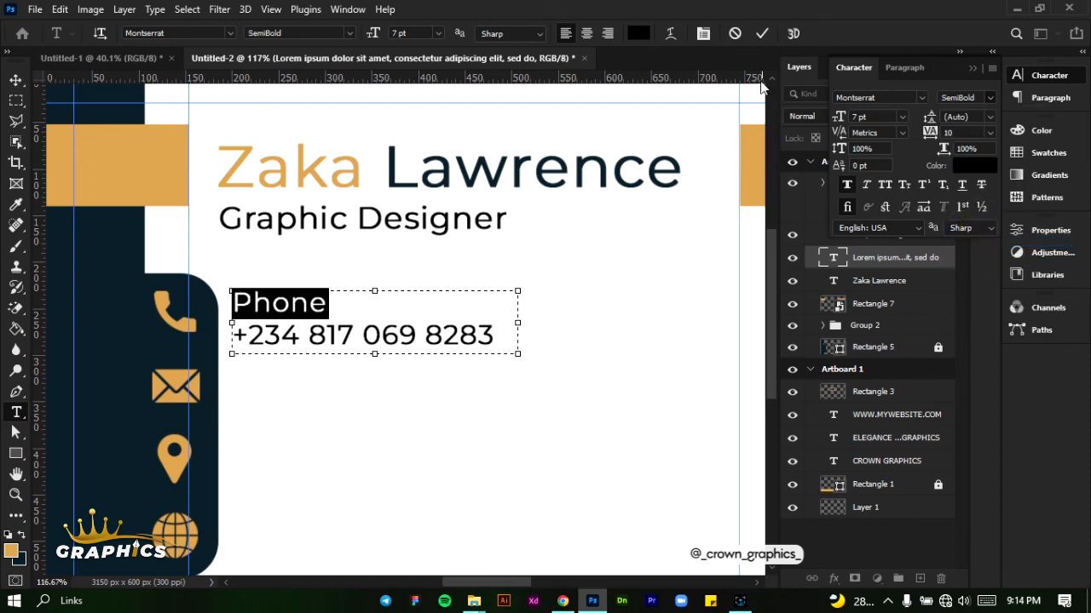
click(762, 33)
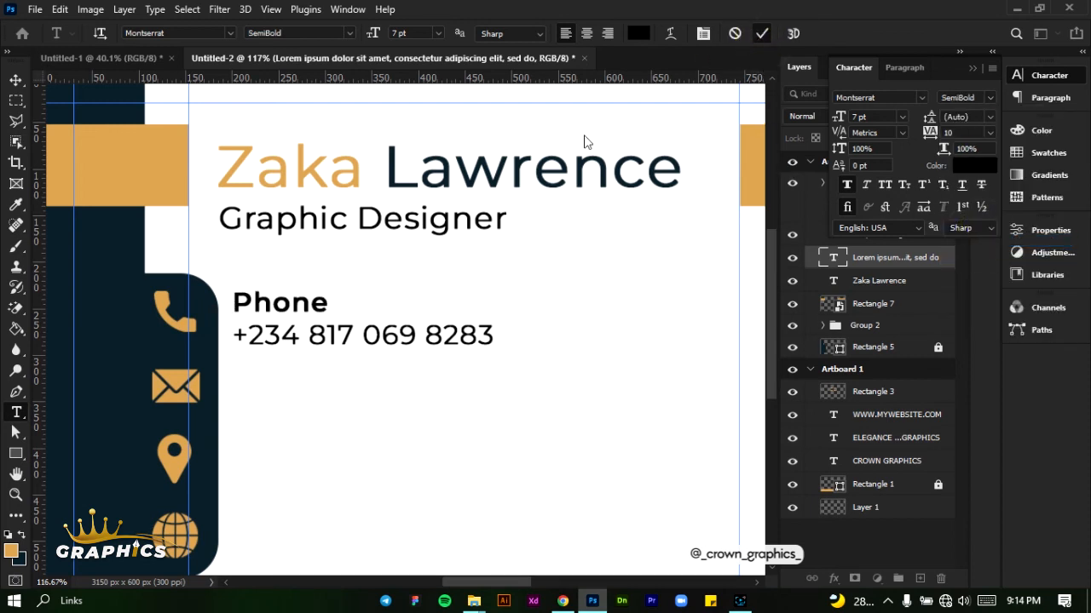
Move the phone text block up slightly to line up with the phone icon, and collapse the character settings
click(15, 79)
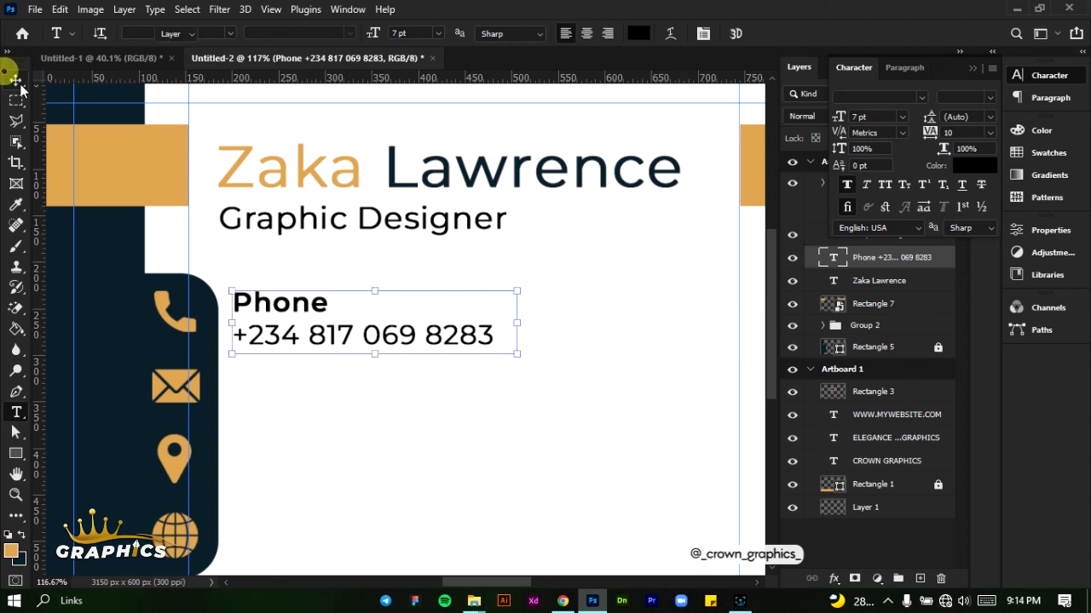
click(307, 307)
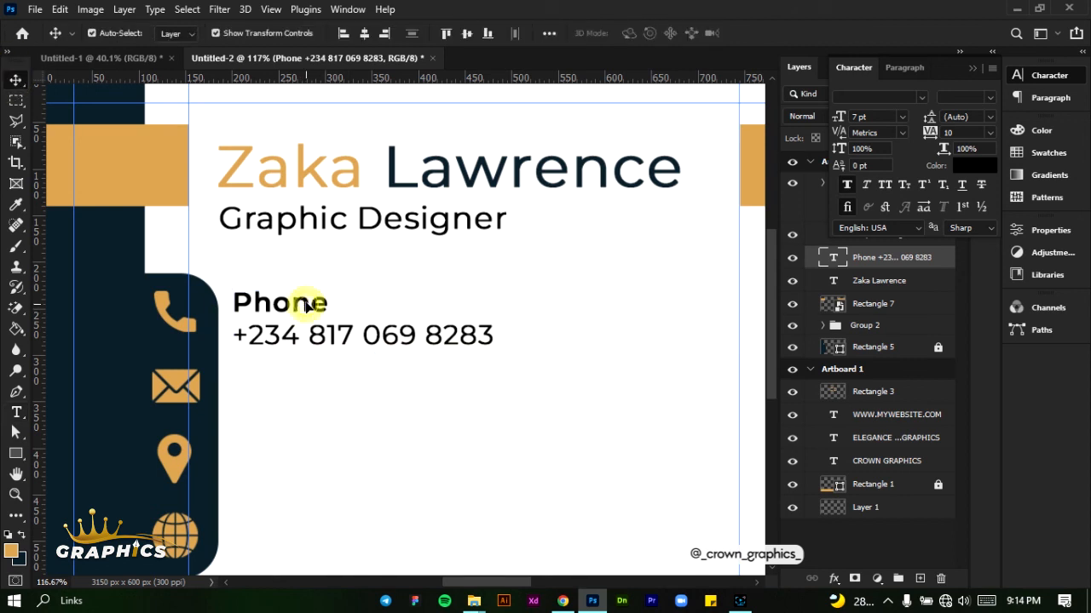
drag(308, 303, 310, 300)
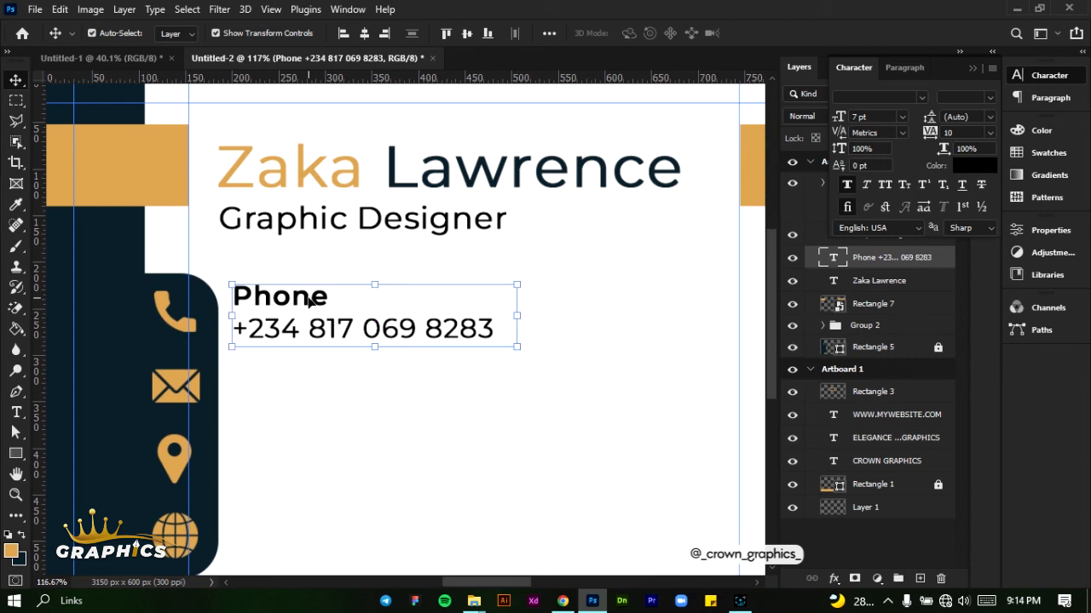
click(975, 65)
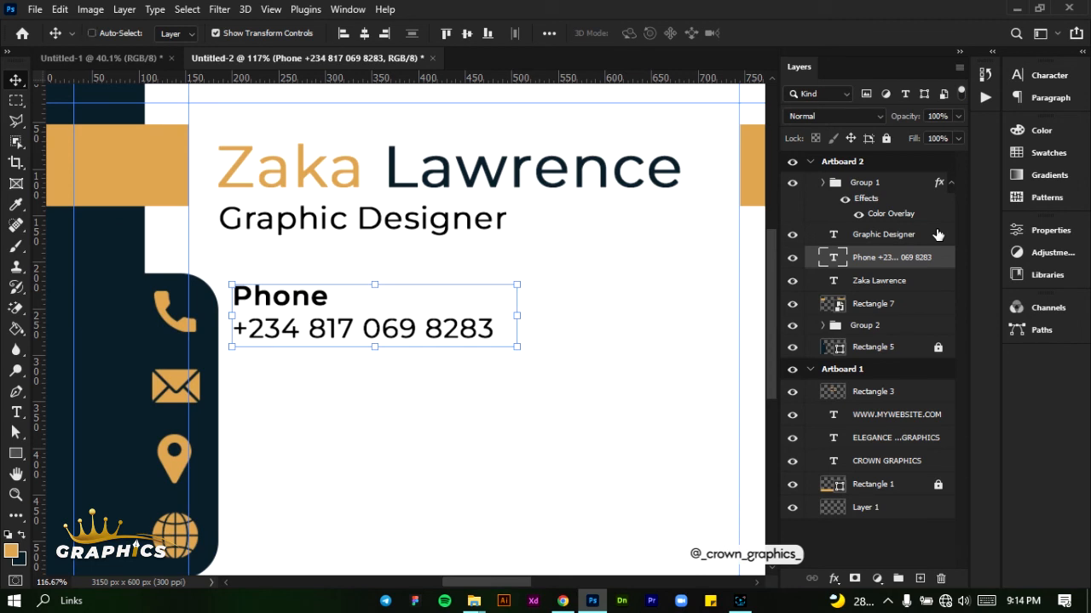
Duplicate the phone text block three times and place one block beside each of the four contact icons, keeping them left-aligned
key(ctrl+j)
key(ctrl+j)
key(ctrl+j)
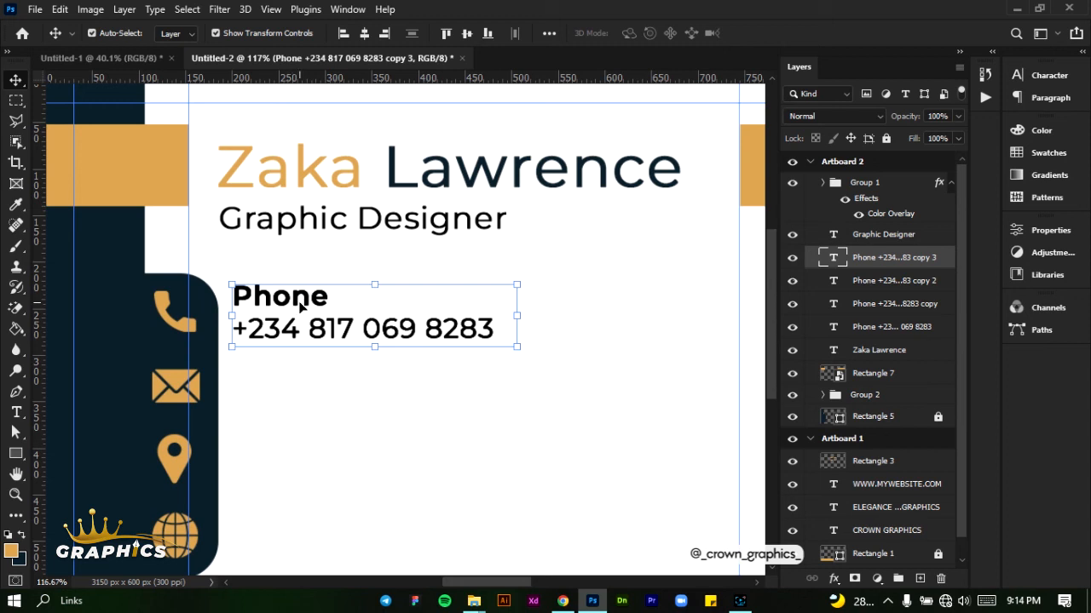
drag(306, 301, 307, 435)
drag(314, 305, 314, 525)
scroll(308, 477, down, 1)
drag(307, 404, 307, 415)
drag(308, 348, 308, 348)
drag(305, 270, 305, 273)
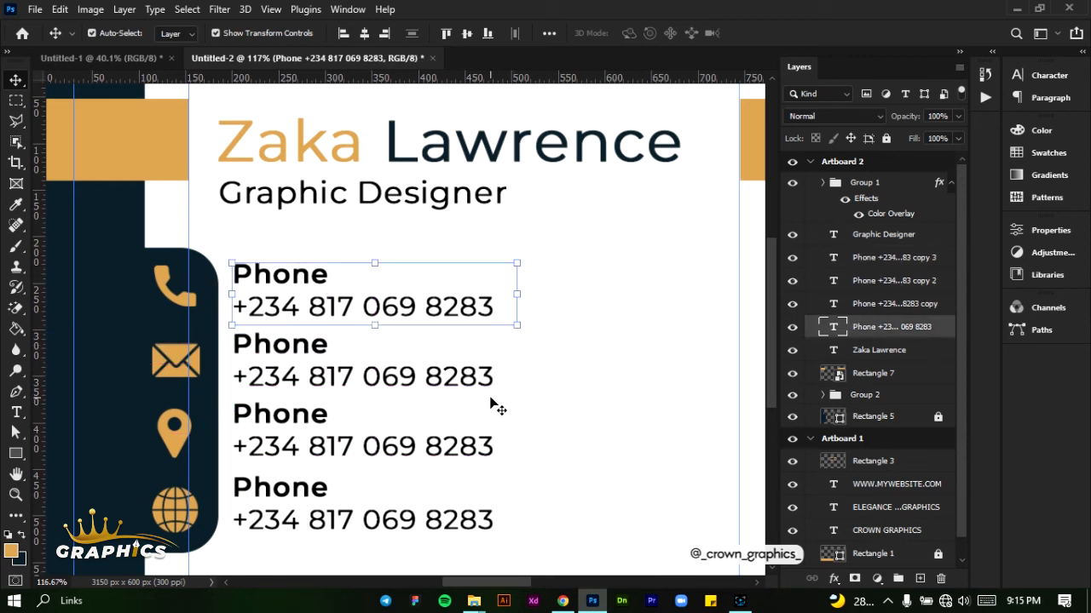
Change the block beside the envelope icon to the label "Email" with the contact's email address below it
double_click(341, 391)
drag(234, 344, 329, 345)
text(Email)
drag(235, 377, 493, 381)
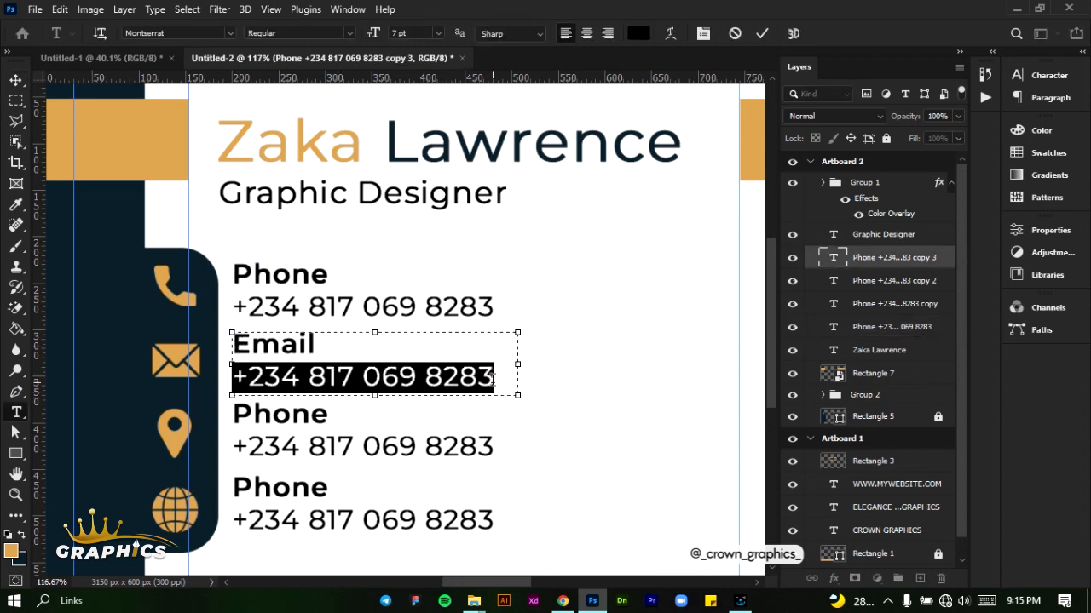
text(myemail@gmail.com)
Change the block beside the location pin to "Address" with the contact's street address, and delete the stray placeholder text layer
double_click(247, 415)
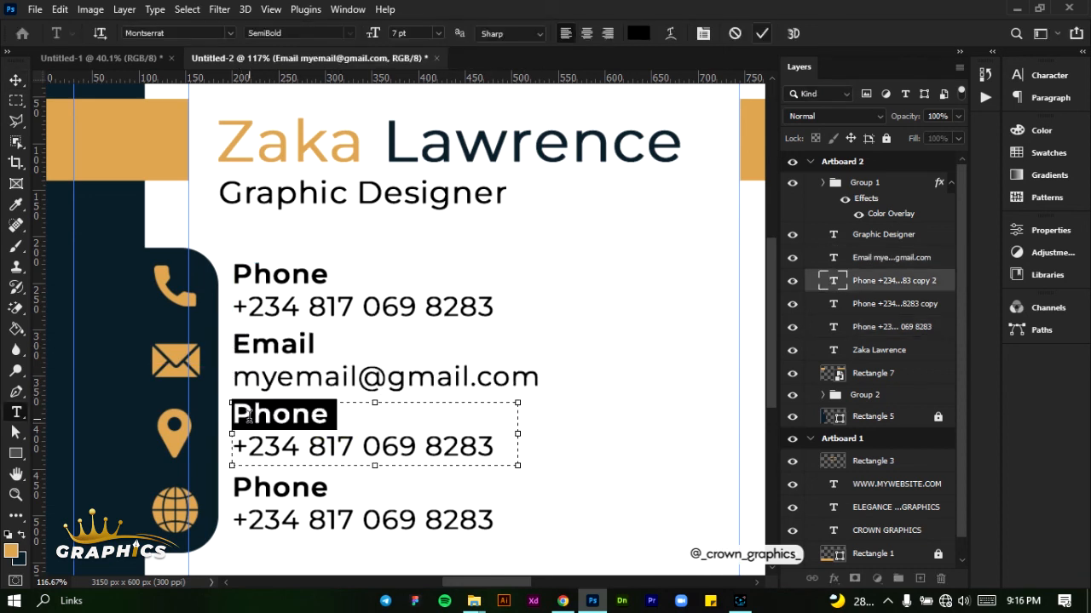
text(Address)
drag(234, 447, 494, 448)
text(Crown street, Florida, LA)
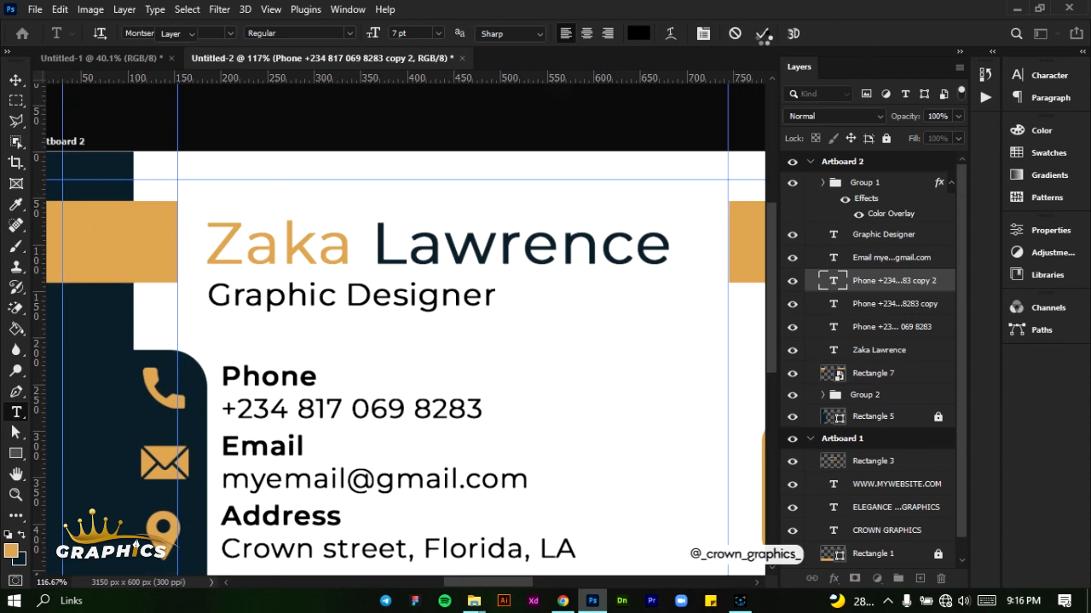
drag(886, 160, 927, 402)
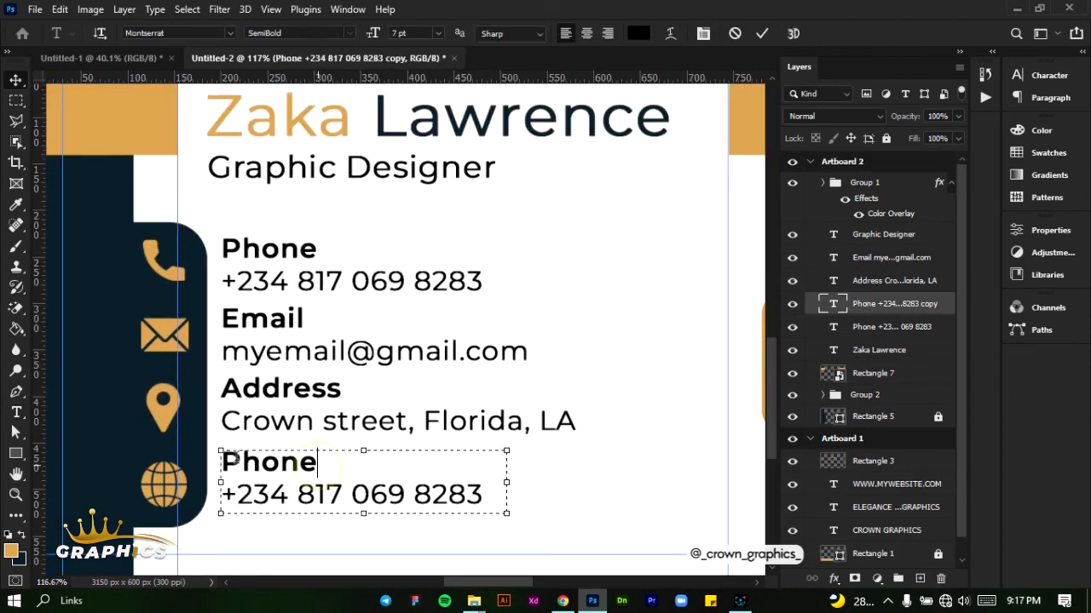
text(Website)
drag(222, 494, 484, 496)
text(mywebsite.co)
key(Home)
text(www.)
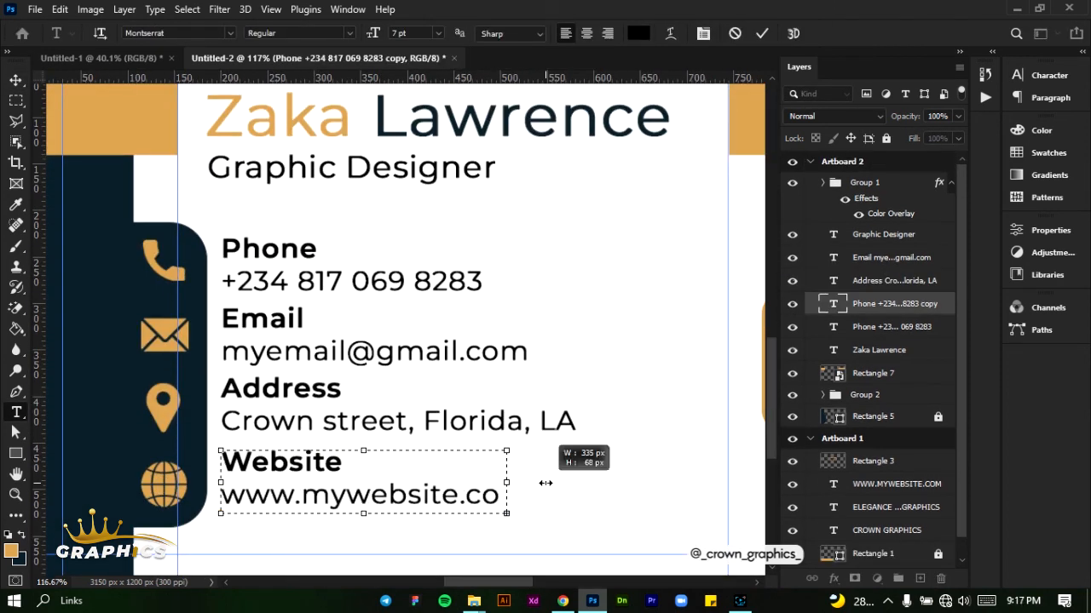
text(m)
key(ctrl+Return)
Group the Phone, Email, Address and Website text layers, and delete the extra empty group
scroll(368, 322, down, 4)
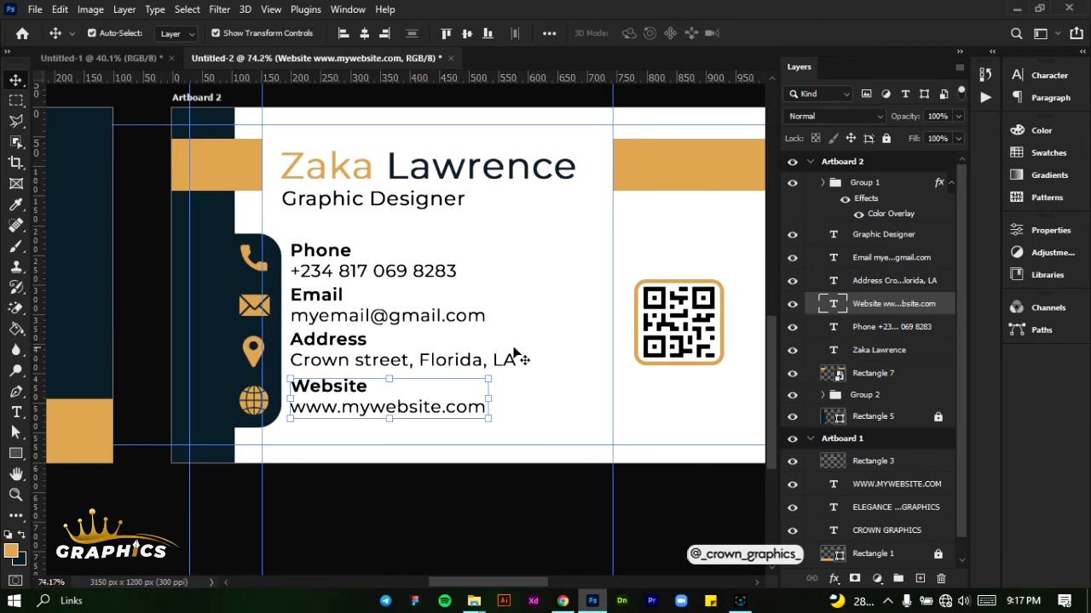
scroll(514, 496, down, 1)
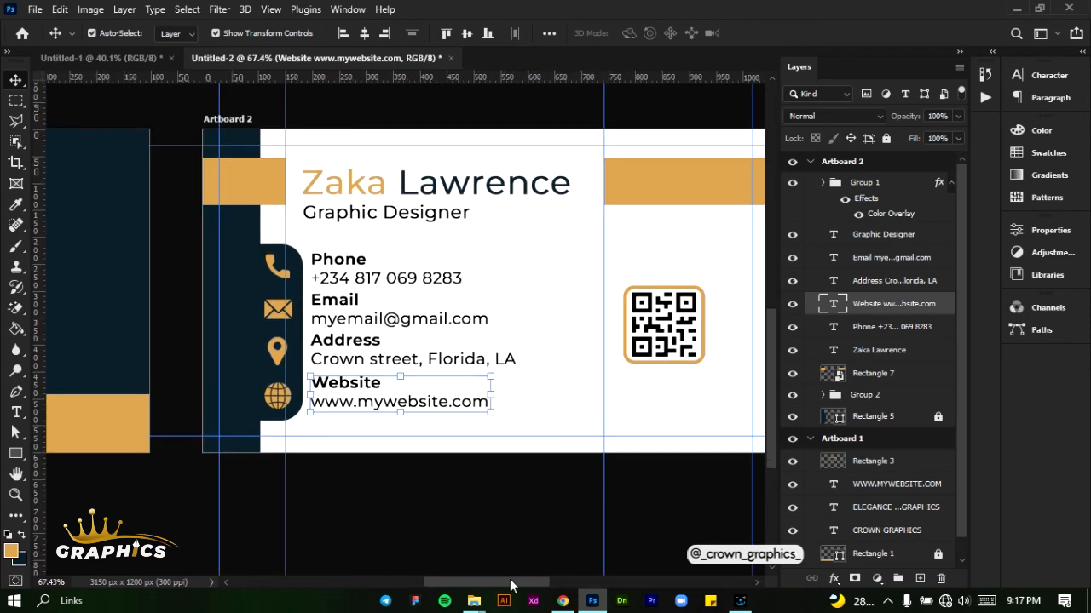
drag(509, 582, 520, 584)
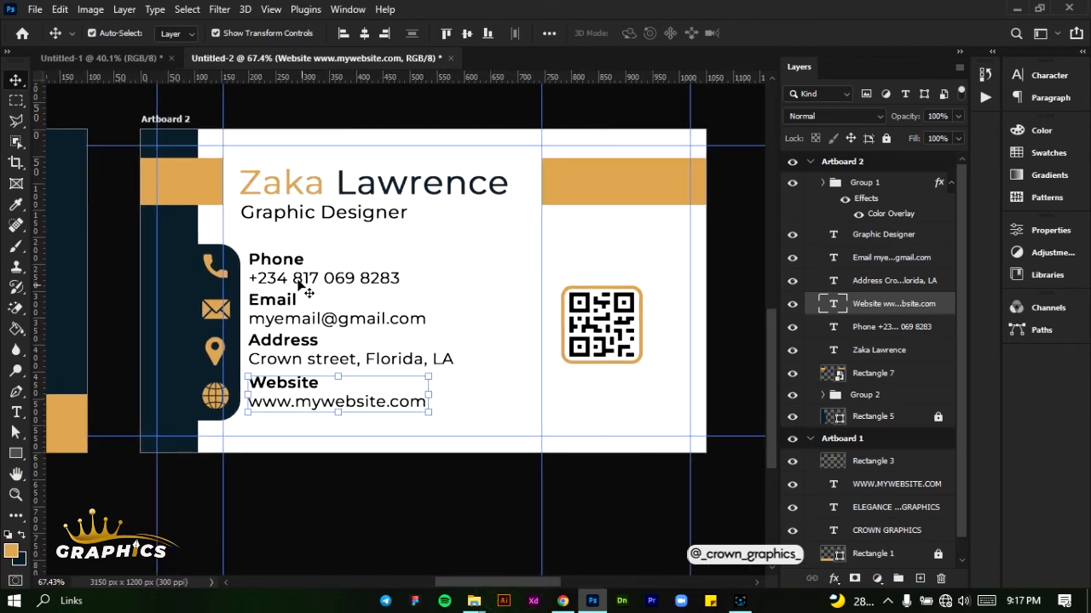
double_click(895, 257)
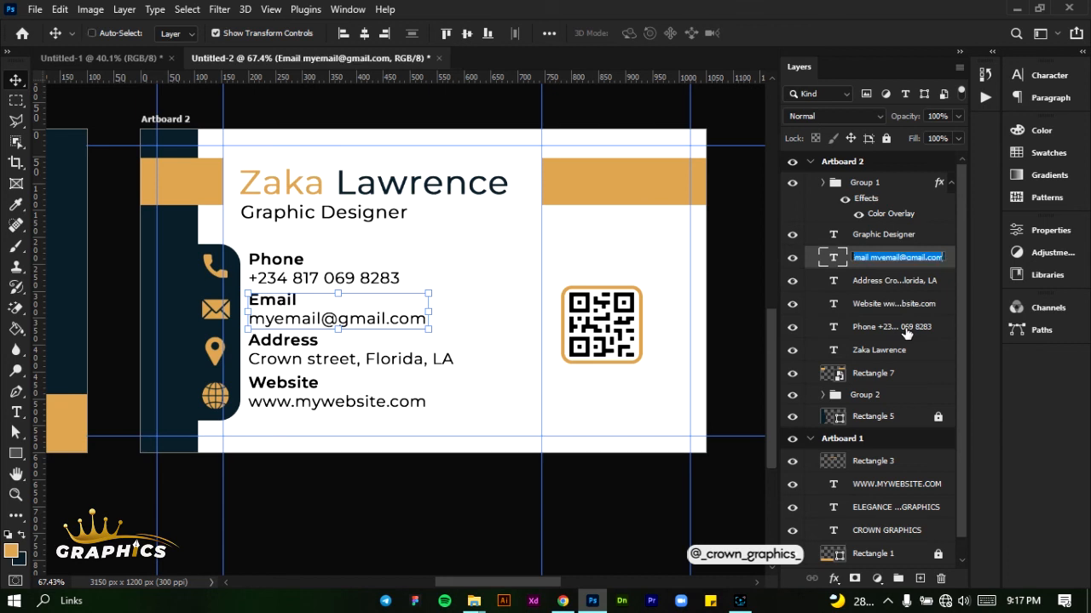
click(906, 331)
double_click(901, 327)
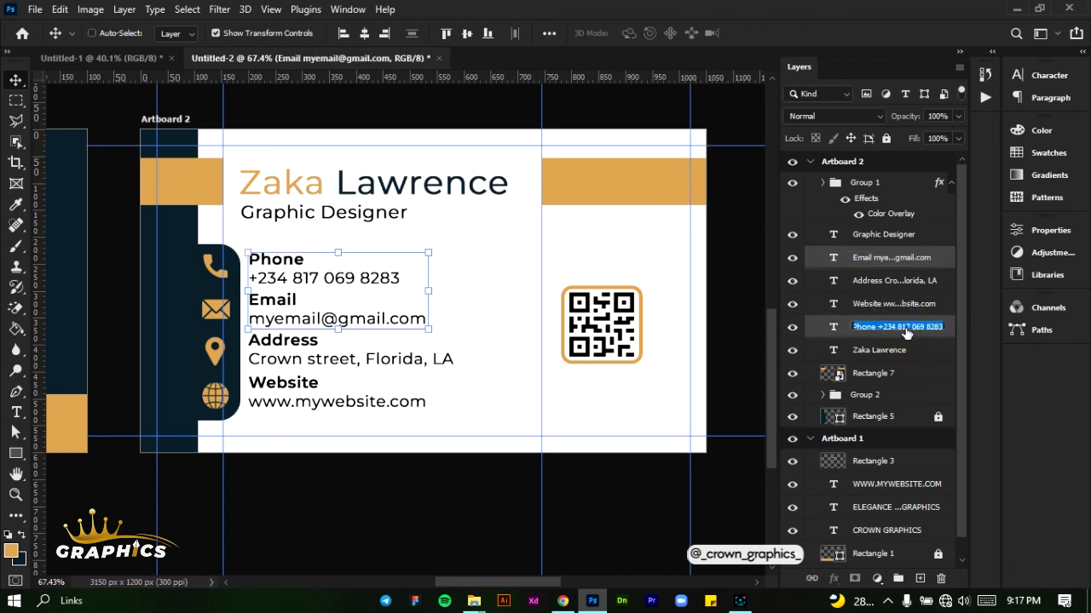
click(942, 254)
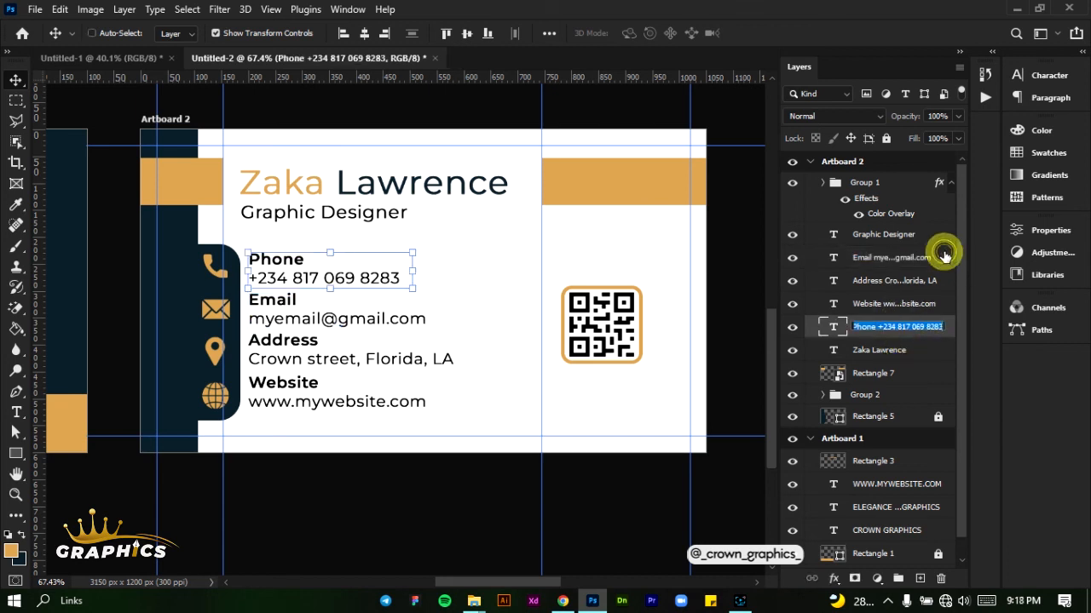
shift+click(935, 326)
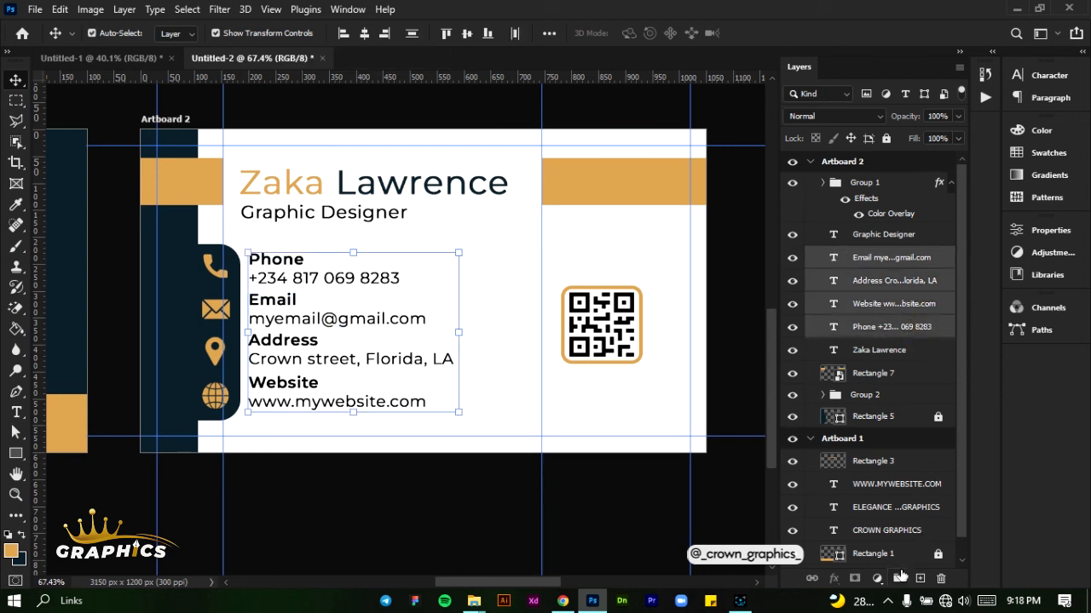
double_click(899, 579)
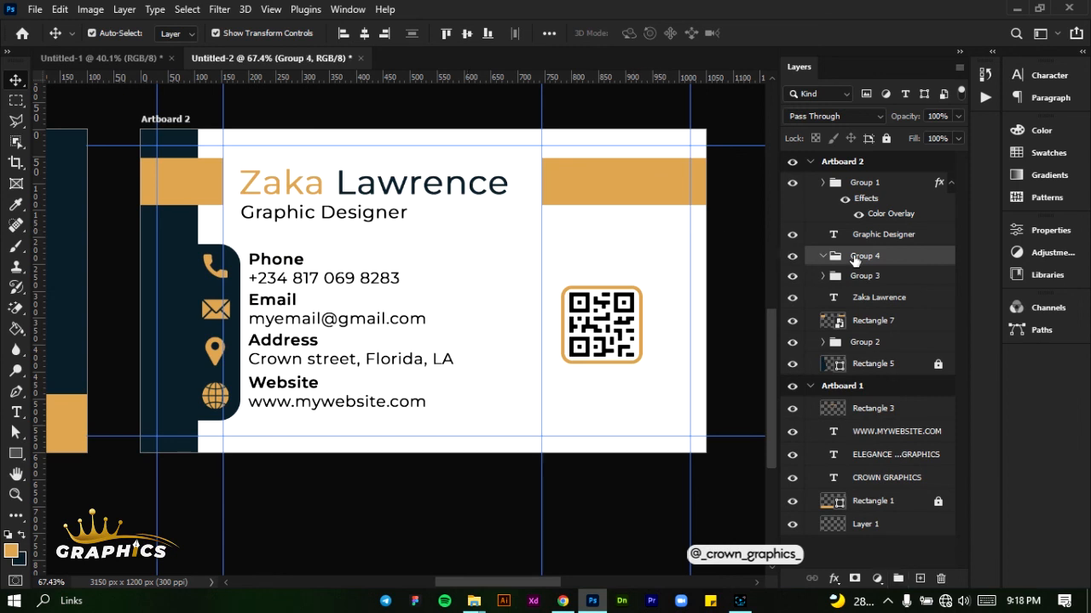
key(Delete)
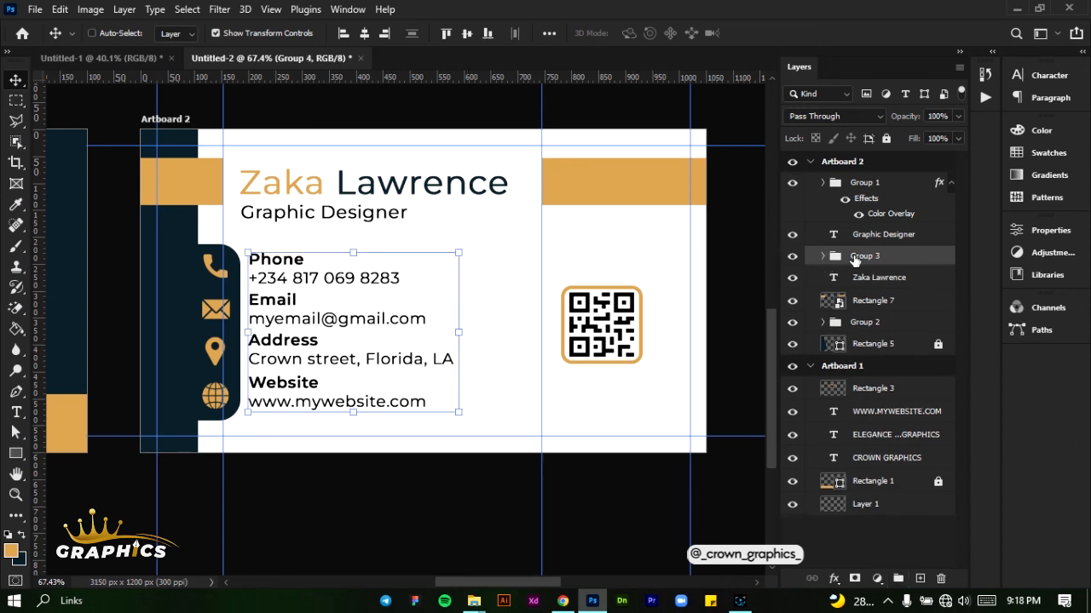
Nudge the contact text group a few pixels right and down, away from the navy icon strip
key(Right)
key(Right)
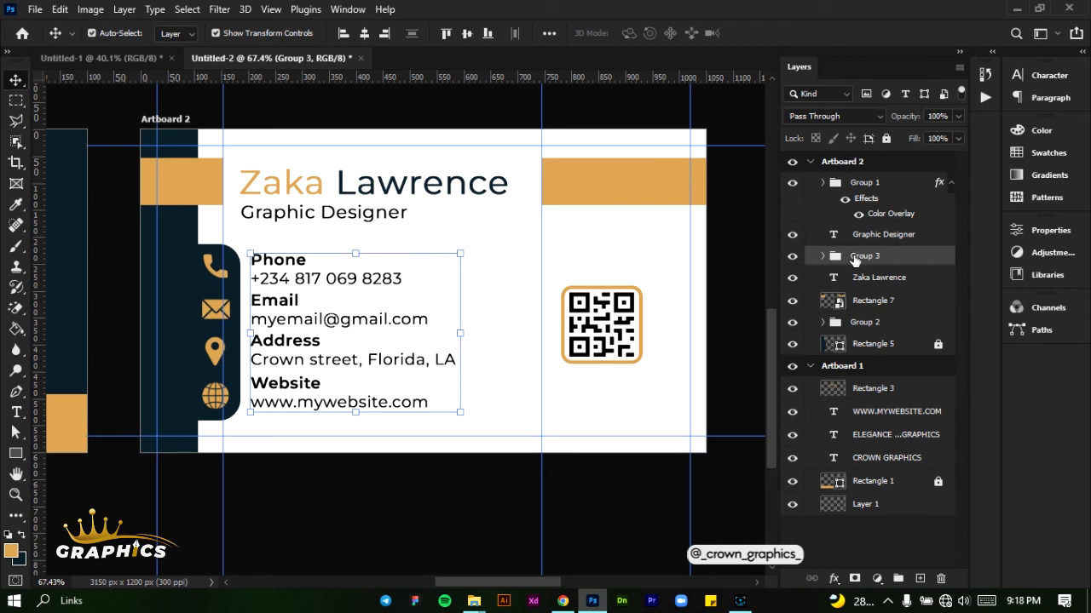
key(Down)
key(Right)
key(Down)
key(Right)
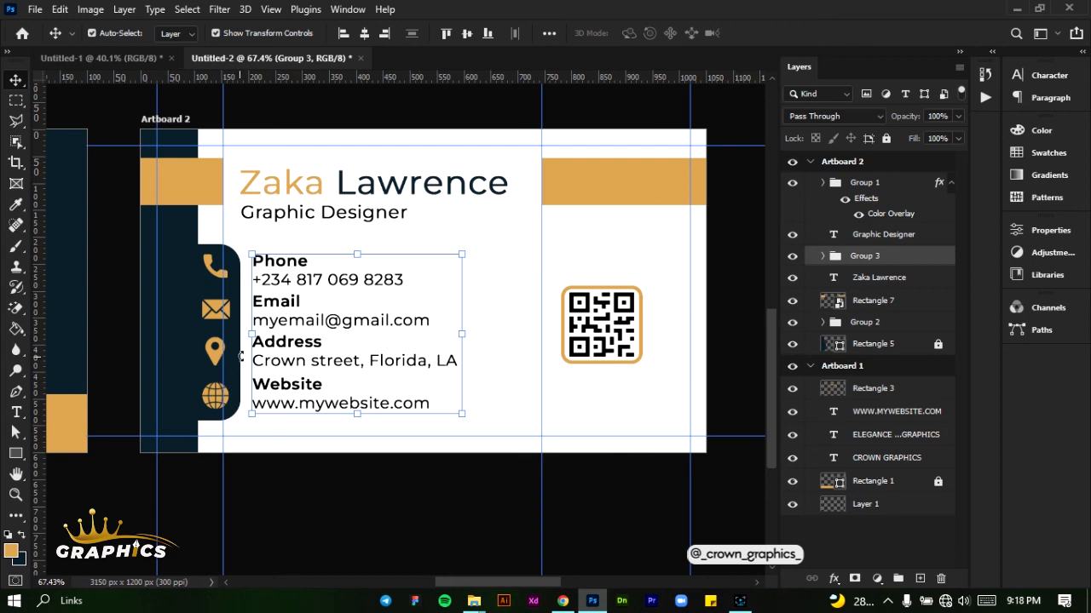
Activate the Line tool and set its shape height to 3 px
scroll(243, 345, up, 3)
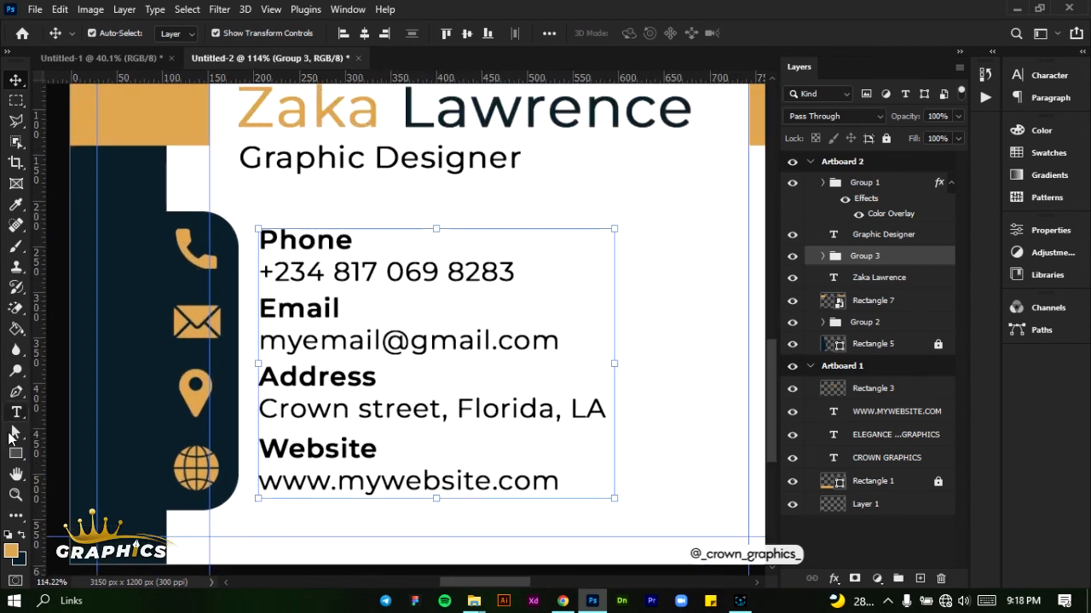
click(16, 453)
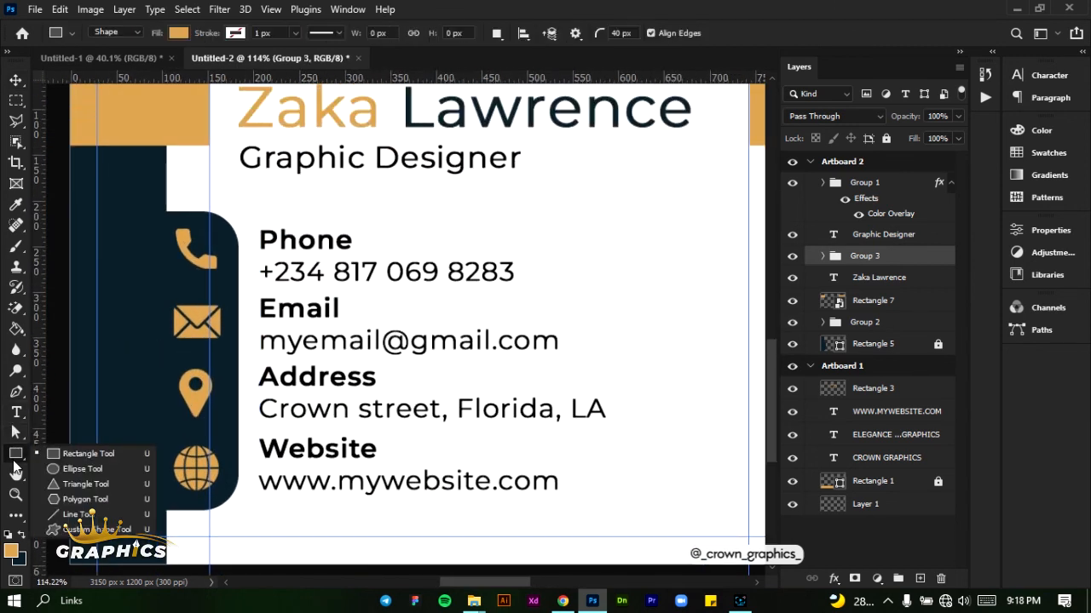
click(75, 514)
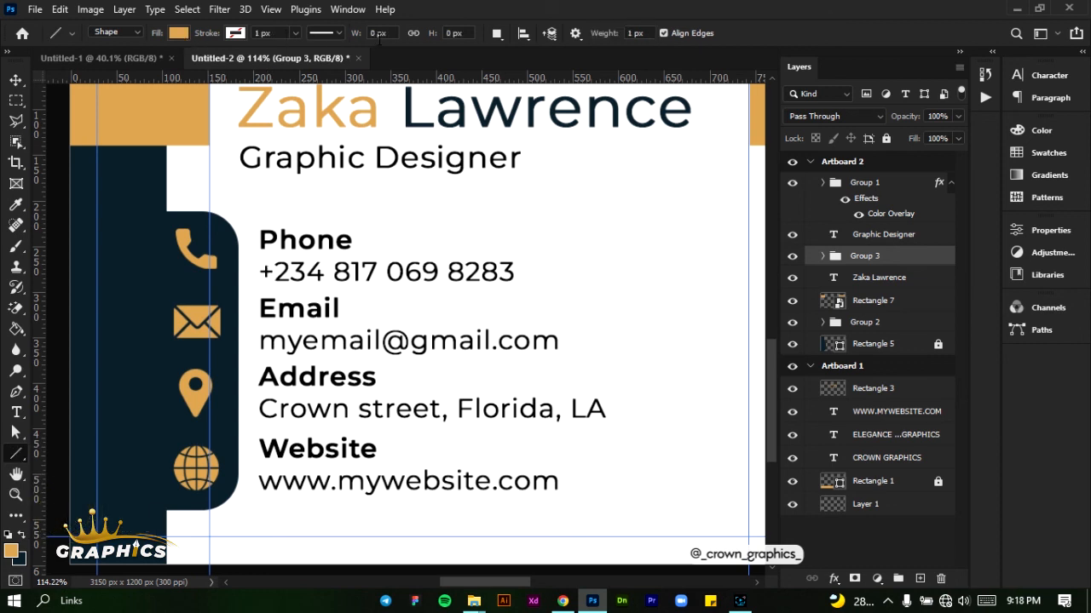
click(450, 33)
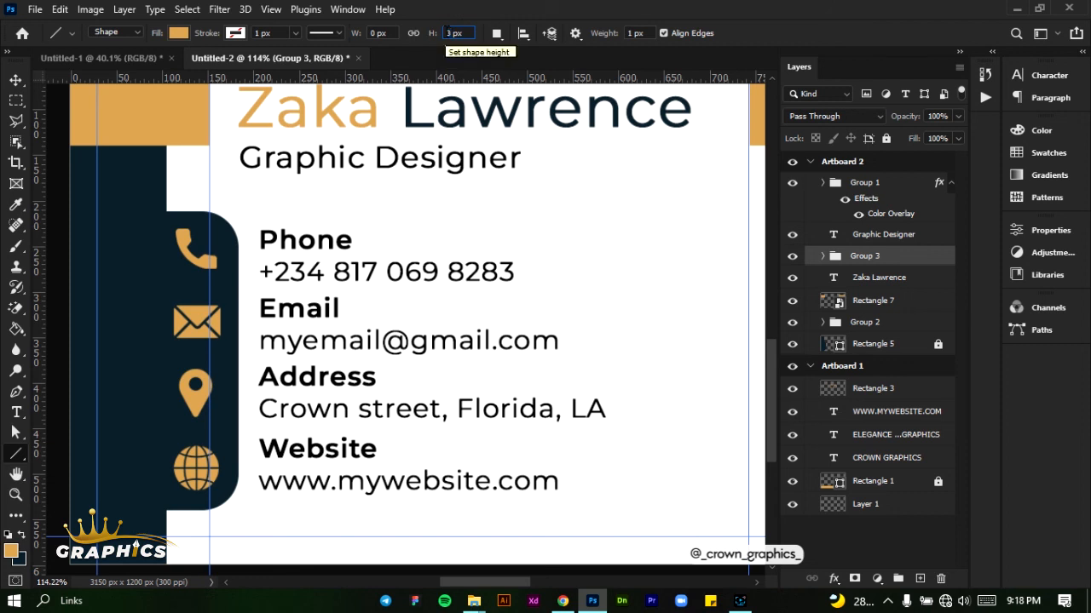
Set the line's stroke options to outside alignment, round caps and round corners
click(334, 35)
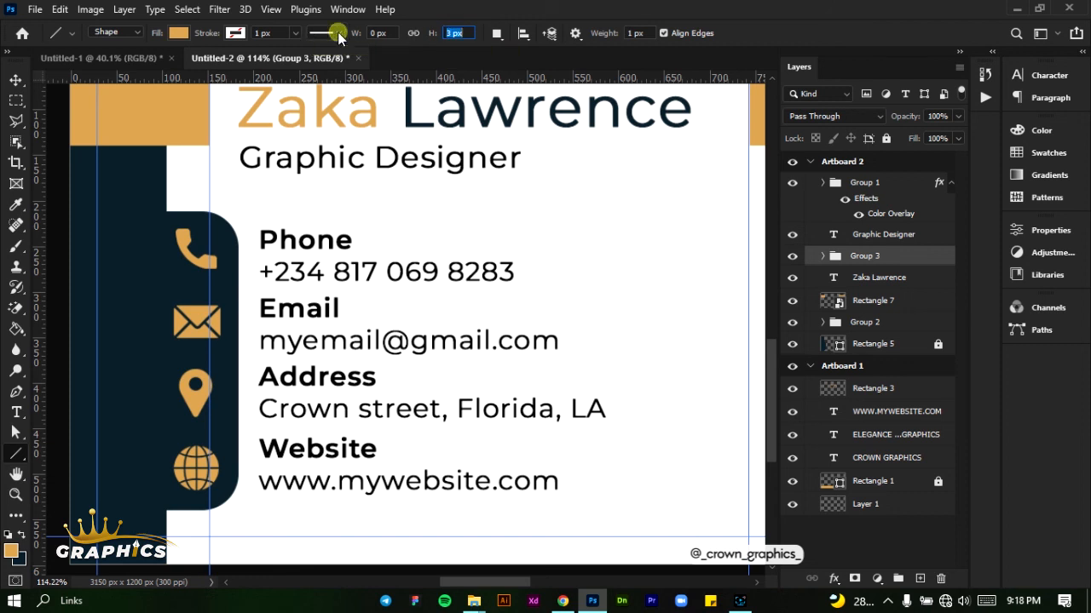
click(311, 201)
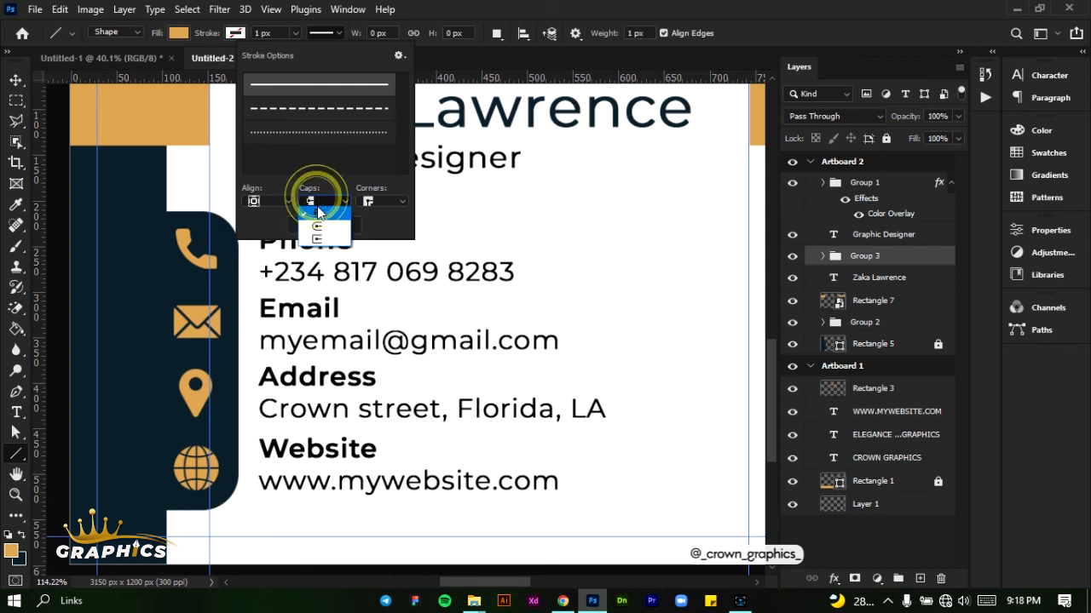
click(318, 220)
click(375, 202)
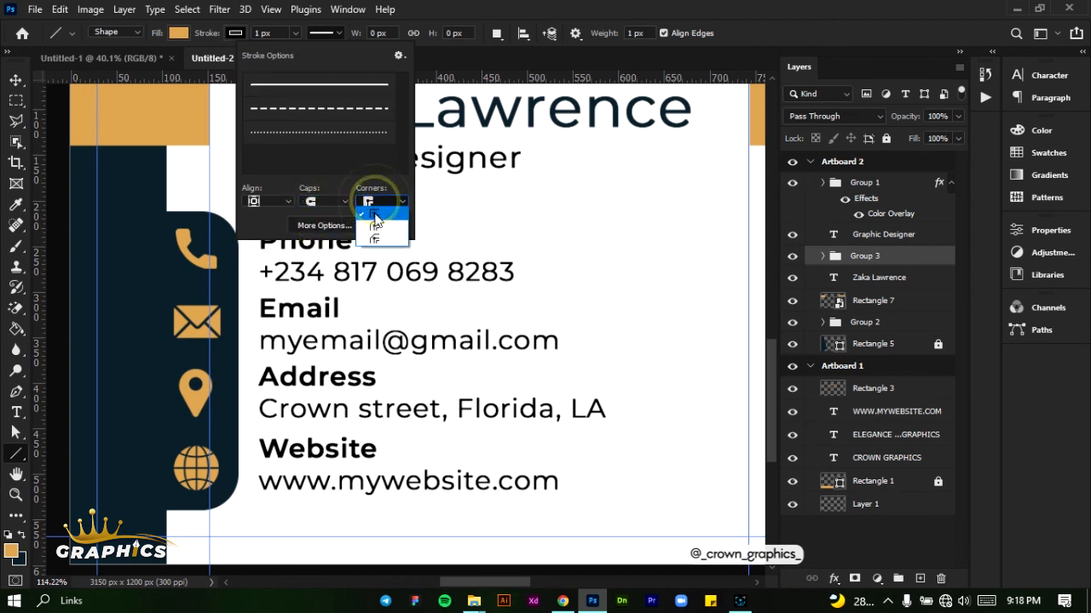
click(375, 220)
click(276, 199)
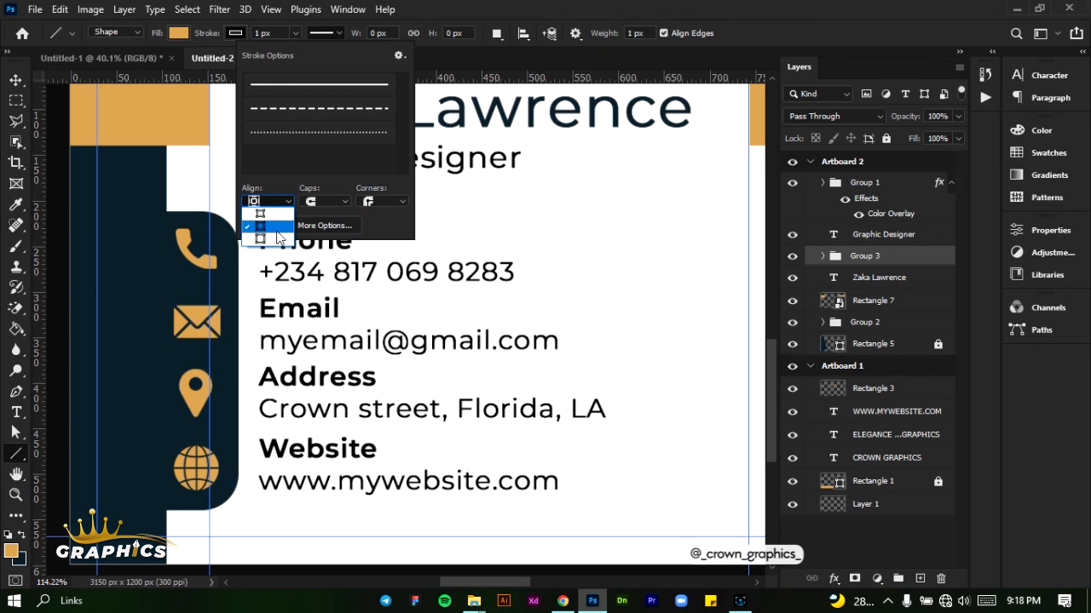
click(280, 238)
click(270, 201)
click(274, 237)
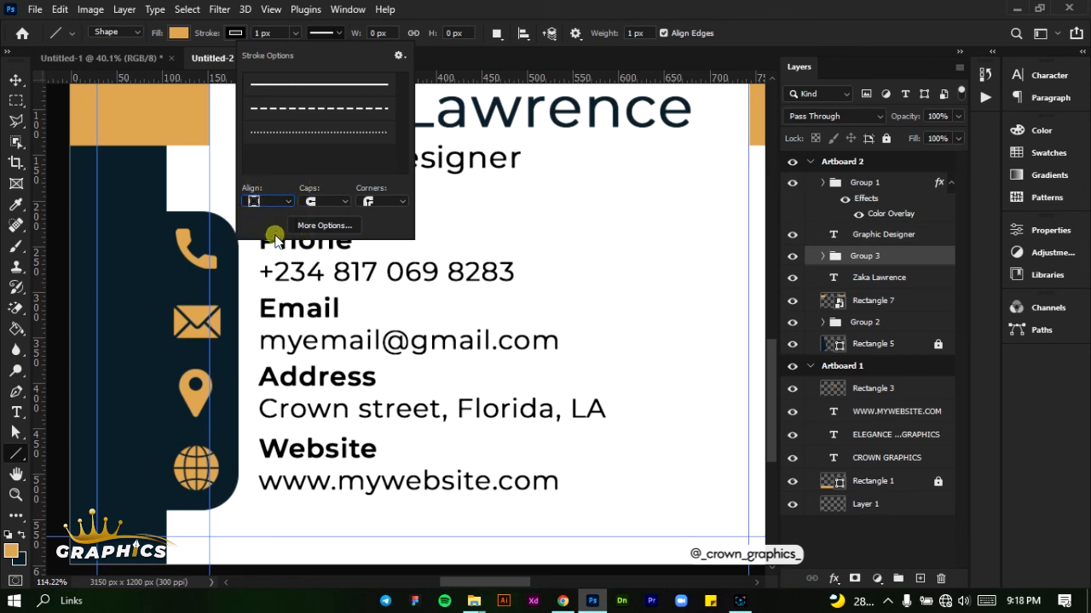
click(336, 34)
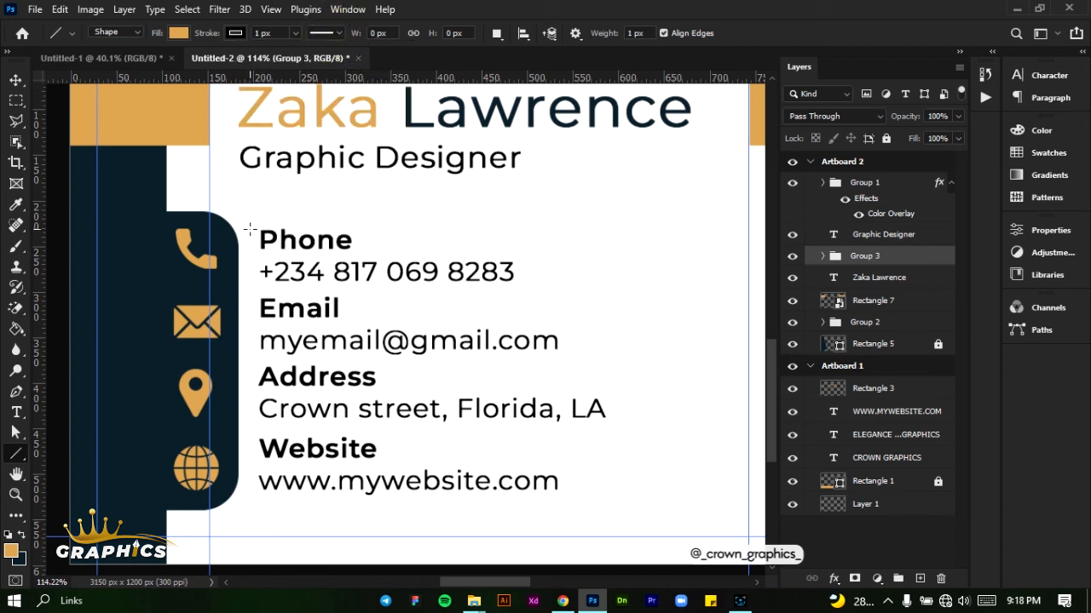
Draw a vertical golden line about 263 px long between the icon strip and contact text, with no stroke and 3 px thickness
drag(248, 229, 258, 496)
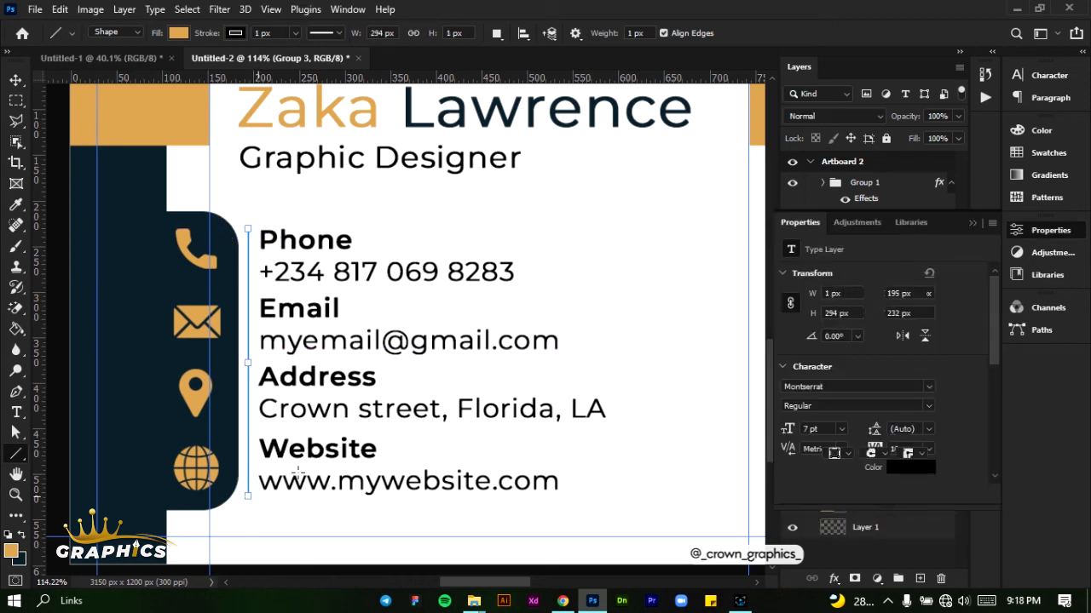
click(236, 33)
click(144, 64)
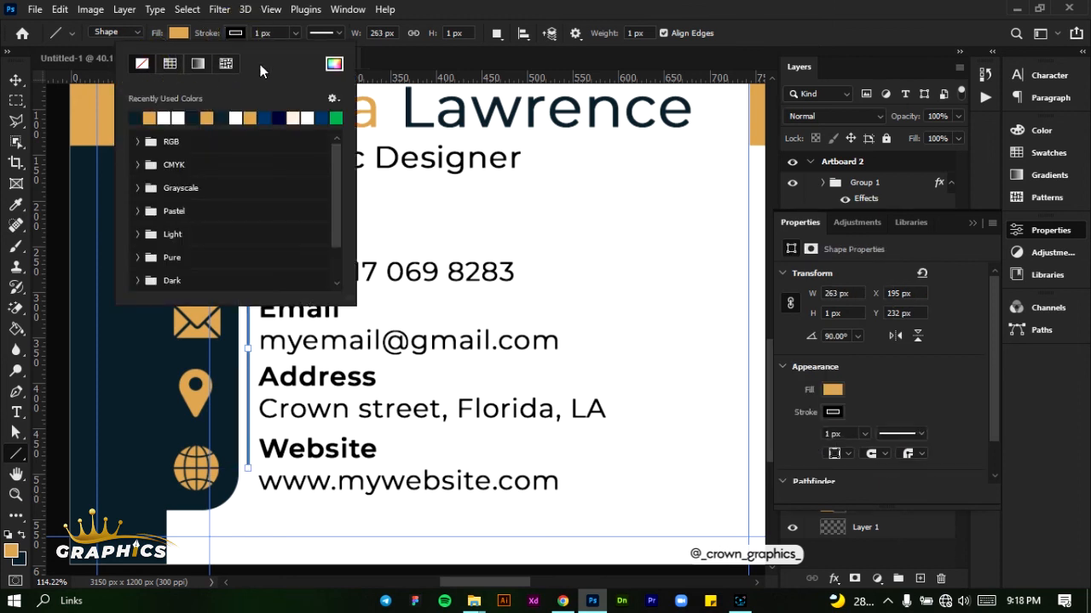
click(452, 33)
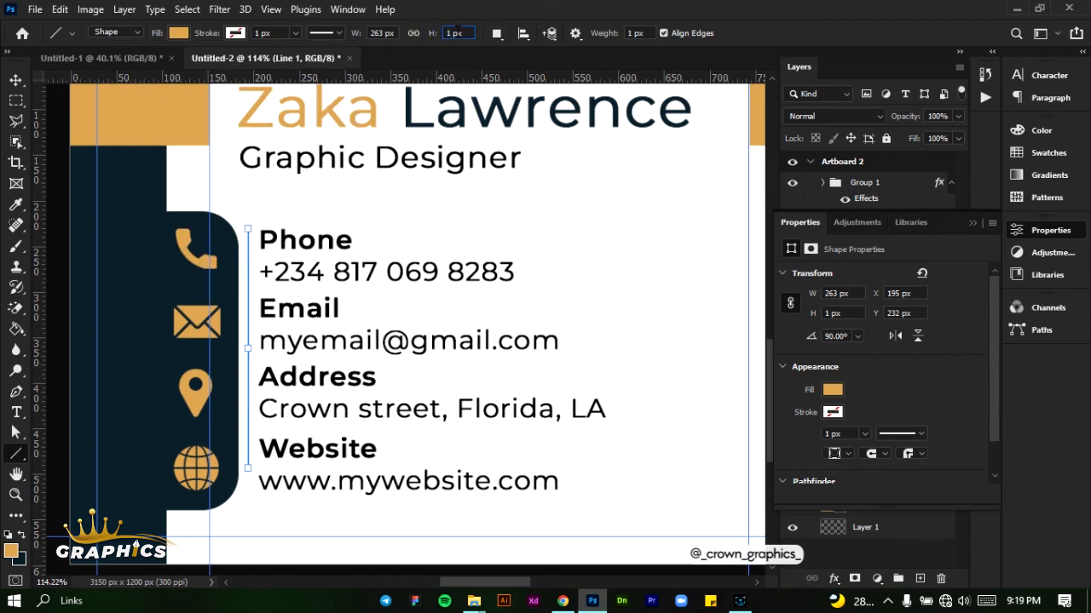
key(Return)
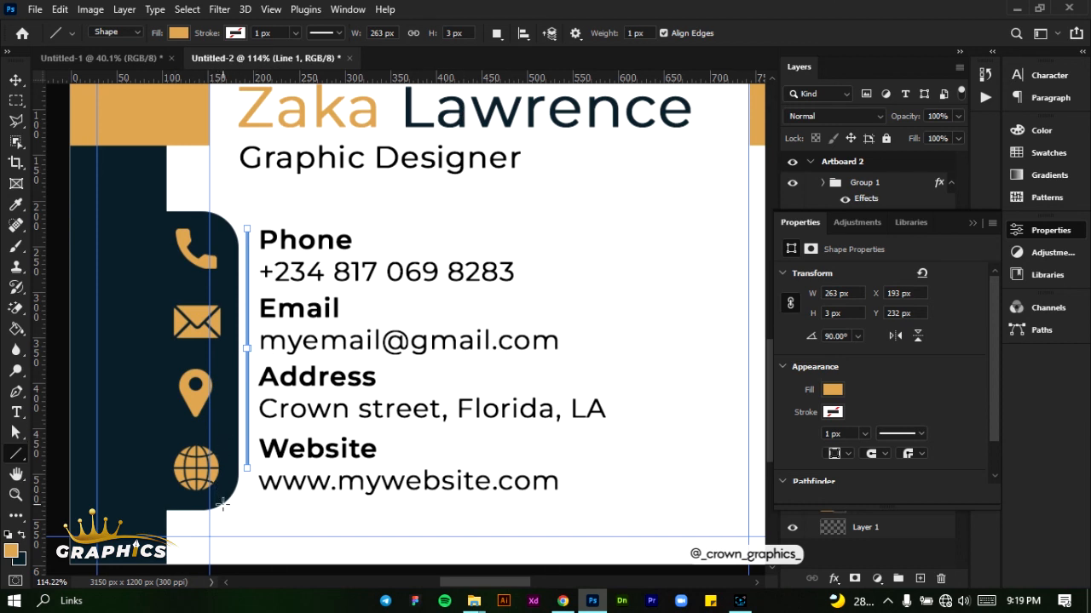
Lengthen the golden line downward to about 291 px so it ends beside the website address
scroll(223, 505, up, 5)
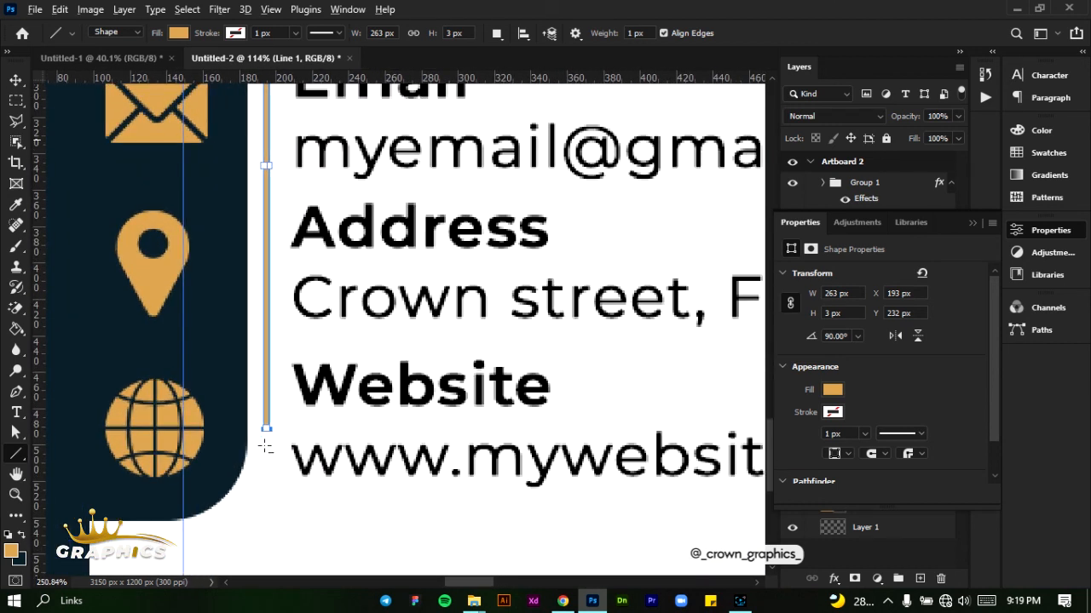
scroll(266, 446, up, 2)
scroll(268, 450, up, 2)
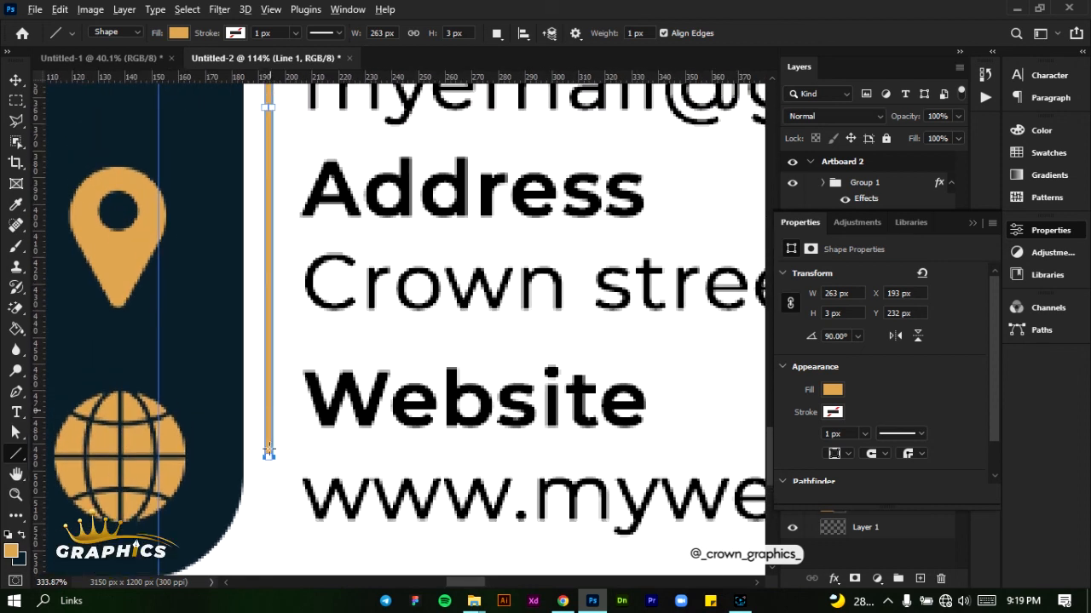
scroll(264, 409, up, 3)
scroll(283, 400, down, 1)
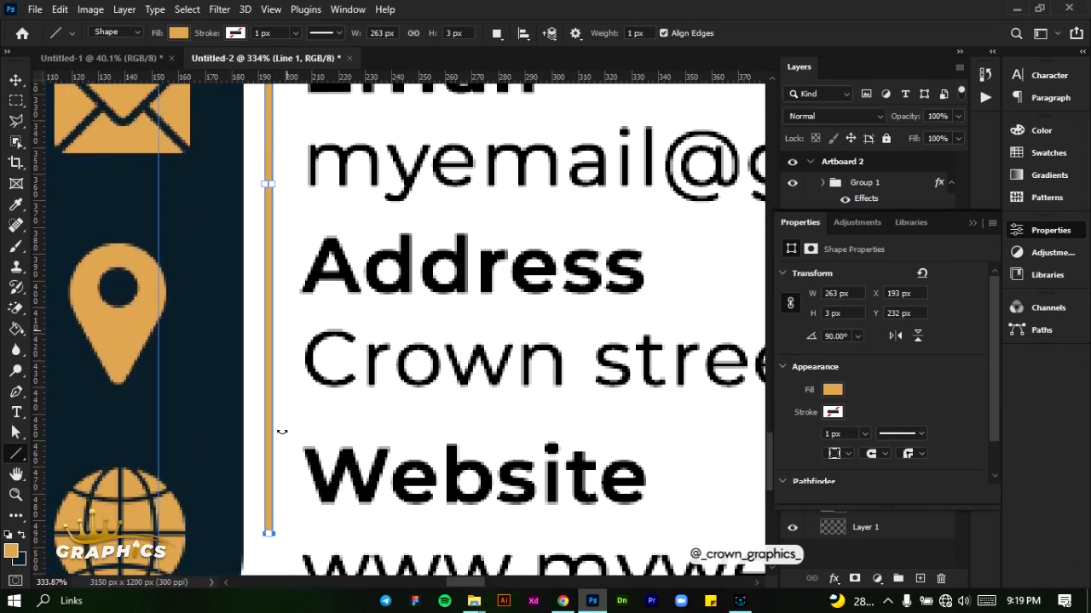
scroll(281, 432, down, 1)
drag(271, 504, 268, 560)
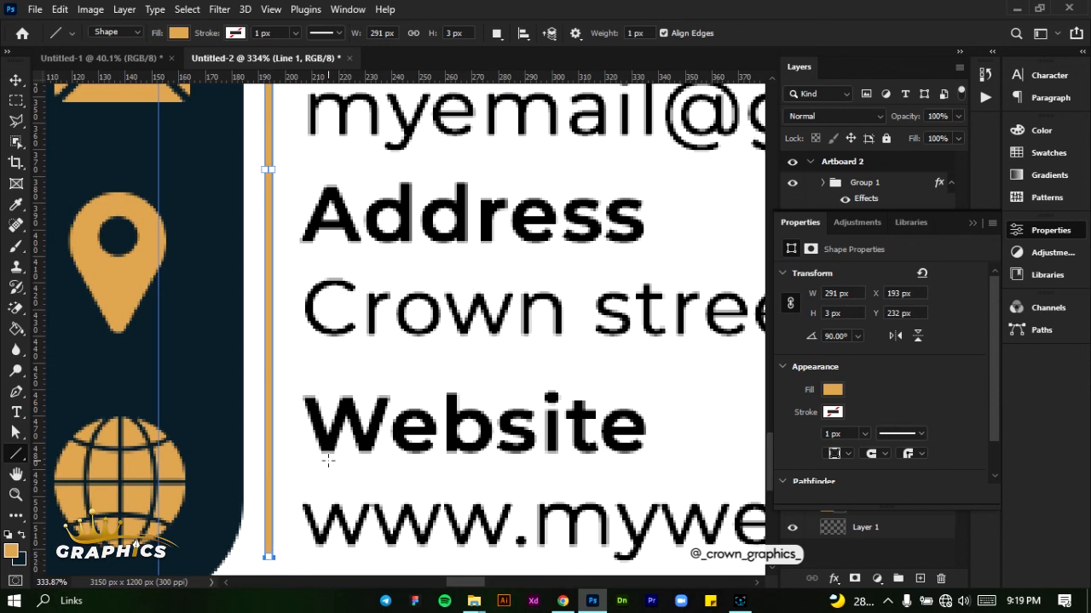
scroll(328, 460, down, 5)
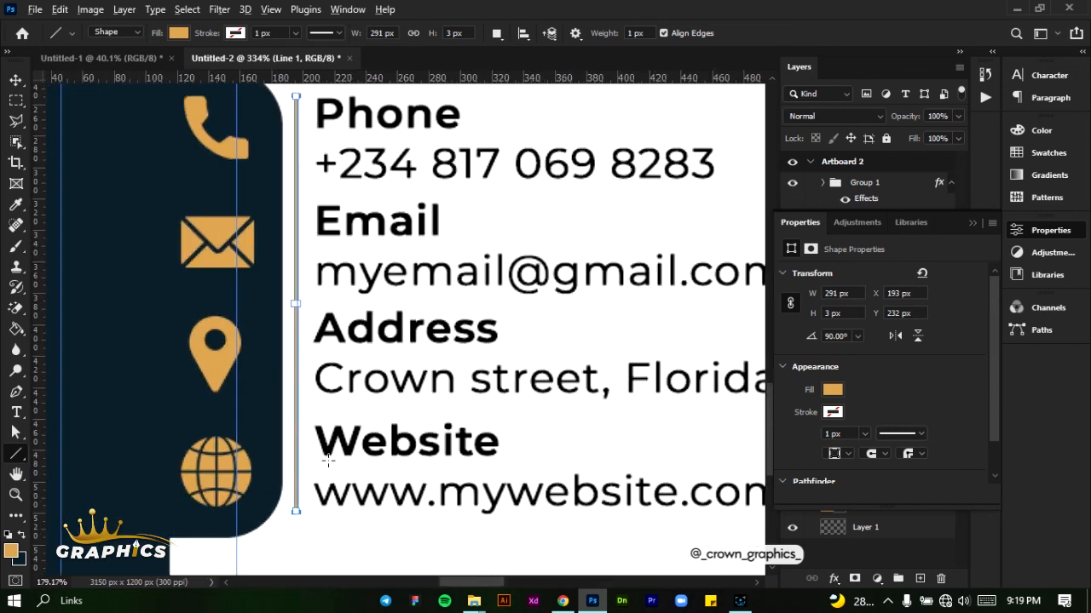
scroll(433, 450, down, 6)
scroll(521, 306, up, 3)
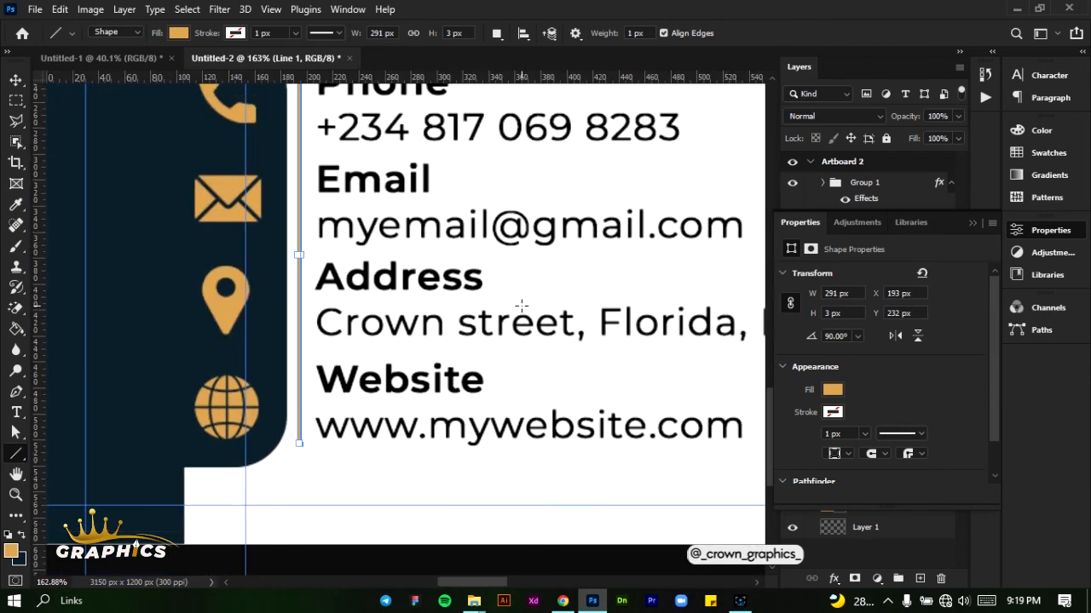
scroll(522, 306, up, 1)
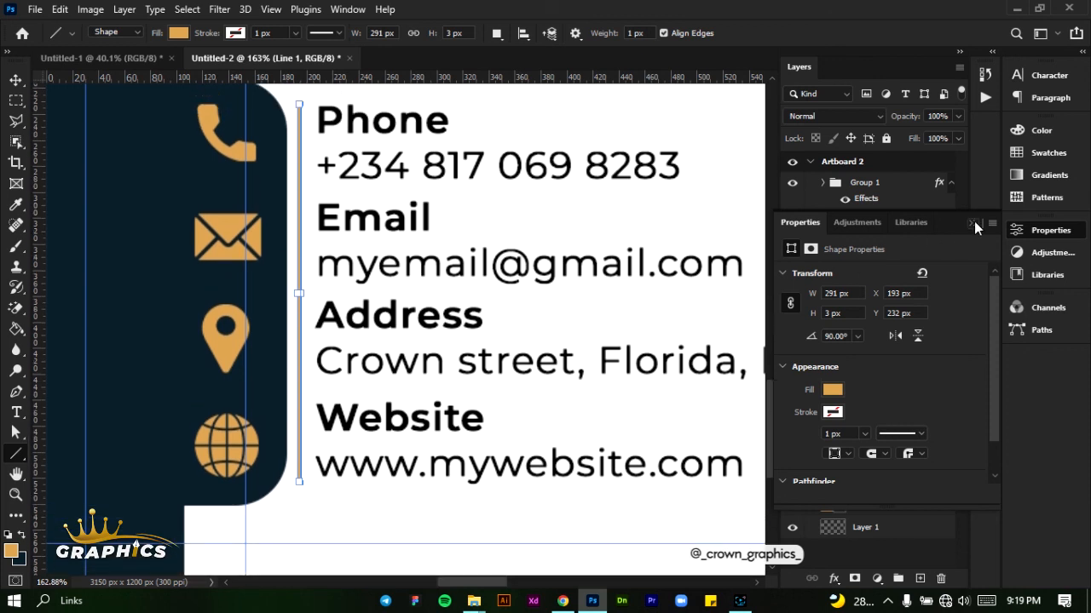
Rasterize the Line 1 shape layer
click(973, 223)
right_click(905, 270)
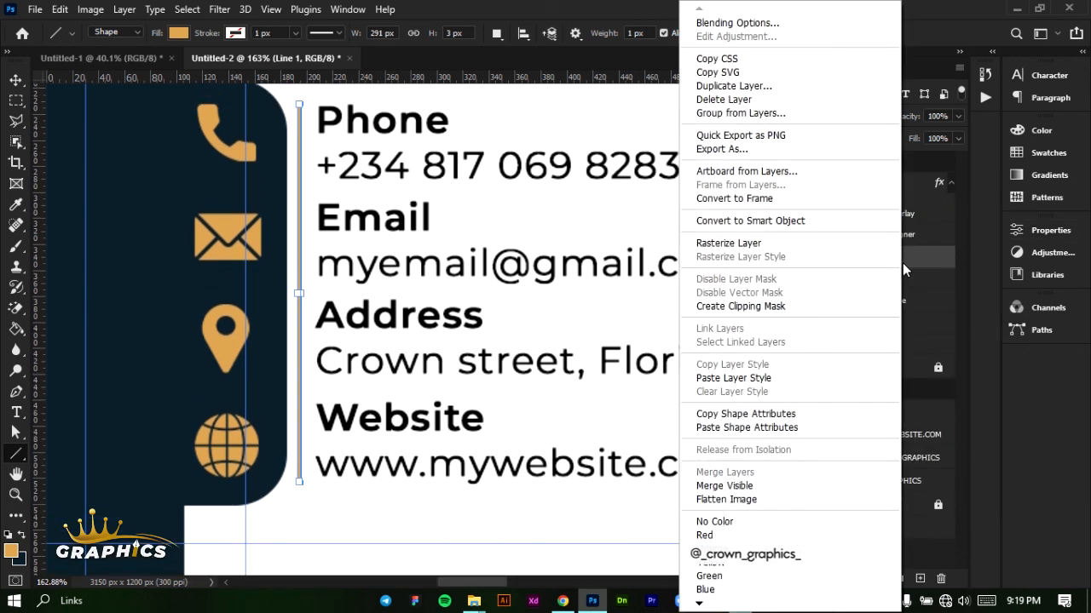
click(729, 243)
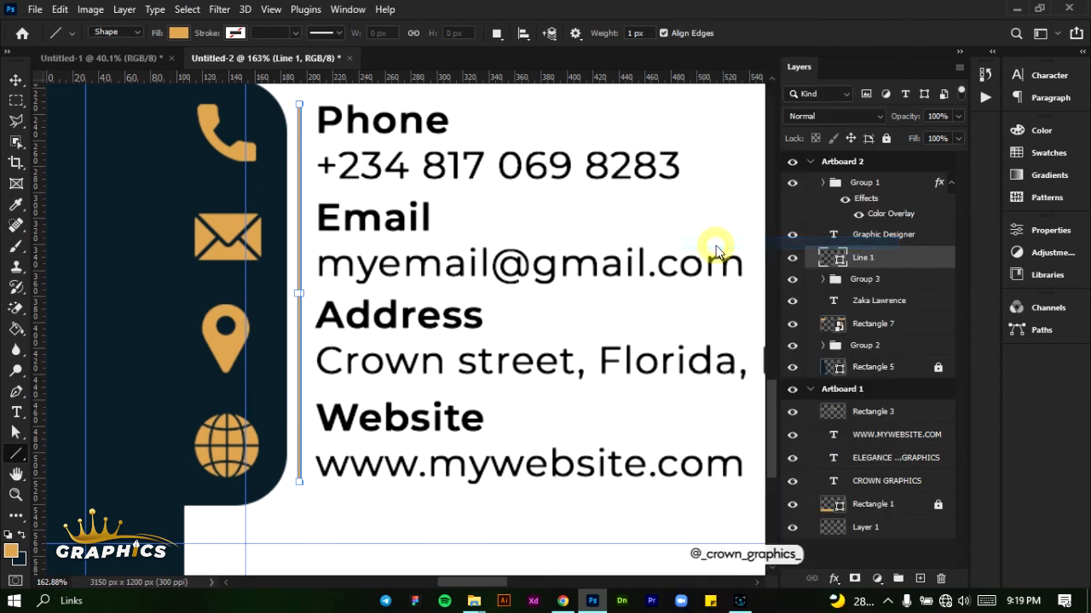
Use one rectangular marquee selection to erase gaps in the golden line between the Phone, Email, Address and Website entries
click(20, 99)
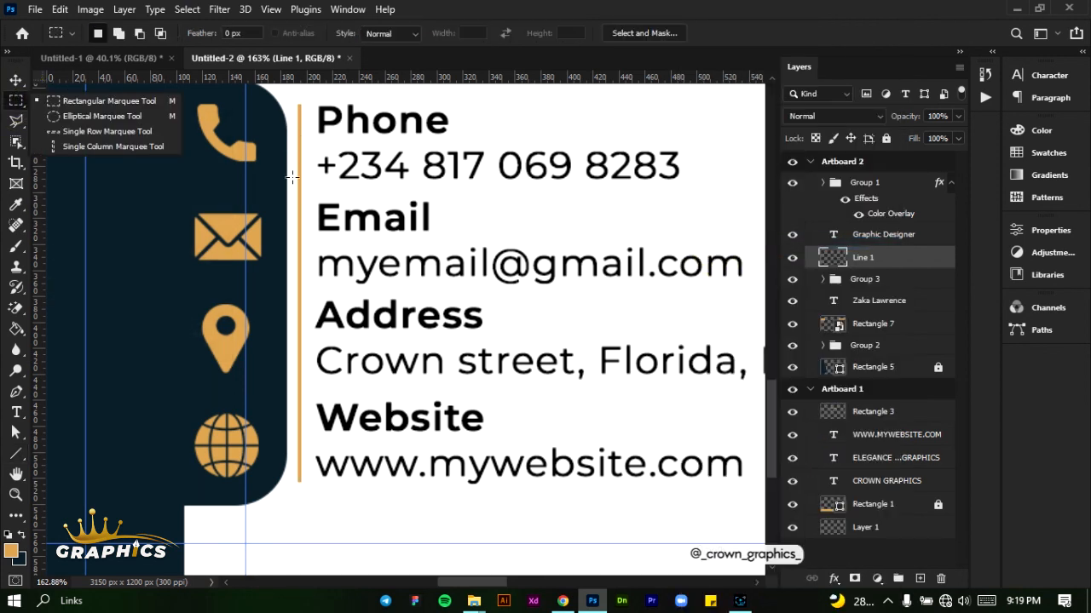
drag(283, 179, 394, 202)
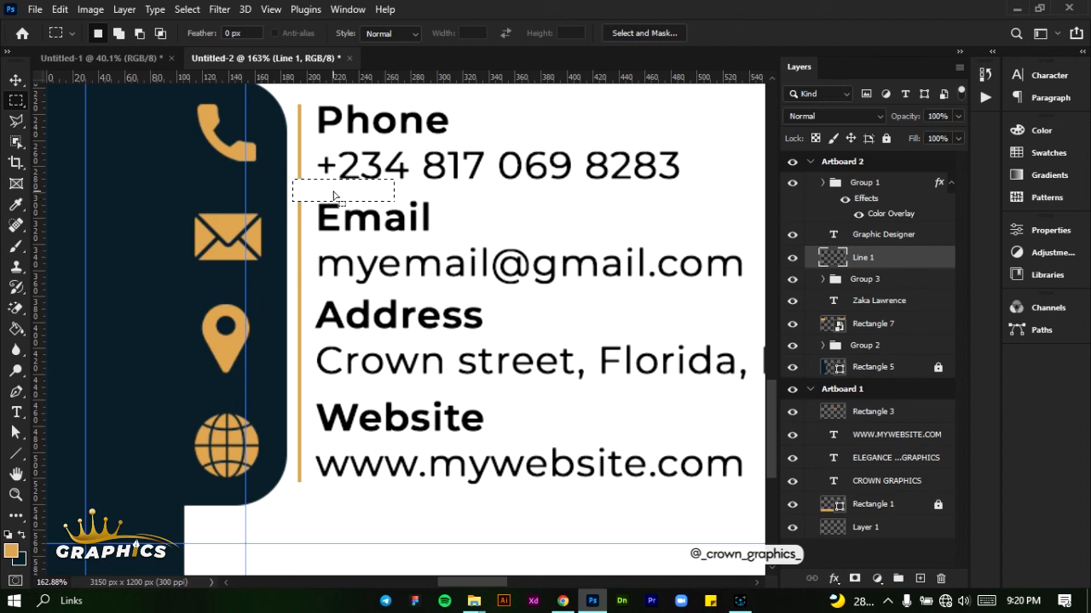
drag(333, 196, 324, 298)
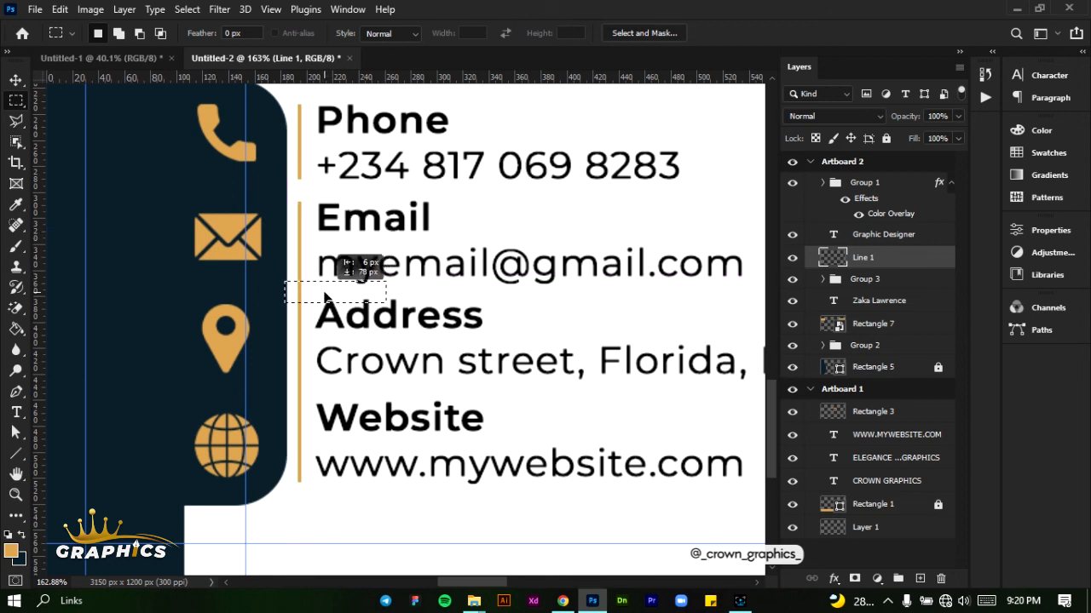
drag(324, 289, 324, 291)
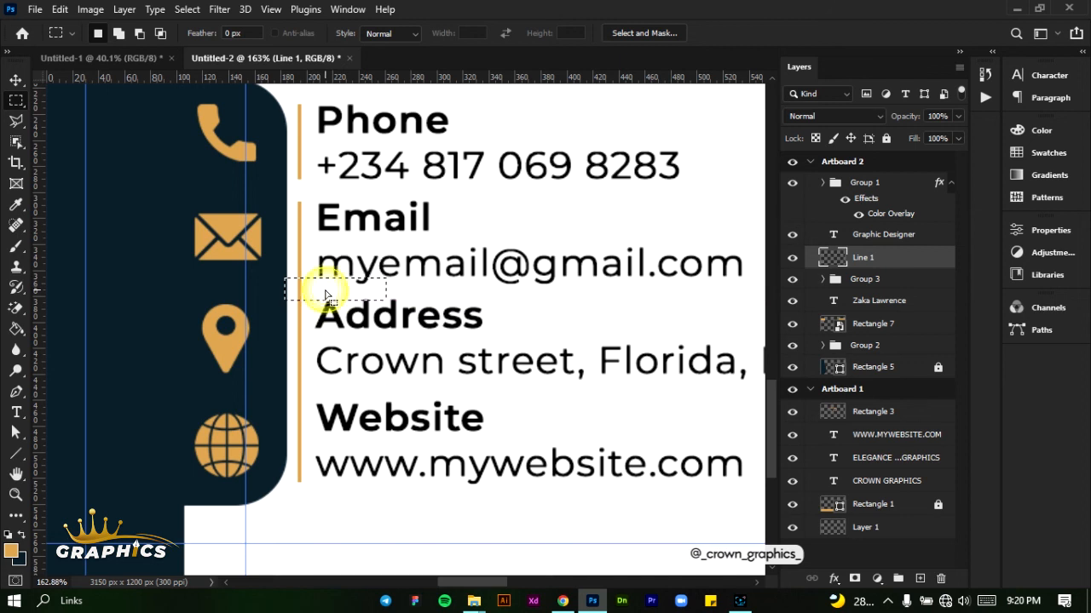
key(Delete)
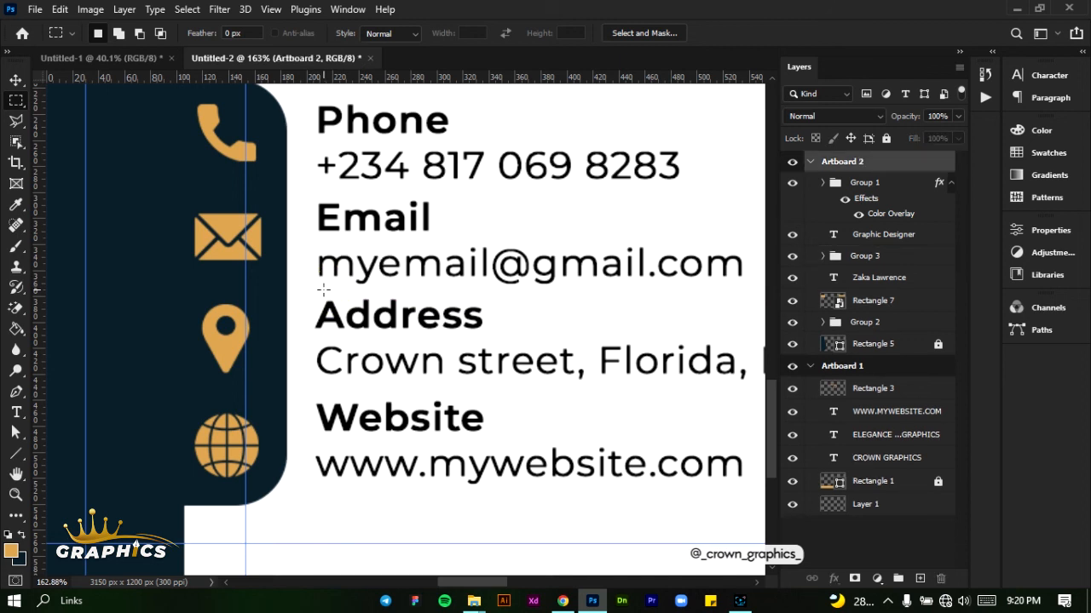
key(ctrl+z)
drag(323, 289, 319, 341)
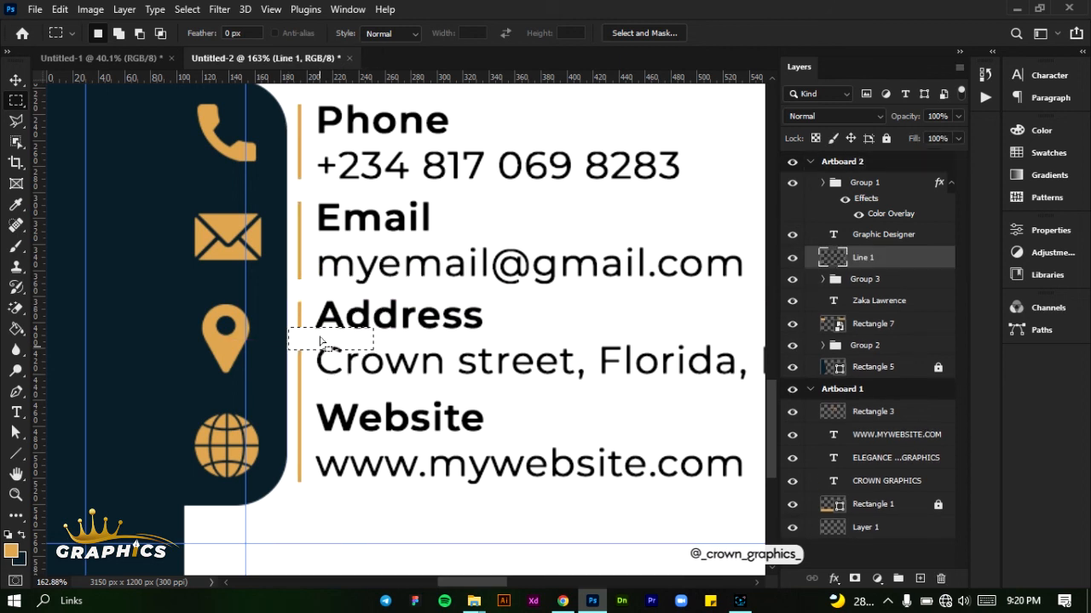
key(ctrl+0)
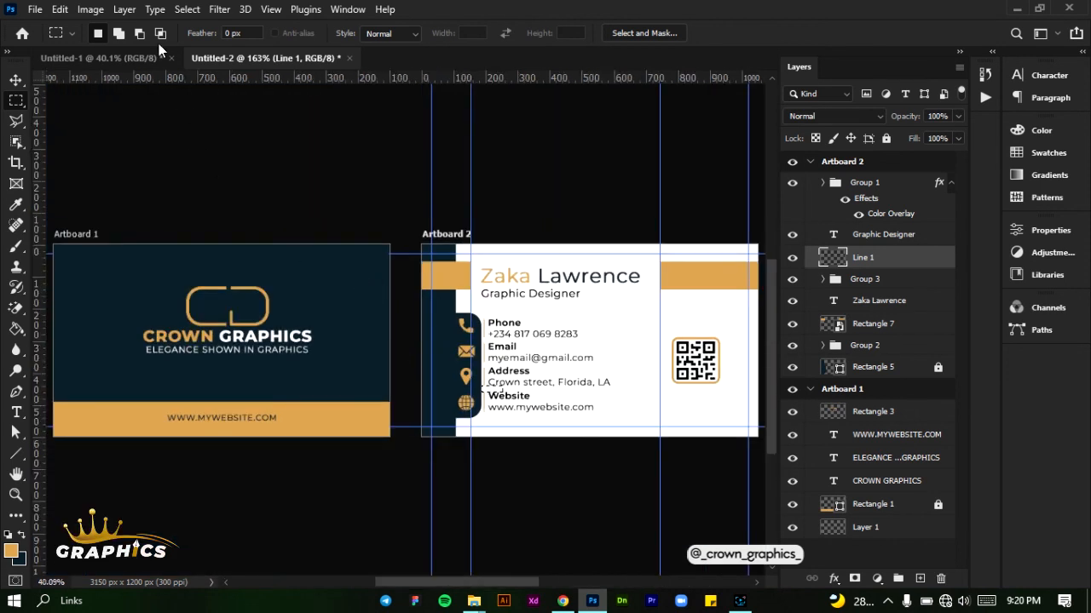
click(60, 9)
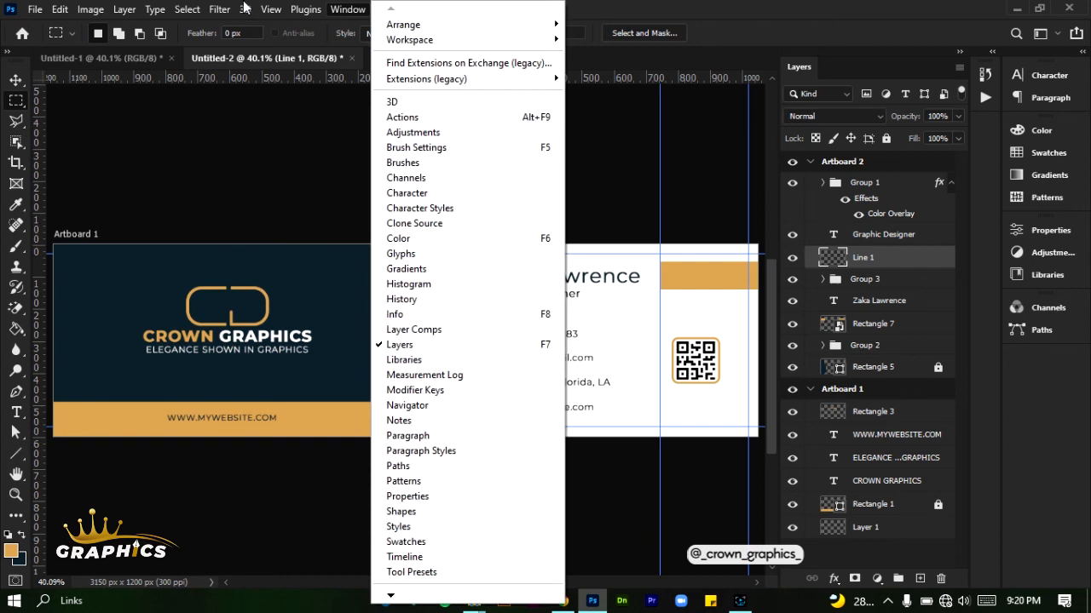
click(348, 10)
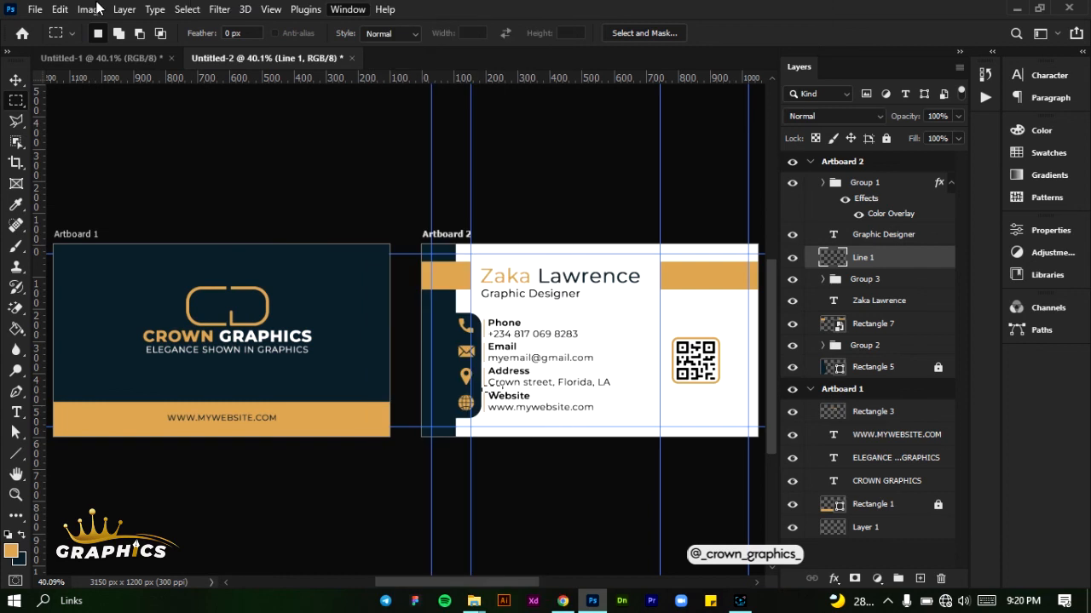
click(124, 9)
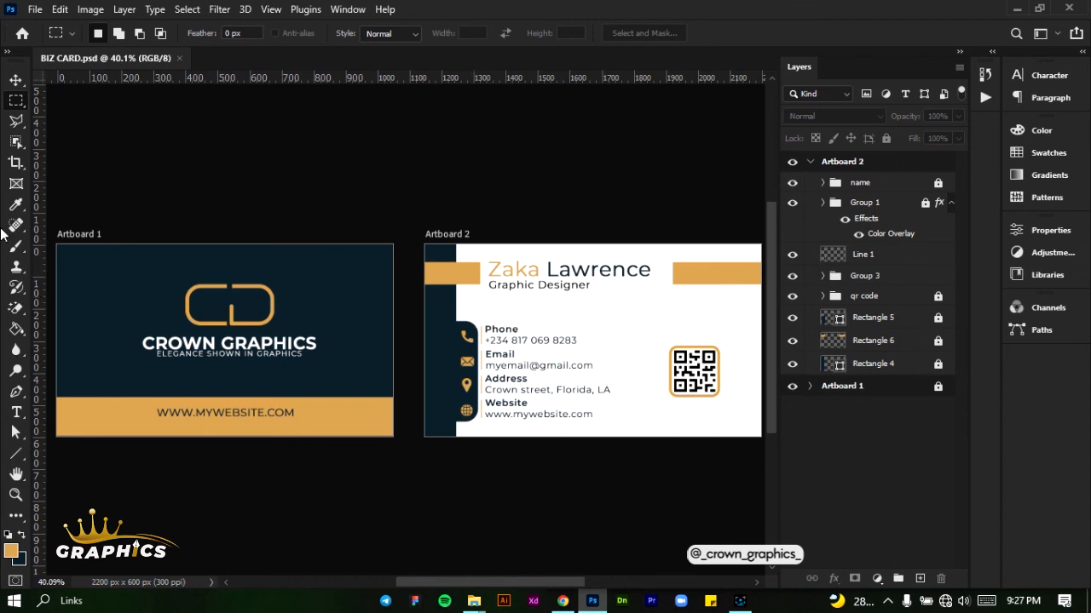
Open Export As for the business card and include both Artboard 1 and Artboard 2 as PNG
click(27, 8)
mouse_move(68, 271)
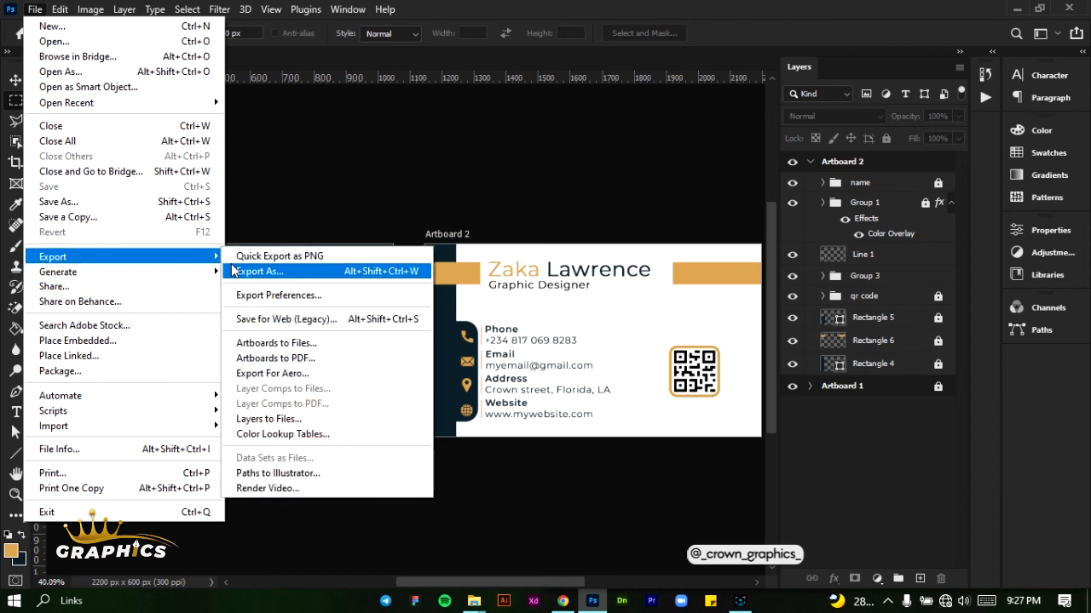
click(232, 269)
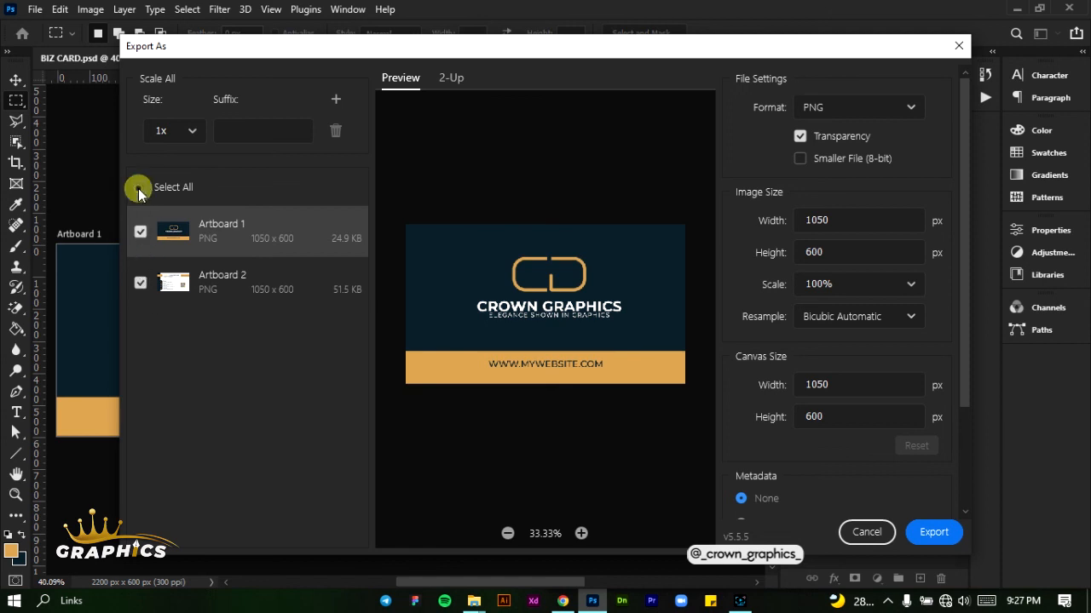
click(140, 186)
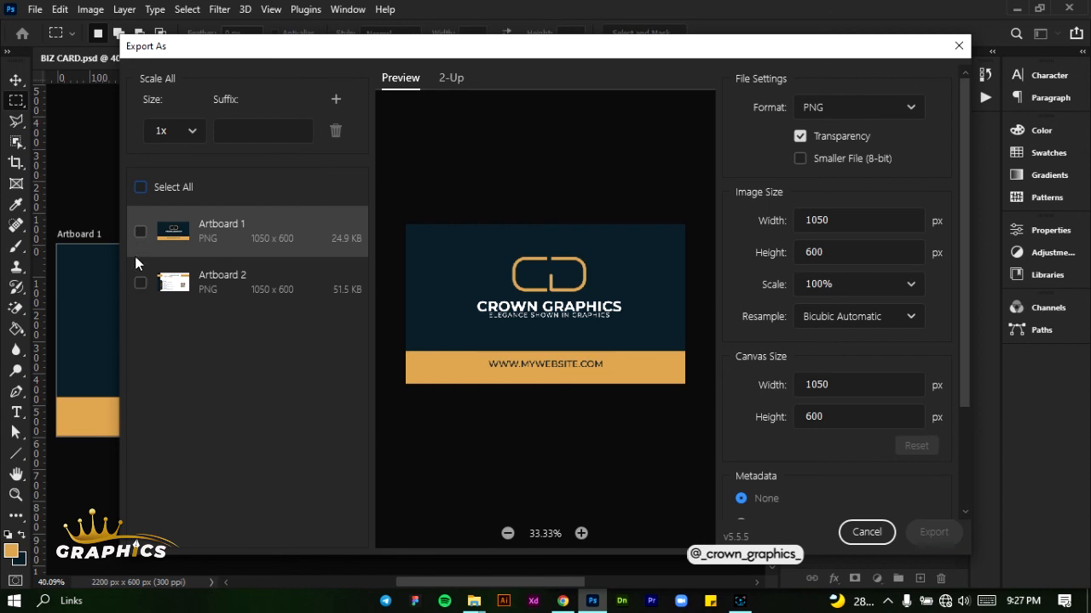
click(141, 233)
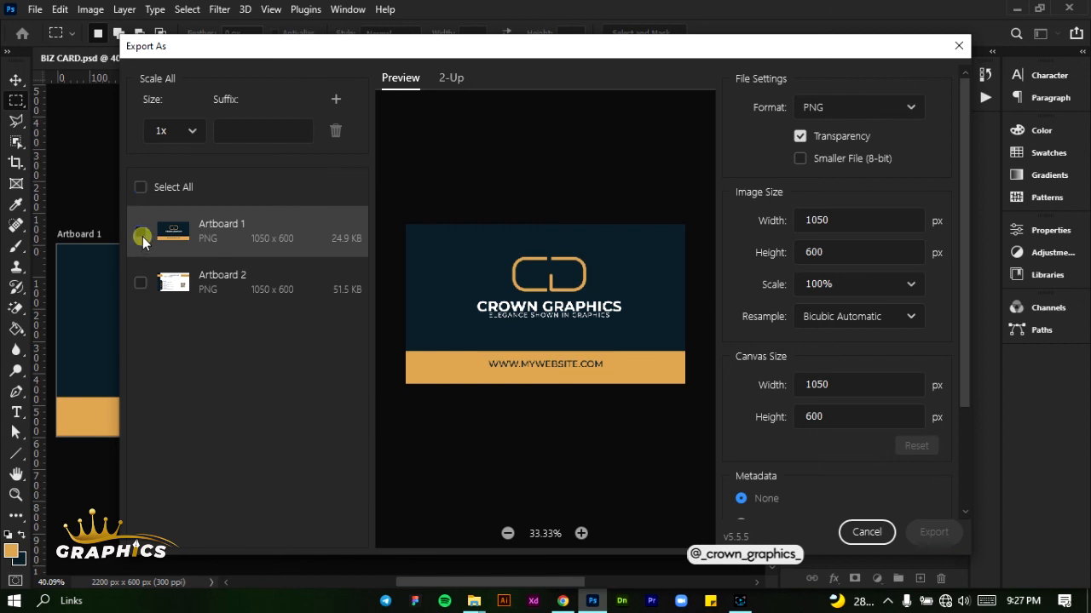
click(141, 284)
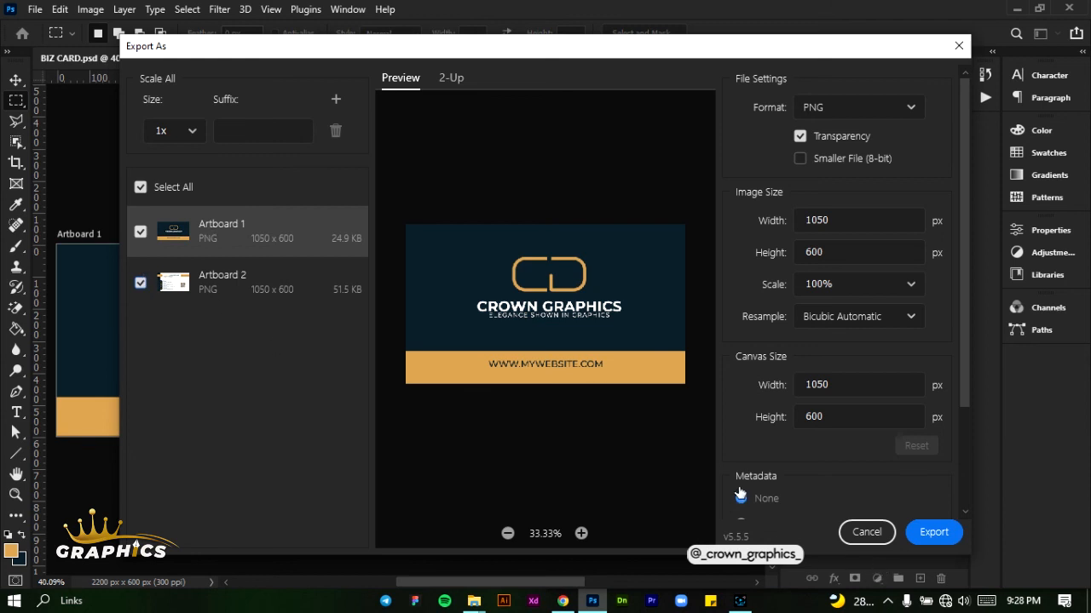
Export both artboards into the BIZ CARD folder on the Desktop and switch to that folder in File Explorer
click(914, 533)
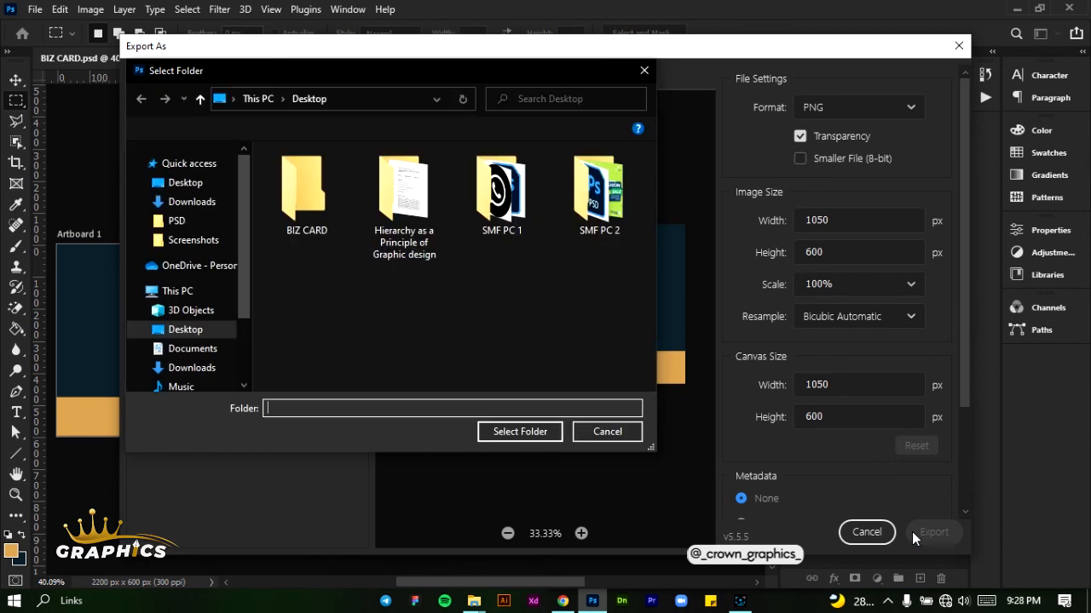
double_click(334, 213)
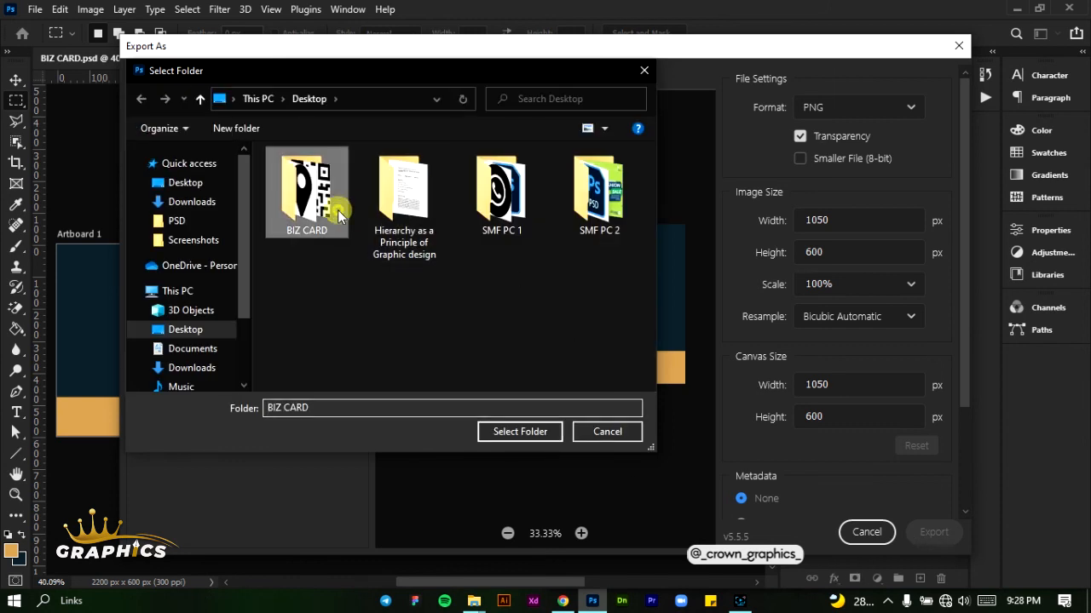
click(532, 437)
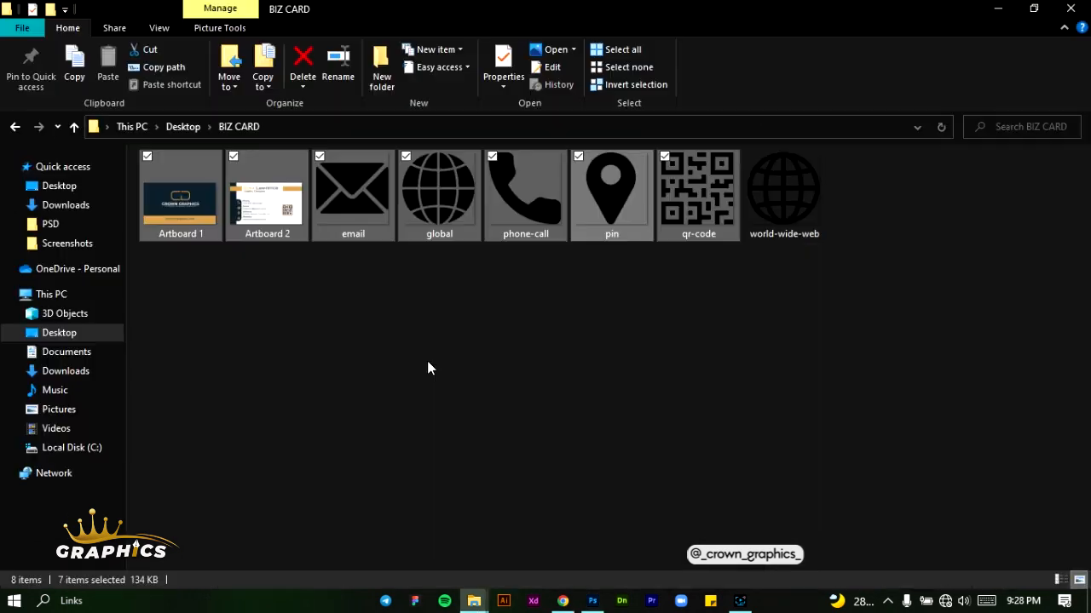
click(428, 366)
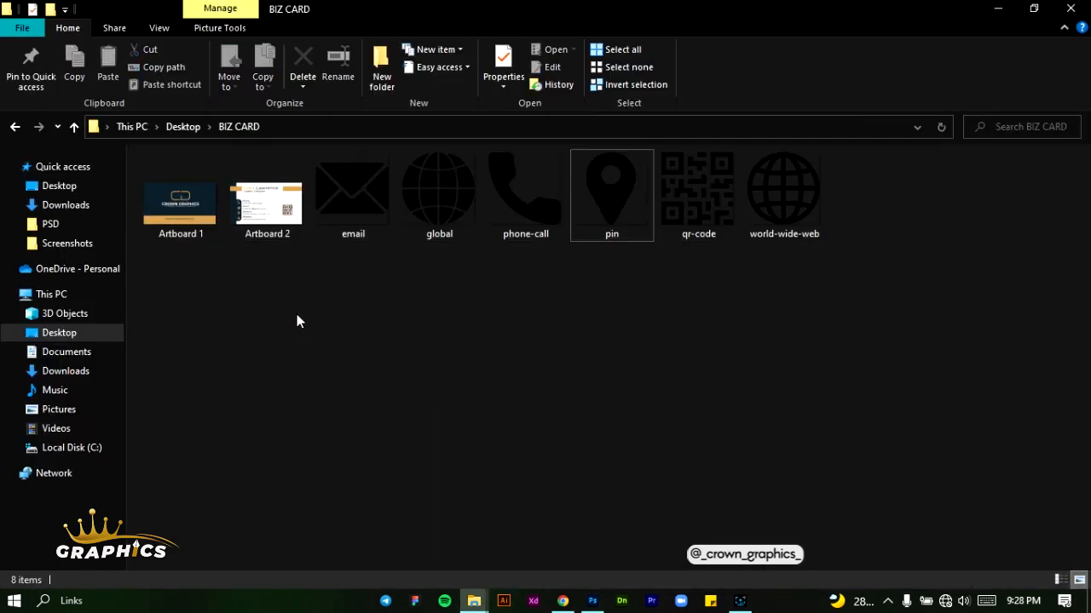